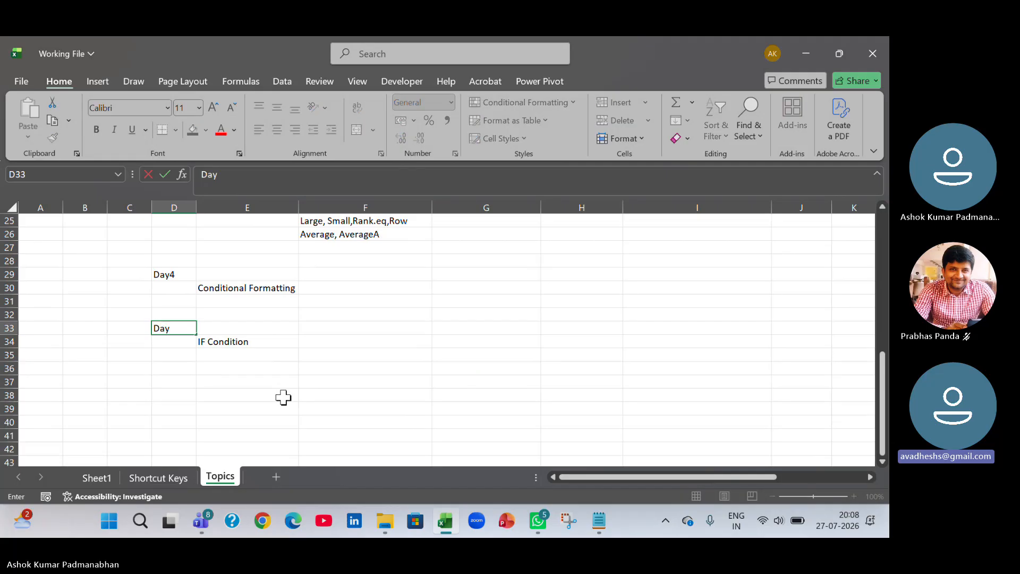
Complete the D33 label as Day 5 and correct the D29 label to Day 4.
{"action": "type", "text": "5"}
{"action": "key", "text": "Tab"}
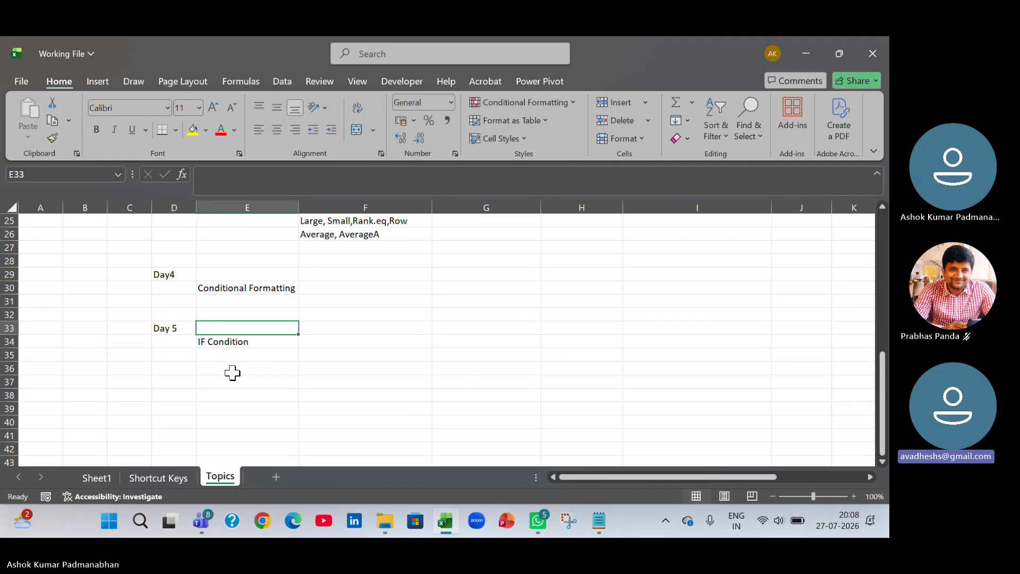
{"action": "double_click", "coordinate": [170, 275]}
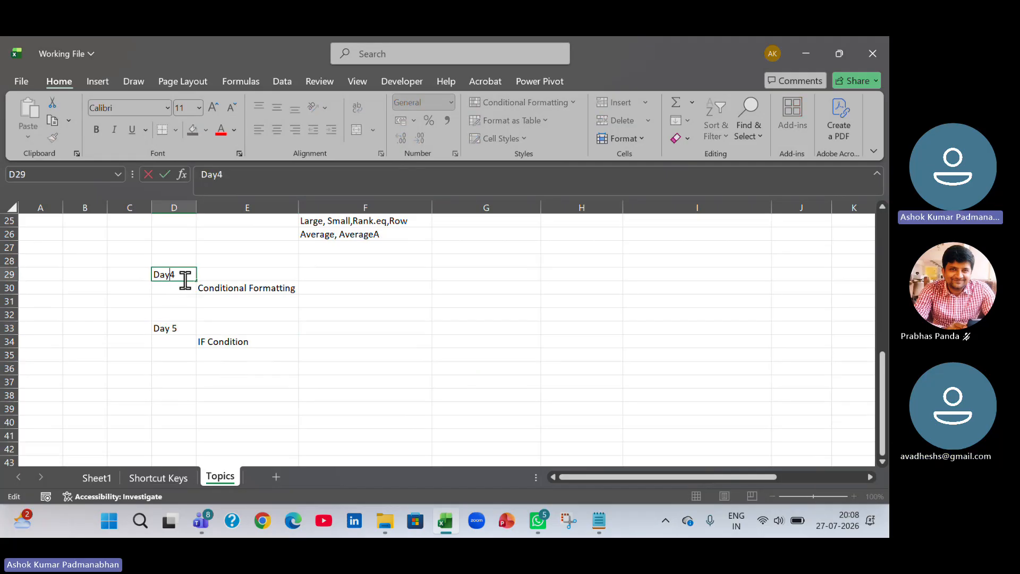
{"action": "left_click", "coordinate": [217, 421]}
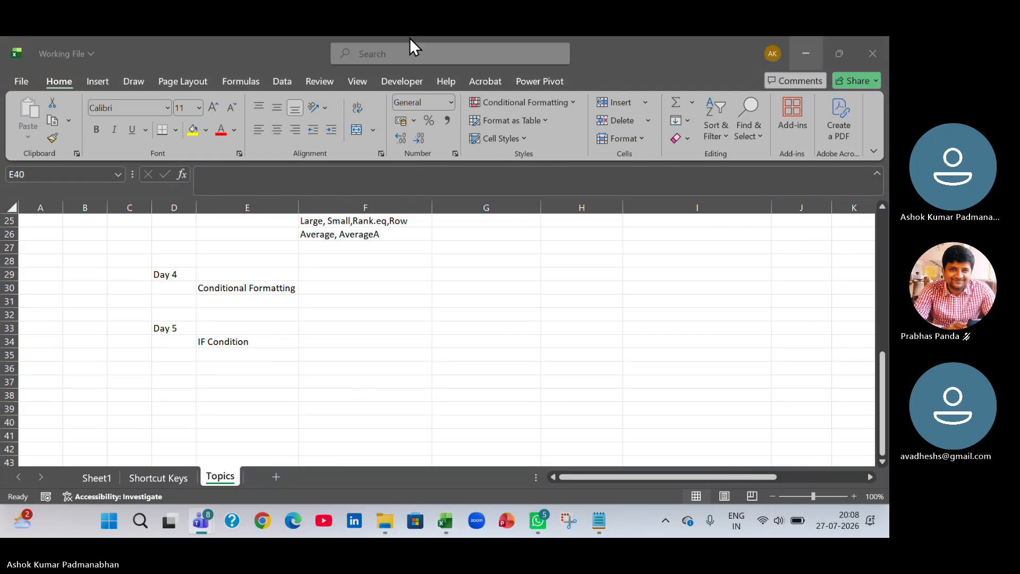
{"action": "key", "text": "alt+Tab"}
{"action": "key", "text": "Tab"}
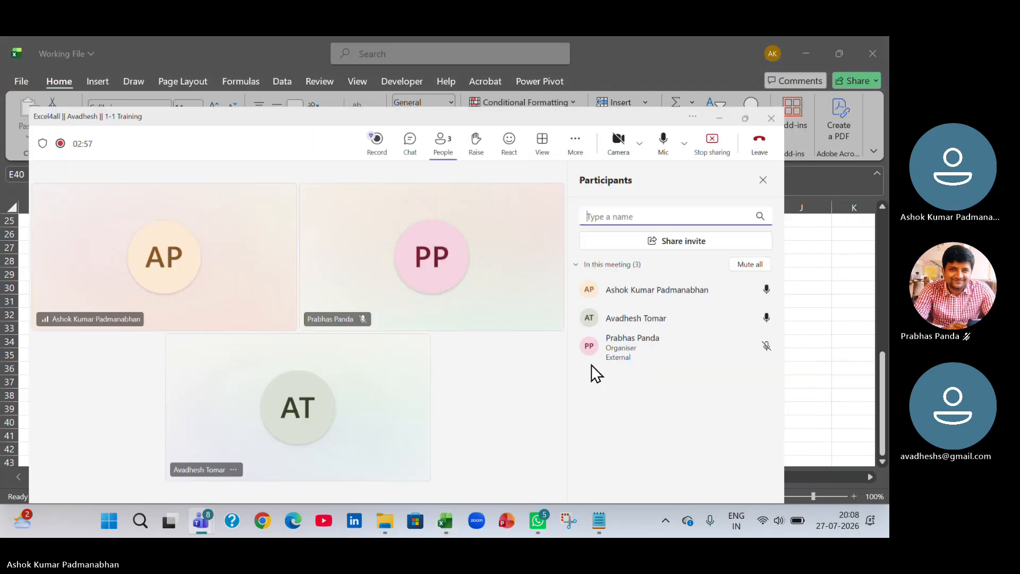
{"action": "key", "text": "alt+Tab"}
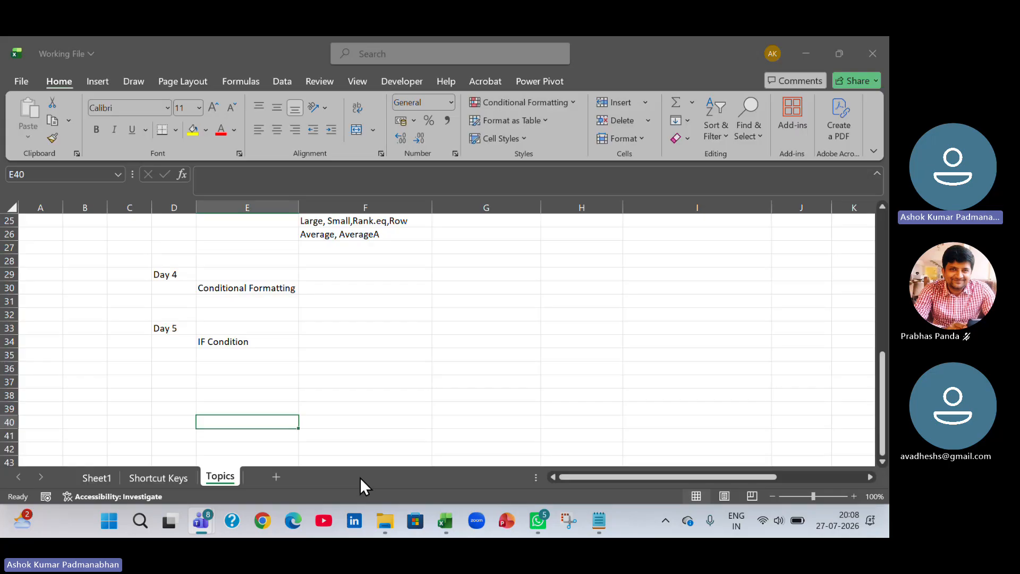
{"action": "left_click", "coordinate": [228, 366]}
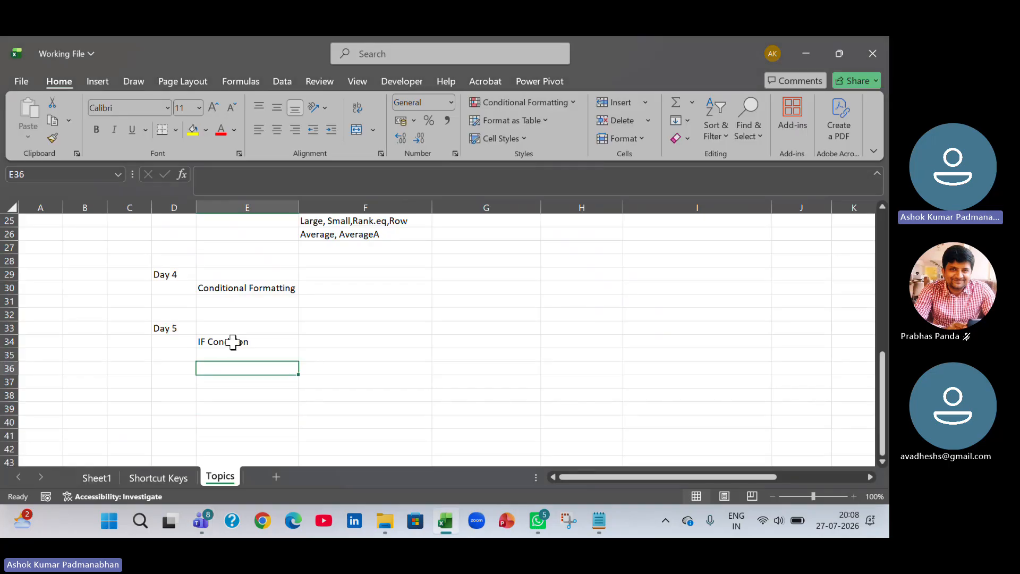
{"action": "left_click", "coordinate": [239, 288]}
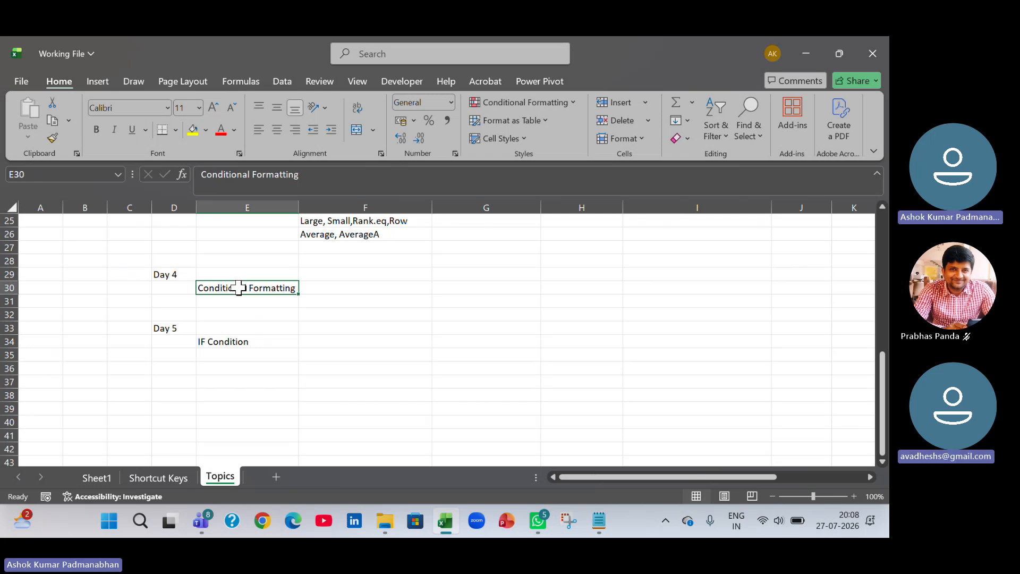
Enter Static in F31 below the Conditional Formatting topic.
{"action": "left_click", "coordinate": [365, 302]}
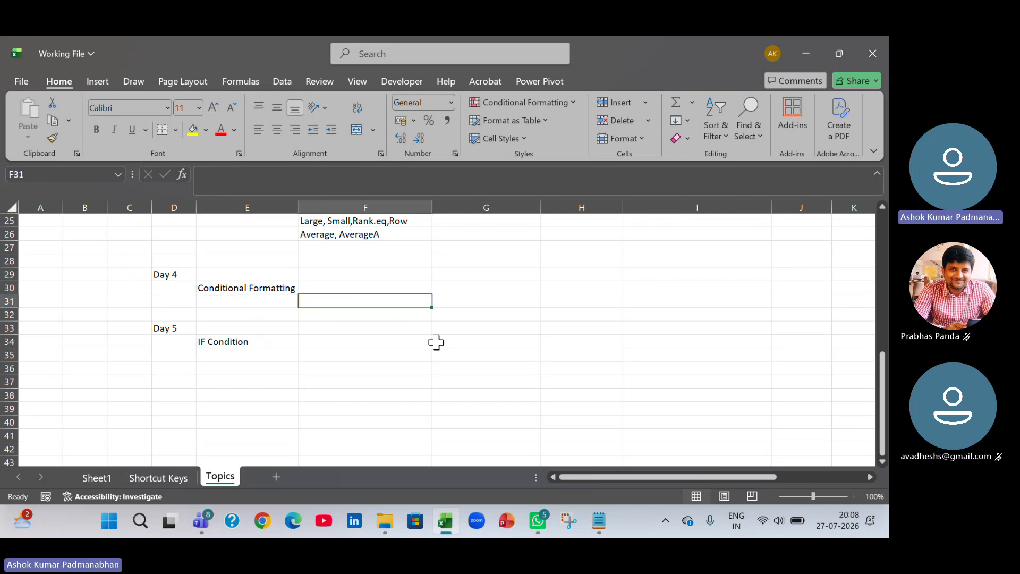
{"action": "type", "text": "Stat"}
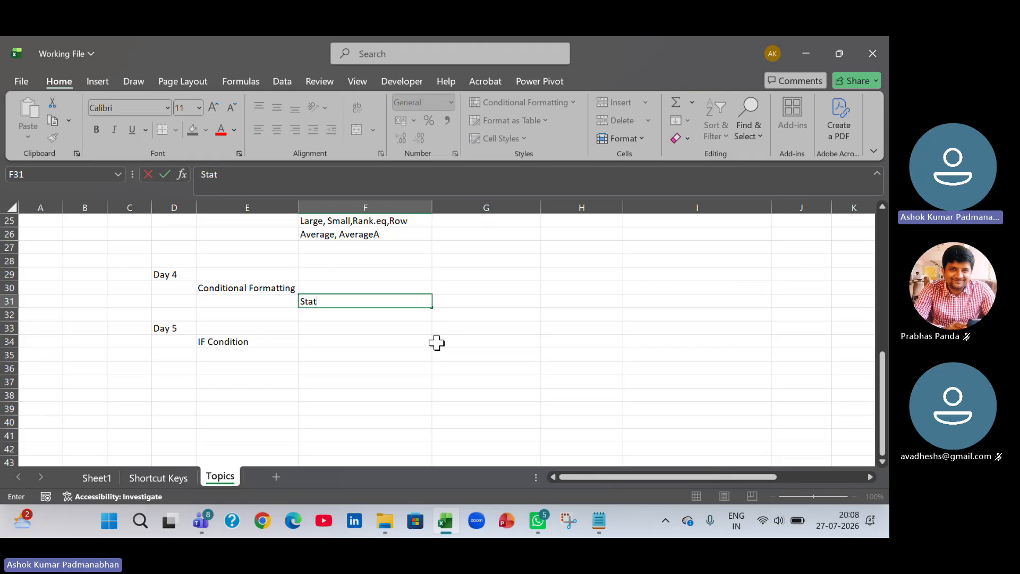
{"action": "type", "text": "ic"}
{"action": "key", "text": "Return"}
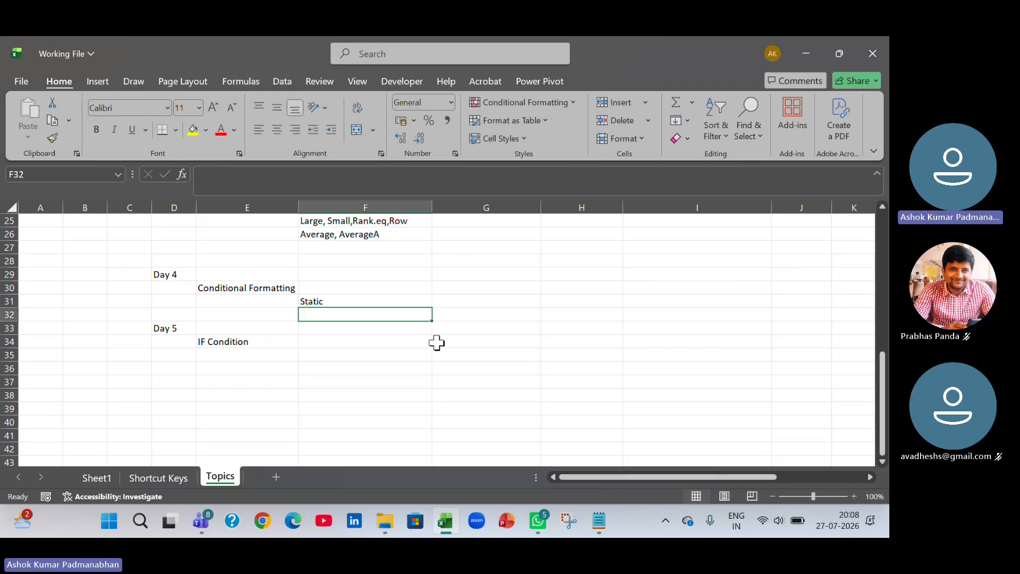
Enter Formulas, Bars, Icons in F32.
{"action": "type", "text": "Formulas"}
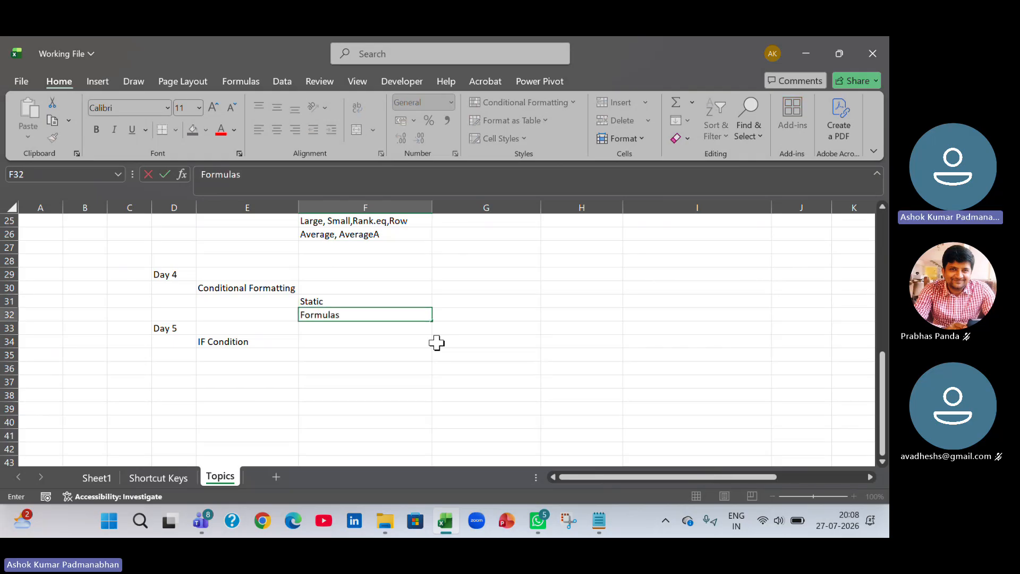
{"action": "type", "text": ", Bars,"}
{"action": "type", "text": "Icons"}
{"action": "key", "text": "Return"}
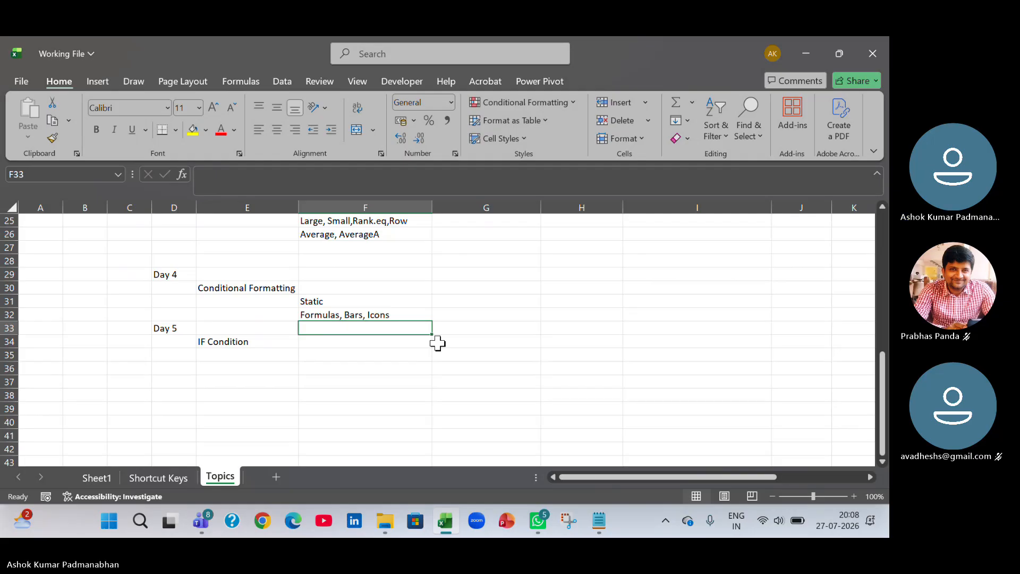
{"action": "double_click", "coordinate": [349, 315]}
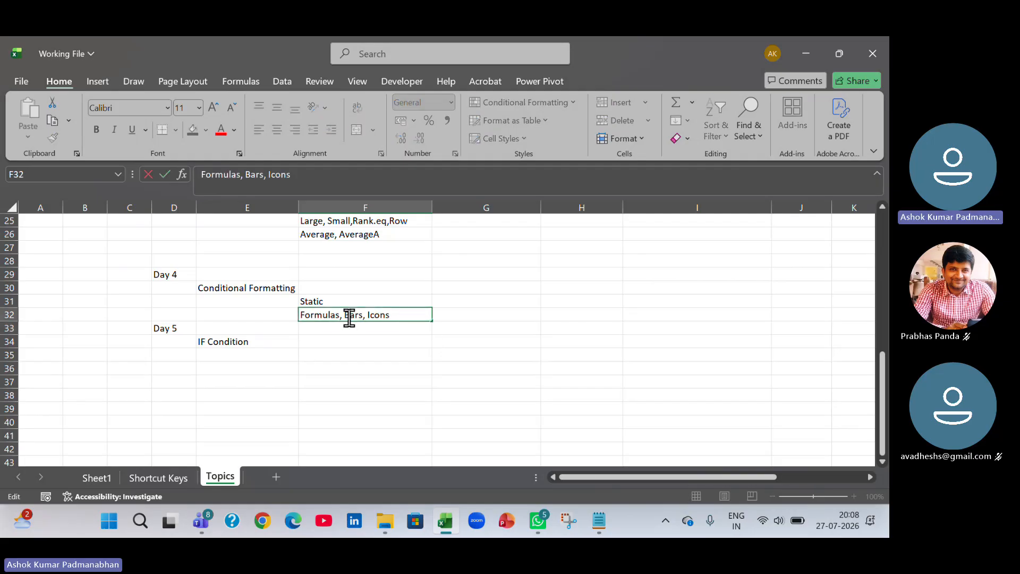
{"action": "left_click_drag", "start_coordinate": [397, 314], "coordinate": [298, 315]}
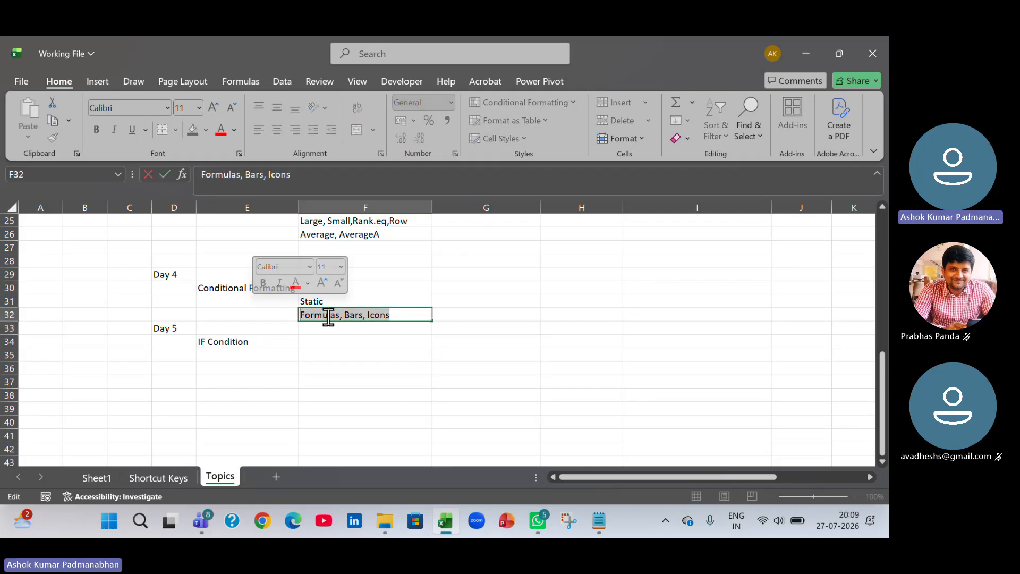
{"action": "left_click", "coordinate": [342, 292]}
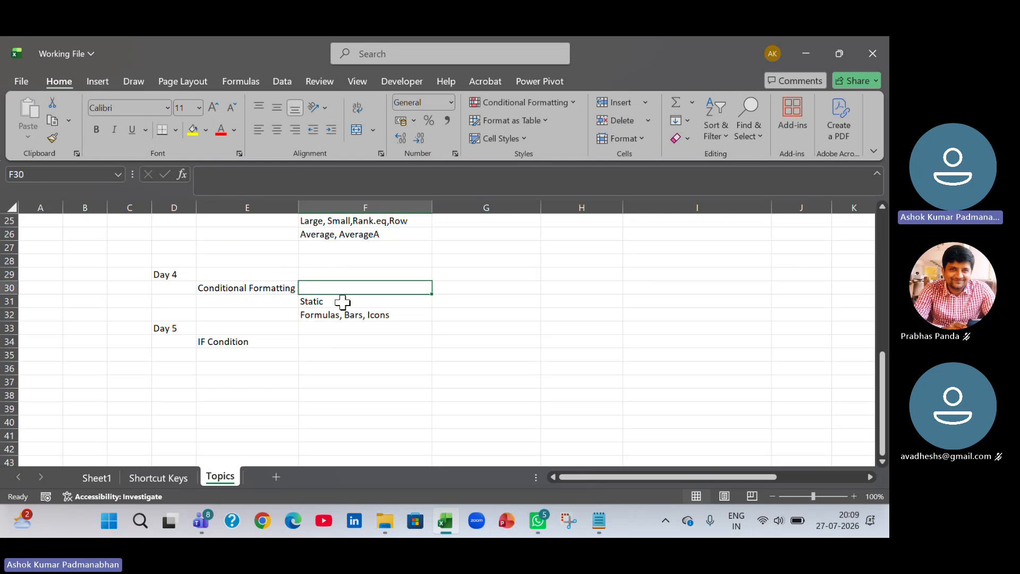
Extend the F31 entry to read Static - Multiple Conditions.
{"action": "double_click", "coordinate": [344, 302]}
{"action": "type", "text": "- "}
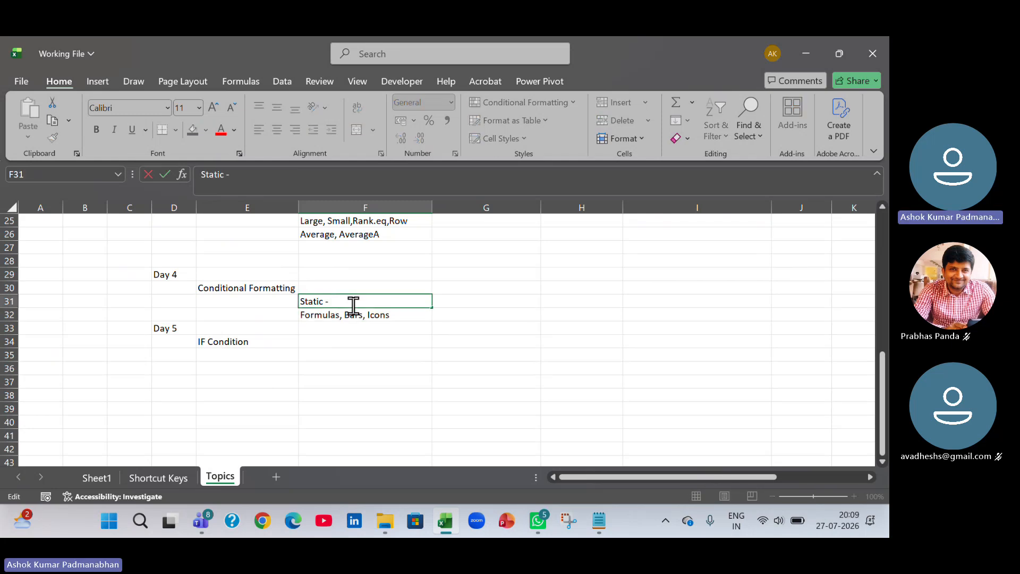
{"action": "type", "text": "Multiple Conditions"}
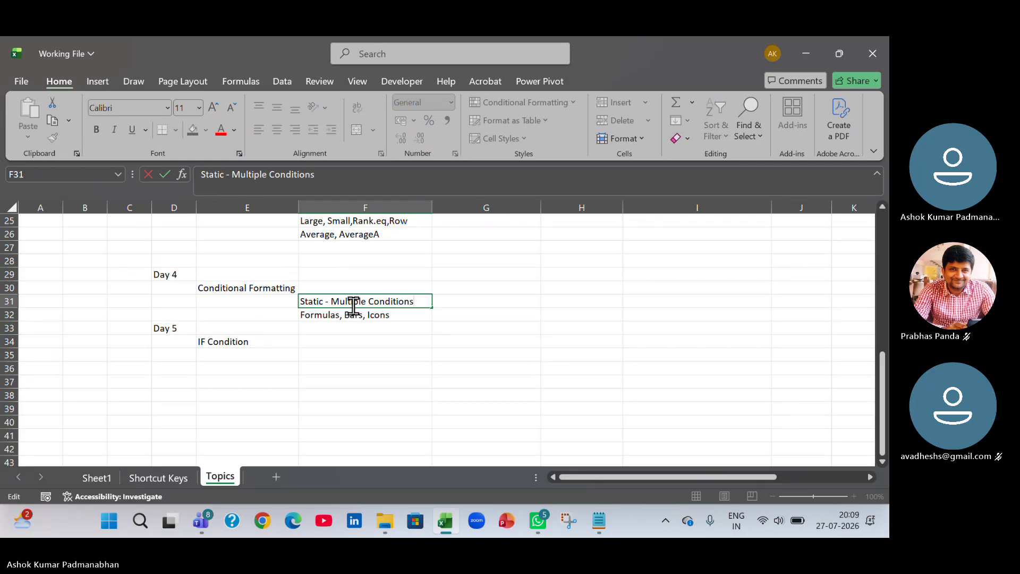
{"action": "key", "text": "Tab"}
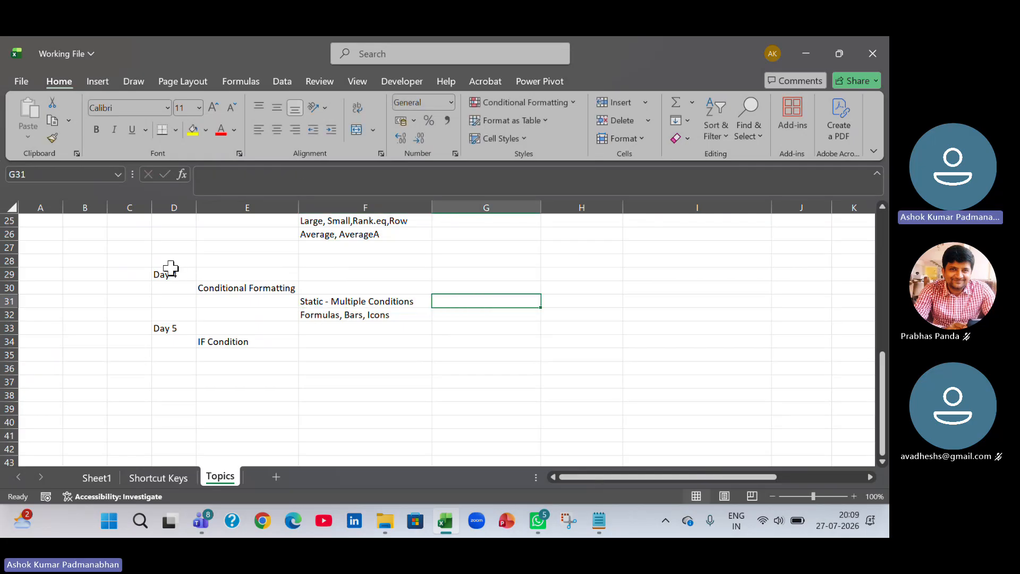
Insert a blank row between the Day 4 block and the Day 5 label.
{"action": "left_click_drag", "start_coordinate": [165, 275], "coordinate": [381, 314]}
{"action": "scroll", "coordinate": [400, 341], "scroll_direction": "up", "scroll_amount": 3}
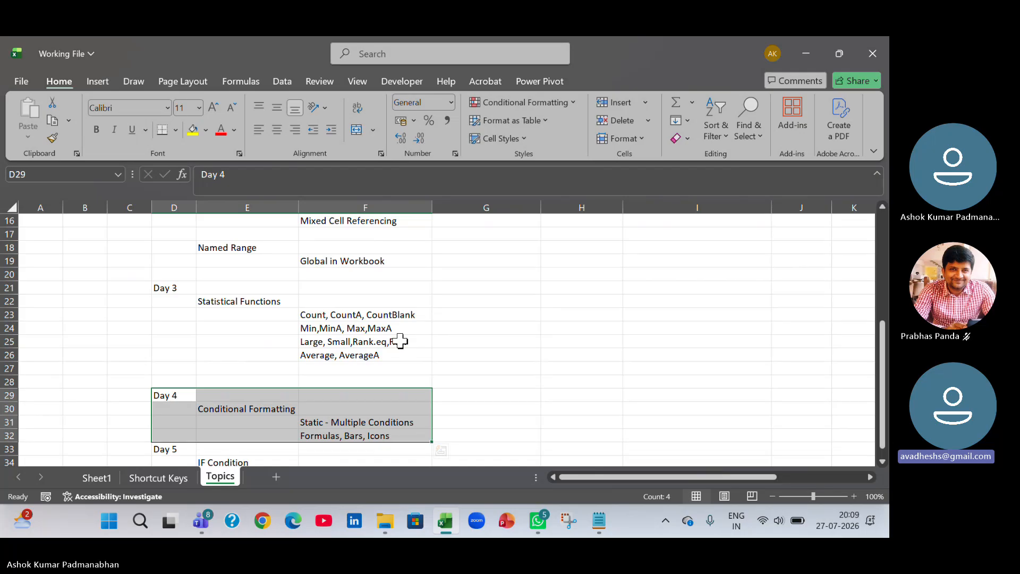
{"action": "scroll", "coordinate": [316, 445], "scroll_direction": "down", "scroll_amount": 2}
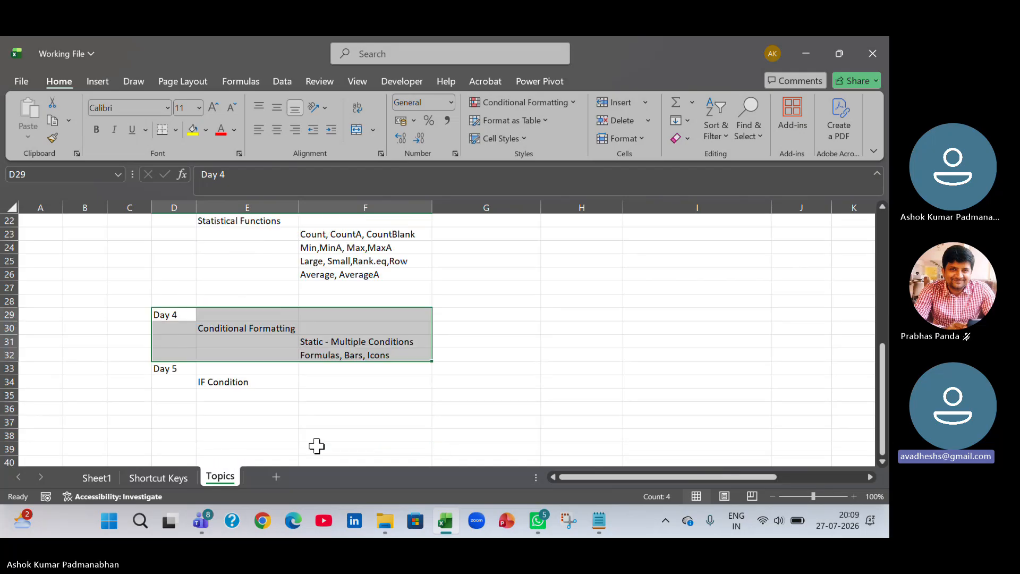
{"action": "right_click", "coordinate": [10, 369]}
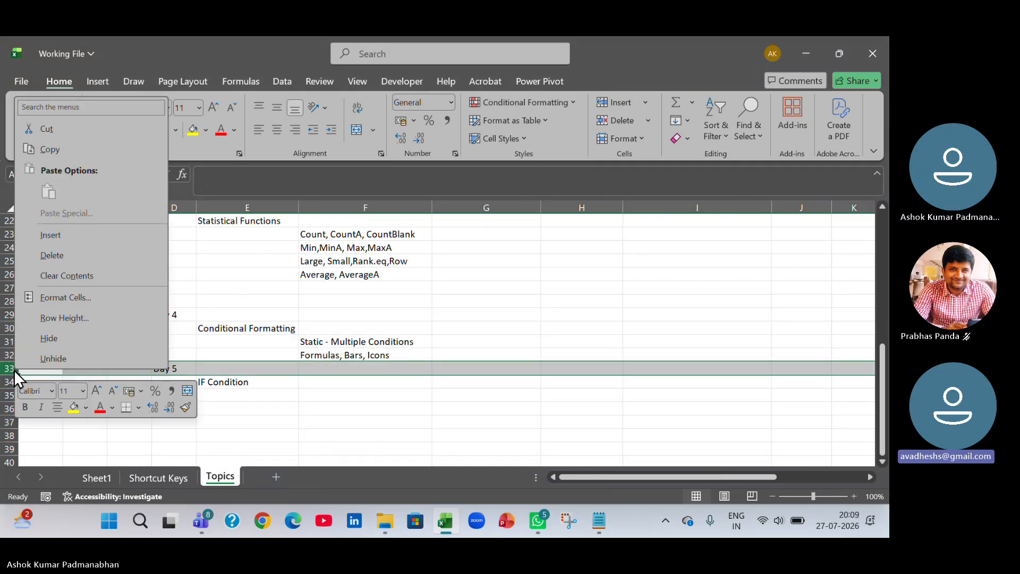
{"action": "left_click", "coordinate": [50, 234]}
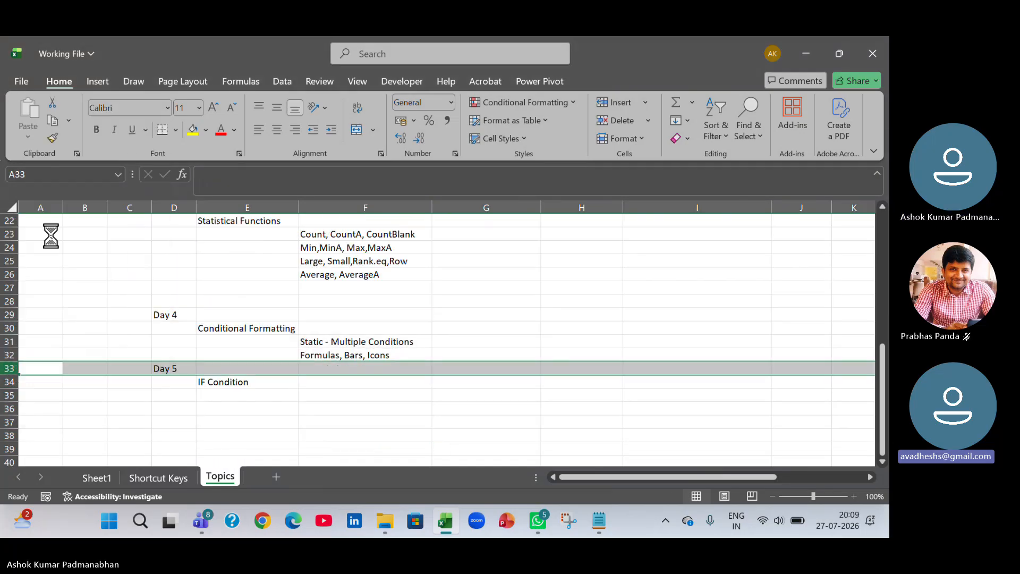
{"action": "left_click", "coordinate": [335, 369]}
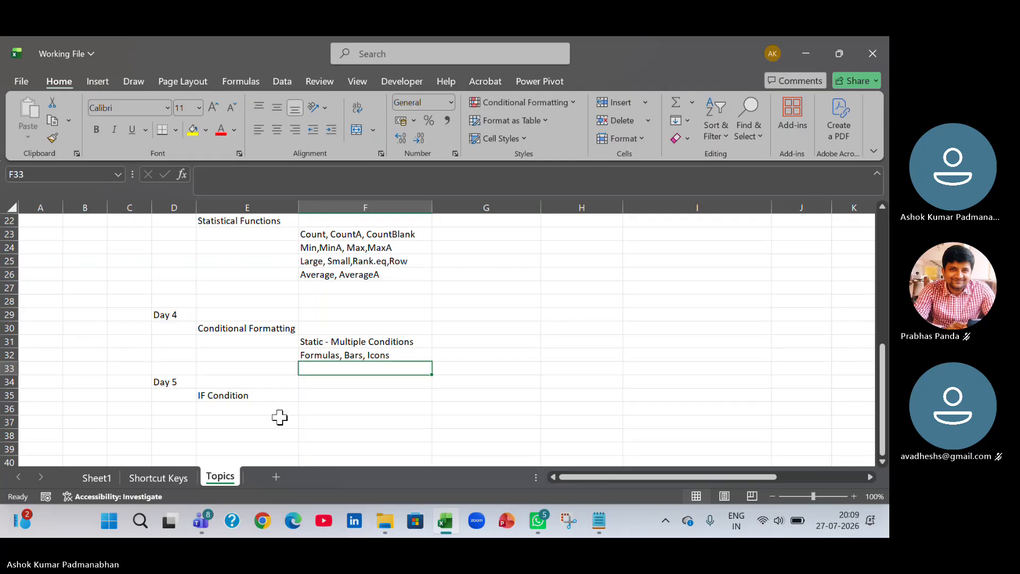
{"action": "left_click_drag", "start_coordinate": [176, 317], "coordinate": [382, 350]}
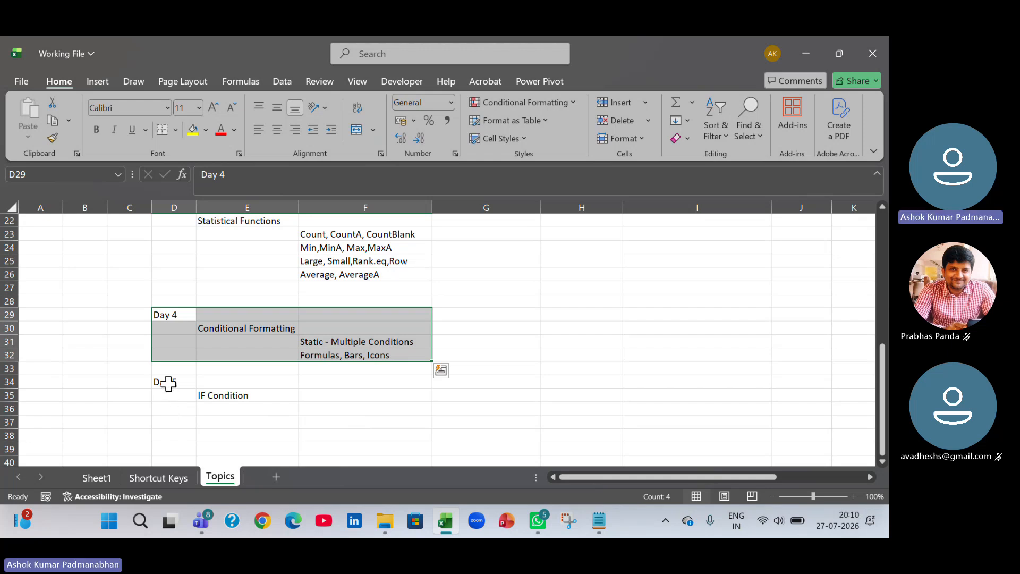
{"action": "left_click_drag", "start_coordinate": [168, 384], "coordinate": [246, 401]}
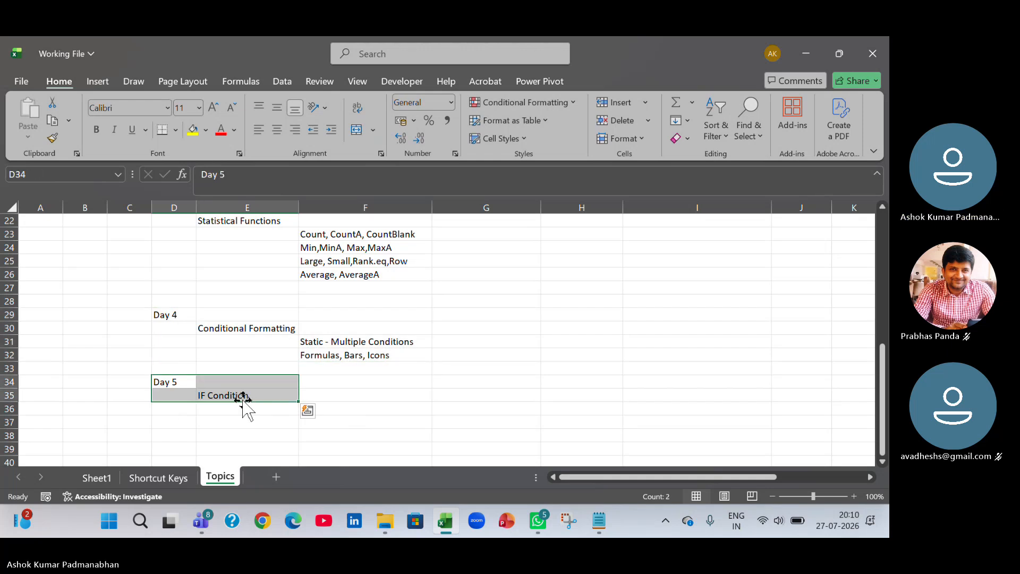
Enter IF - and,or,ifs,switch in F35 beside the IF Condition topic.
{"action": "left_click", "coordinate": [326, 397]}
{"action": "type", "text": "ANd"}
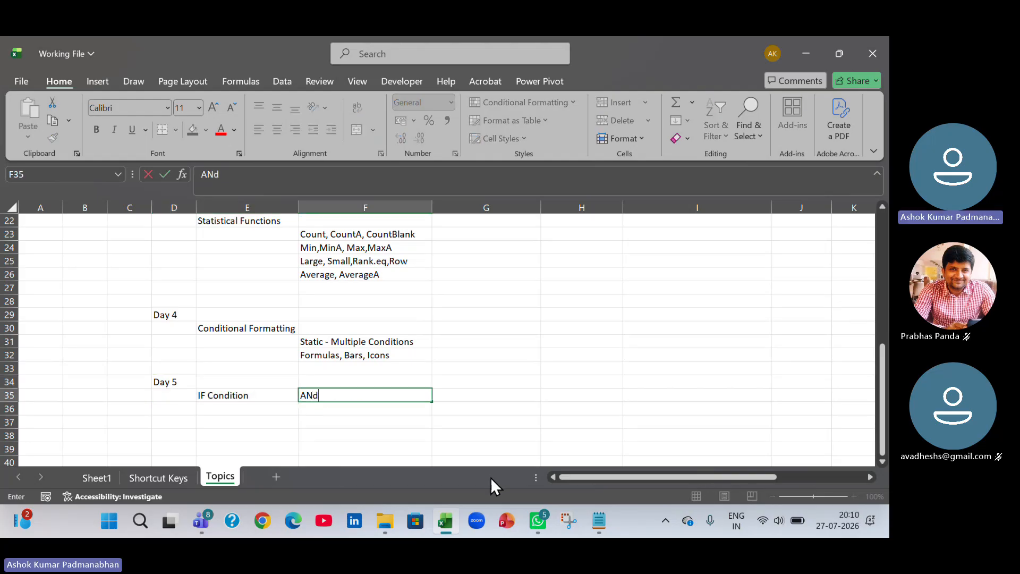
{"action": "key", "text": "BackSpace"}
{"action": "key", "text": "BackSpace"}
{"action": "key", "text": "BackSpace"}
{"action": "type", "text": "IF - ANd"}
{"action": "key", "text": "BackSpace"}
{"action": "key", "text": "BackSpace"}
{"action": "key", "text": "BackSpace"}
{"action": "type", "text": "and"}
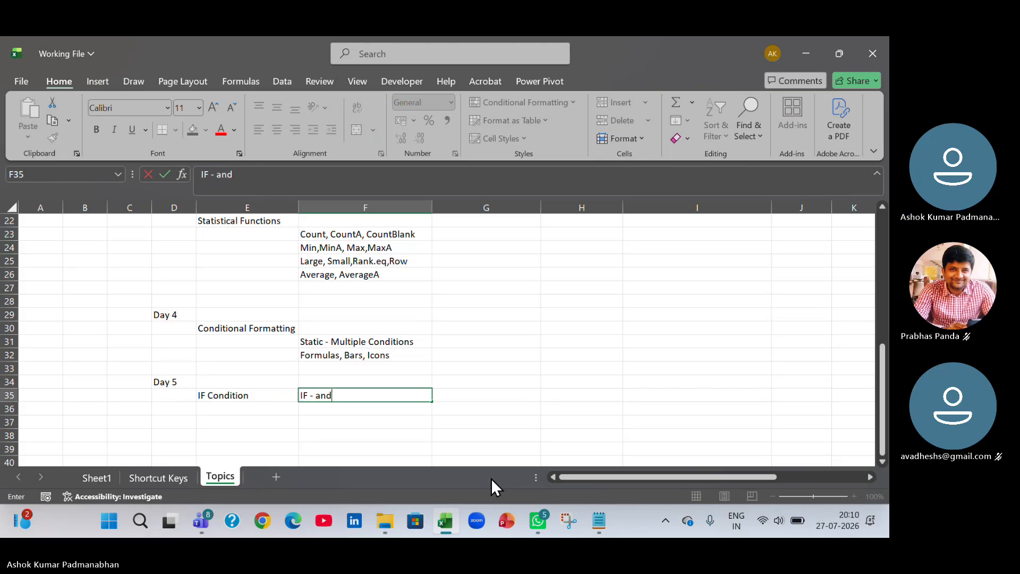
{"action": "type", "text": ",or"}
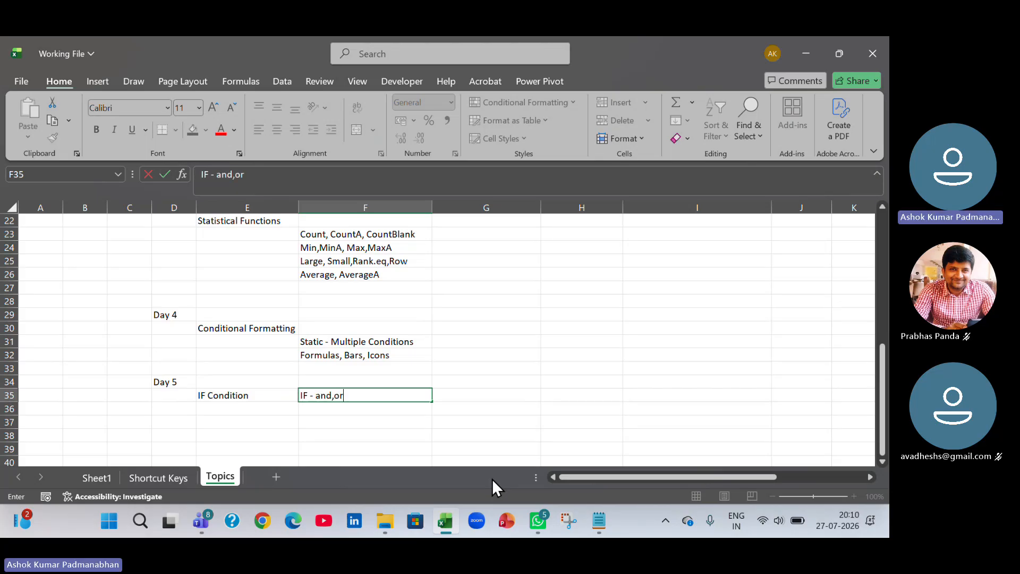
{"action": "type", "text": ",ifs,"}
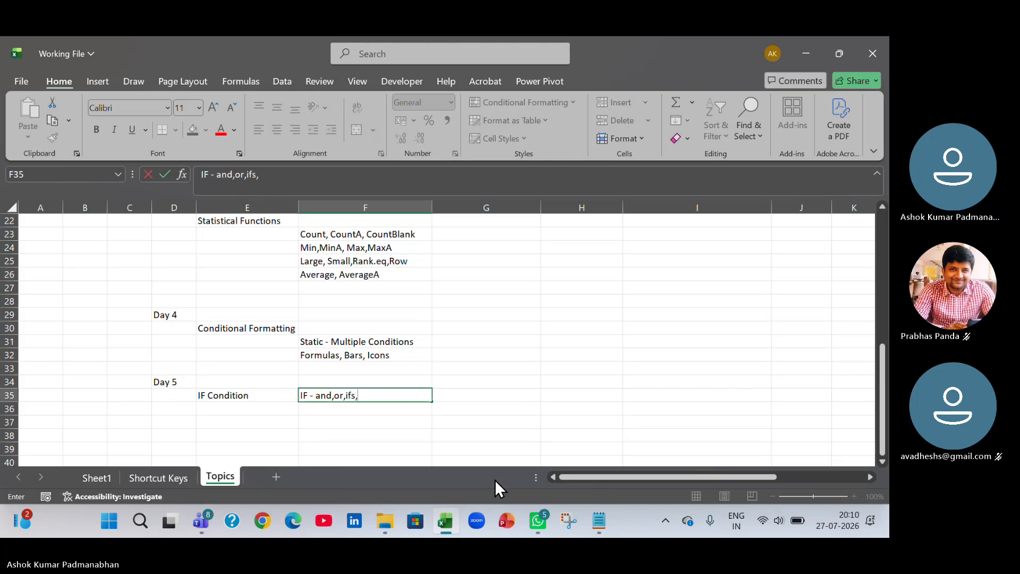
{"action": "type", "text": "switch"}
{"action": "key", "text": "Return"}
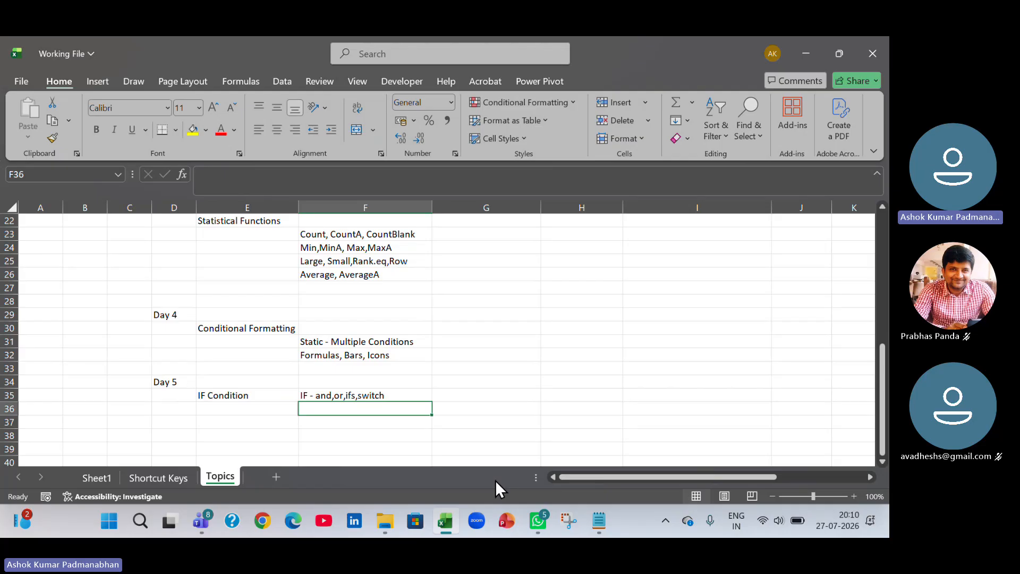
Enter Sumif,sumifs,average,averageifs,count,countifs in F36 and widen column F to fit it.
{"action": "key", "text": "Left"}
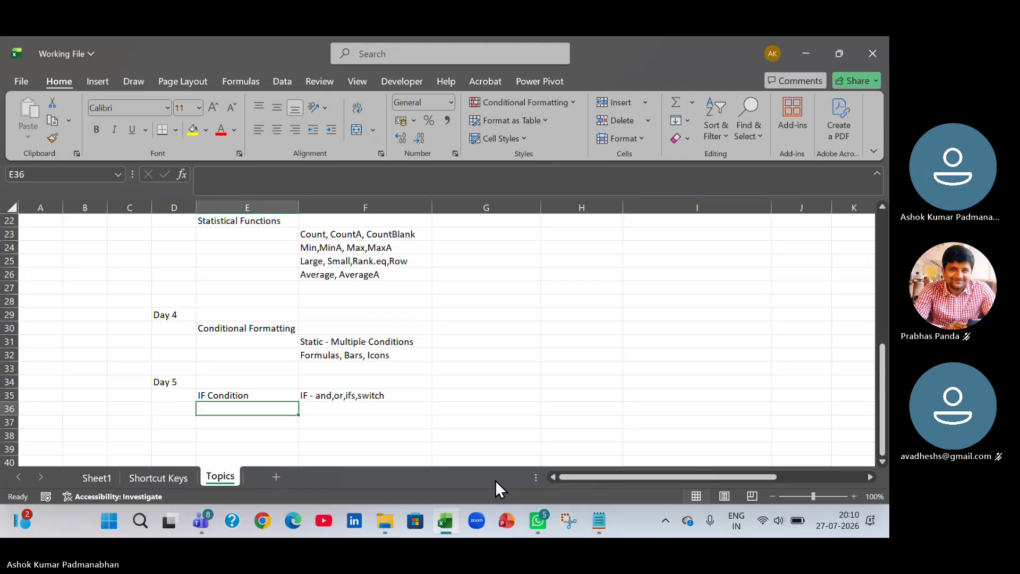
{"action": "key", "text": "Right"}
{"action": "type", "text": "Sumi"}
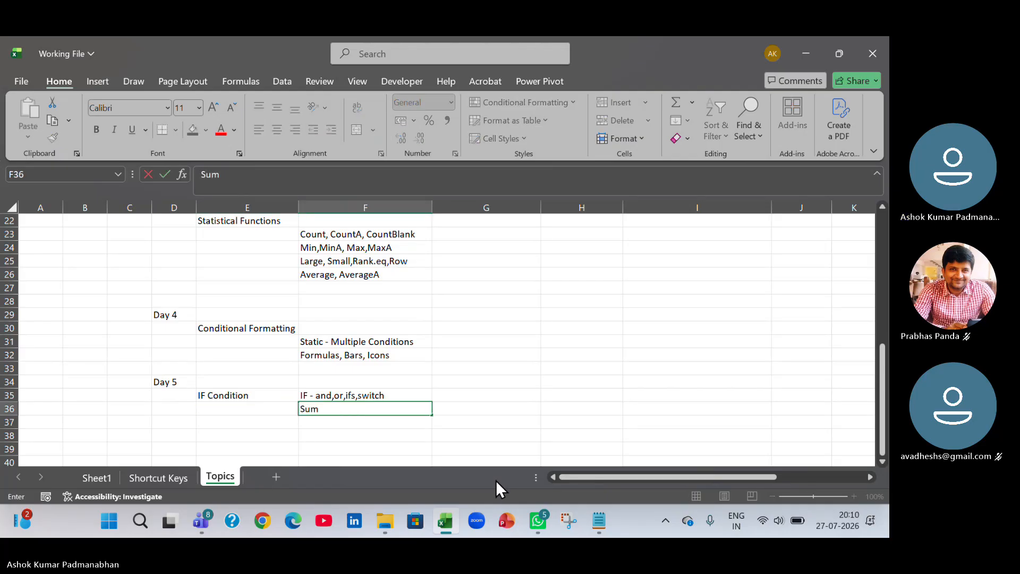
{"action": "key", "text": "BackSpace"}
{"action": "type", "text": "if,sumifs"}
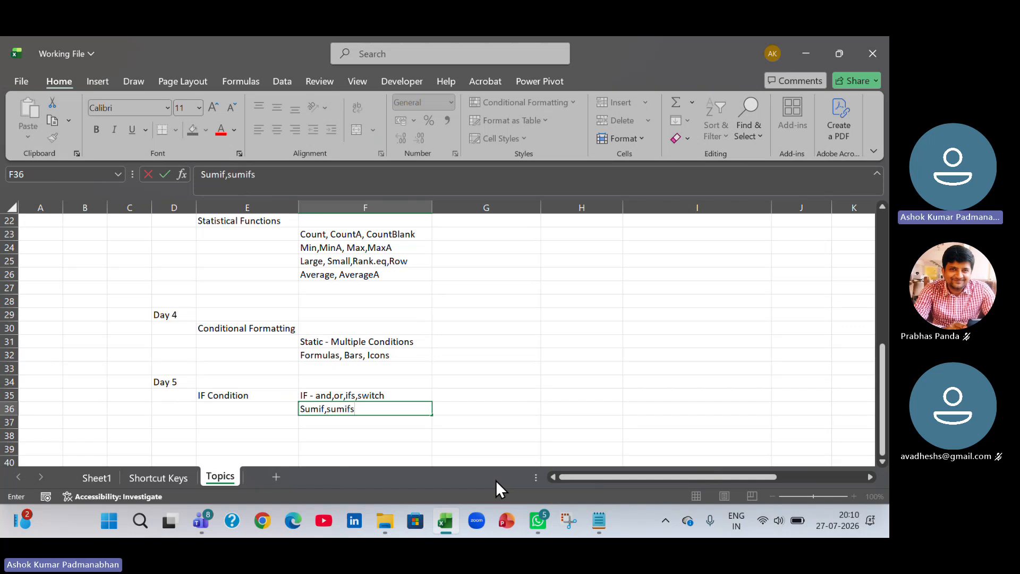
{"action": "type", "text": ","}
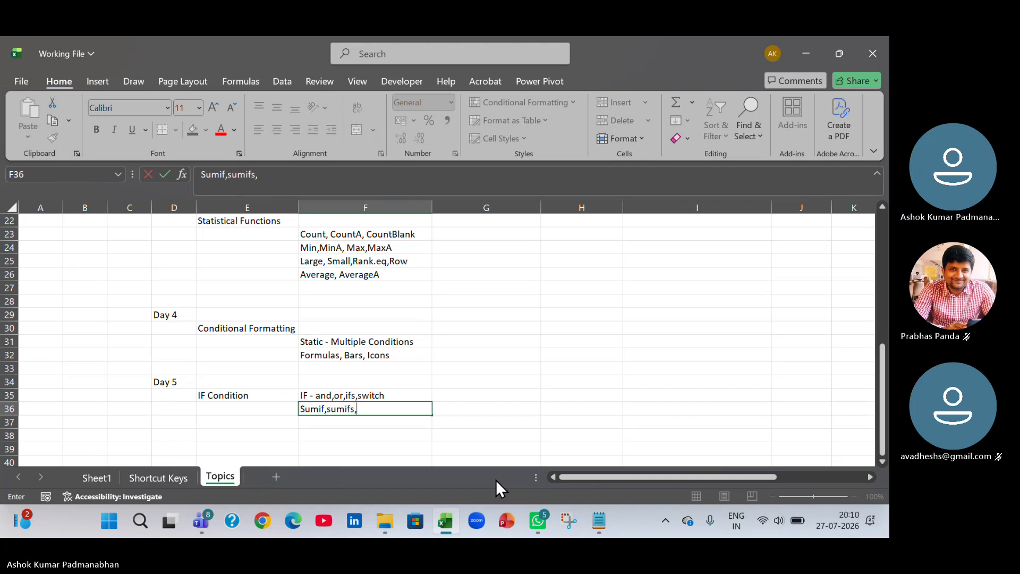
{"action": "type", "text": "average"}
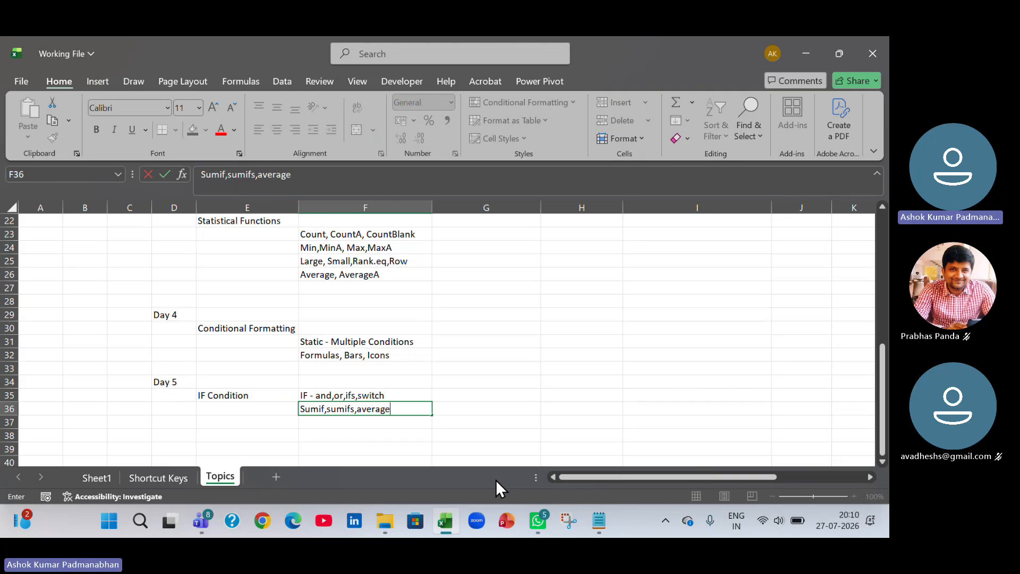
{"action": "type", "text": ",averageifs"}
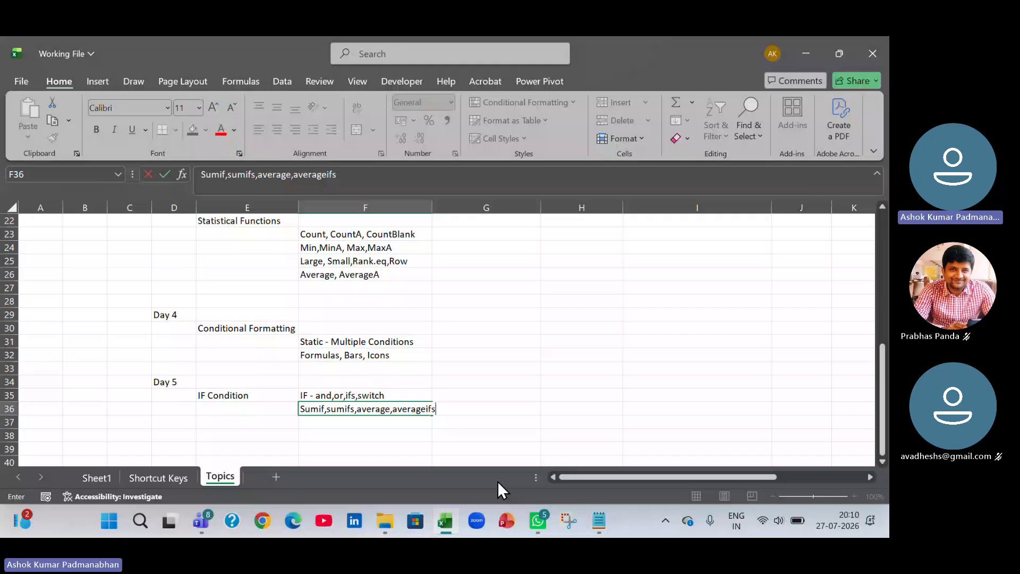
{"action": "type", "text": ",count,cou"}
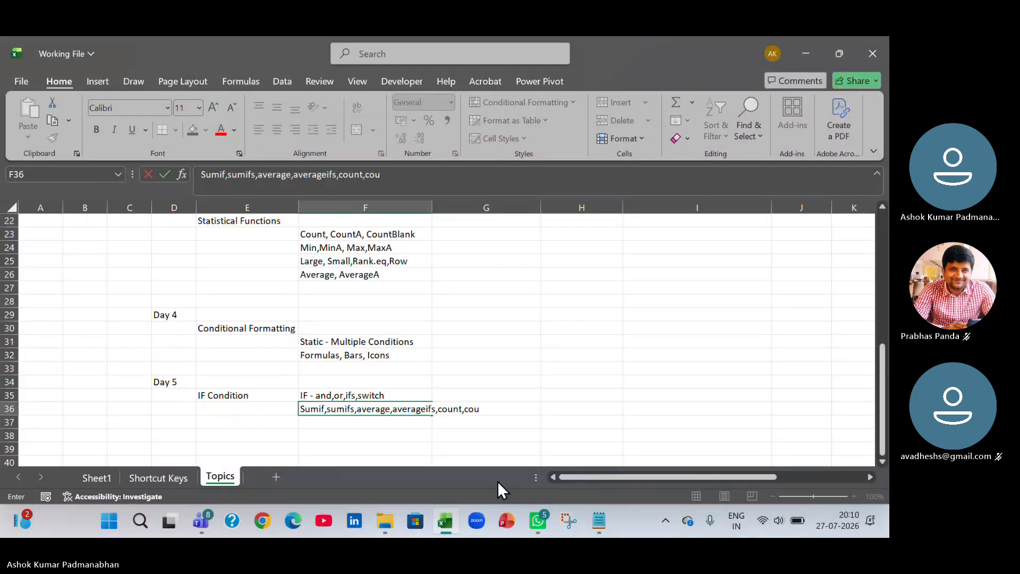
{"action": "type", "text": "ntifs"}
{"action": "key", "text": "Return"}
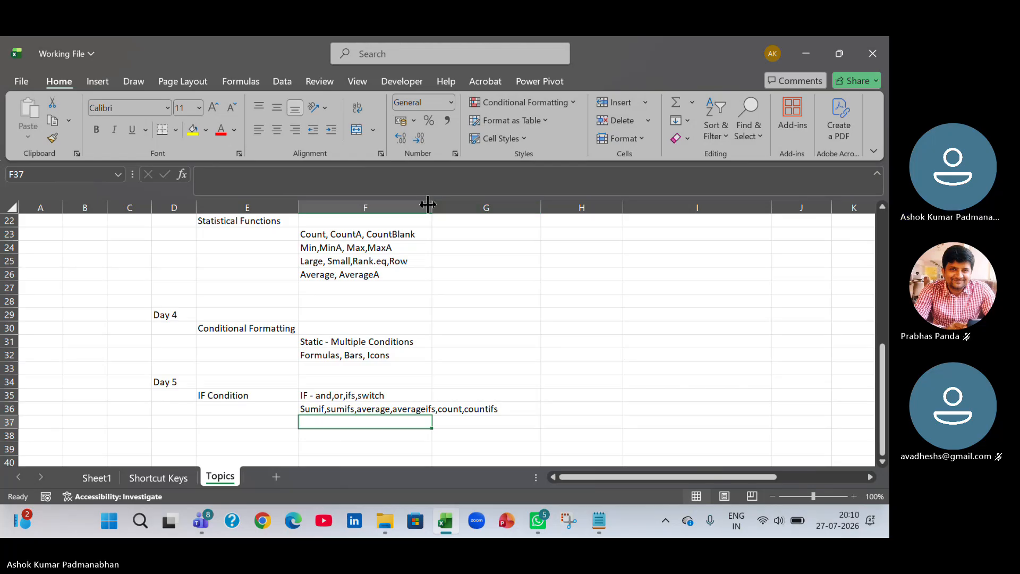
{"action": "left_click_drag", "start_coordinate": [432, 206], "coordinate": [504, 206]}
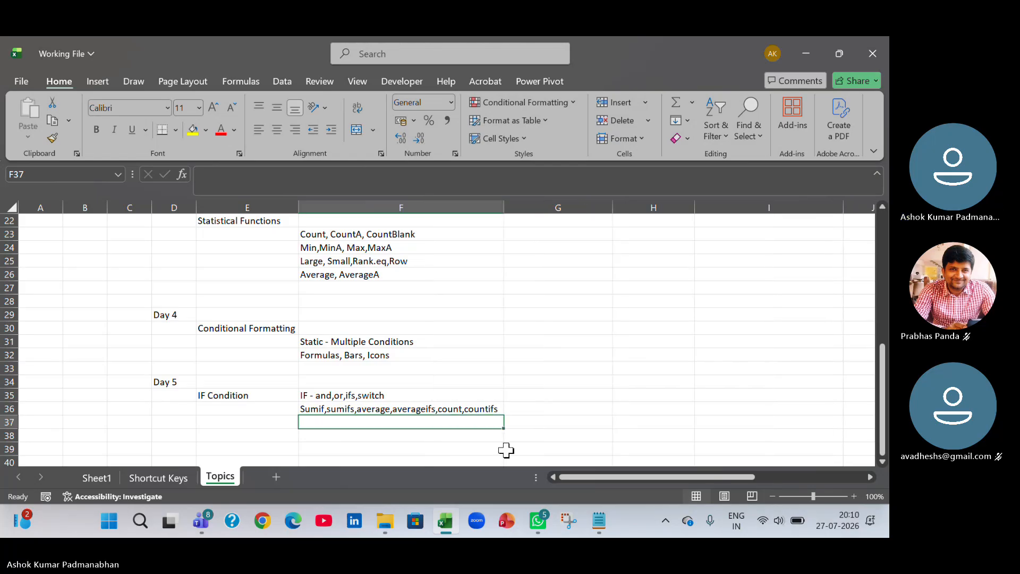
Copy the 4_Logical Functions workbook from MS Excel Practice Files into the Draft folder in File Explorer.
{"action": "mouse_move", "coordinate": [385, 522]}
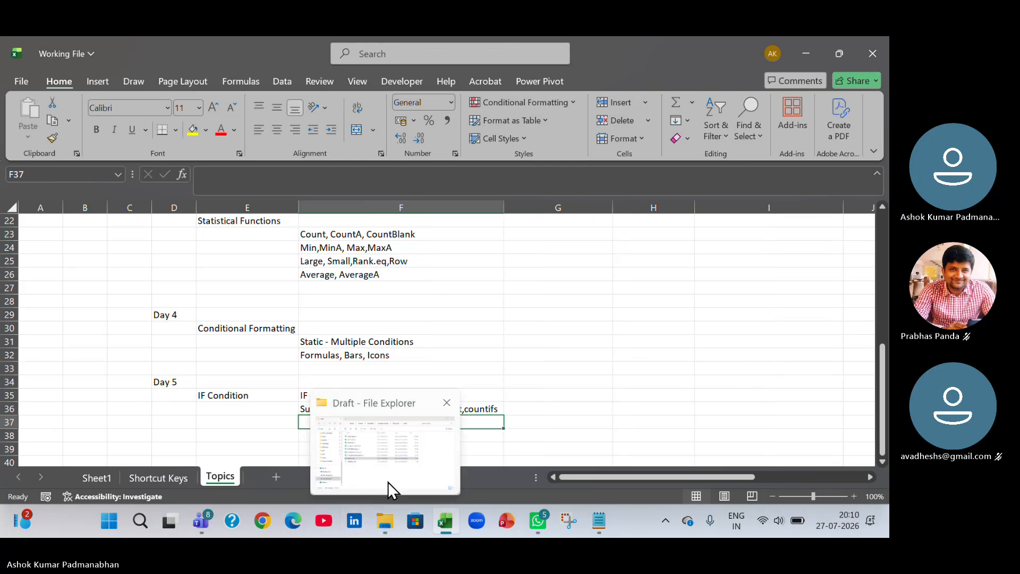
{"action": "left_click", "coordinate": [388, 483]}
{"action": "left_click", "coordinate": [513, 83]}
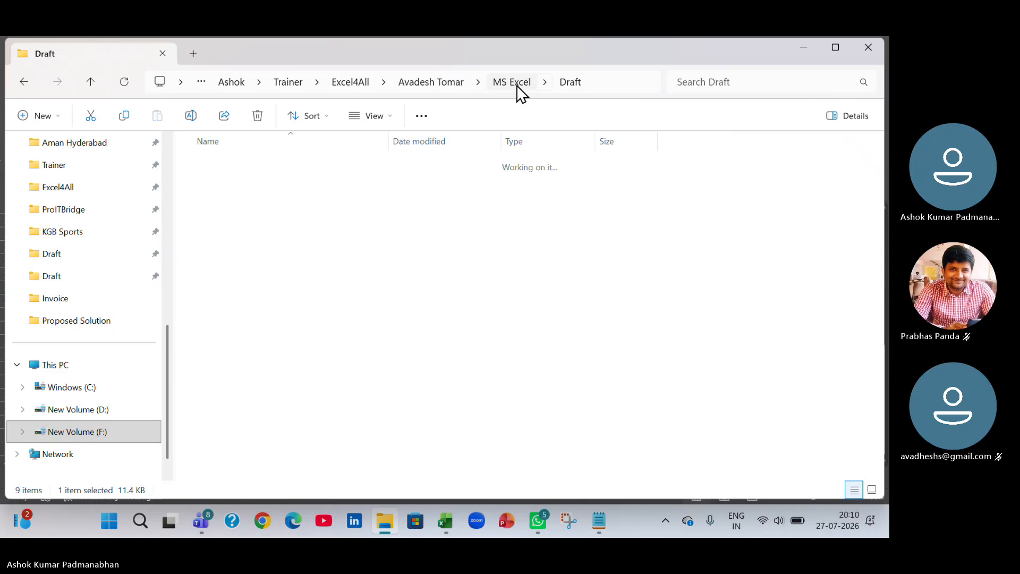
{"action": "double_click", "coordinate": [247, 185]}
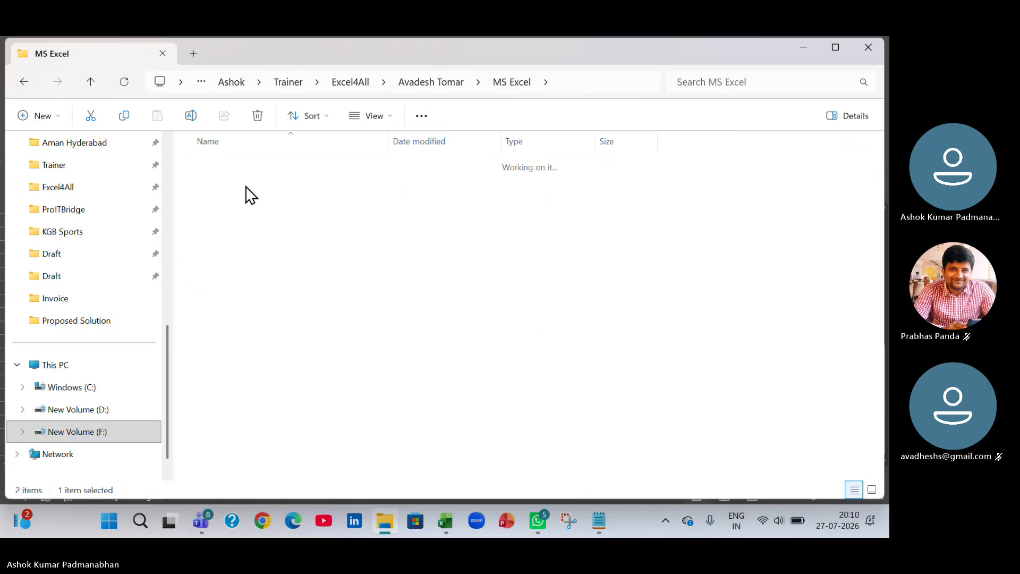
{"action": "double_click", "coordinate": [259, 165]}
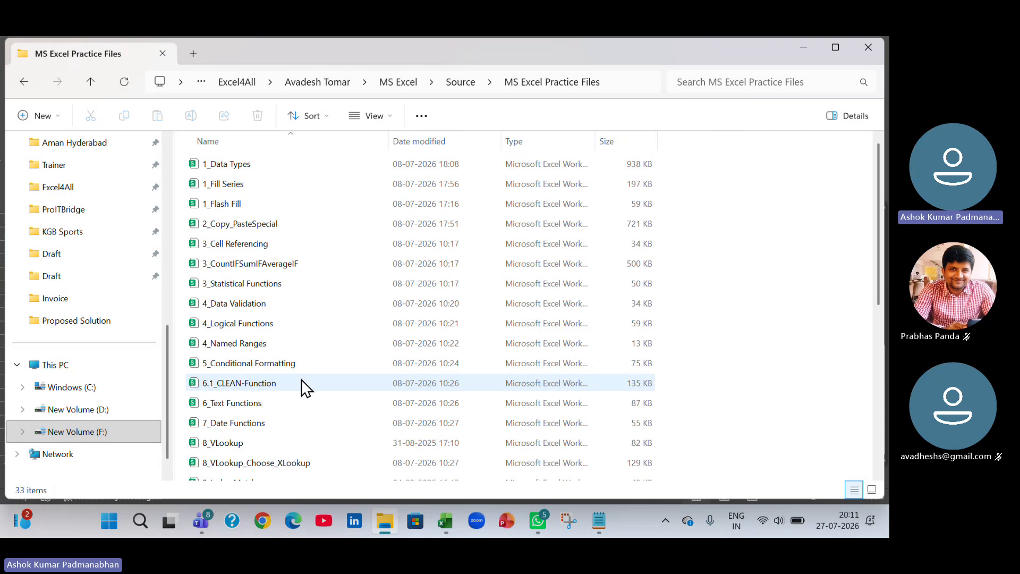
{"action": "left_click", "coordinate": [257, 324]}
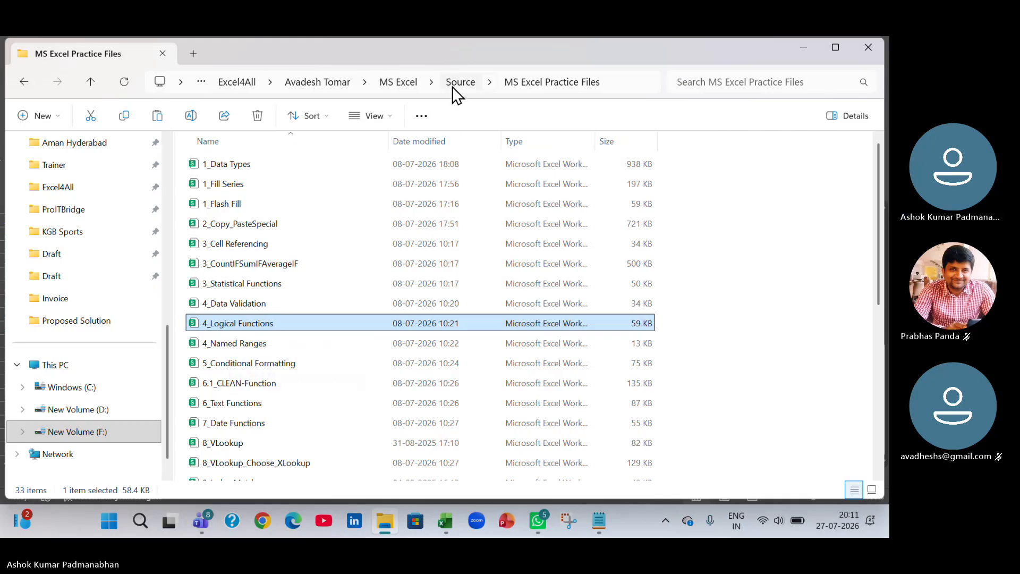
{"action": "left_click", "coordinate": [410, 83]}
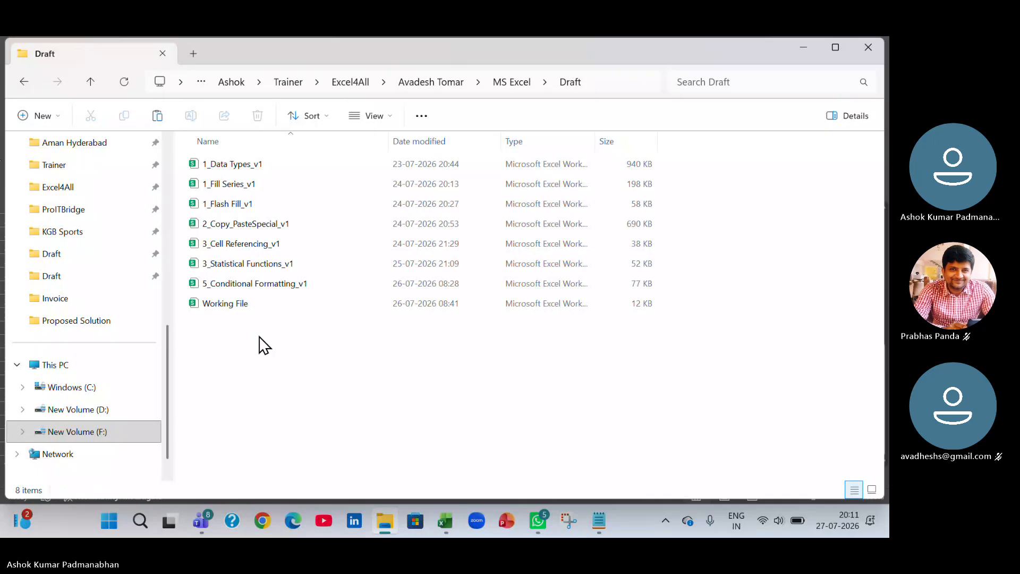
{"action": "key", "text": "ctrl+v"}
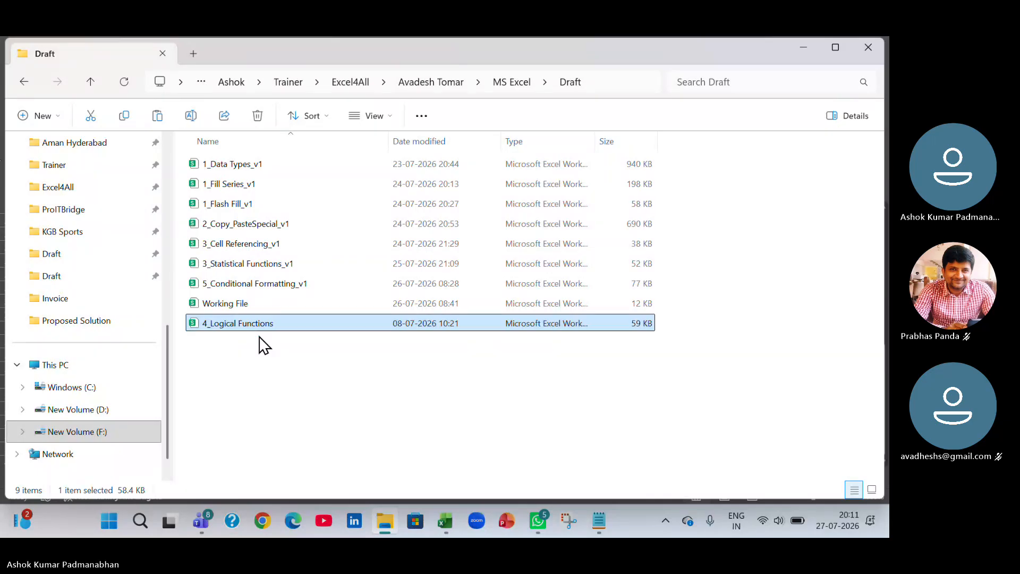
Rename the copied workbook as 4_Logical Functions_v1 and open it.
{"action": "key", "text": "F2"}
{"action": "left_click", "coordinate": [285, 322]}
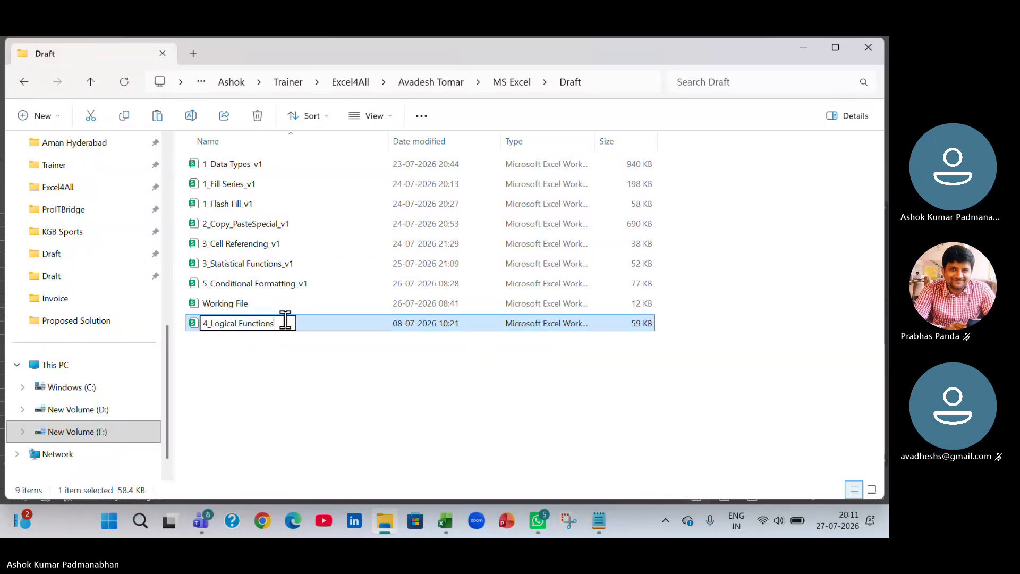
{"action": "type", "text": "_v1"}
{"action": "key", "text": "Return"}
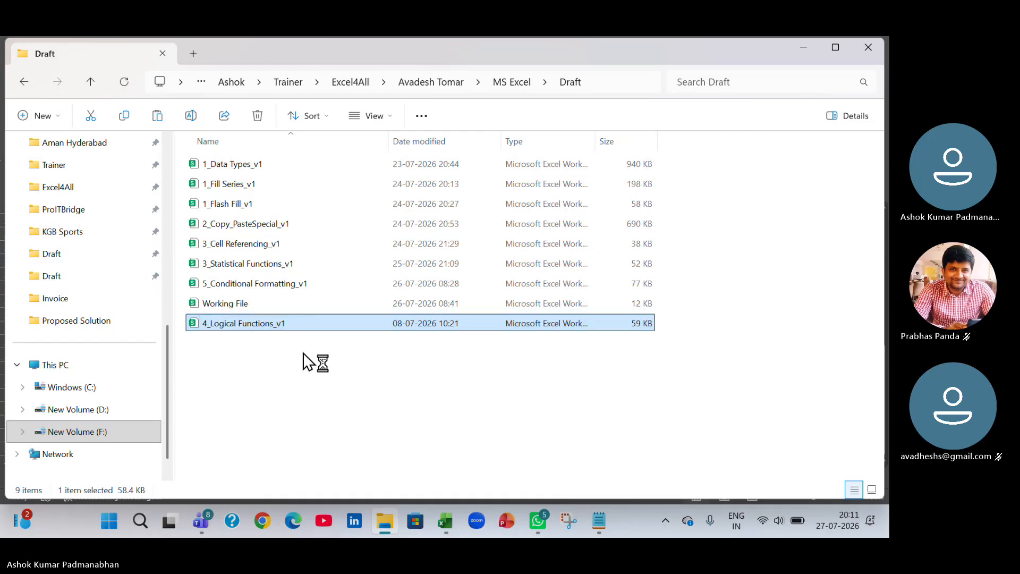
{"action": "key", "text": "Return"}
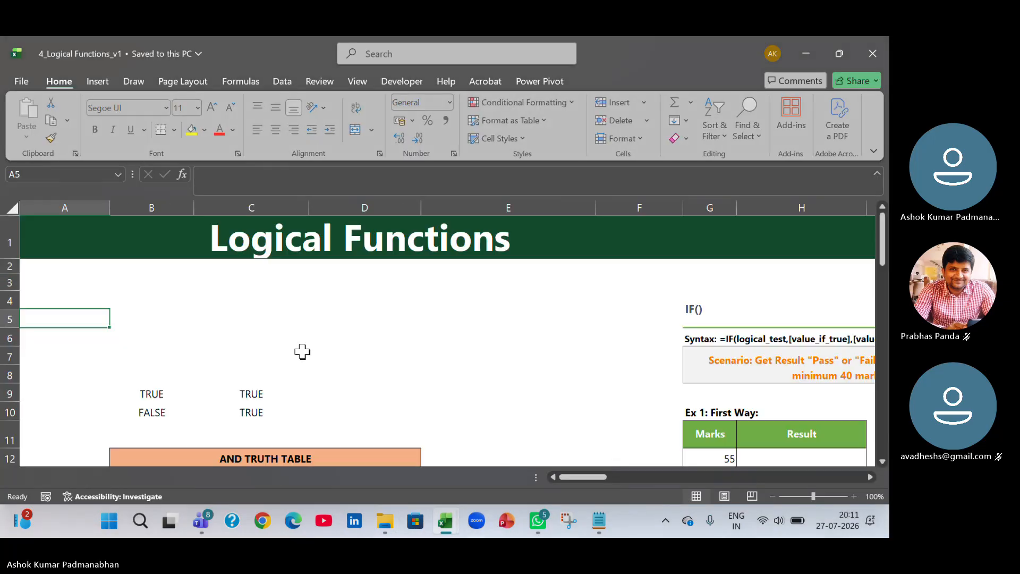
Browse the Logical Functions sheet's truth tables and IF examples.
{"action": "scroll", "coordinate": [303, 351], "scroll_direction": "down", "scroll_amount": 2}
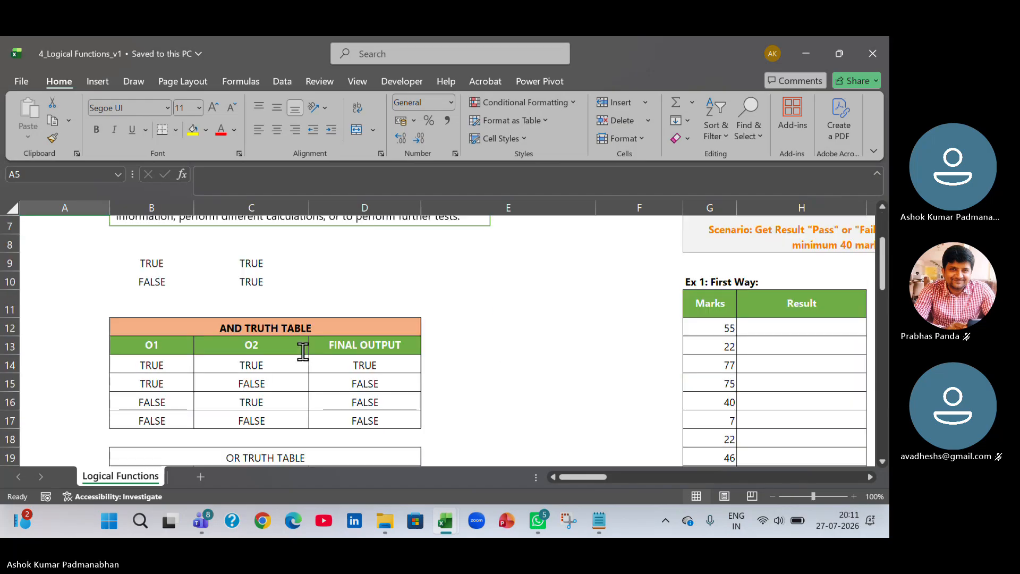
{"action": "scroll", "coordinate": [303, 352], "scroll_direction": "down", "scroll_amount": 1}
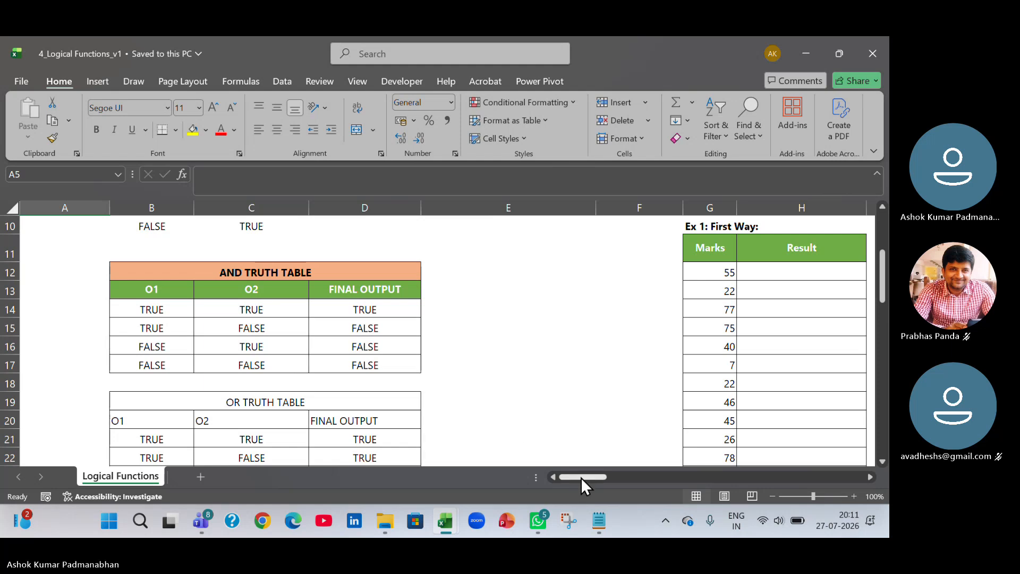
{"action": "left_click_drag", "start_coordinate": [582, 477], "coordinate": [595, 476]}
{"action": "scroll", "coordinate": [511, 419], "scroll_direction": "up", "scroll_amount": 1}
{"action": "scroll", "coordinate": [510, 419], "scroll_direction": "up", "scroll_amount": 2}
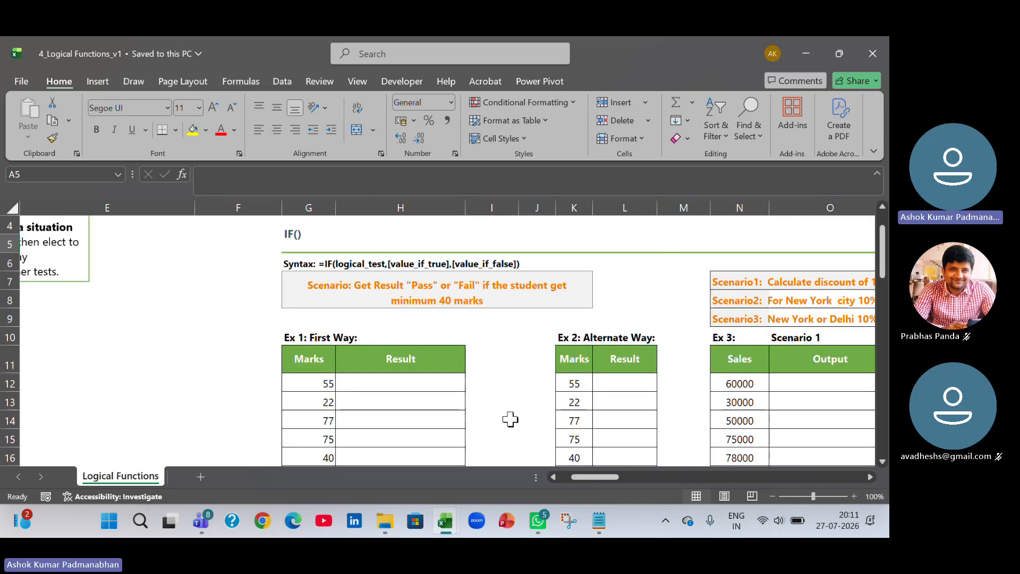
{"action": "left_click", "coordinate": [869, 477]}
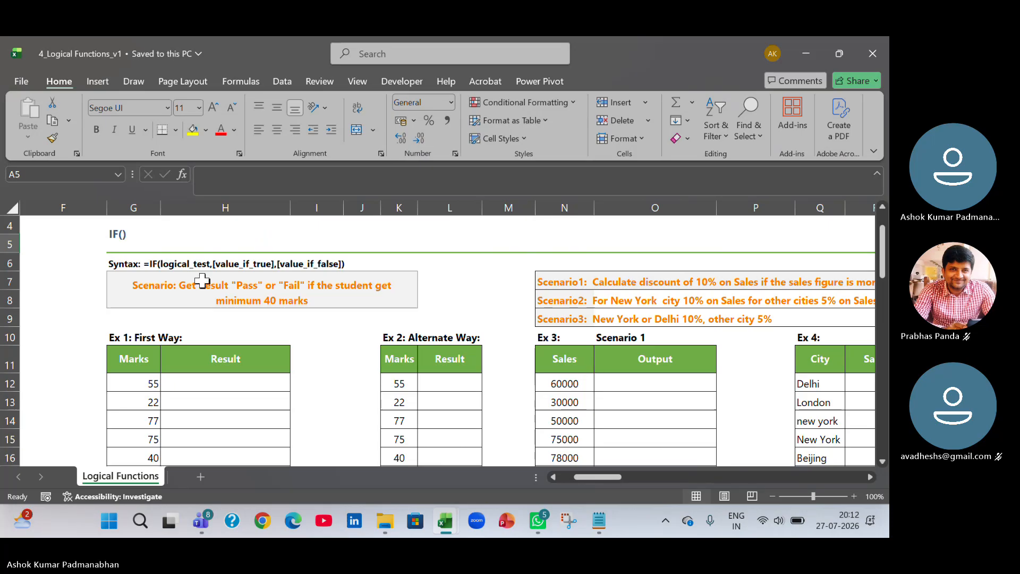
Examine the IF syntax in G6 by highlighting each argument in the formula bar.
{"action": "left_click", "coordinate": [152, 304]}
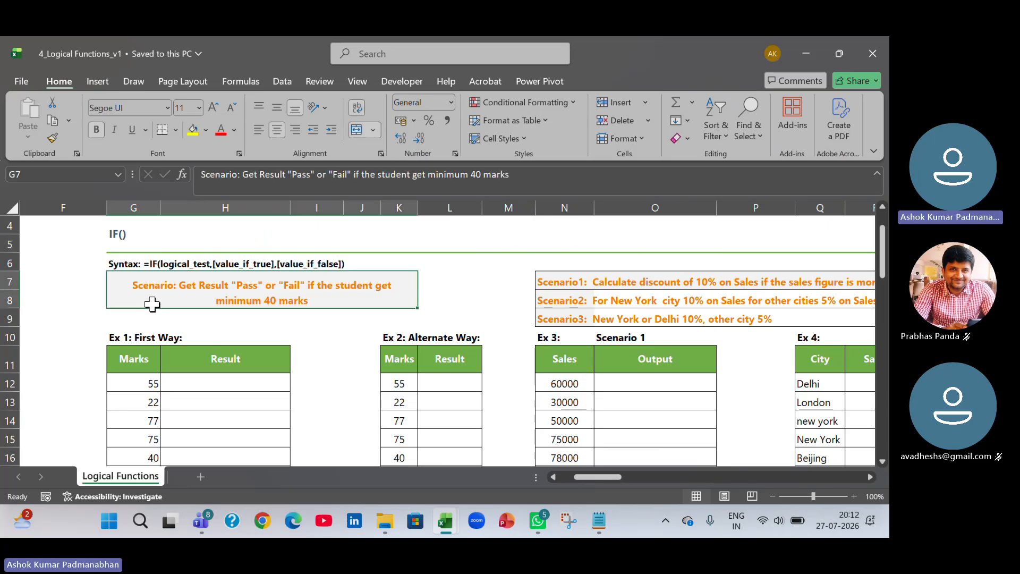
{"action": "left_click", "coordinate": [176, 264]}
{"action": "left_click", "coordinate": [136, 261]}
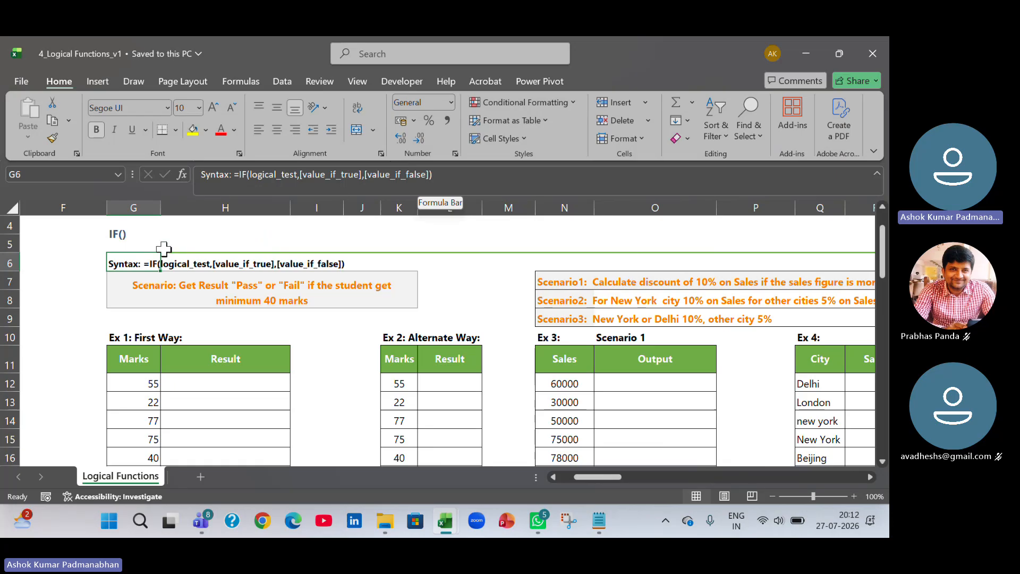
{"action": "left_click", "coordinate": [248, 189]}
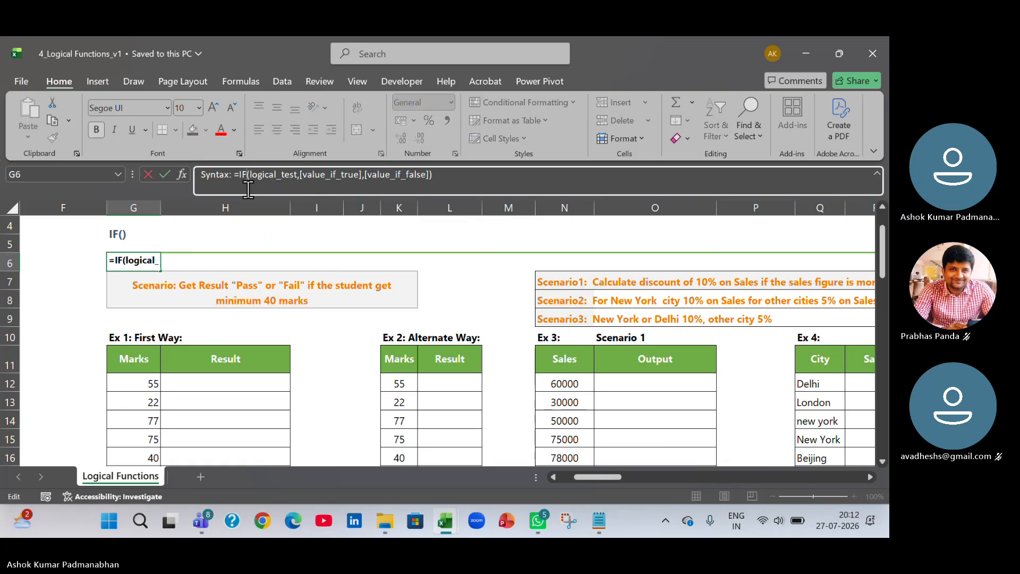
{"action": "left_click_drag", "start_coordinate": [249, 176], "coordinate": [297, 175]}
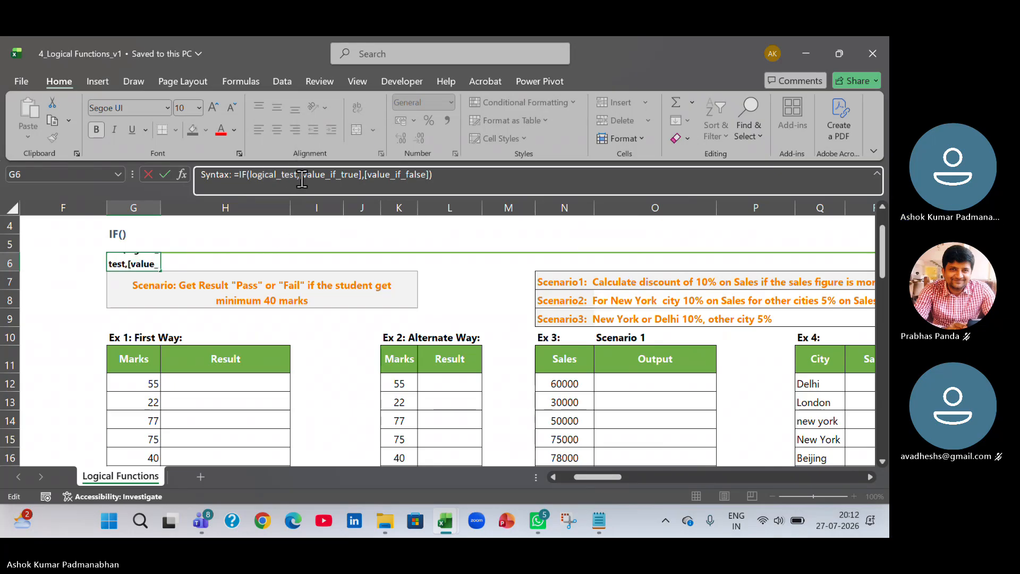
{"action": "left_click_drag", "start_coordinate": [301, 176], "coordinate": [365, 177]}
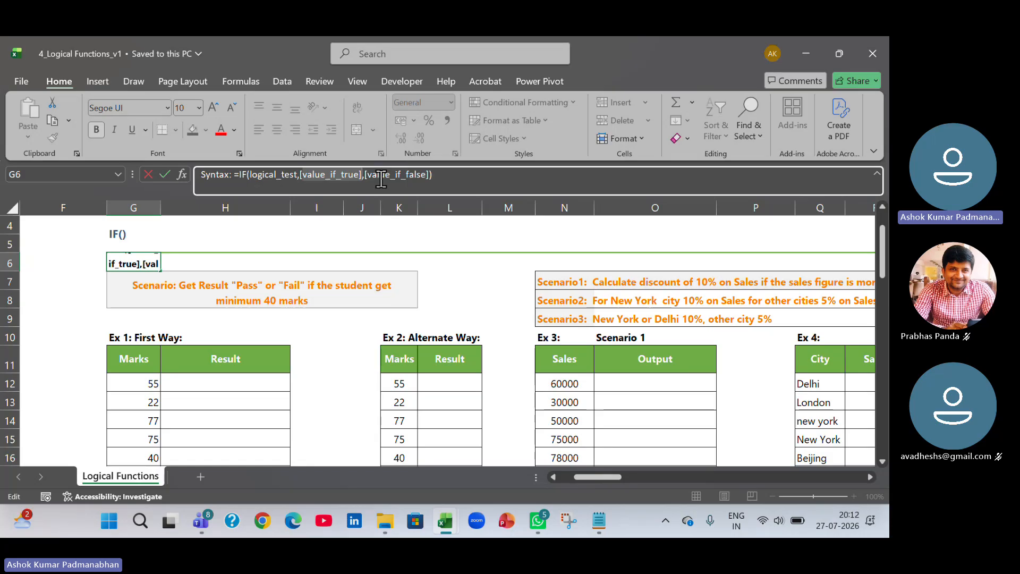
{"action": "left_click_drag", "start_coordinate": [366, 175], "coordinate": [435, 176]}
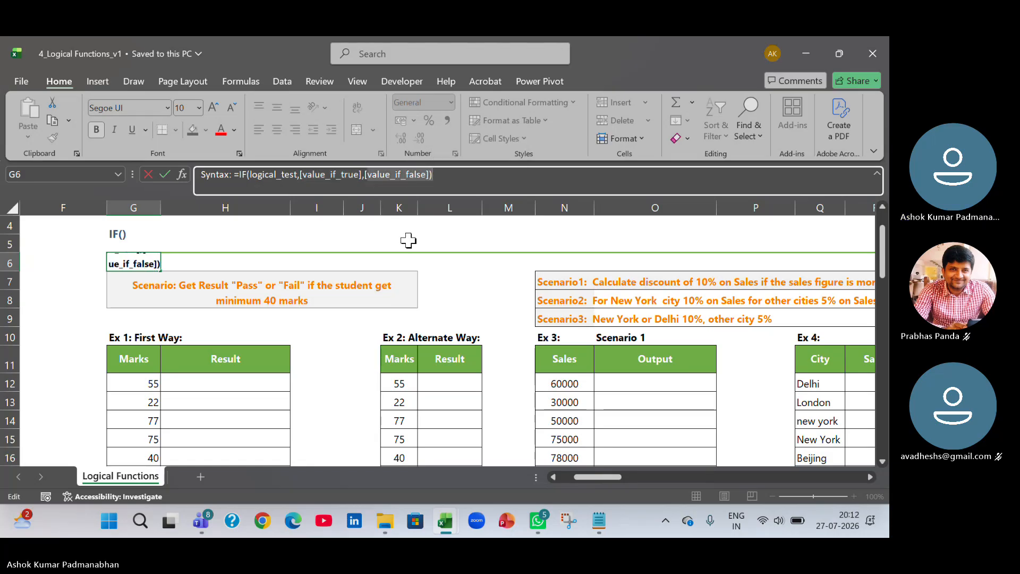
{"action": "key", "text": "Return"}
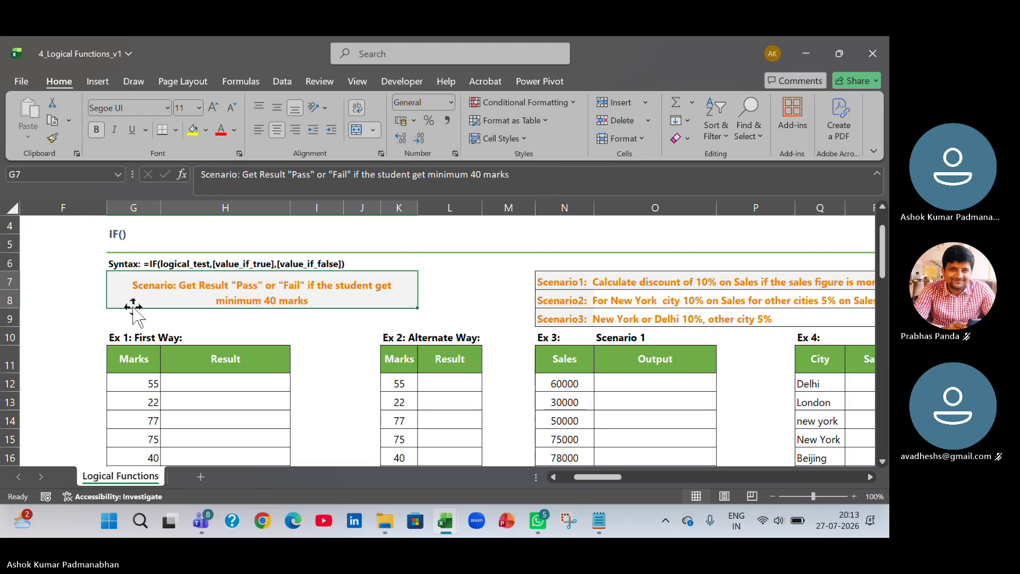
Enter the formula =IF(G12<40,"Fail","Pass") in H12, the first Ex 1 Result cell.
{"action": "left_click_drag", "start_coordinate": [149, 387], "coordinate": [138, 441]}
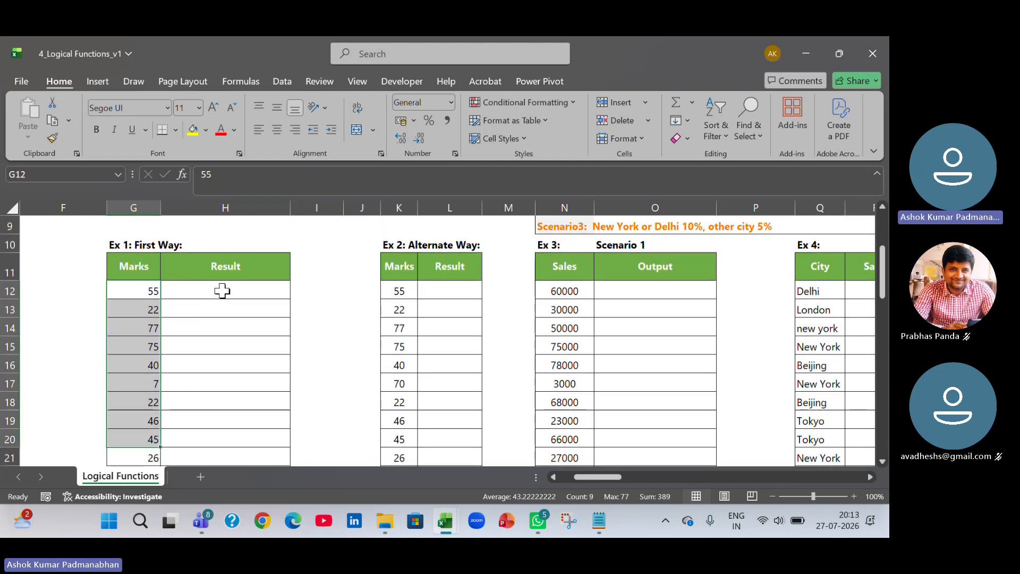
{"action": "left_click_drag", "start_coordinate": [224, 291], "coordinate": [217, 397]}
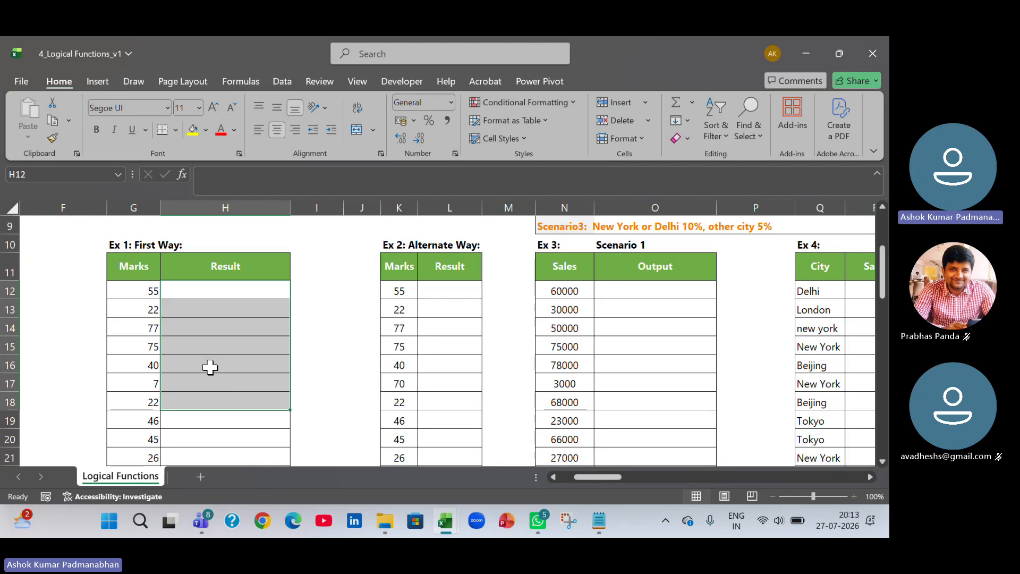
{"action": "left_click", "coordinate": [222, 290]}
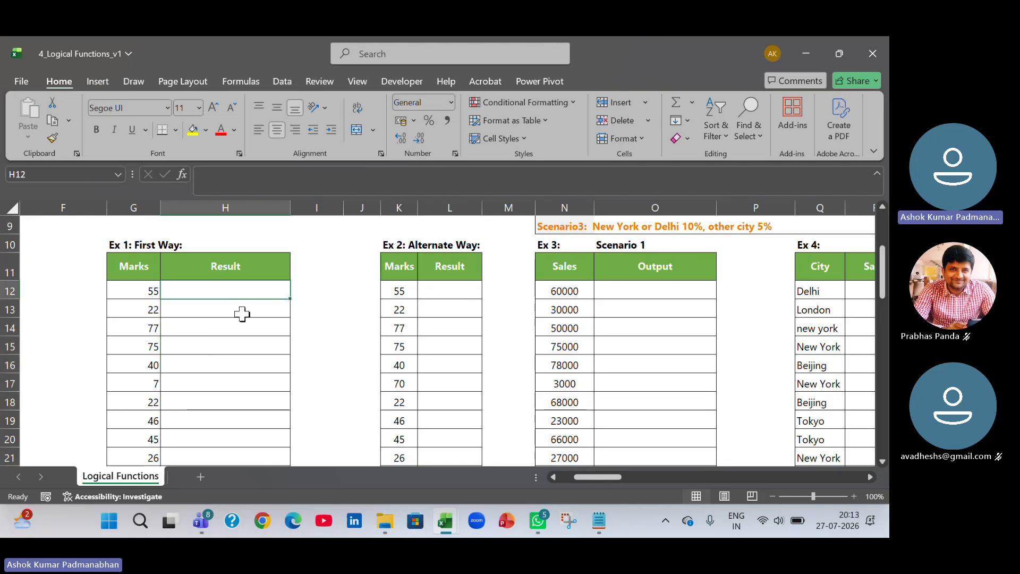
{"action": "scroll", "coordinate": [241, 315], "scroll_direction": "up", "scroll_amount": 1}
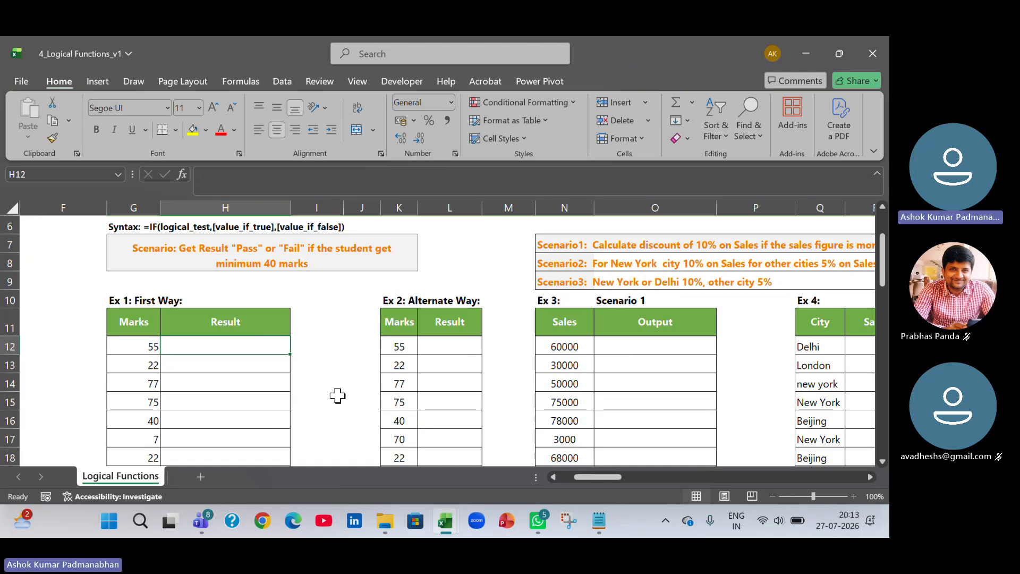
{"action": "type", "text": "="}
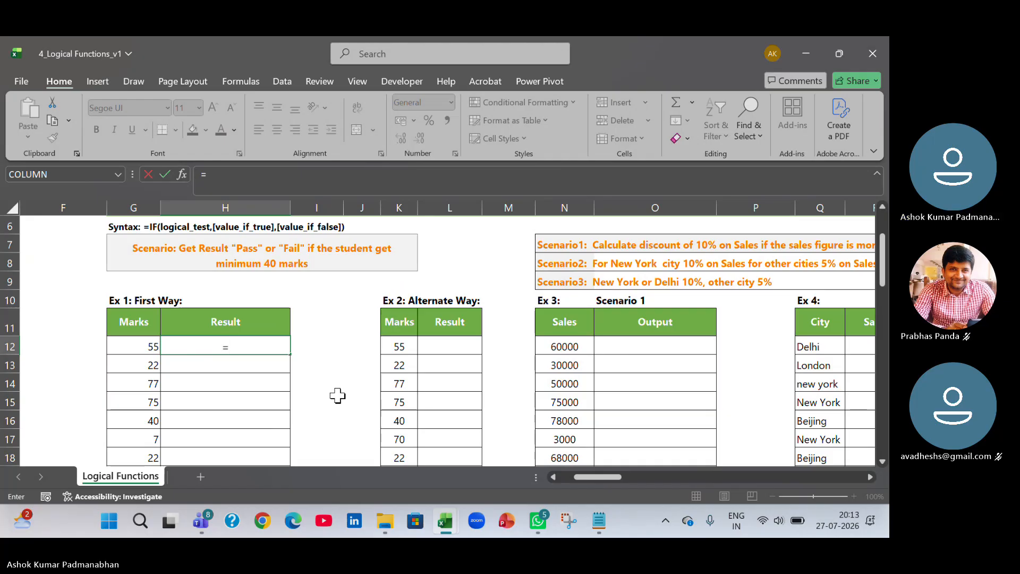
{"action": "type", "text": "if"}
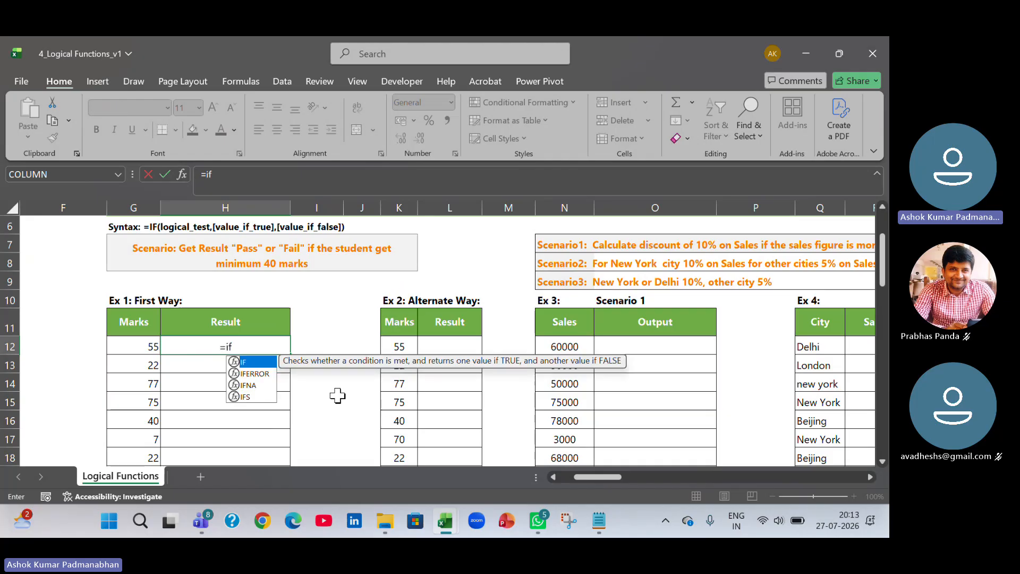
{"action": "key", "text": "Tab"}
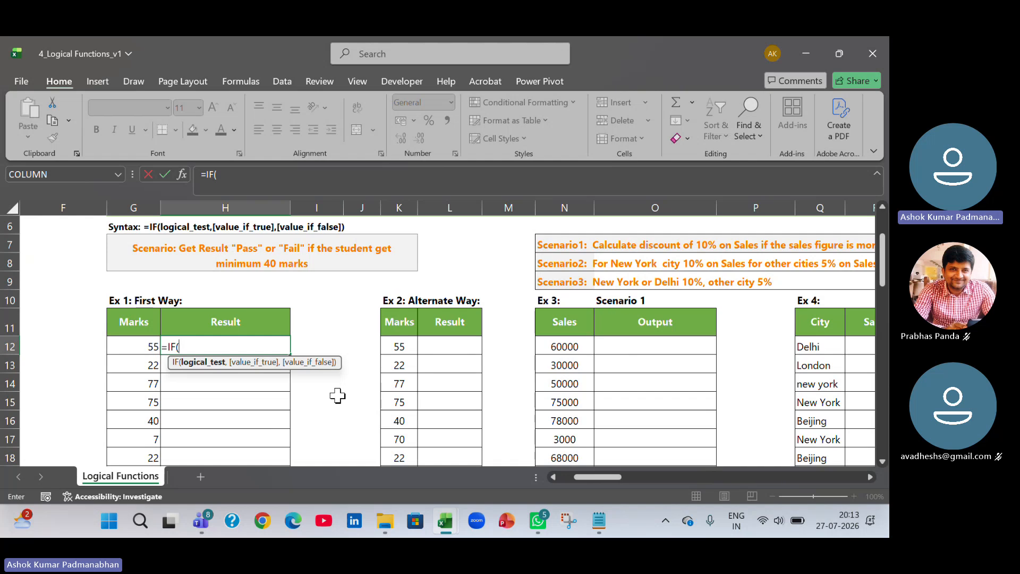
{"action": "key", "text": "Left"}
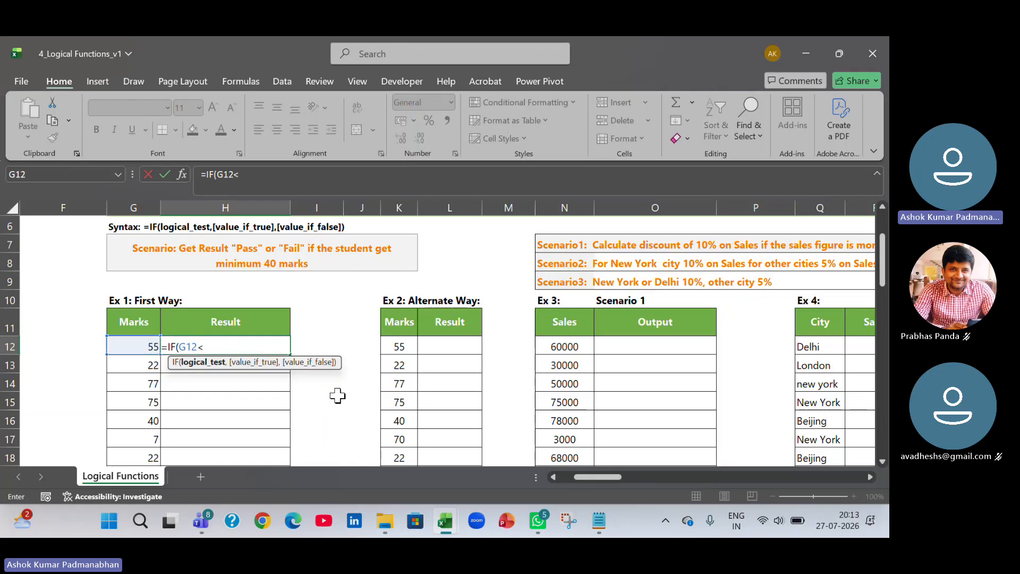
{"action": "type", "text": "<40"}
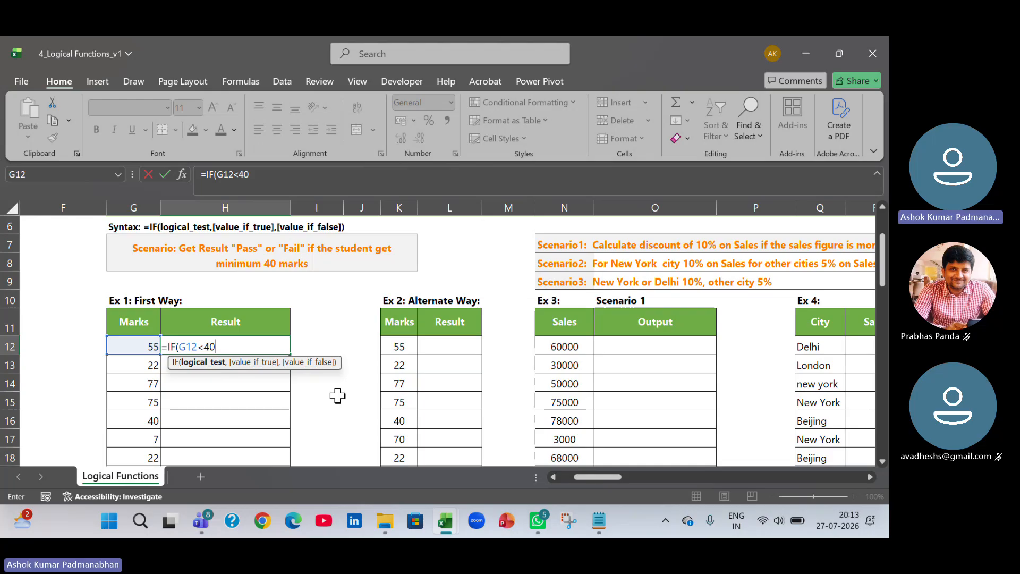
{"action": "type", "text": ","}
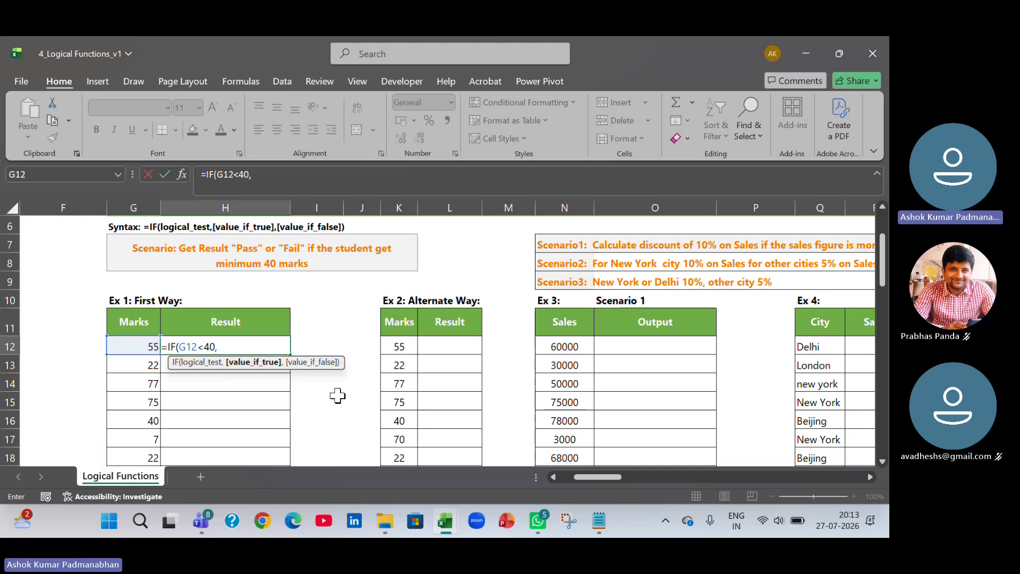
{"action": "type", "text": "\"Fail\","}
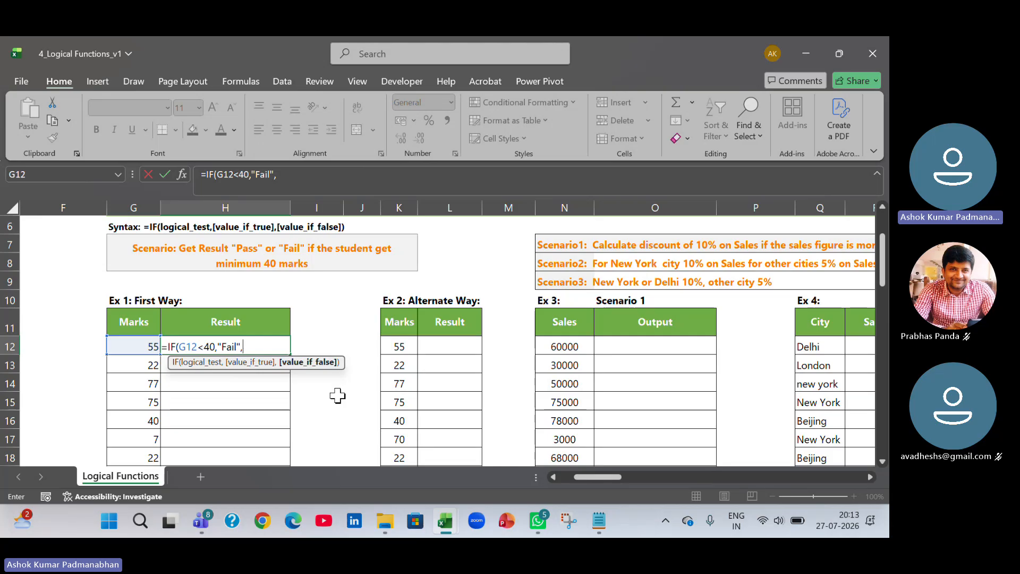
{"action": "type", "text": "\"Pass\")"}
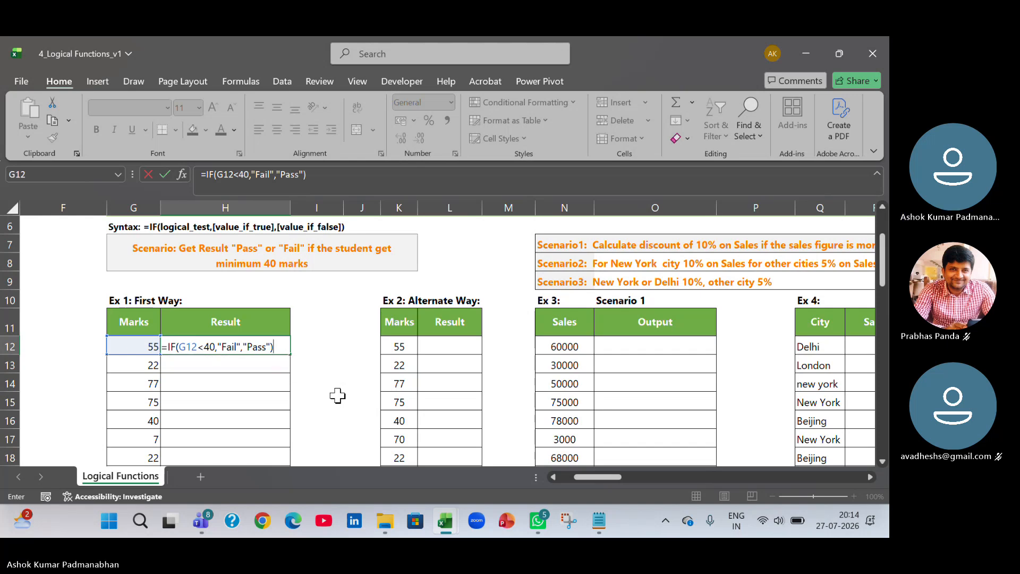
{"action": "key", "text": "ctrl+Return"}
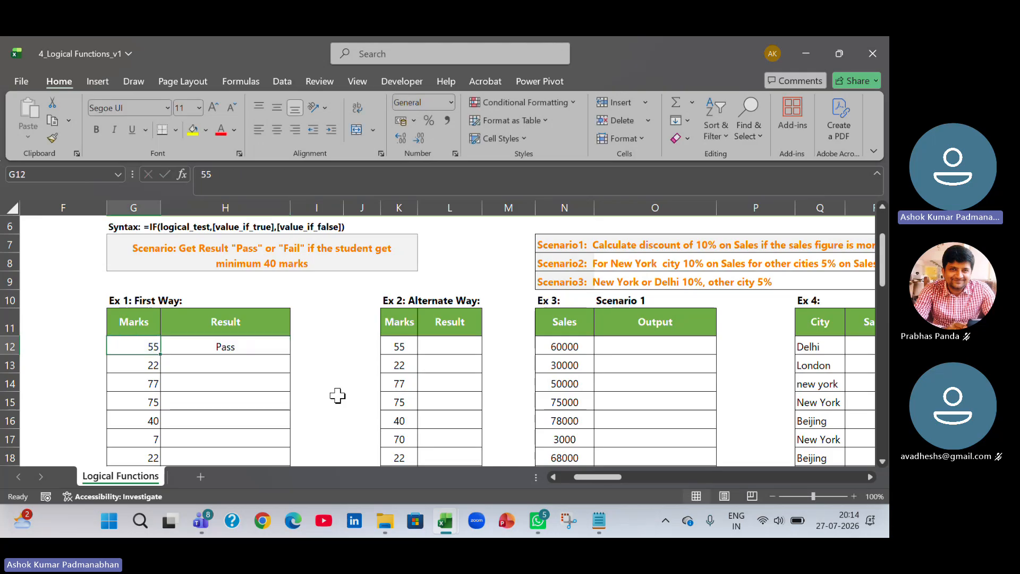
Inspect the logical test of H12's formula by highlighting G12<40 while editing the cell.
{"action": "key", "text": "F2"}
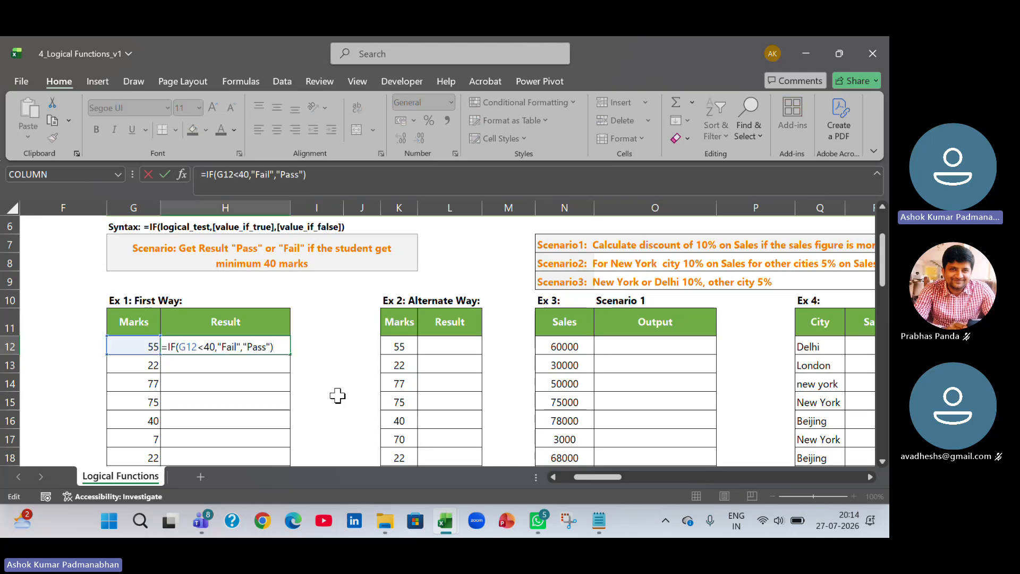
{"action": "key", "text": "Left"}
{"action": "key", "text": "Left"}
{"action": "key", "text": "Left"}
{"action": "key", "text": "Left"}
{"action": "key", "text": "Left"}
{"action": "key", "text": "Left"}
{"action": "key", "text": "Left"}
{"action": "key", "text": "Left"}
{"action": "key", "text": "Left"}
{"action": "key", "text": "Left"}
{"action": "key", "text": "Left"}
{"action": "key", "text": "Left"}
{"action": "key", "text": "Left"}
{"action": "key", "text": "Left"}
{"action": "key", "text": "Left"}
{"action": "key", "text": "shift+Left"}
{"action": "key", "text": "shift+Left"}
{"action": "key", "text": "shift+Left"}
{"action": "key", "text": "shift+Left"}
{"action": "key", "text": "shift+Left"}
{"action": "key", "text": "shift+Left"}
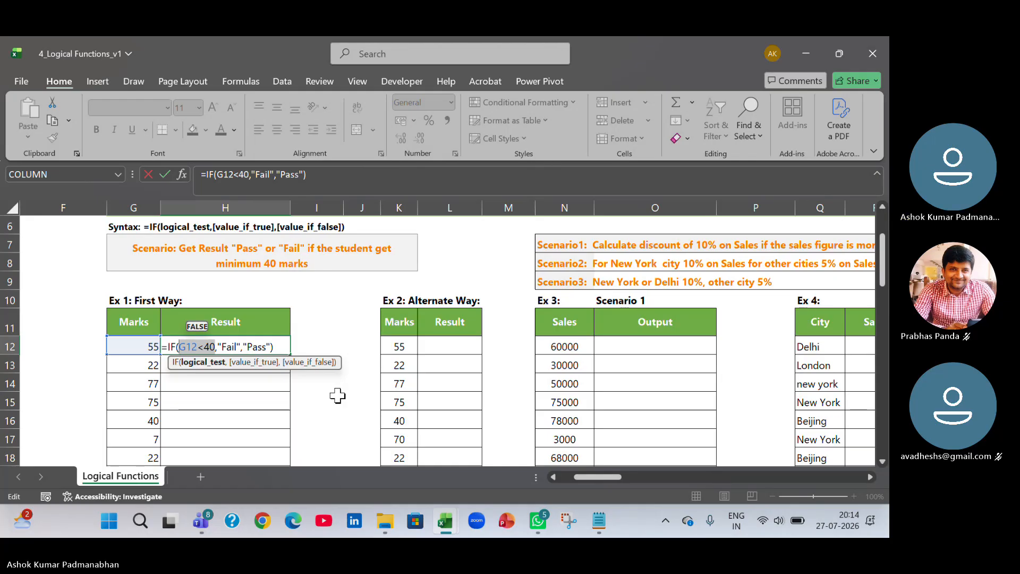
{"action": "key", "text": "Return"}
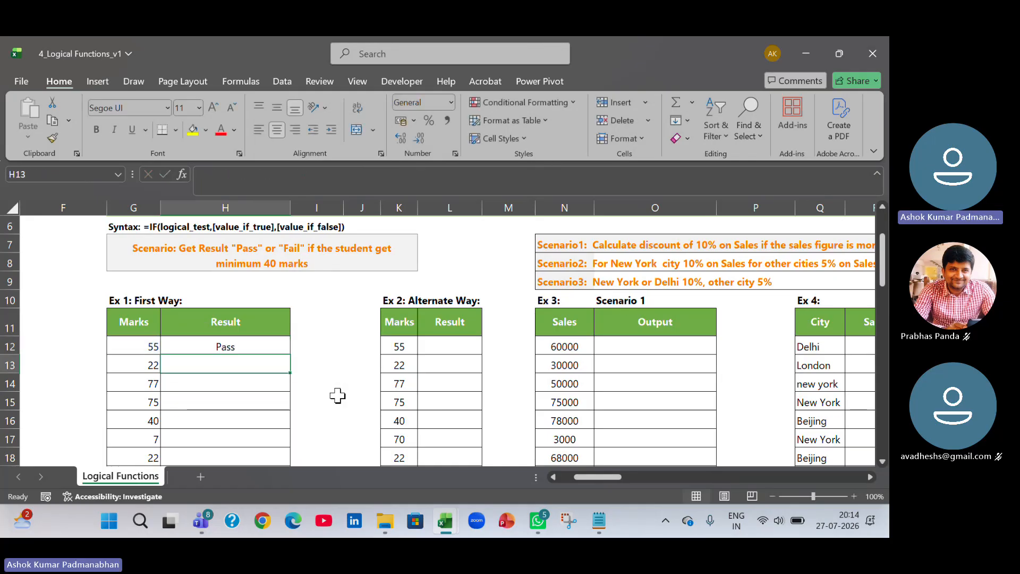
Fill the H12 formula down the rest of the Ex 1 Result column.
{"action": "left_click", "coordinate": [279, 346]}
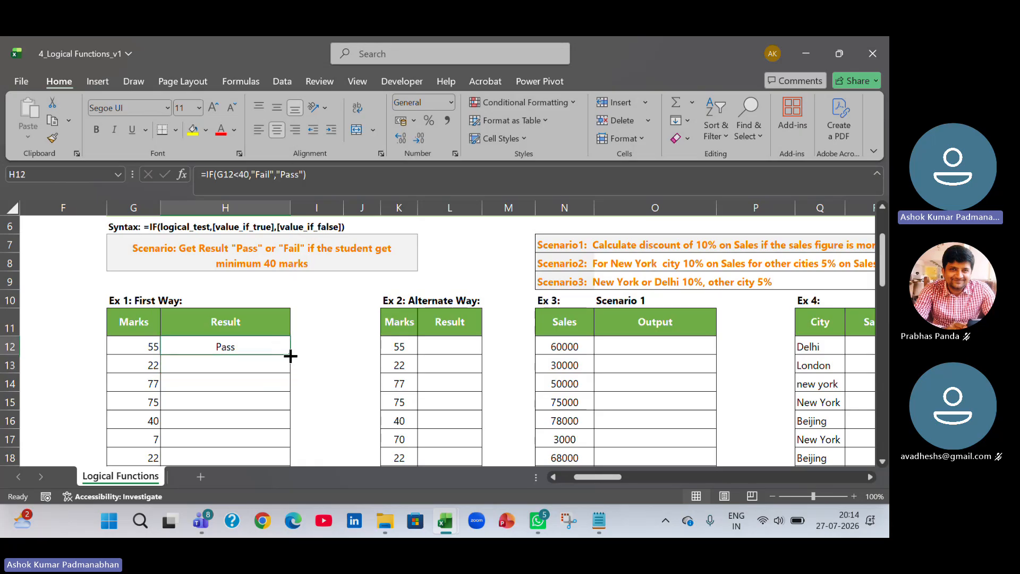
{"action": "double_click", "coordinate": [291, 356]}
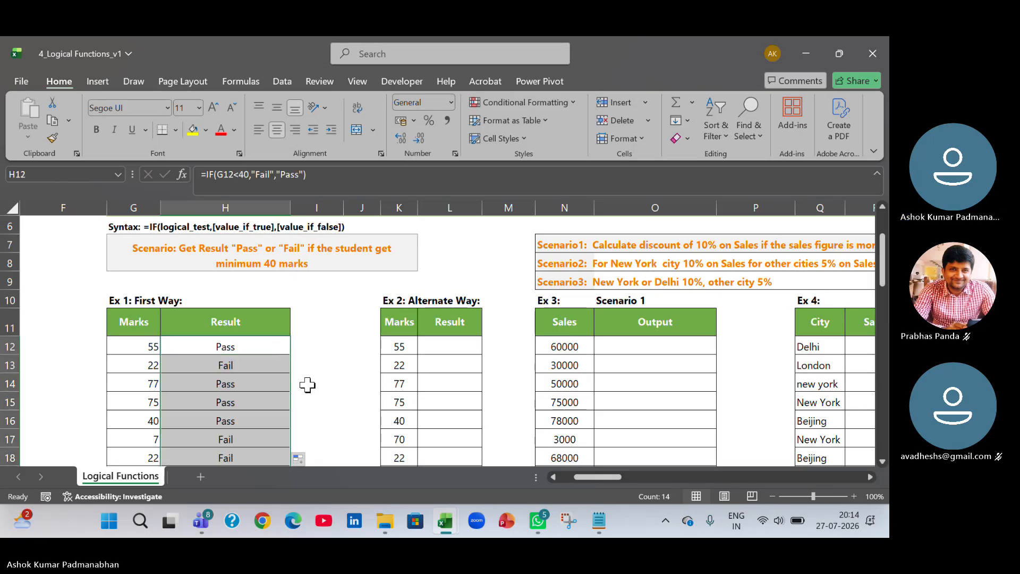
{"action": "left_click", "coordinate": [256, 351]}
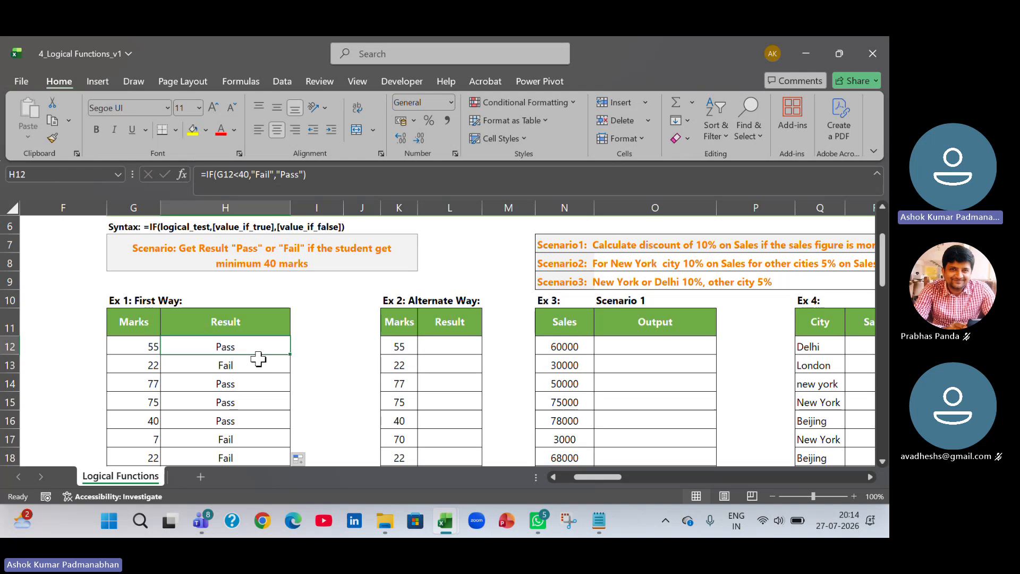
Step through H12's formula with Evaluate Formula and close the dialog.
{"action": "left_click", "coordinate": [240, 81]}
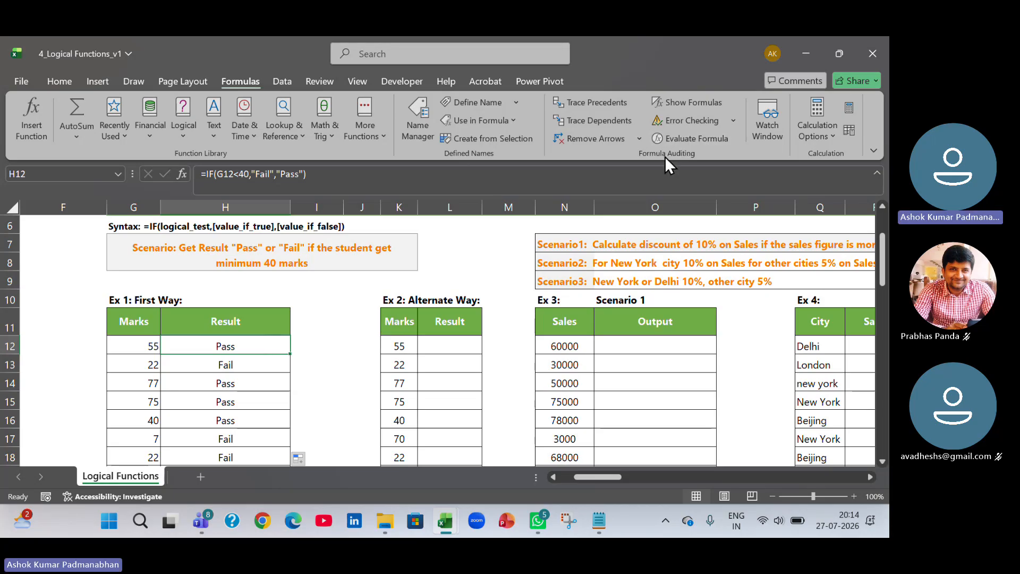
{"action": "left_click", "coordinate": [692, 138]}
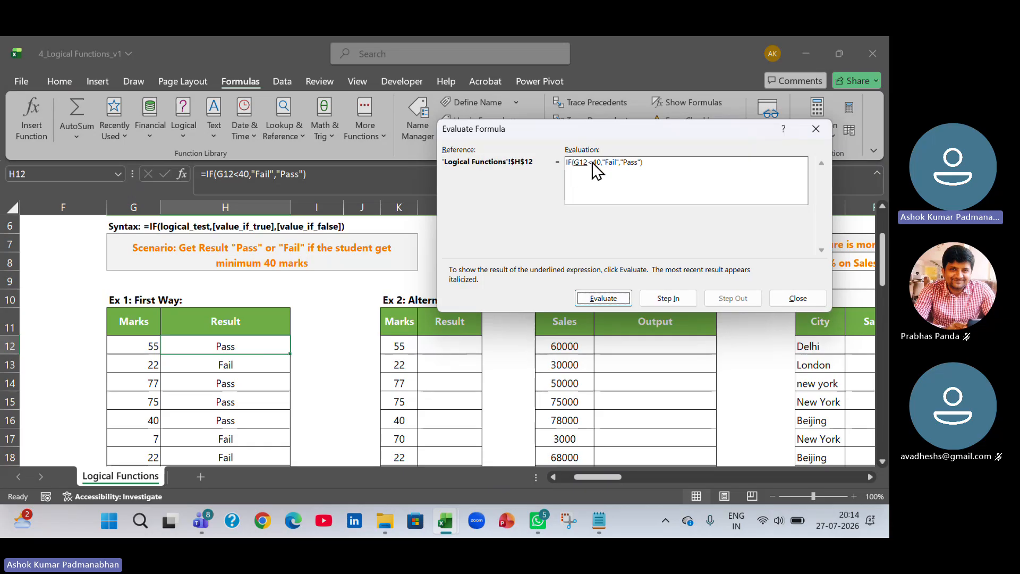
{"action": "left_click", "coordinate": [620, 298]}
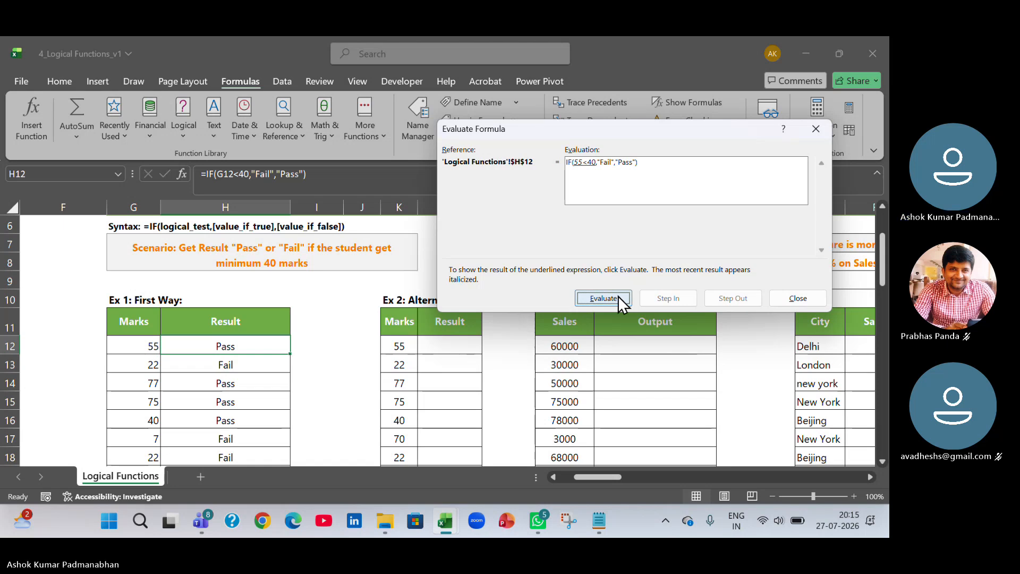
{"action": "left_click", "coordinate": [618, 296]}
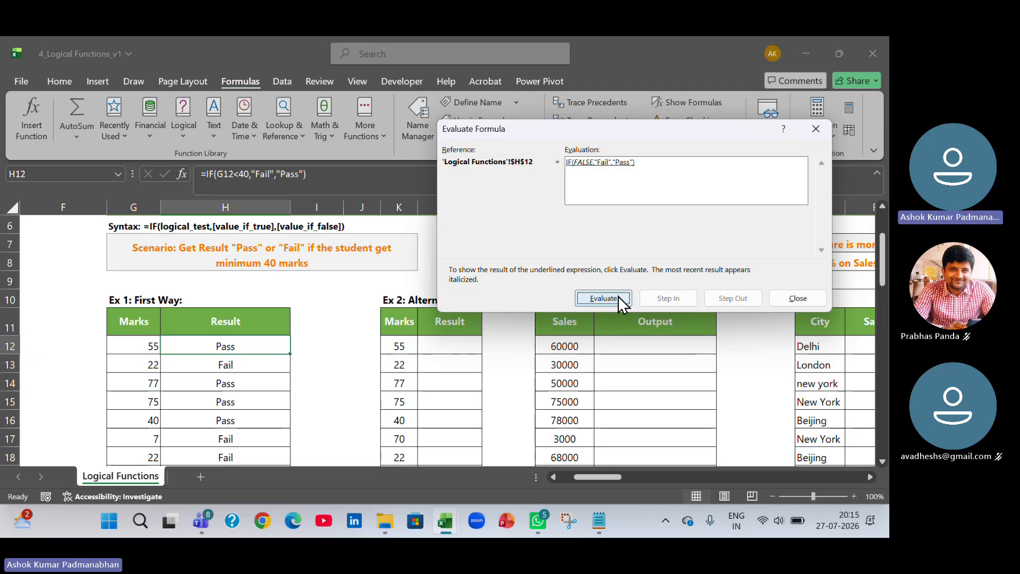
{"action": "left_click", "coordinate": [617, 295]}
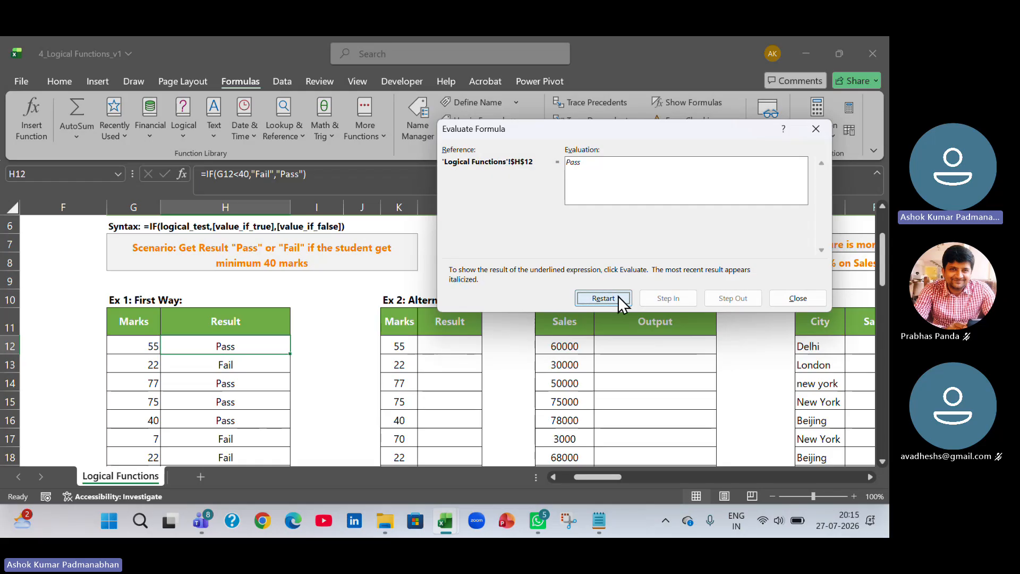
{"action": "left_click", "coordinate": [798, 299]}
Step through H13's formula with Evaluate Formula, restarting once, and close the dialog.
{"action": "left_click", "coordinate": [249, 365]}
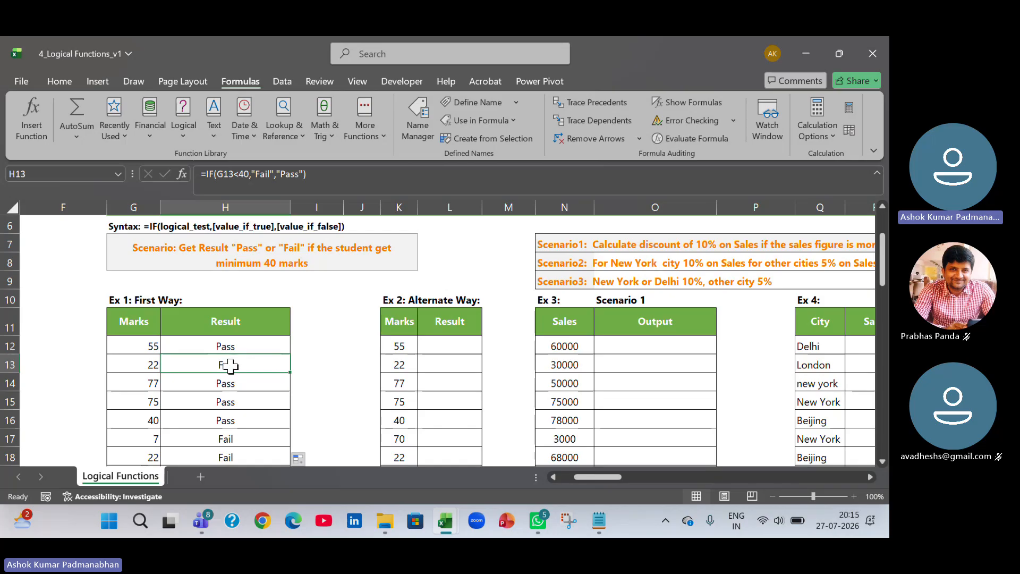
{"action": "left_click", "coordinate": [686, 138]}
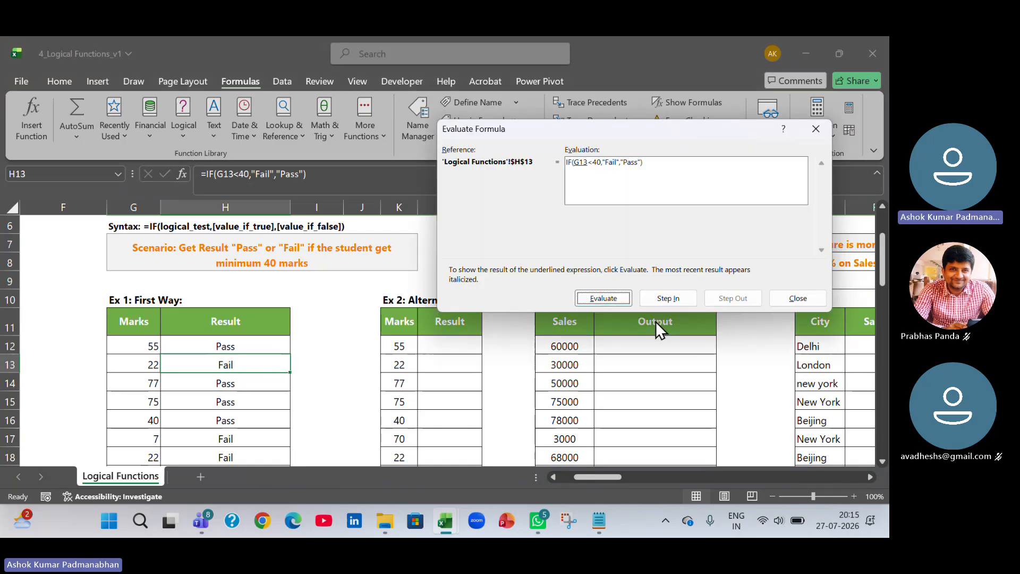
{"action": "left_click", "coordinate": [604, 299]}
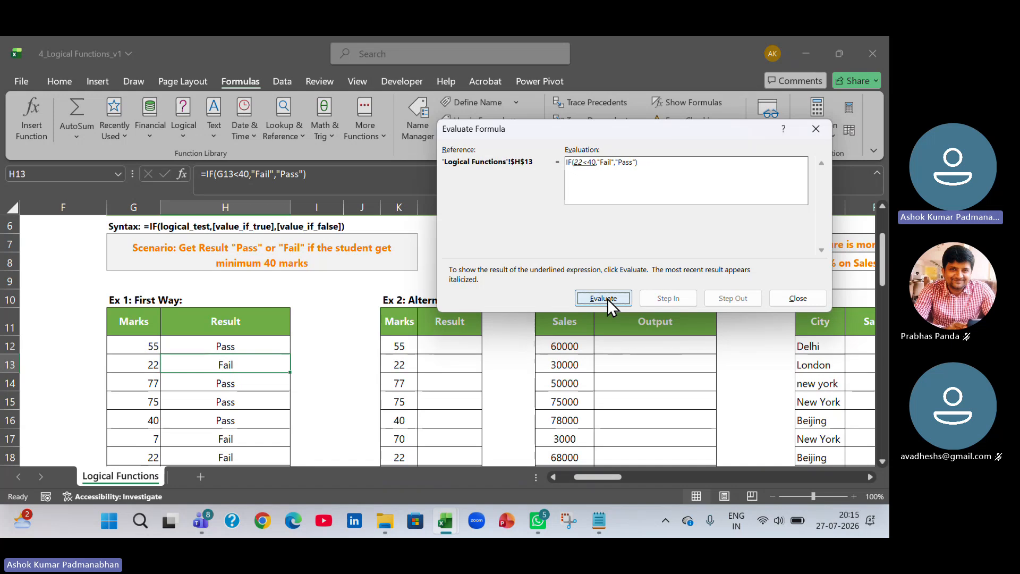
{"action": "left_click", "coordinate": [607, 299]}
{"action": "left_click", "coordinate": [607, 299]}
{"action": "left_click", "coordinate": [604, 298]}
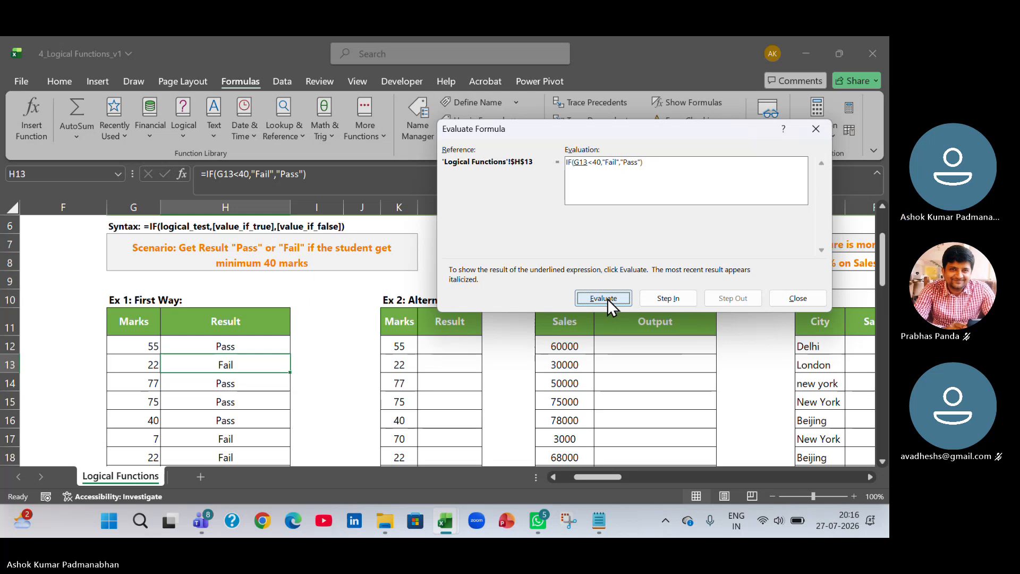
{"action": "left_click", "coordinate": [608, 298]}
{"action": "left_click", "coordinate": [607, 298]}
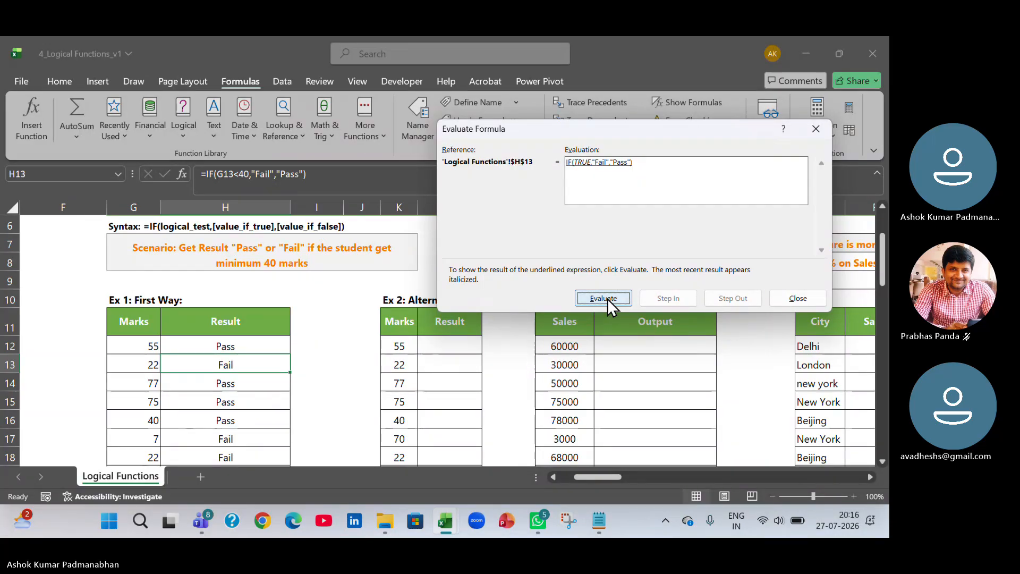
{"action": "left_click", "coordinate": [608, 299]}
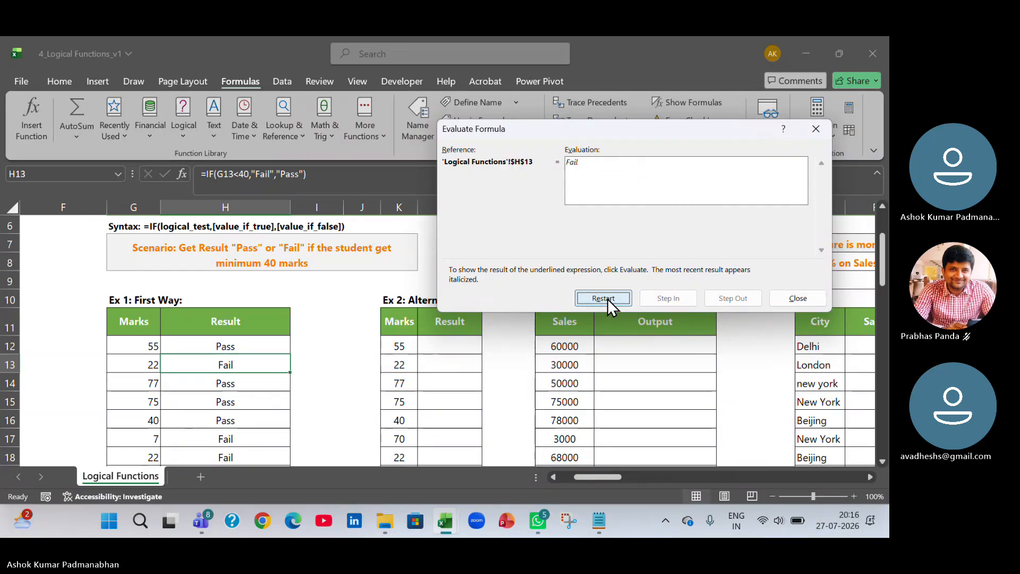
{"action": "left_click", "coordinate": [808, 299]}
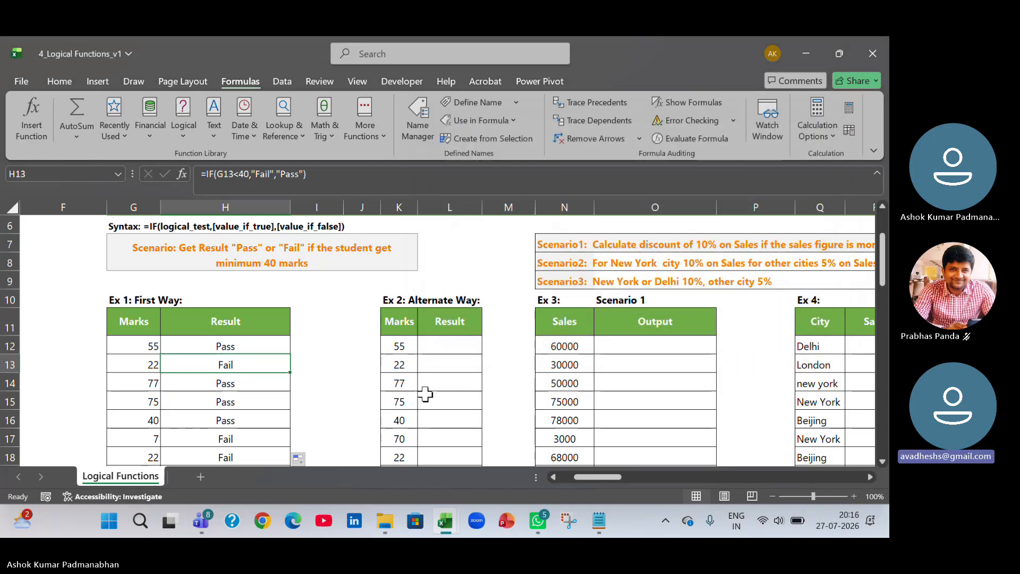
Open H12's formula in edit mode to review its arguments and leave the cell.
{"action": "left_click", "coordinate": [264, 346]}
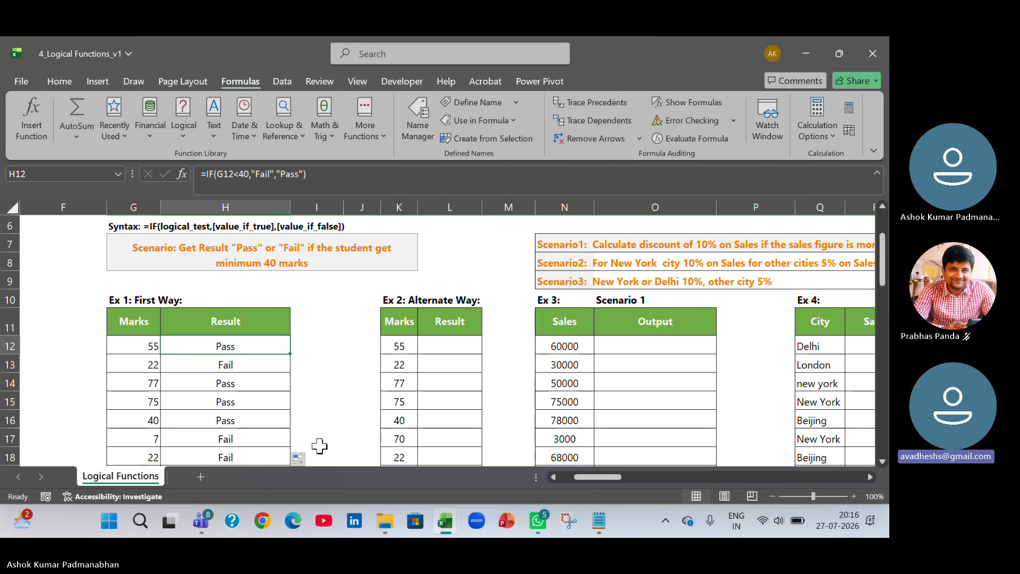
{"action": "double_click", "coordinate": [262, 346]}
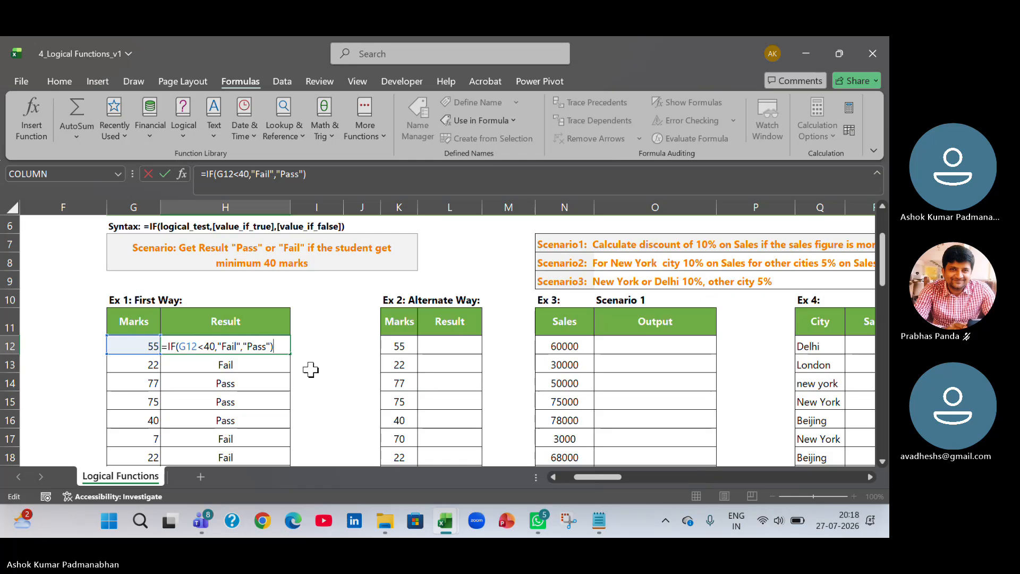
{"action": "key", "text": "Return"}
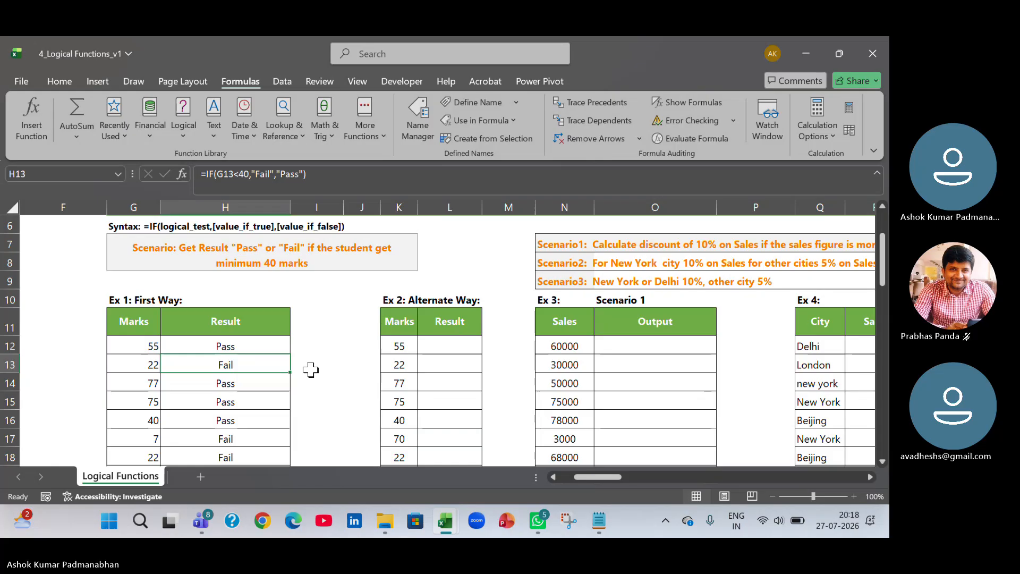
Switch to WhatsApp and scroll through the chat list.
{"action": "left_click", "coordinate": [427, 346]}
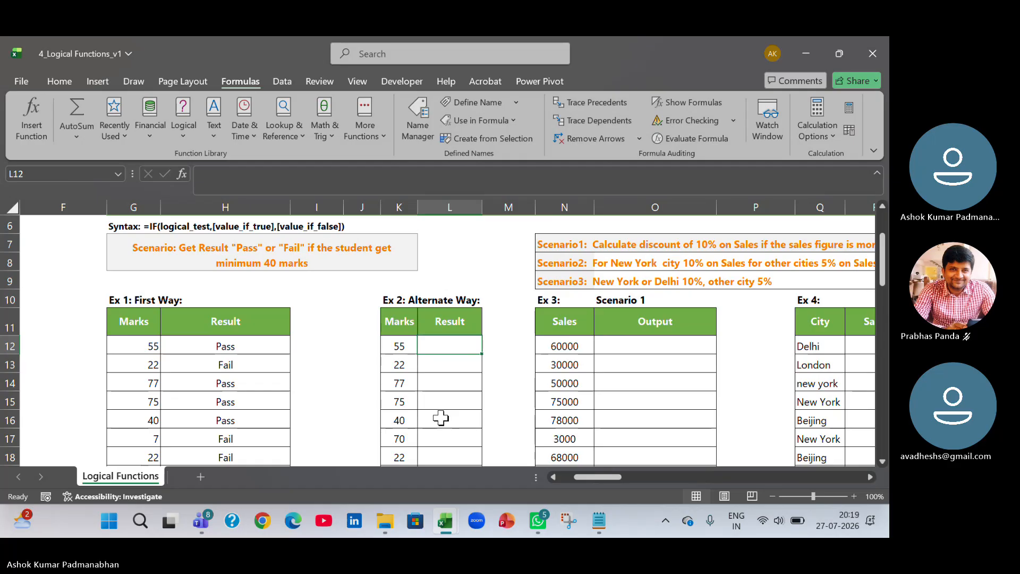
{"action": "left_click", "coordinate": [538, 520]}
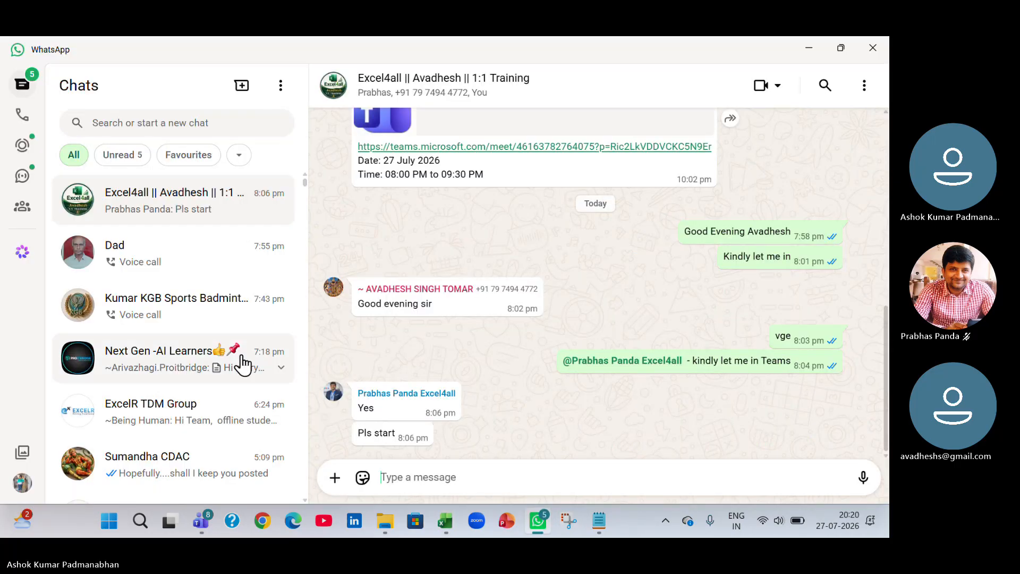
{"action": "scroll", "coordinate": [174, 312], "scroll_direction": "down", "scroll_amount": 4}
{"action": "scroll", "coordinate": [173, 309], "scroll_direction": "up", "scroll_amount": 3}
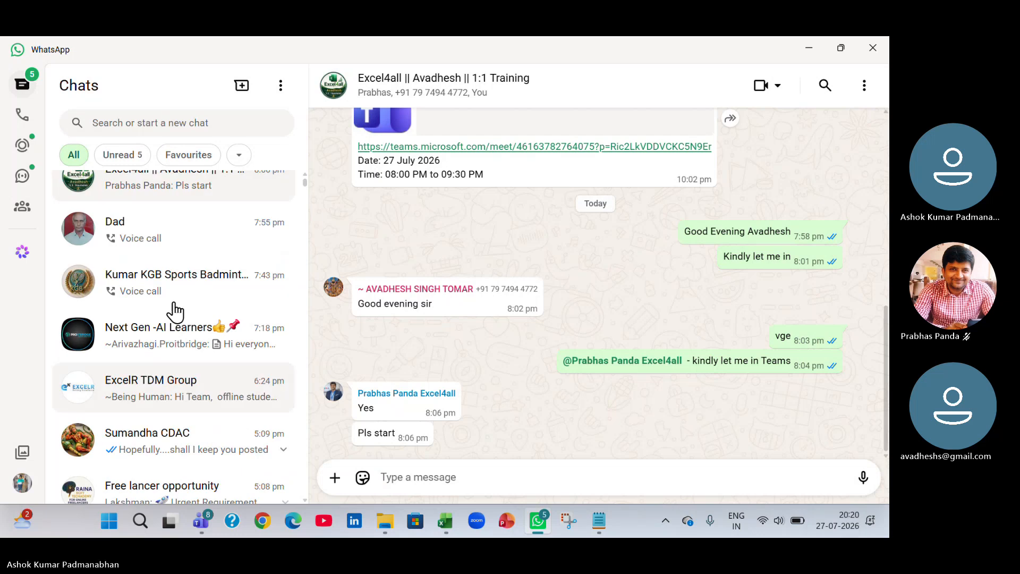
{"action": "scroll", "coordinate": [173, 308], "scroll_direction": "down", "scroll_amount": 2}
{"action": "scroll", "coordinate": [114, 268], "scroll_direction": "up", "scroll_amount": 3}
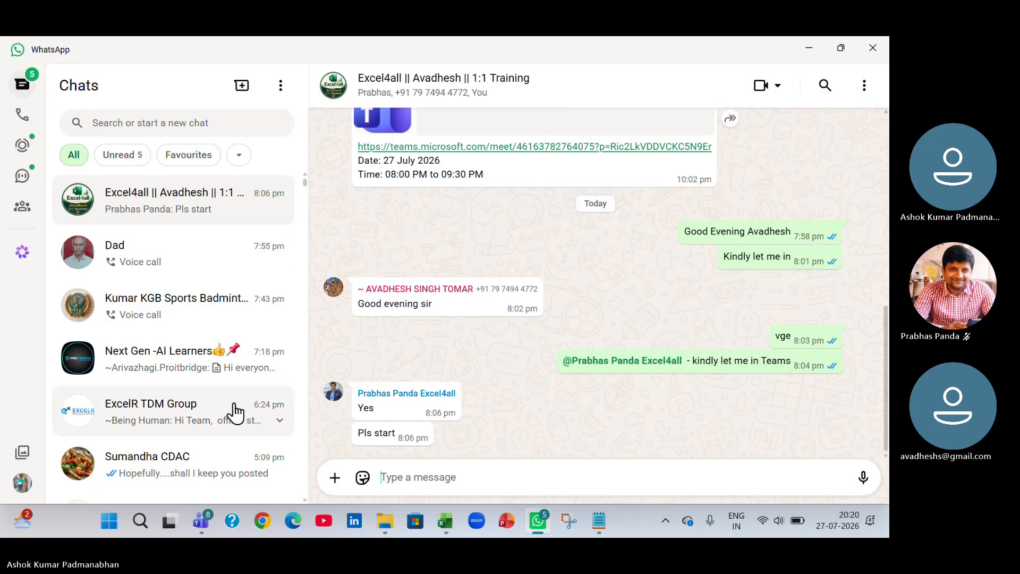
{"action": "scroll", "coordinate": [184, 297], "scroll_direction": "down", "scroll_amount": 4}
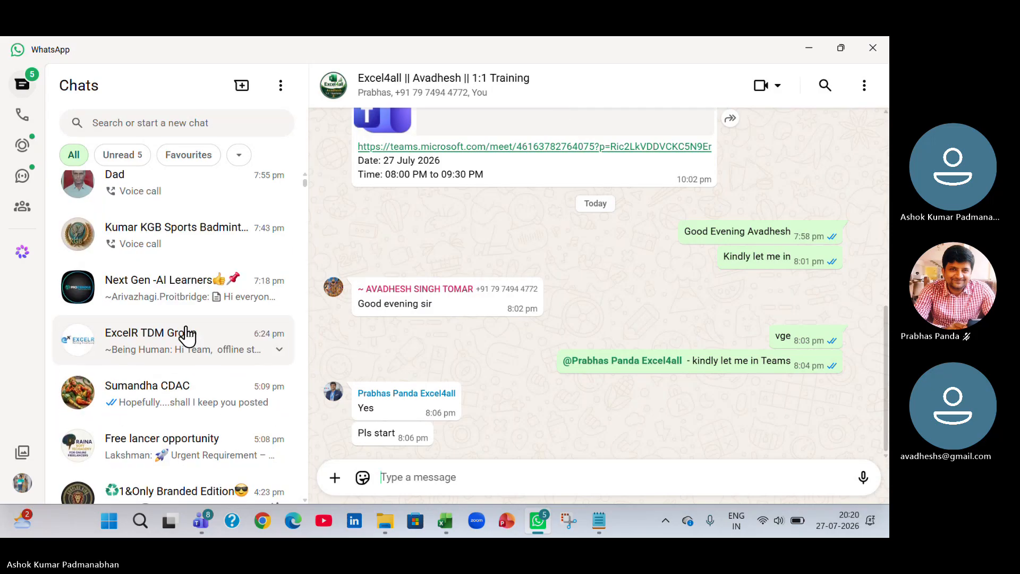
{"action": "scroll", "coordinate": [188, 336], "scroll_direction": "down", "scroll_amount": 2}
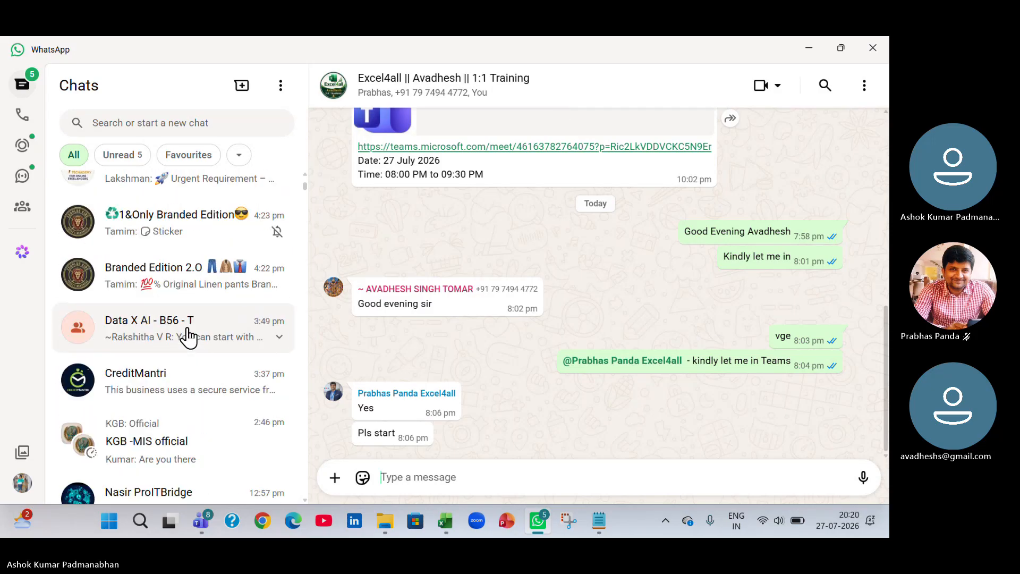
{"action": "scroll", "coordinate": [188, 337], "scroll_direction": "up", "scroll_amount": 2}
{"action": "scroll", "coordinate": [188, 336], "scroll_direction": "up", "scroll_amount": 3}
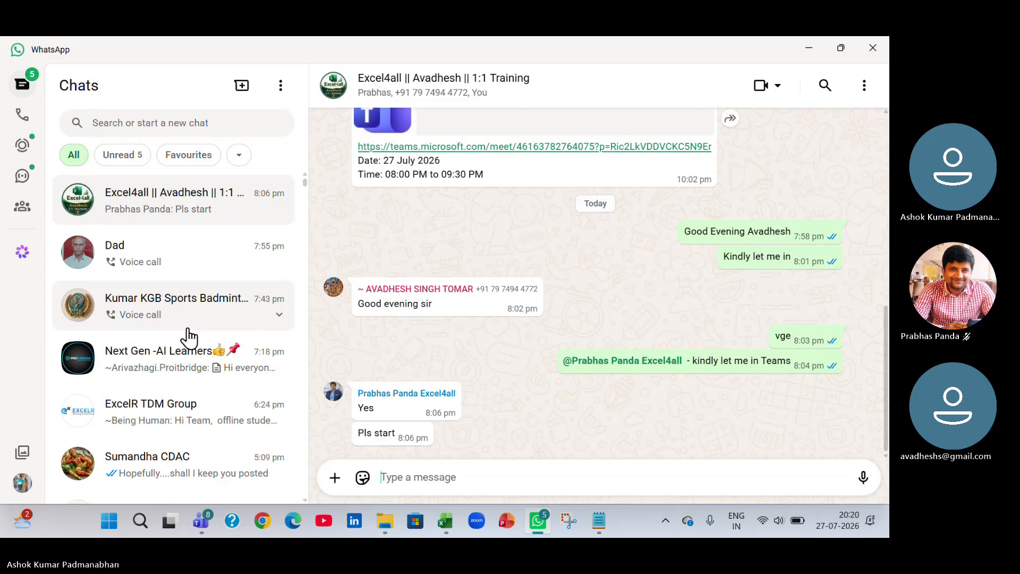
{"action": "scroll", "coordinate": [187, 336], "scroll_direction": "down", "scroll_amount": 1}
{"action": "scroll", "coordinate": [187, 336], "scroll_direction": "down", "scroll_amount": 7}
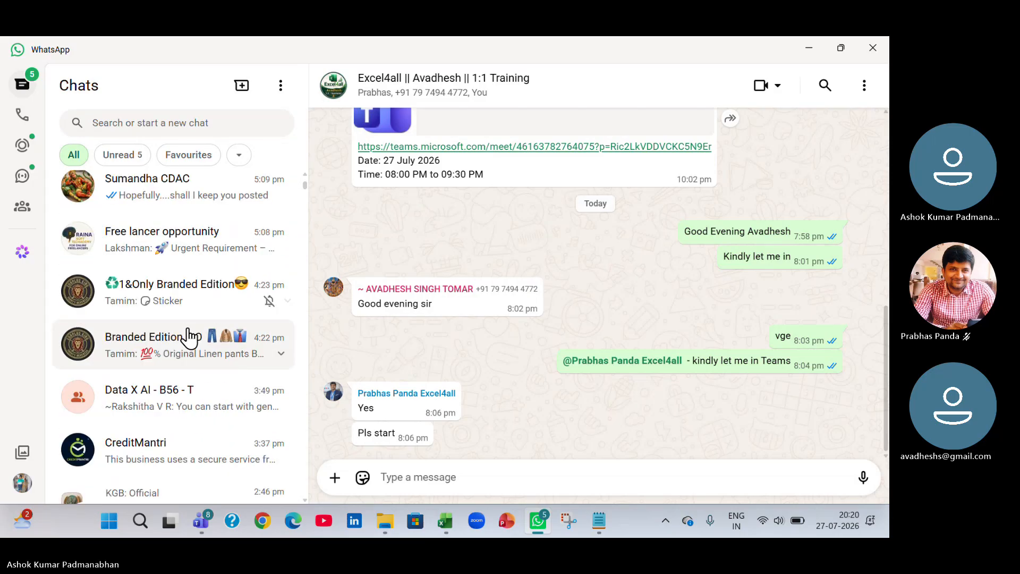
{"action": "scroll", "coordinate": [183, 339], "scroll_direction": "down", "scroll_amount": 6}
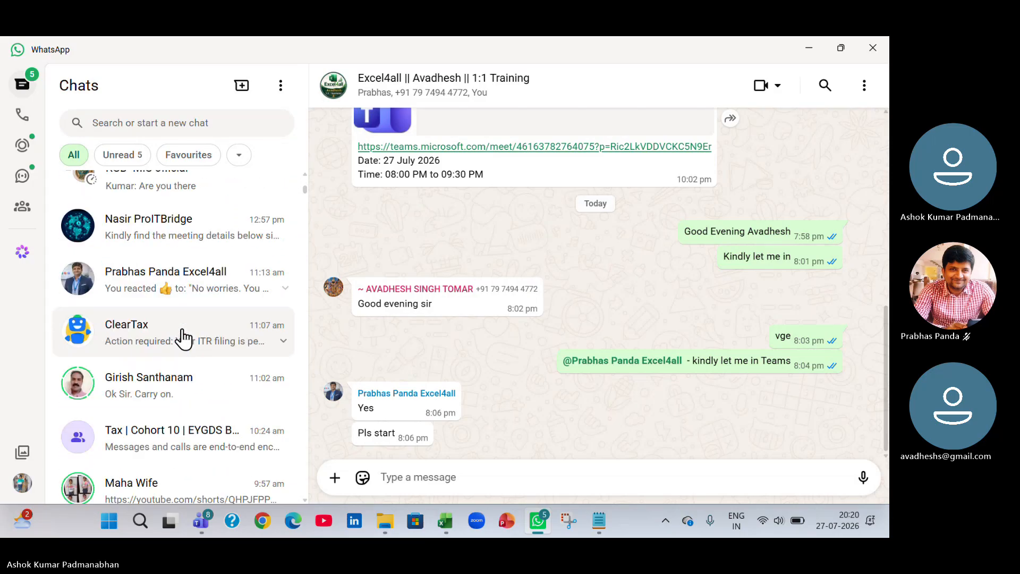
{"action": "scroll", "coordinate": [183, 339], "scroll_direction": "down", "scroll_amount": 6}
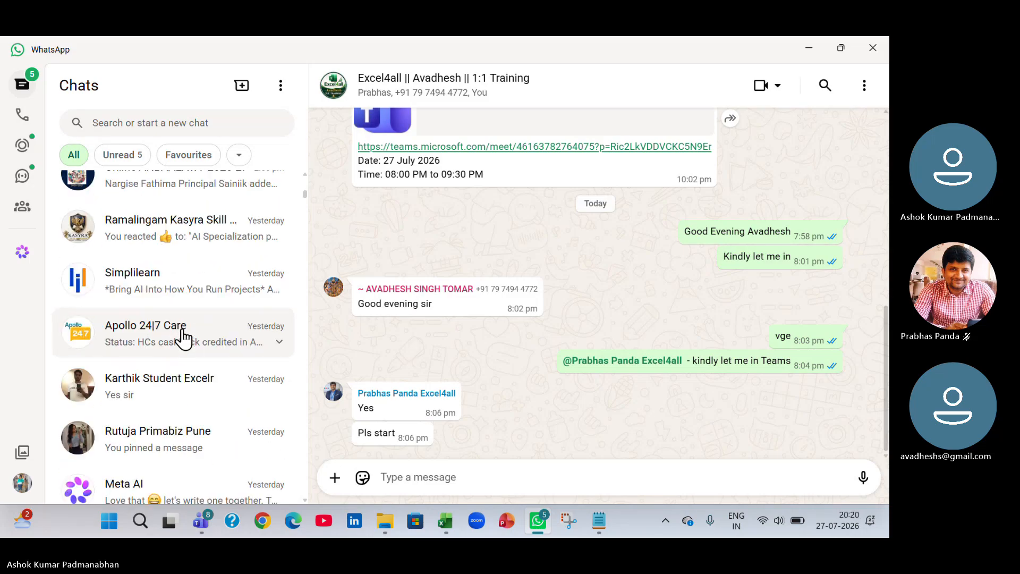
{"action": "scroll", "coordinate": [183, 339], "scroll_direction": "up", "scroll_amount": 12}
{"action": "scroll", "coordinate": [184, 338], "scroll_direction": "up", "scroll_amount": 8}
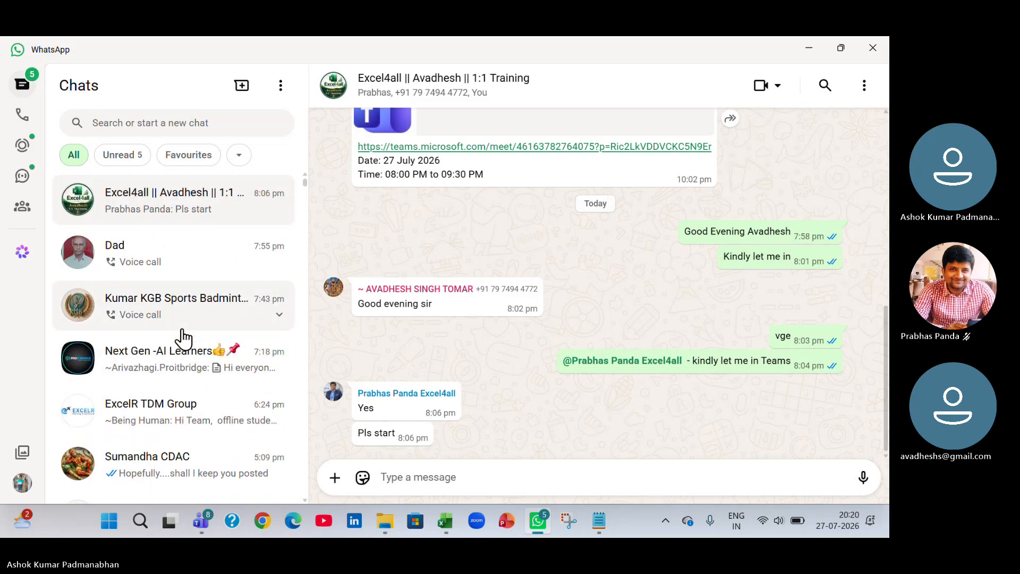
{"action": "scroll", "coordinate": [183, 339], "scroll_direction": "down", "scroll_amount": 5}
{"action": "scroll", "coordinate": [183, 339], "scroll_direction": "down", "scroll_amount": 5}
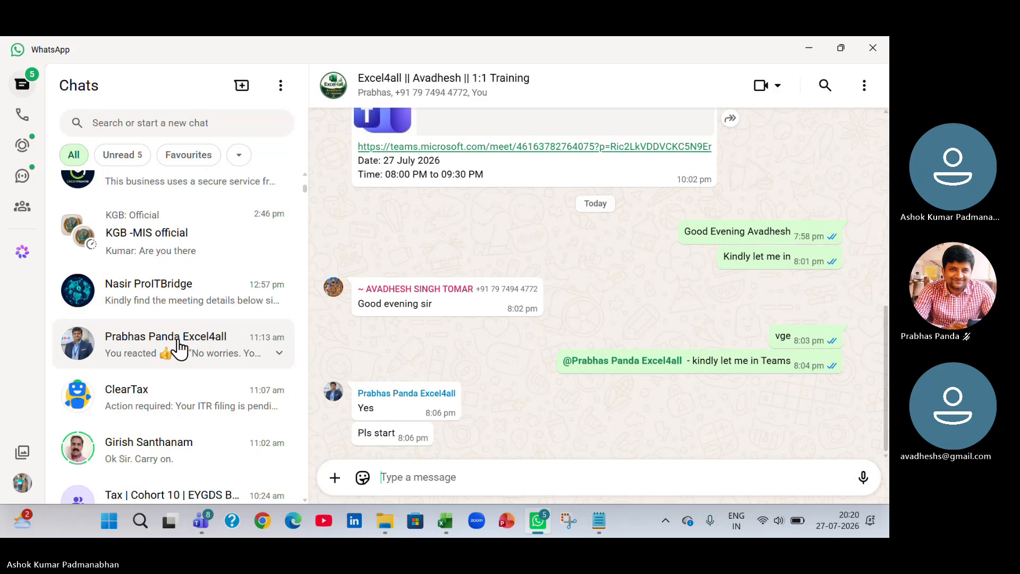
Open a contact's chat and send the message "GET - MS Excel program completed Successfully. Tomorrow Morning, will send you summary and MCQ requested by HR".
{"action": "left_click", "coordinate": [179, 348]}
{"action": "type", "text": "G"}
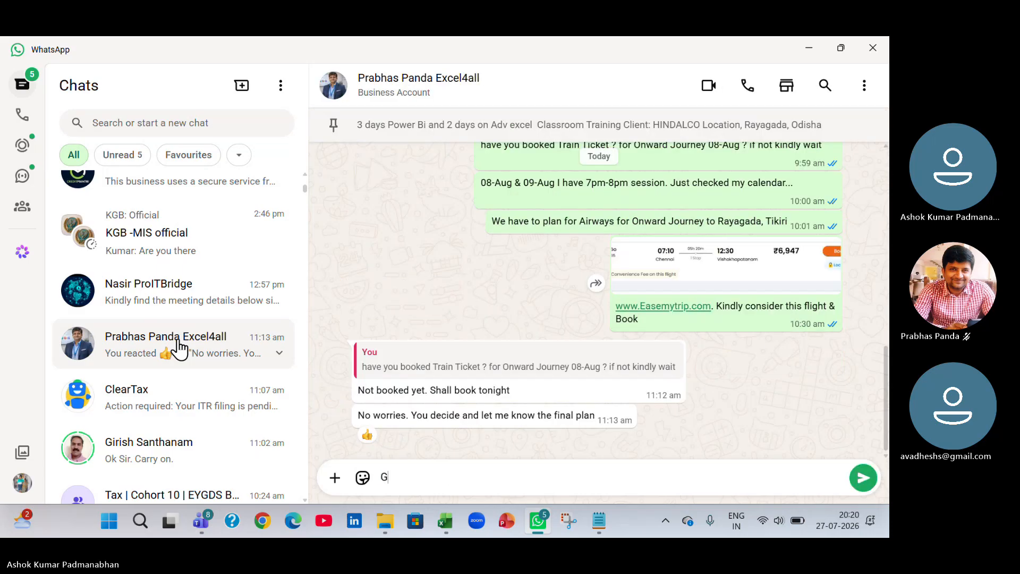
{"action": "type", "text": "ET - MS"}
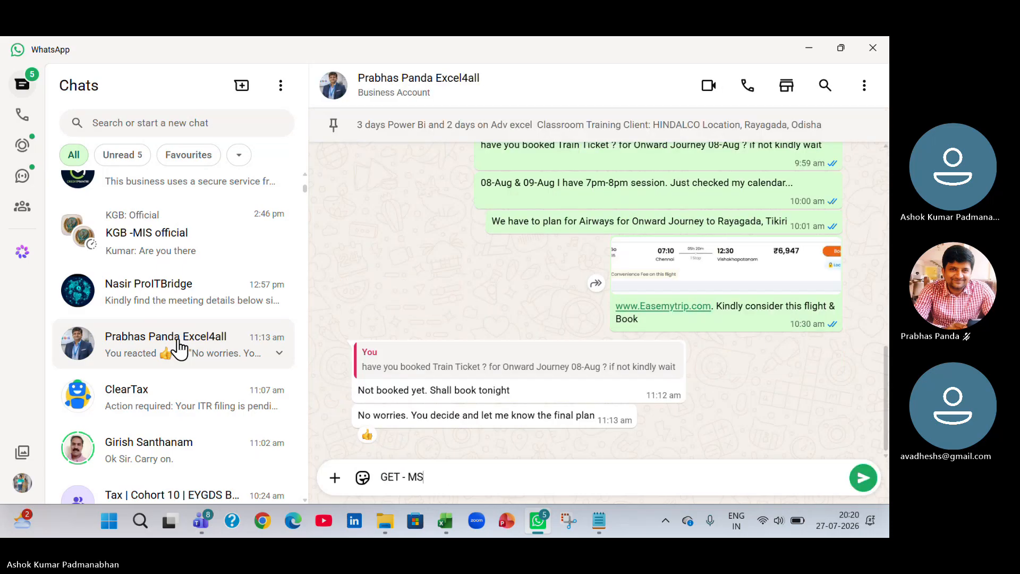
{"action": "type", "text": " Excel prog"}
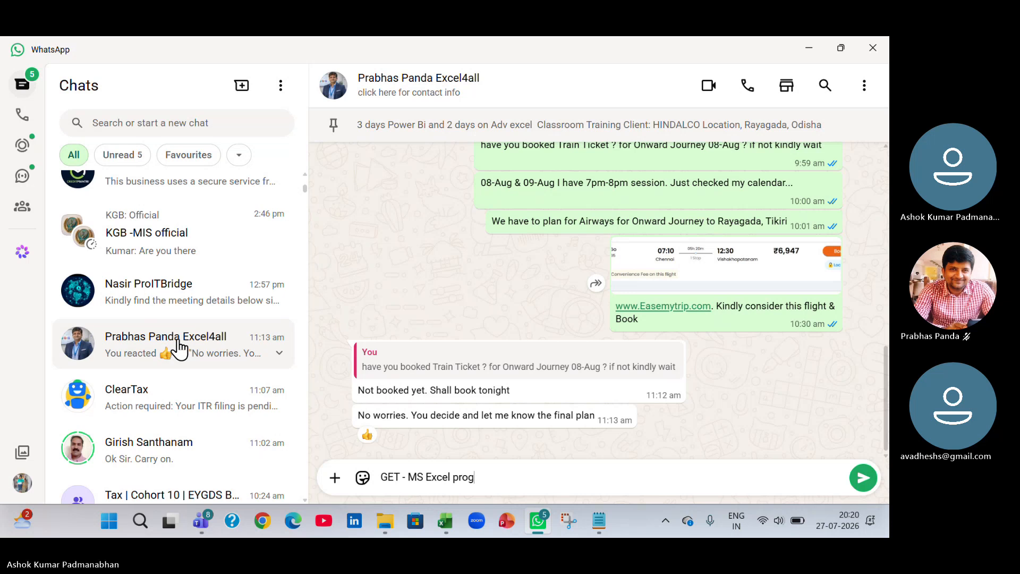
{"action": "type", "text": "ram completed "}
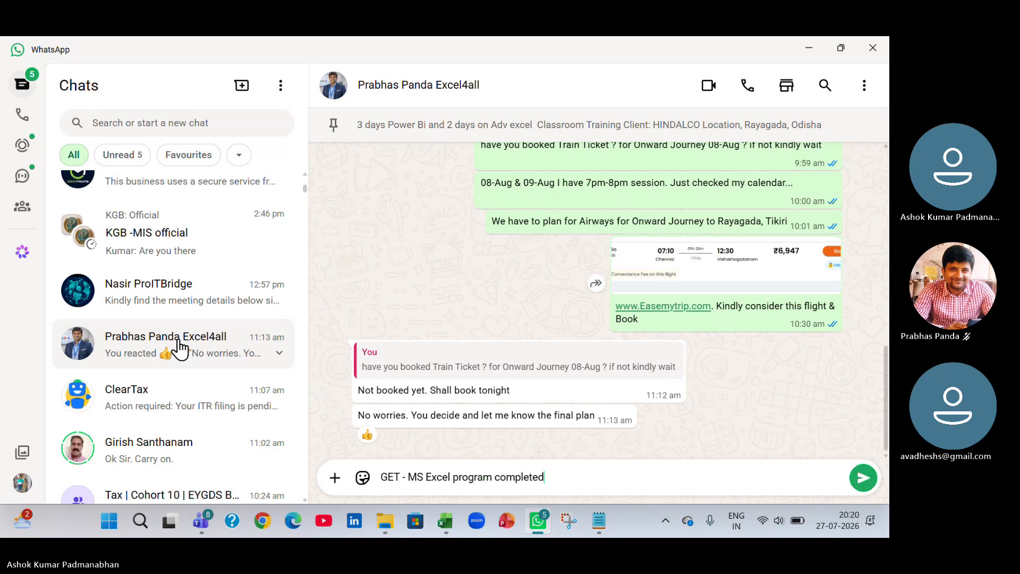
{"action": "type", "text": "Successfully. Tomorrow Morn"}
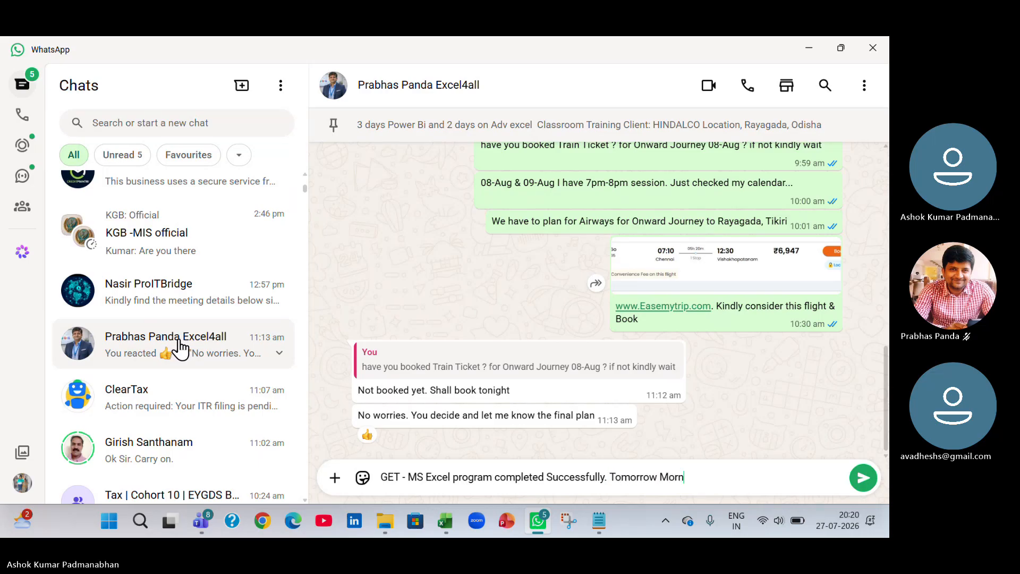
{"action": "type", "text": "ing, will send you sum"}
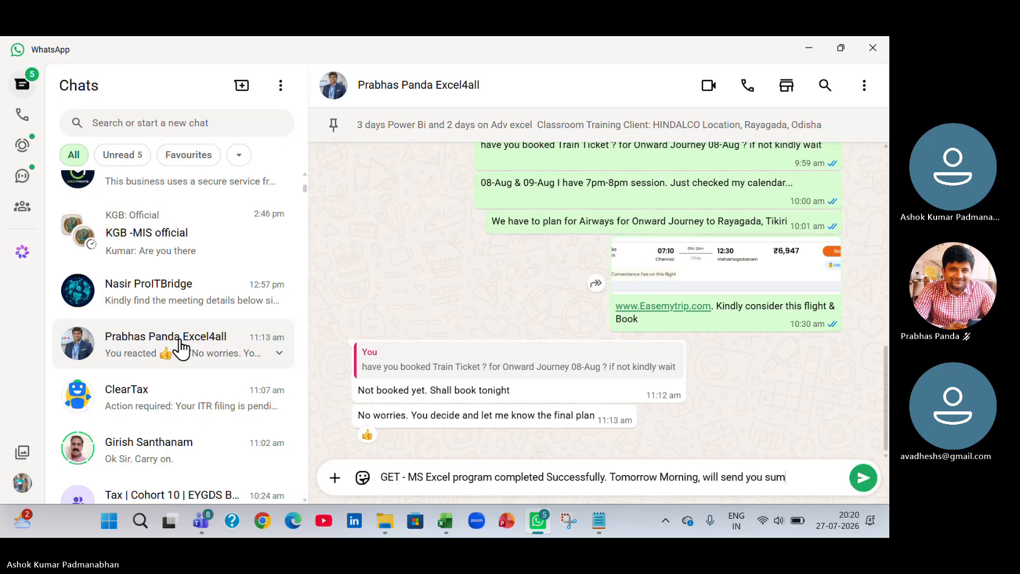
{"action": "type", "text": "mary and Q"}
{"action": "key", "text": "BackSpace"}
{"action": "type", "text": "MCQ requested"}
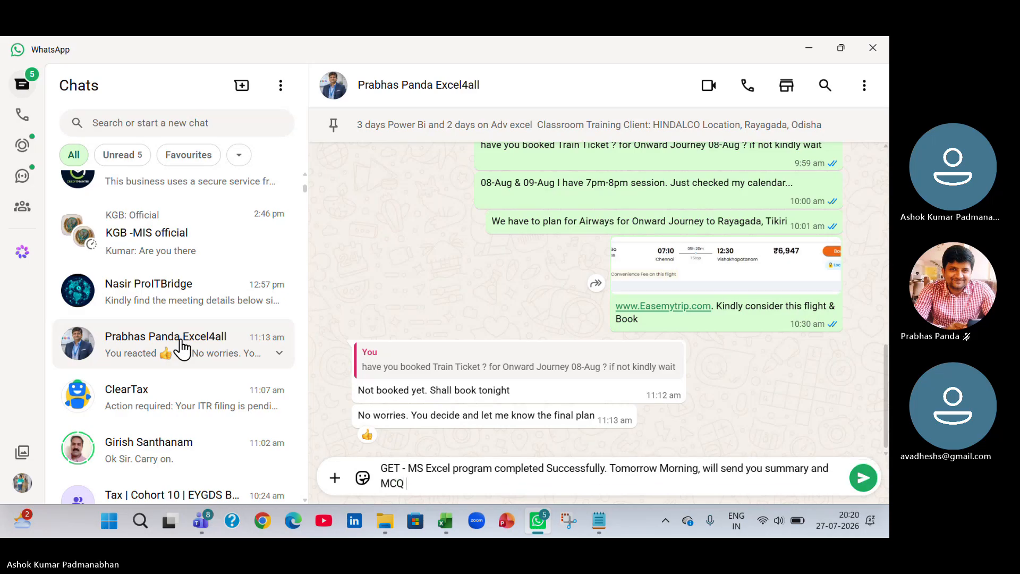
{"action": "type", "text": " by HR,"}
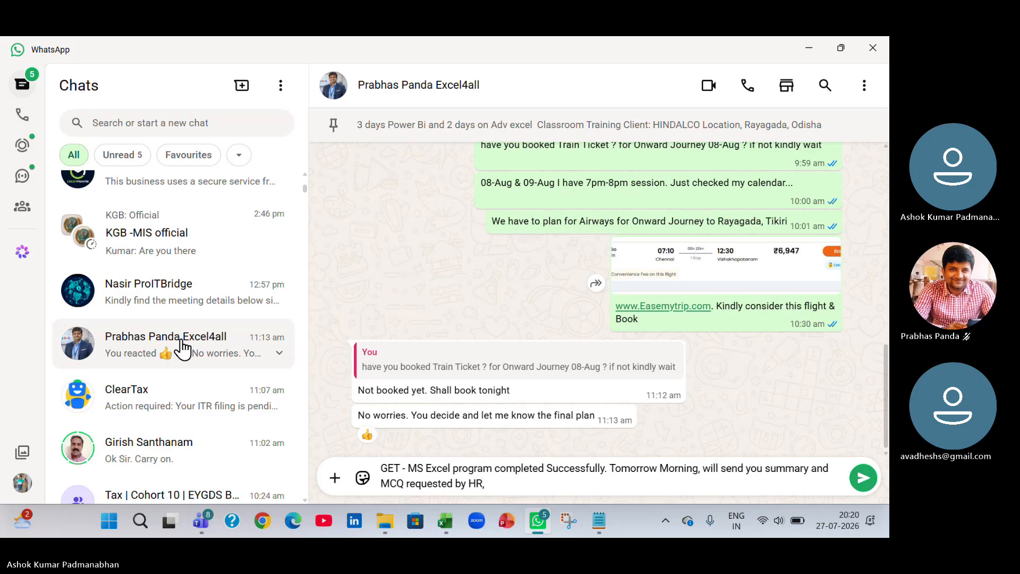
{"action": "key", "text": "BackSpace"}
{"action": "key", "text": "Return"}
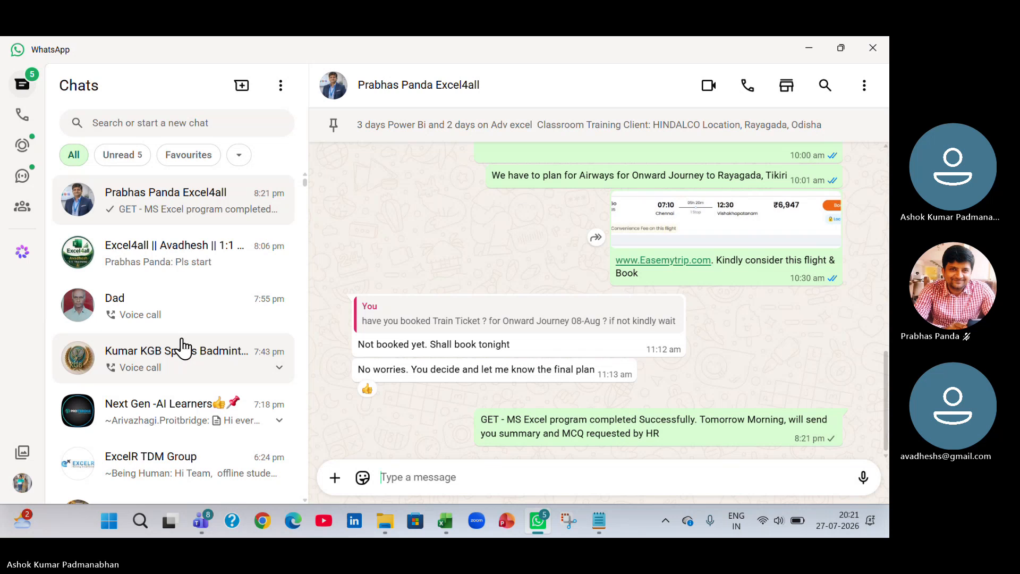
Return to the workbook and discard the malformed IF formula being entered in H12.
{"action": "key", "text": "alt+Tab"}
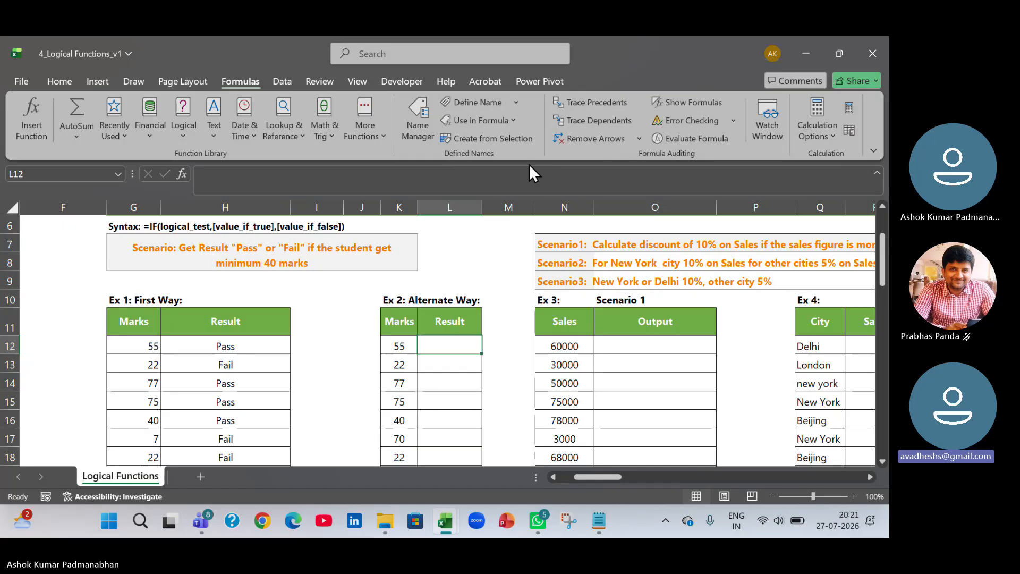
{"action": "left_click", "coordinate": [529, 55]}
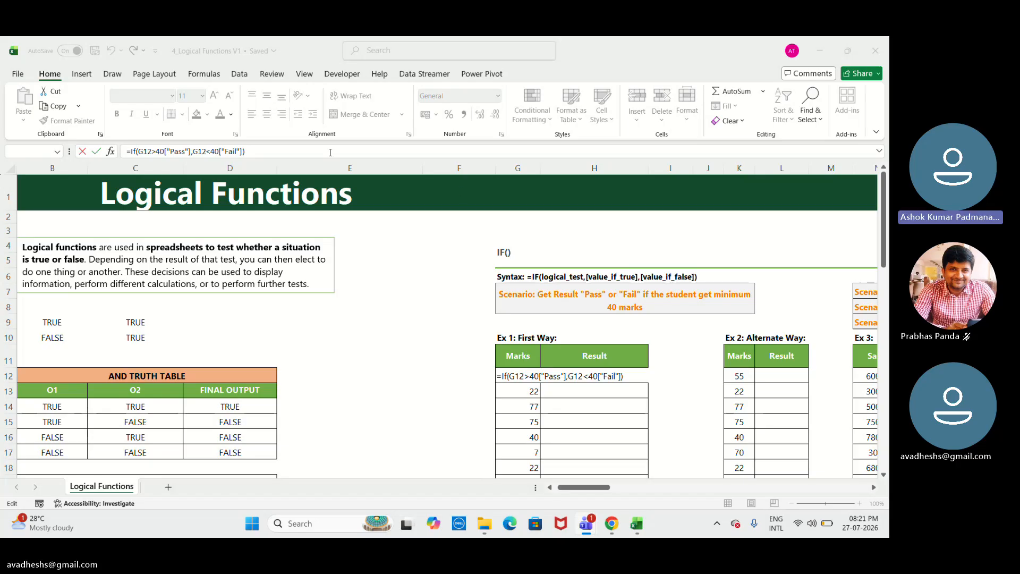
{"action": "left_click", "coordinate": [248, 152]}
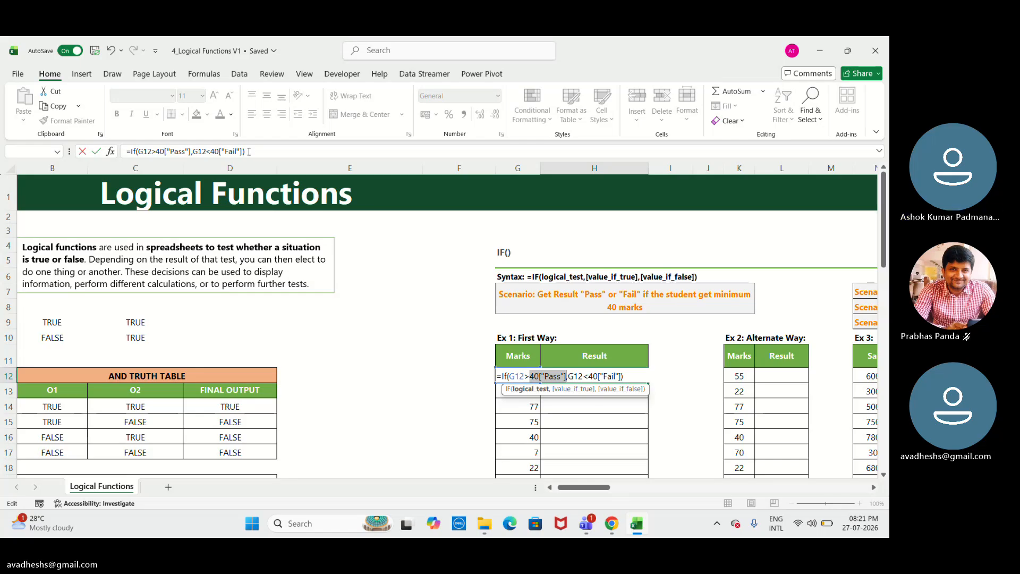
{"action": "key", "text": "Escape"}
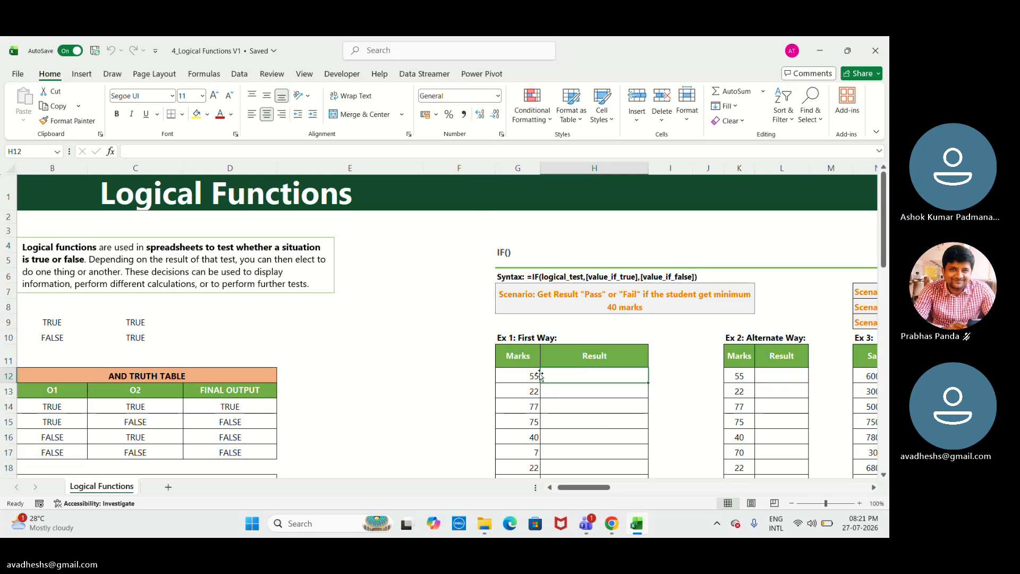
Enter the formula =IF(G12>40,"Pass","Fail") in H12 for the first mark.
{"action": "type", "text": "="}
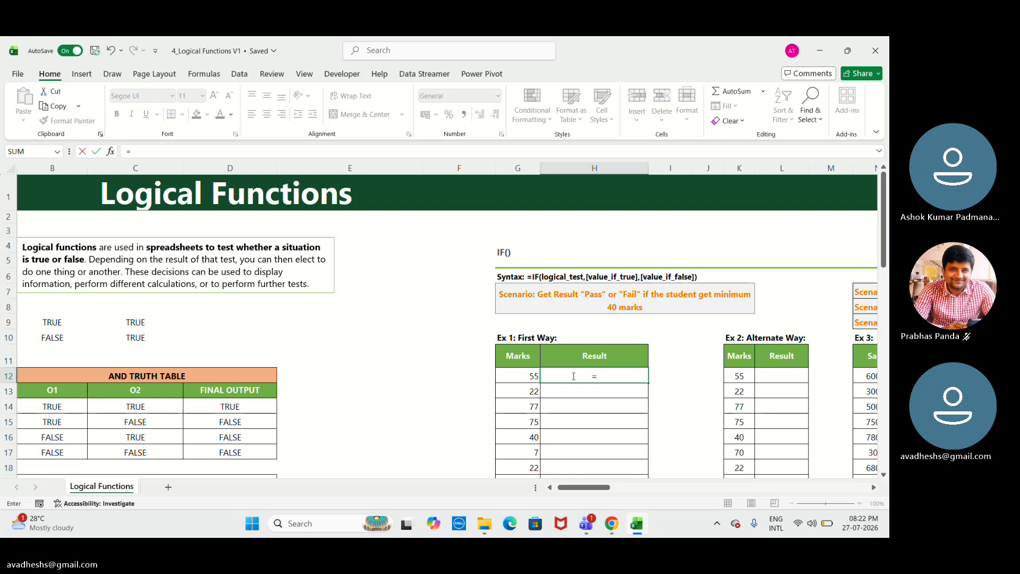
{"action": "type", "text": "i"}
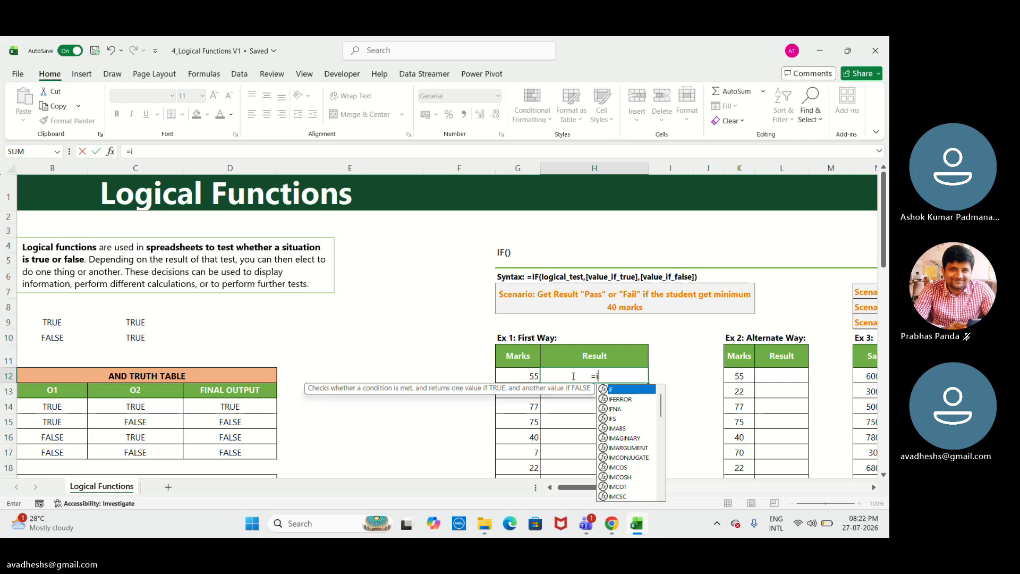
{"action": "type", "text": "f"}
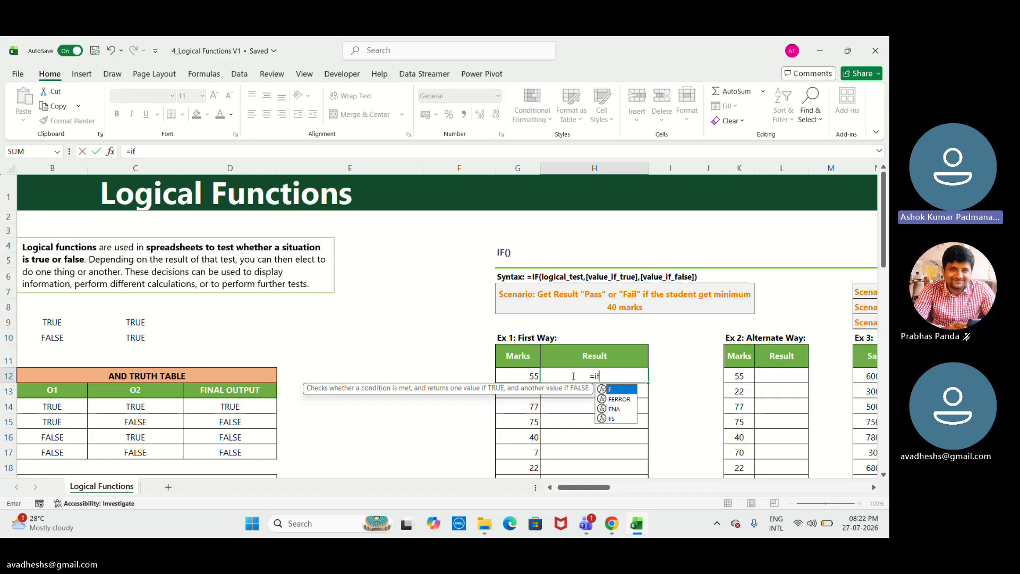
{"action": "left_click", "coordinate": [613, 373]}
{"action": "key", "text": "BackSpace"}
{"action": "key", "text": "BackSpace"}
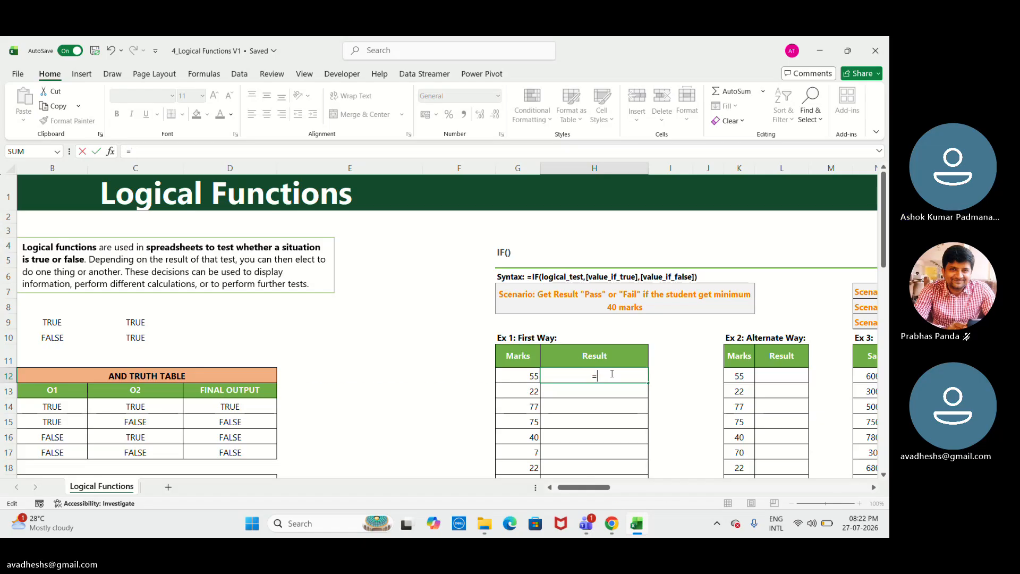
{"action": "type", "text": "I"}
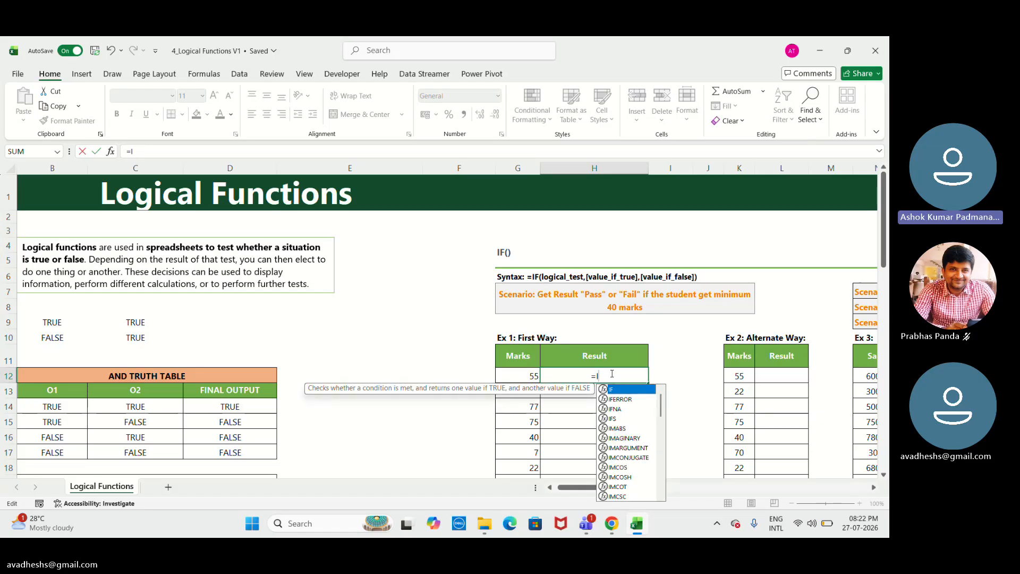
{"action": "type", "text": "F"}
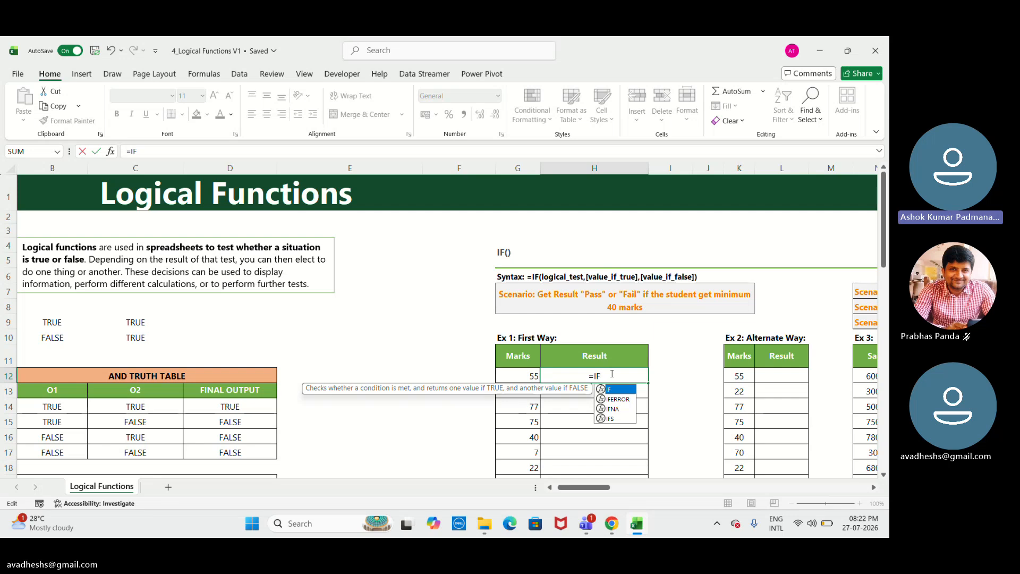
{"action": "type", "text": "("}
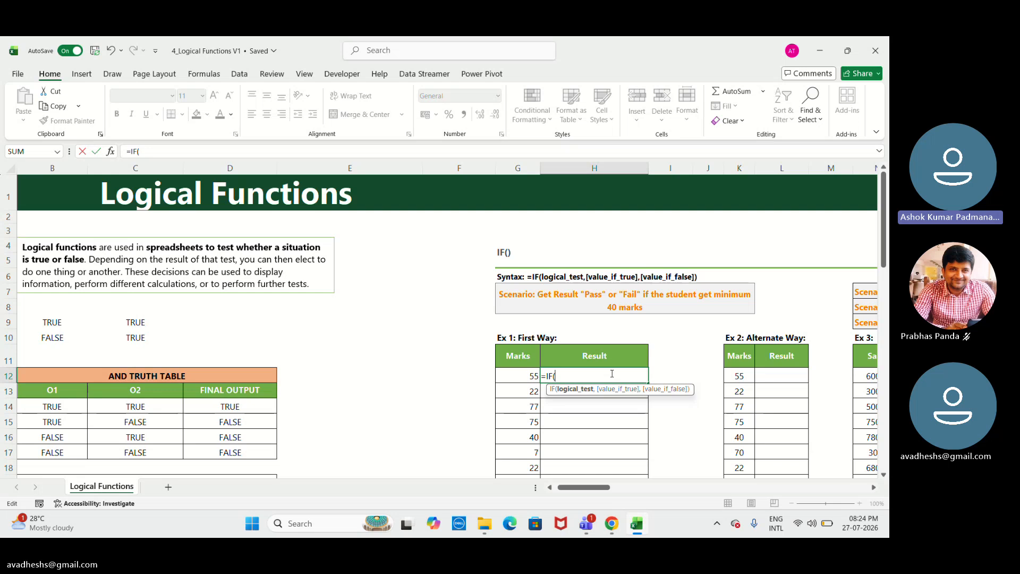
{"action": "left_click", "coordinate": [536, 375]}
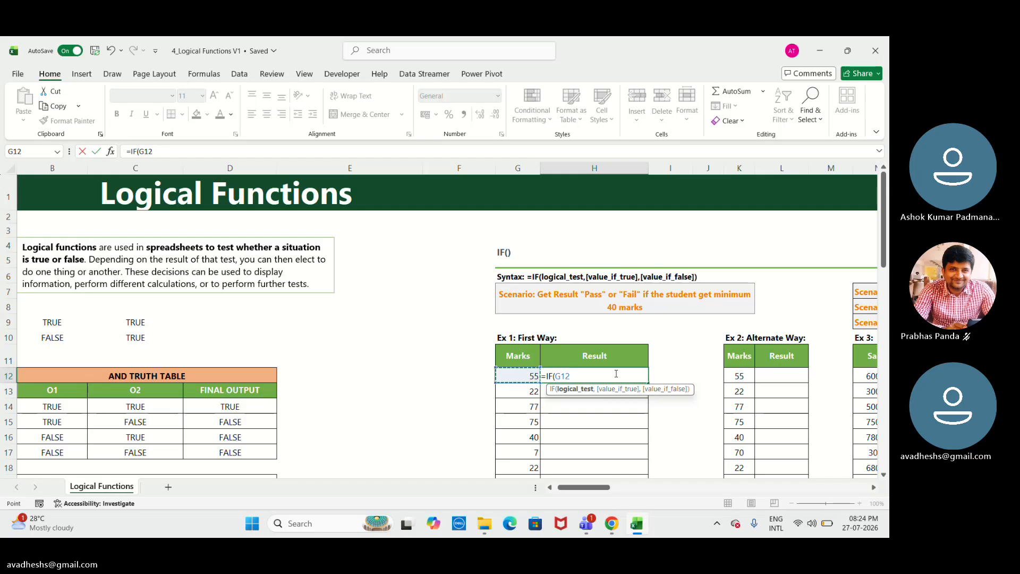
{"action": "type", "text": ">40,"}
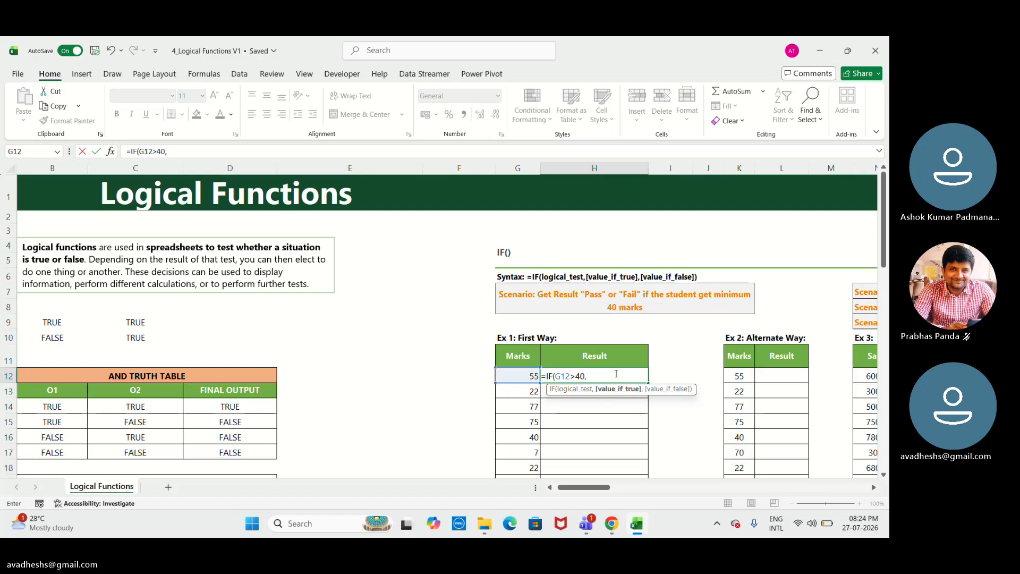
{"action": "type", "text": "p"}
{"action": "key", "text": "BackSpace"}
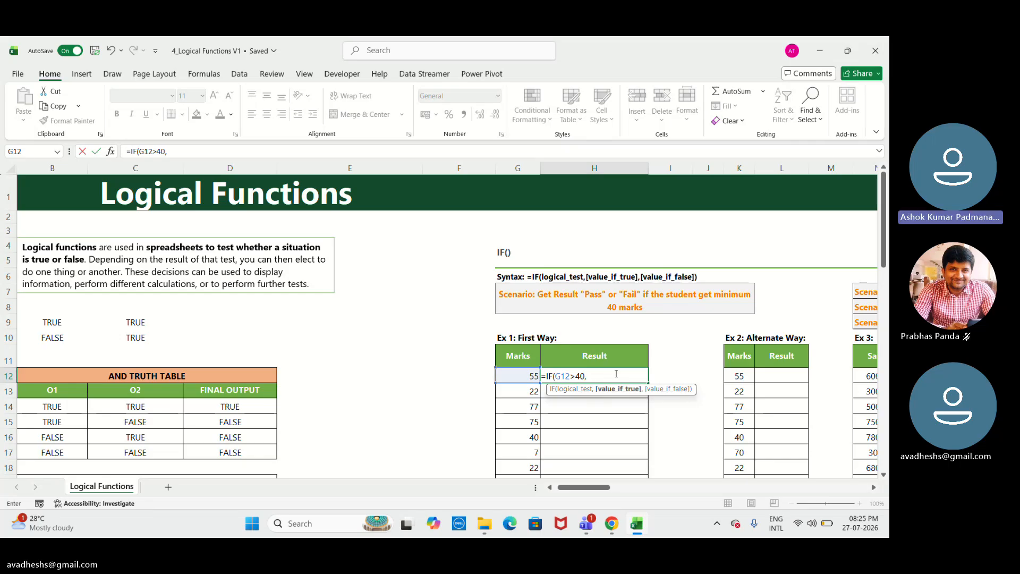
{"action": "type", "text": "\"Pa"}
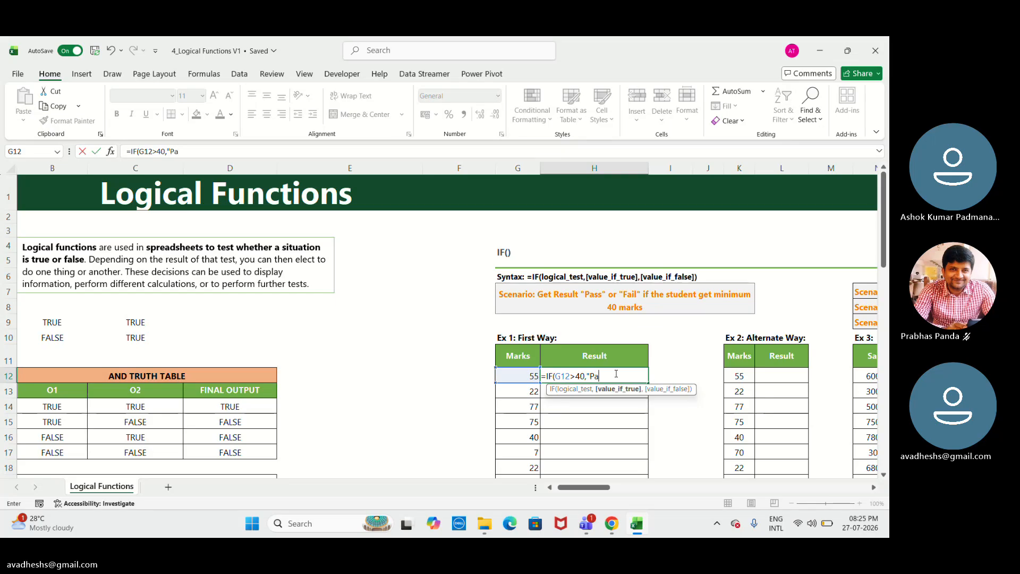
{"action": "type", "text": "ss"}
{"action": "type", "text": ","}
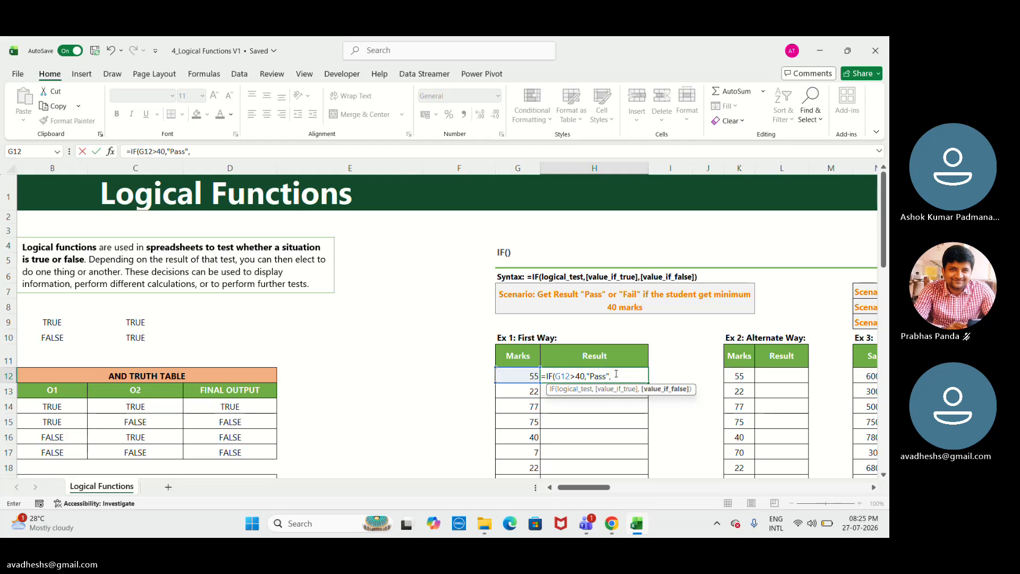
{"action": "type", "text": "\"Pass\",\"F"}
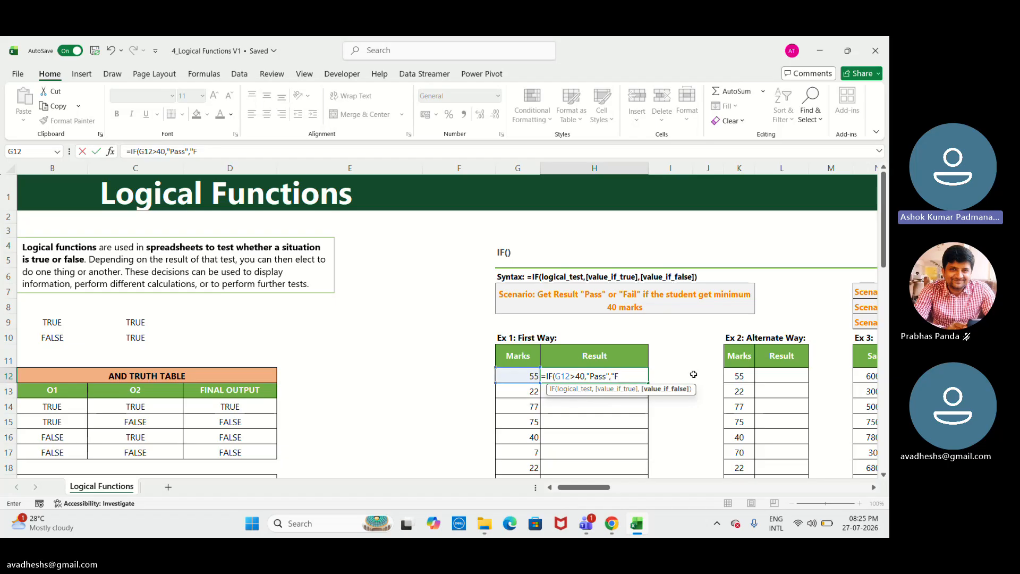
{"action": "type", "text": "a"}
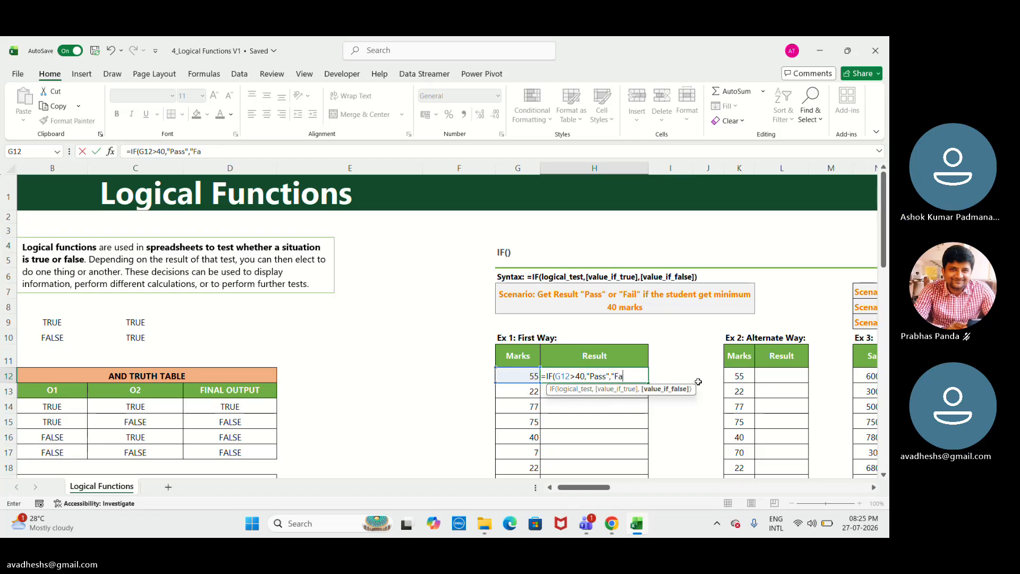
{"action": "type", "text": "i"}
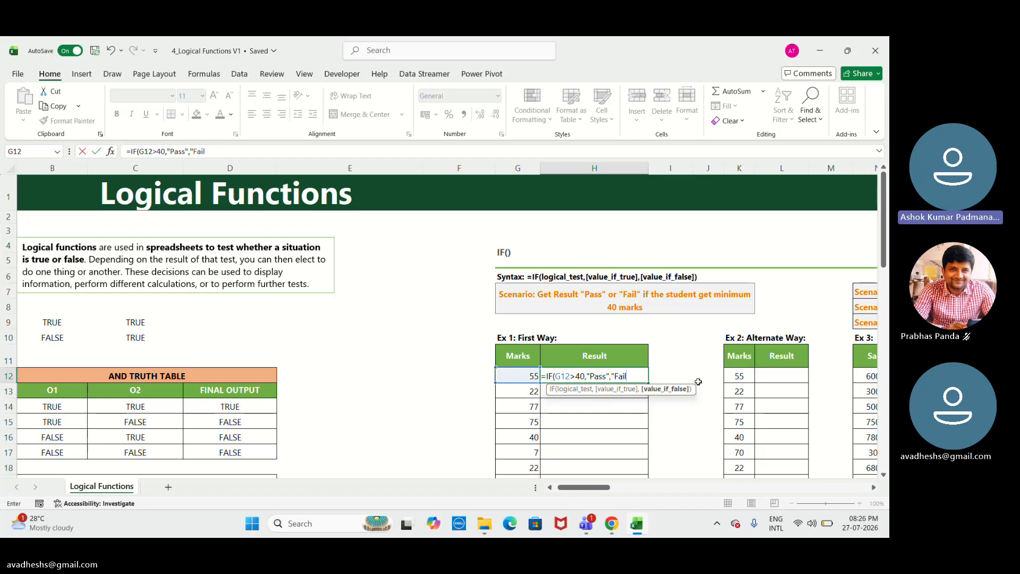
{"action": "type", "text": "l"}
{"action": "type", "text": ")"}
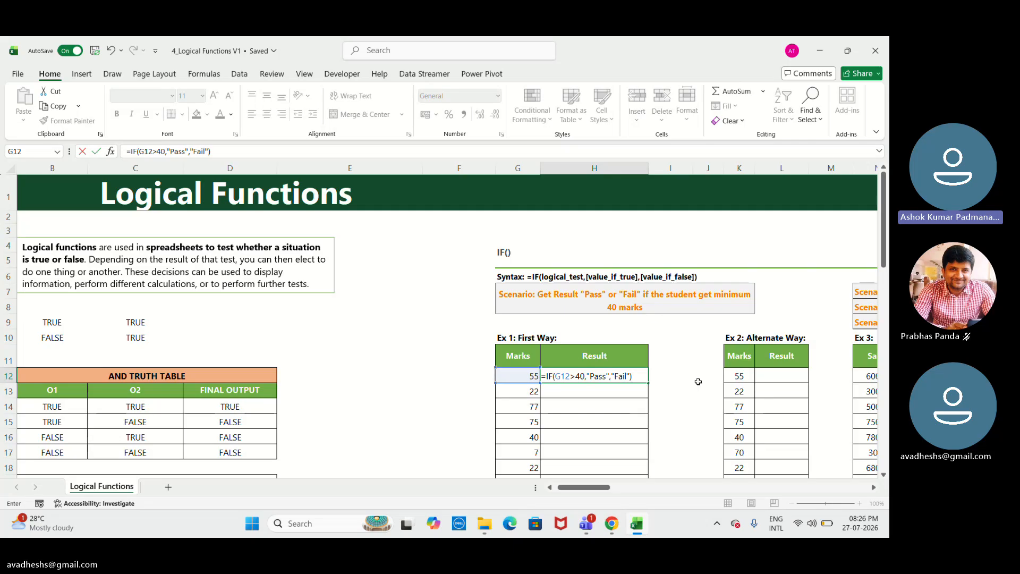
{"action": "key", "text": "Return"}
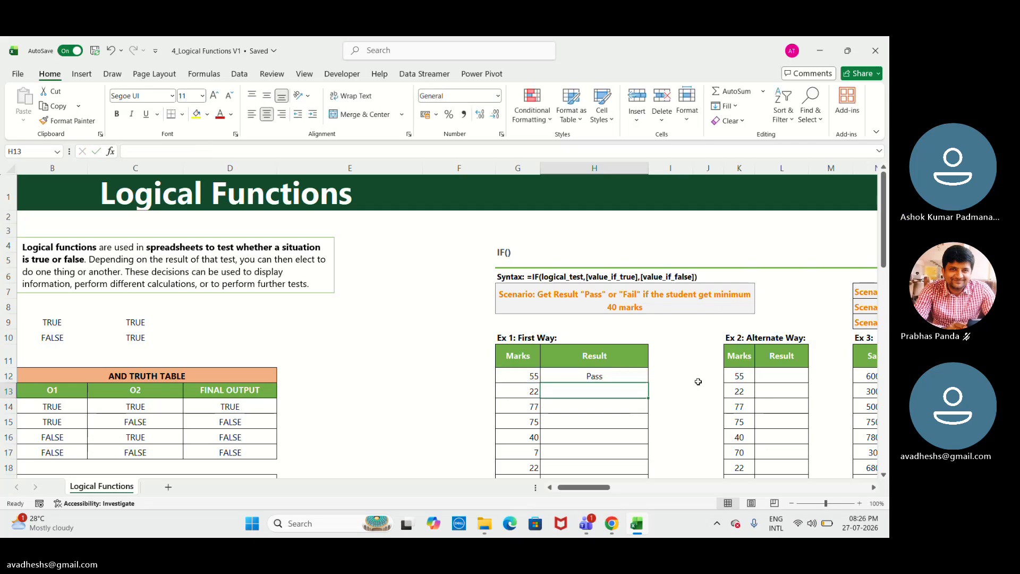
Fill the H12 IF formula down the Result column through H25.
{"action": "left_click", "coordinate": [642, 370]}
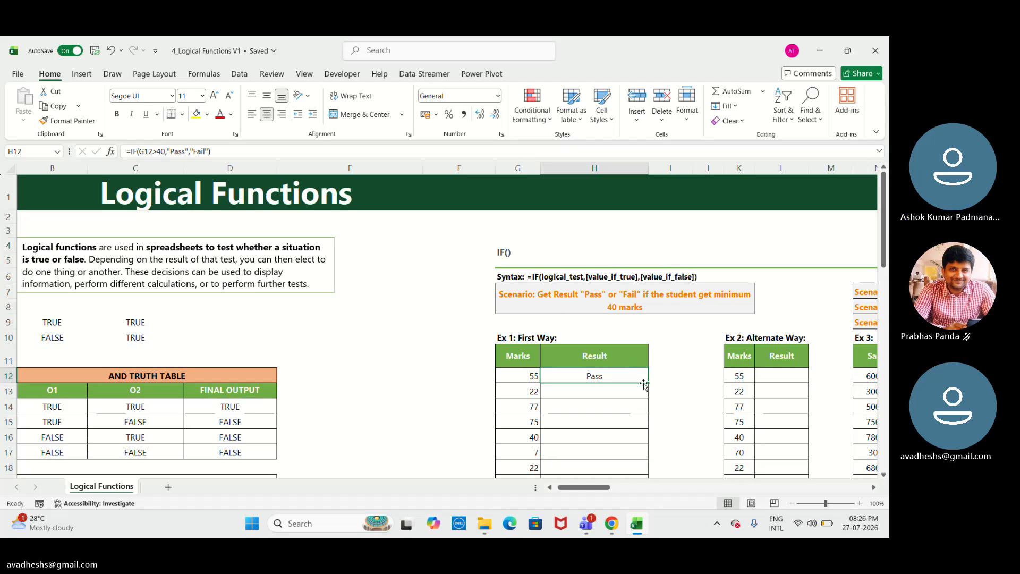
{"action": "mouse_move", "coordinate": [648, 382]}
{"action": "left_mouse_down"}
{"action": "mouse_move", "coordinate": [642, 488]}
{"action": "mouse_move", "coordinate": [623, 425]}
{"action": "left_mouse_up"}
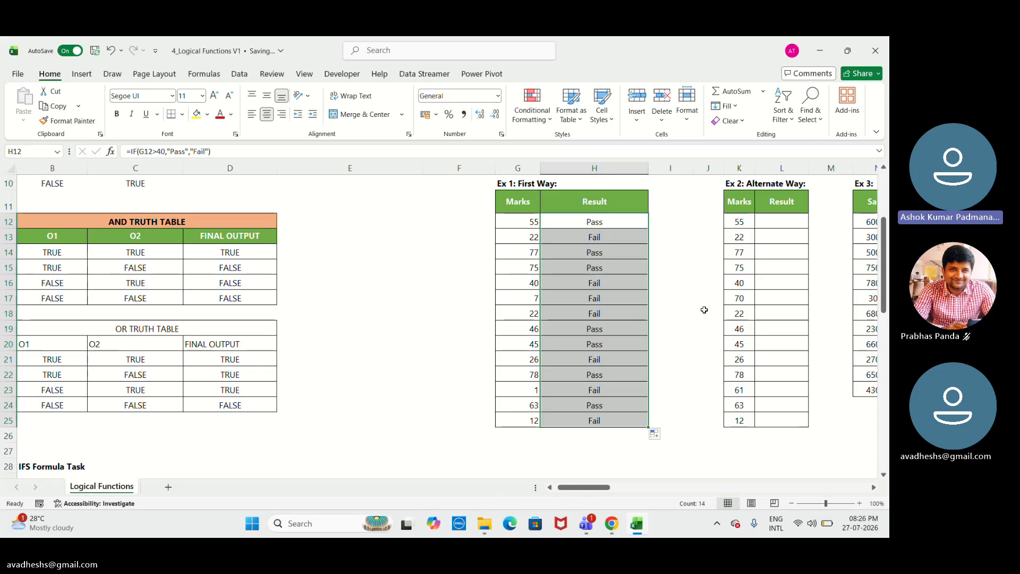
Review the Alternate Way table and the other IF scenario examples across the sheet.
{"action": "left_click", "coordinate": [779, 219]}
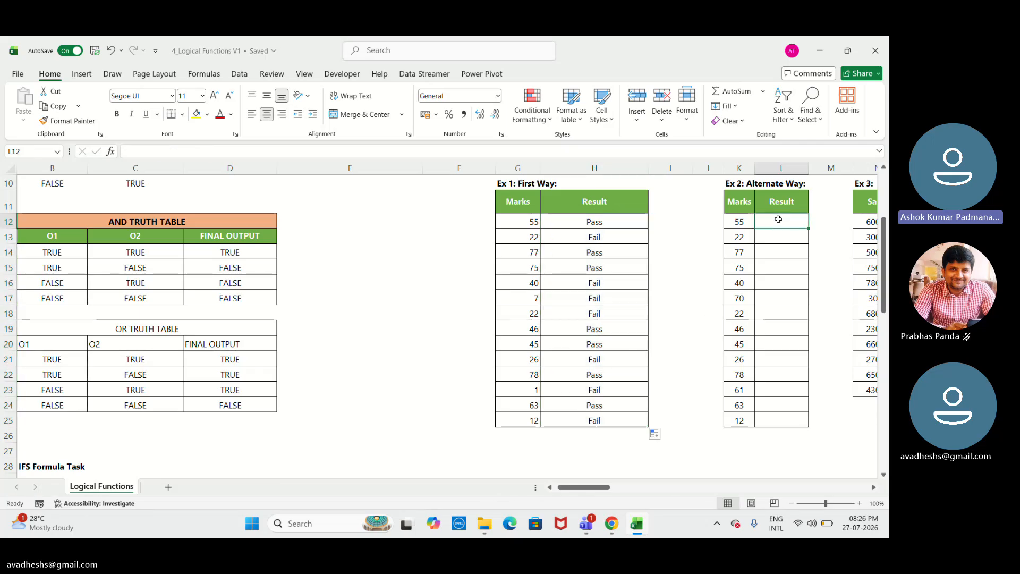
{"action": "key", "text": "Up"}
{"action": "key", "text": "Up"}
{"action": "key", "text": "Up"}
{"action": "key", "text": "Up"}
{"action": "key", "text": "Up"}
{"action": "key", "text": "Up"}
{"action": "key", "text": "Up"}
{"action": "key", "text": "Up"}
{"action": "key", "text": "Up"}
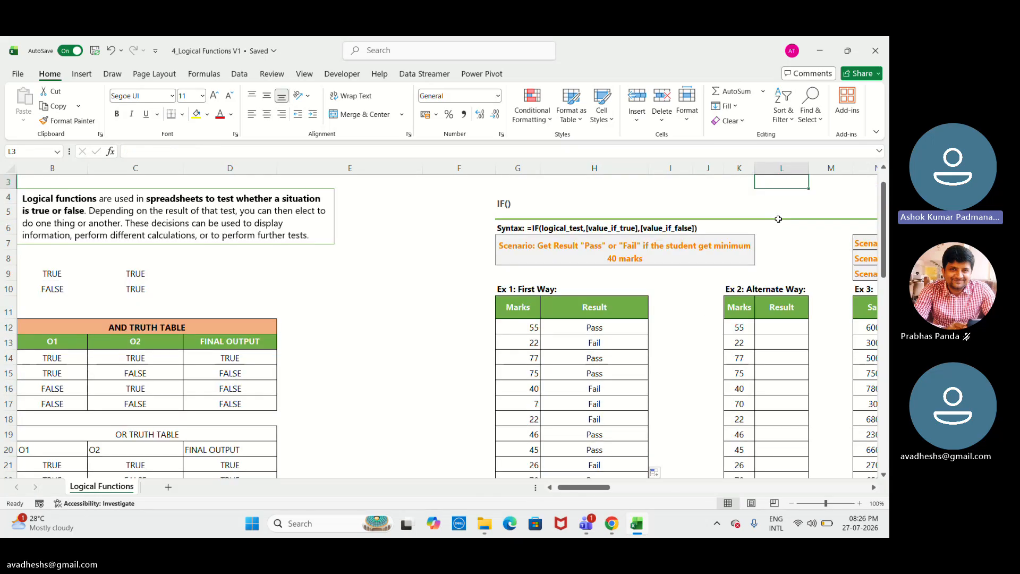
{"action": "key", "text": "Right"}
{"action": "key", "text": "Right"}
{"action": "key", "text": "Right"}
{"action": "key", "text": "Right"}
{"action": "key", "text": "Right"}
{"action": "key", "text": "Right"}
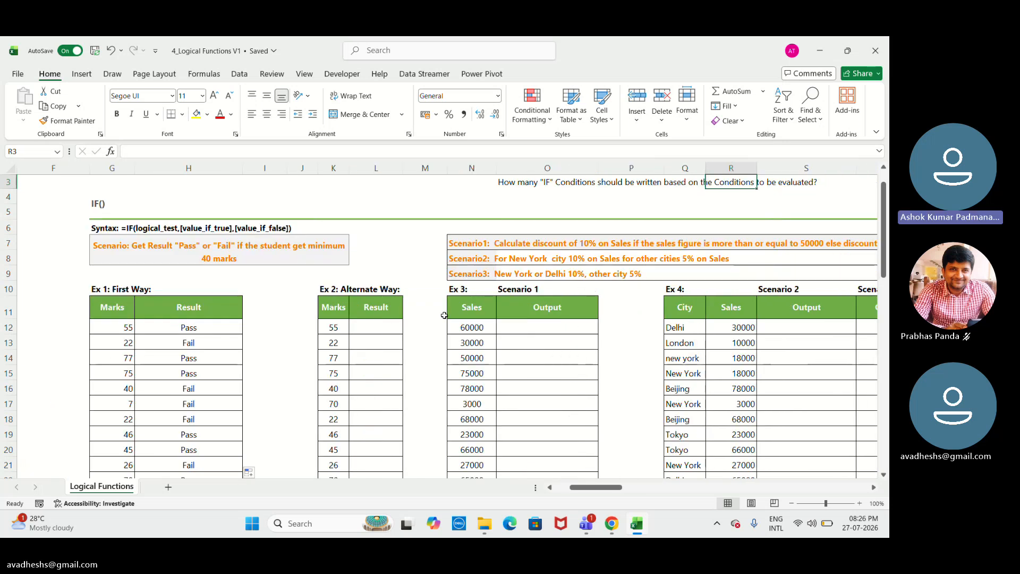
{"action": "left_click", "coordinate": [389, 322]}
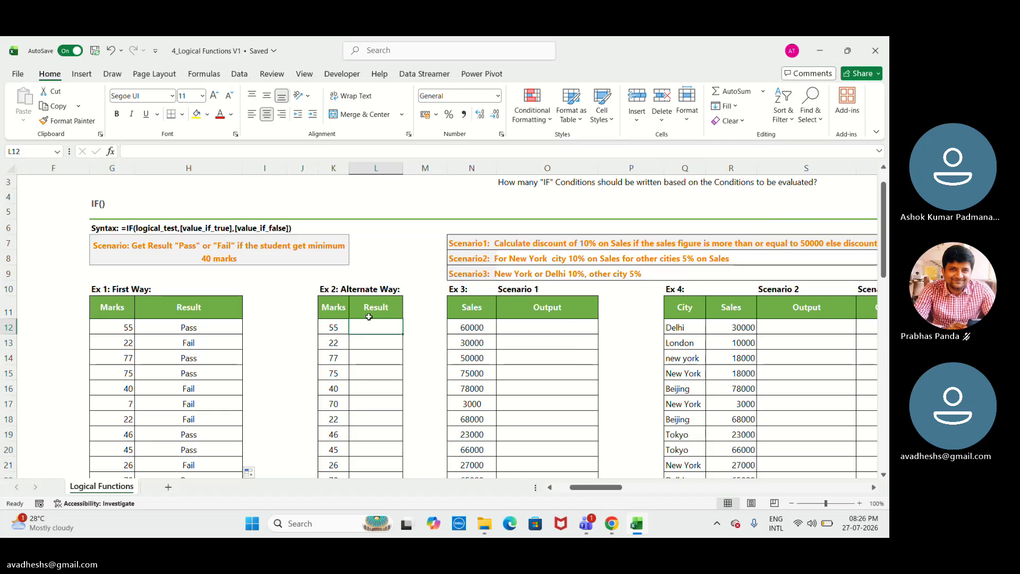
Step through H12's IF formula with Evaluate Formula until the final result, then close the evaluator.
{"action": "left_click", "coordinate": [216, 324]}
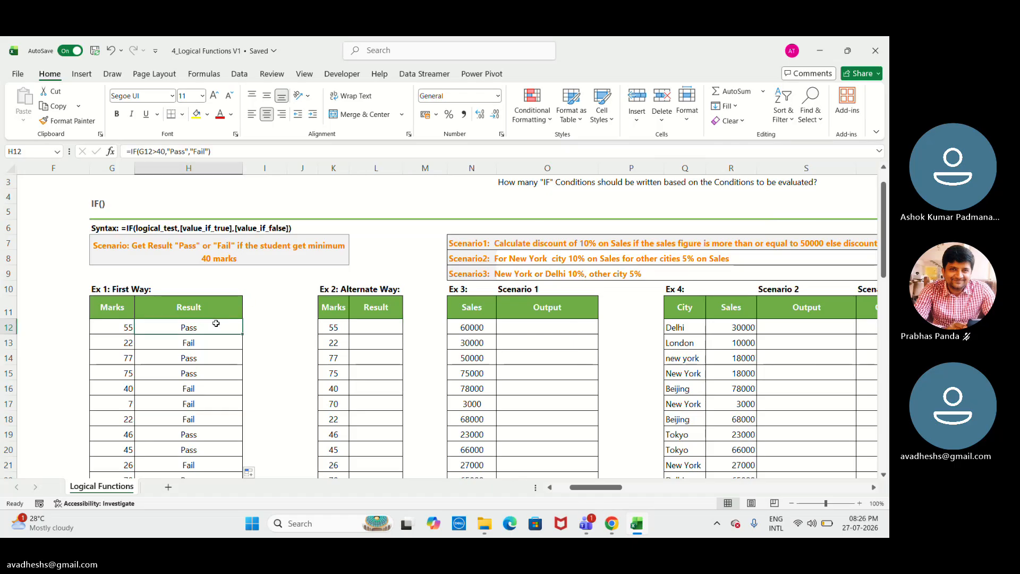
{"action": "right_click", "coordinate": [216, 325]}
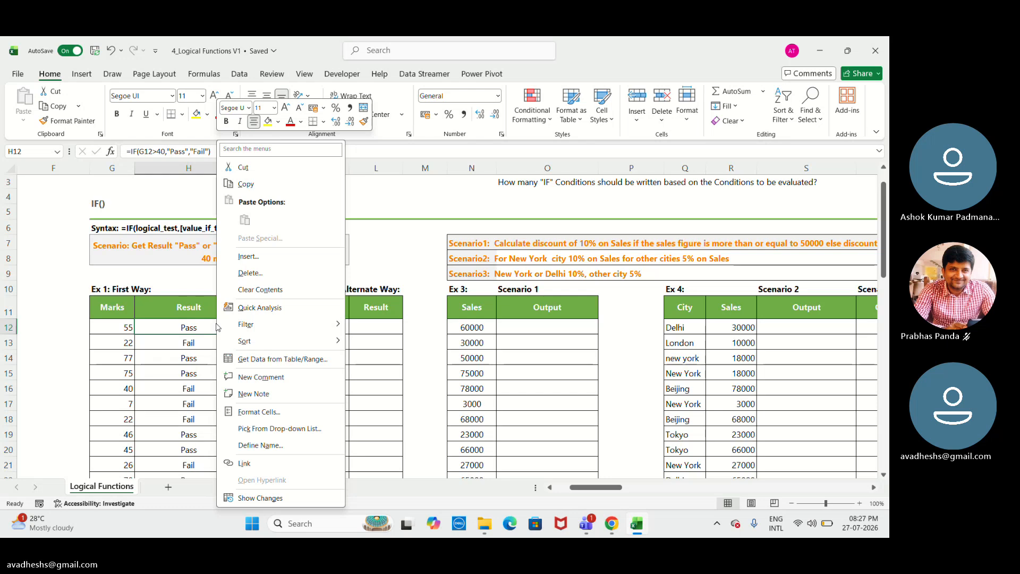
{"action": "left_click", "coordinate": [206, 77]}
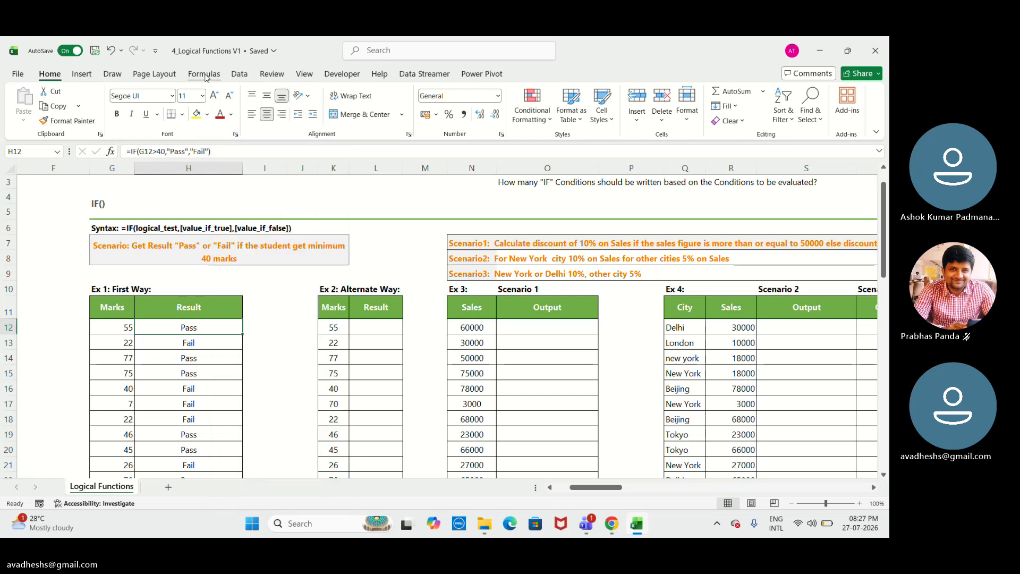
{"action": "left_click", "coordinate": [206, 75]}
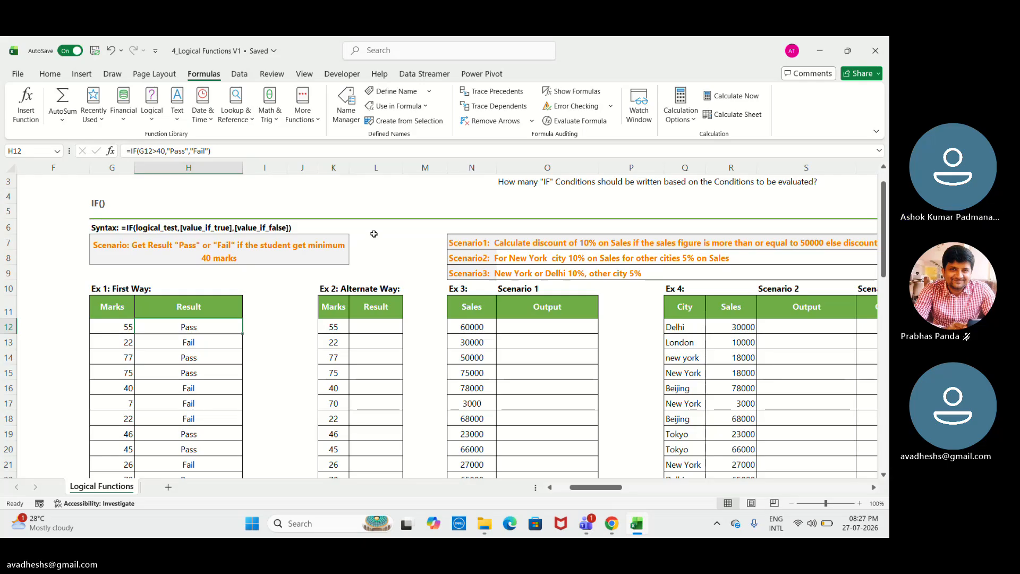
{"action": "left_click", "coordinate": [562, 123]}
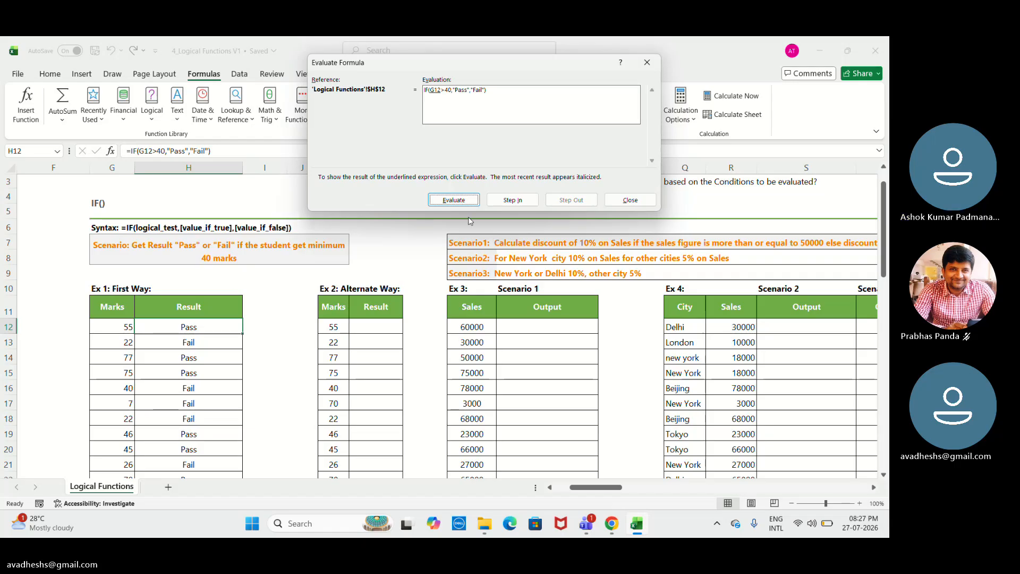
{"action": "left_click", "coordinate": [460, 201]}
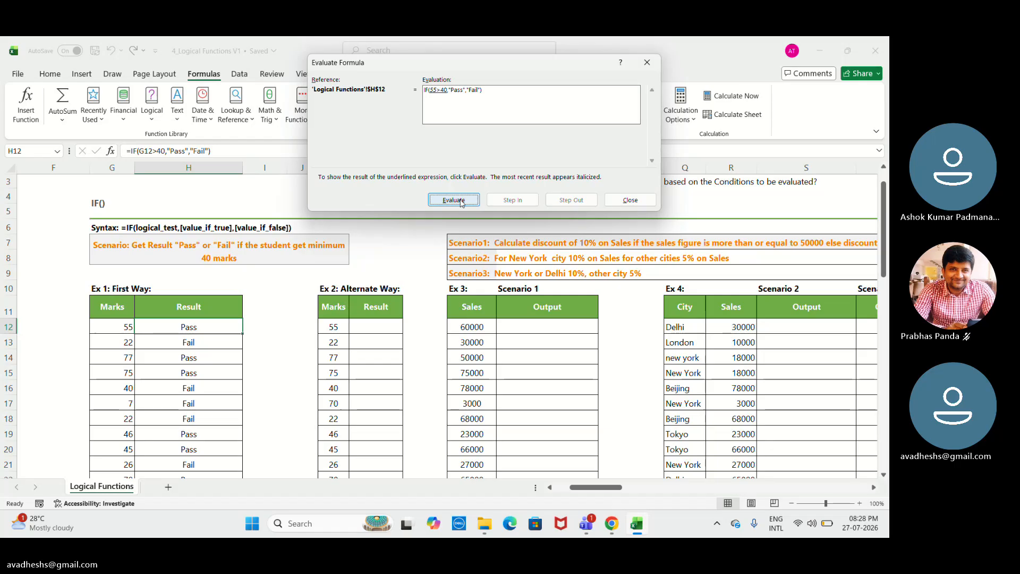
{"action": "left_click", "coordinate": [454, 200]}
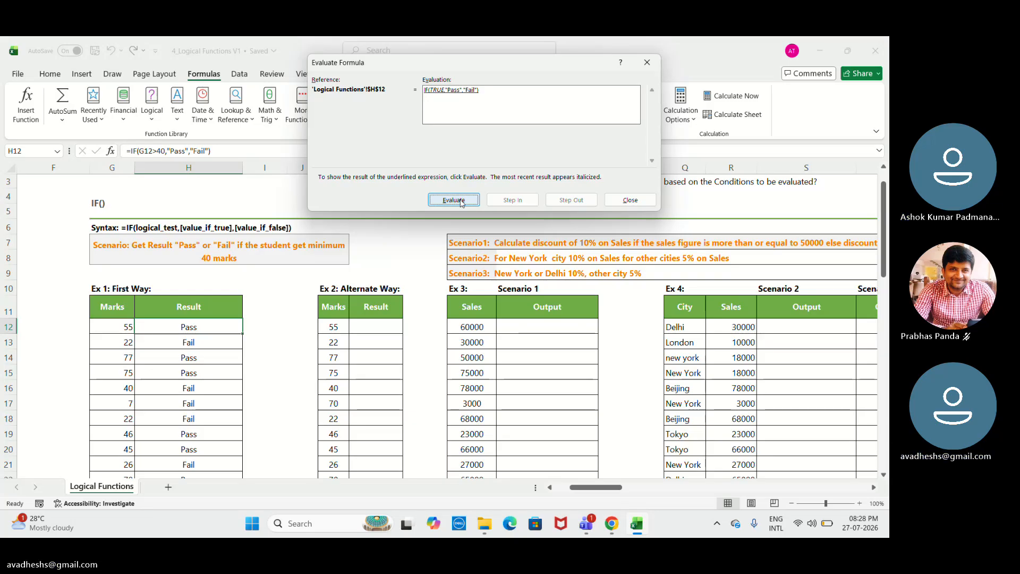
{"action": "left_click", "coordinate": [460, 201]}
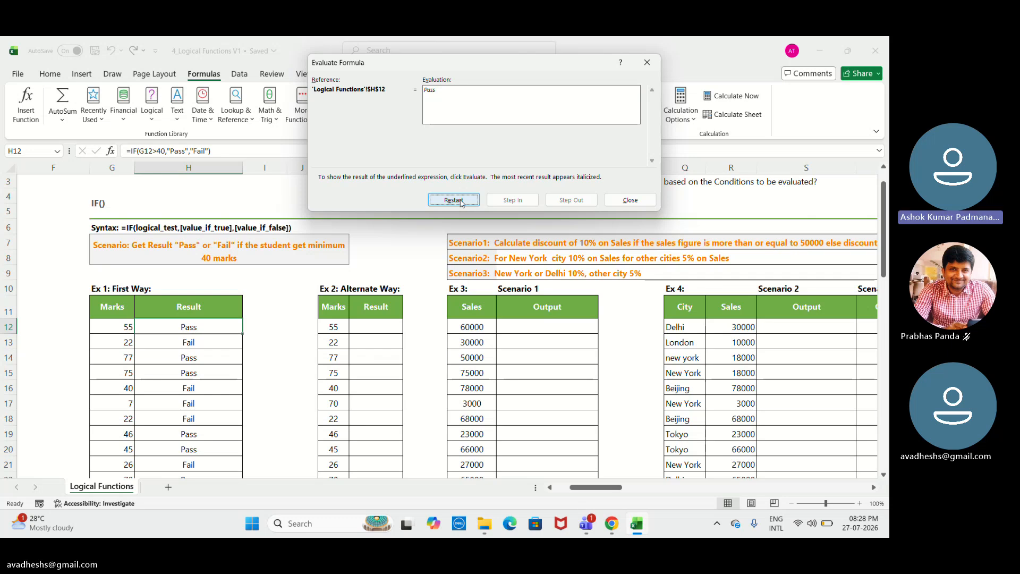
{"action": "left_click", "coordinate": [653, 65]}
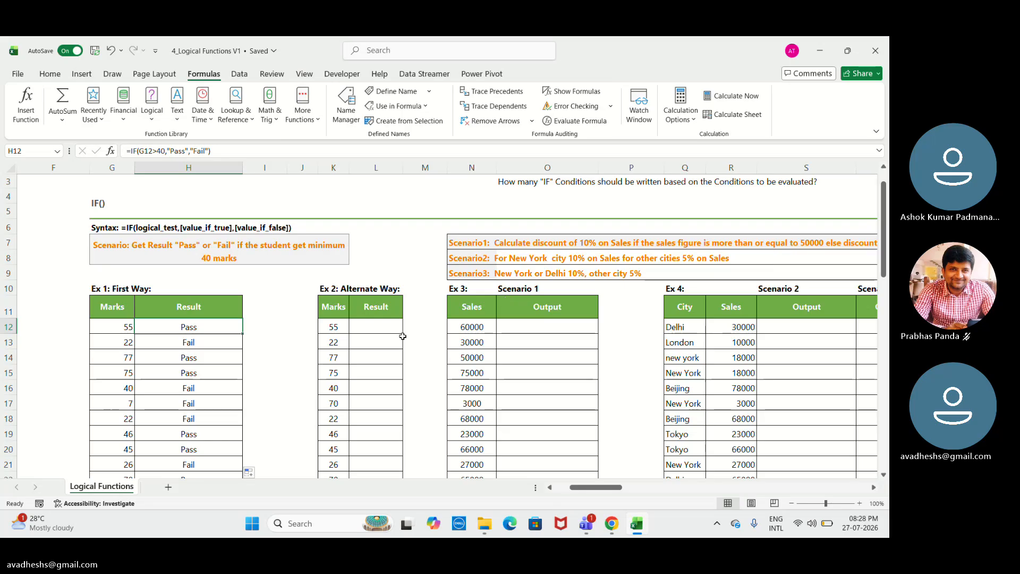
Step through H13's IF formula with Evaluate Formula until the final result, then close the evaluator.
{"action": "left_click", "coordinate": [217, 343]}
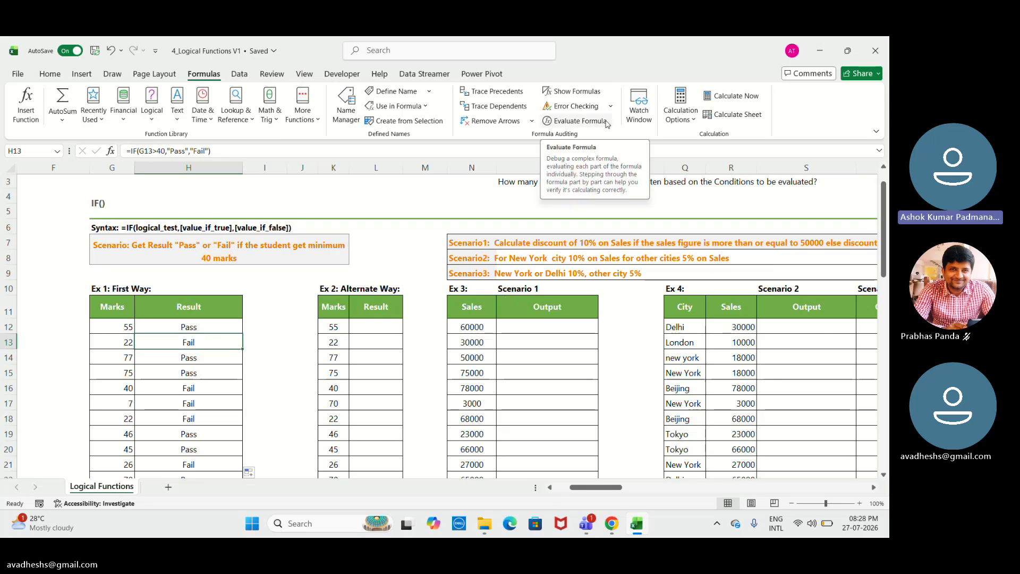
{"action": "left_click", "coordinate": [580, 121]}
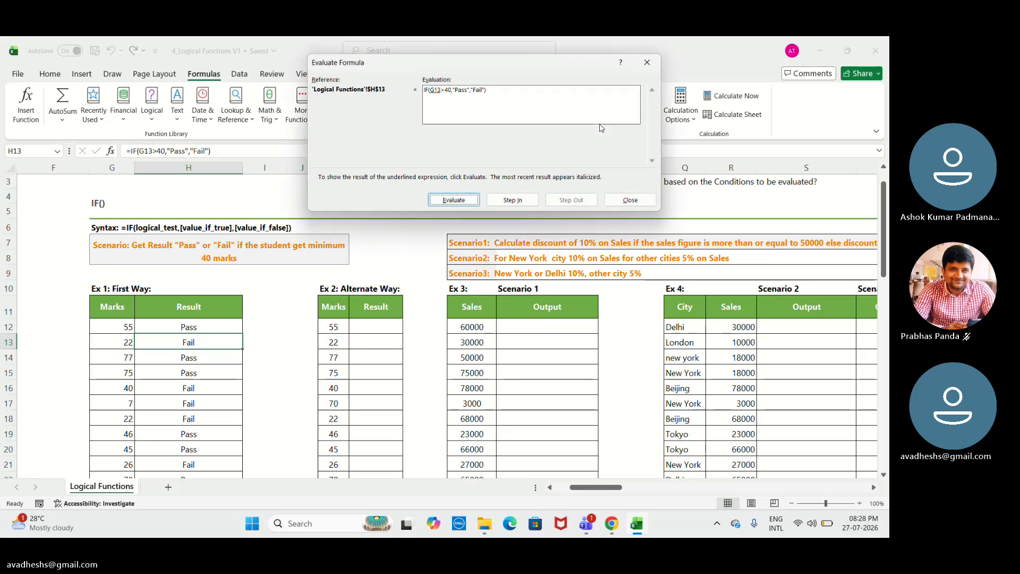
{"action": "left_click", "coordinate": [463, 204]}
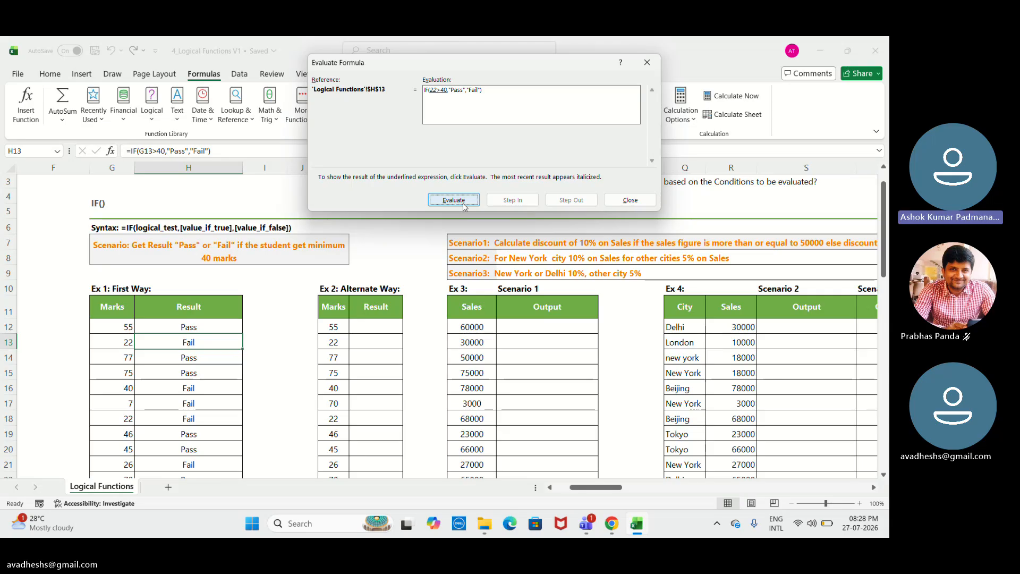
{"action": "left_click", "coordinate": [464, 206]}
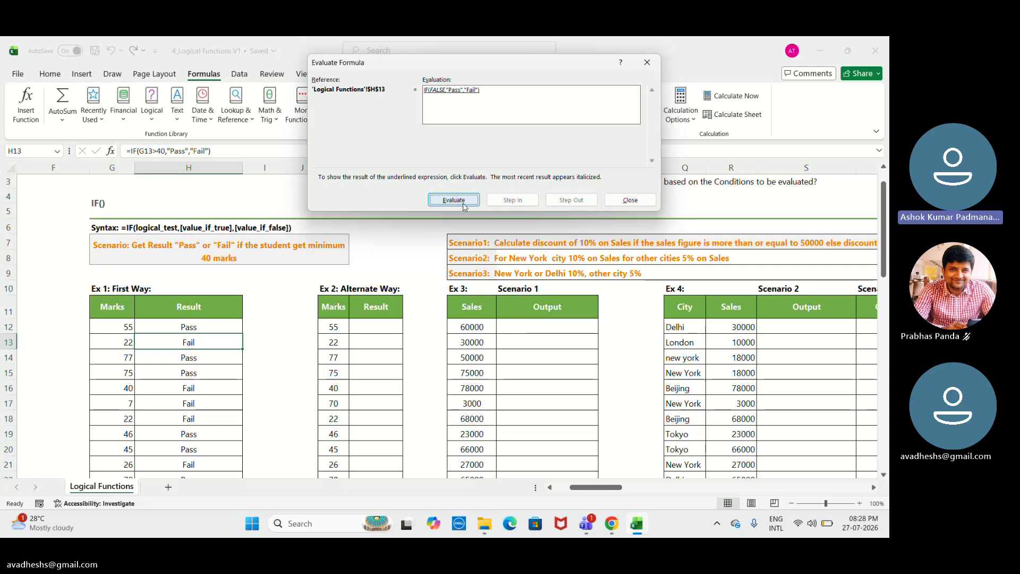
{"action": "left_click", "coordinate": [463, 207]}
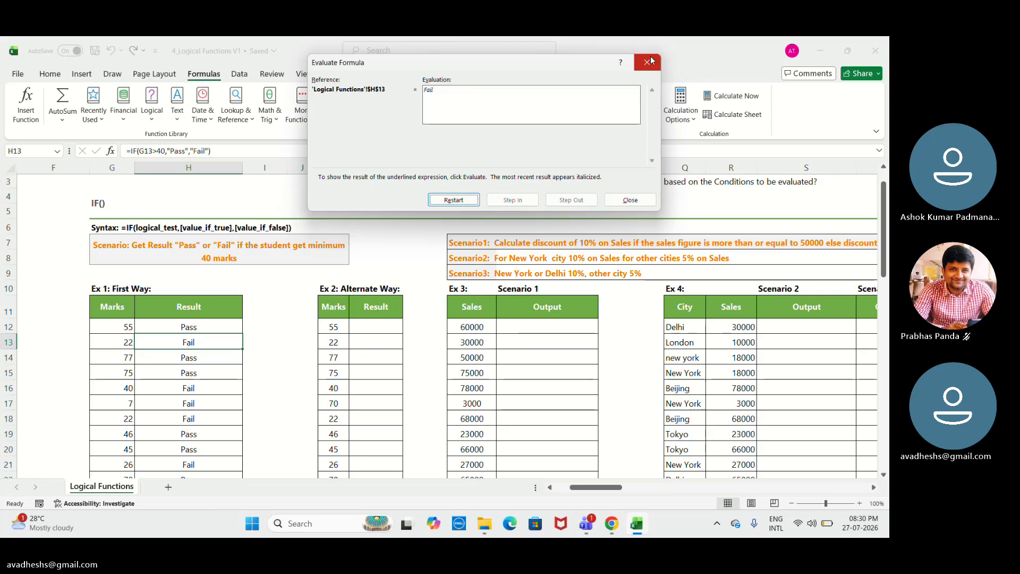
{"action": "left_click", "coordinate": [644, 65]}
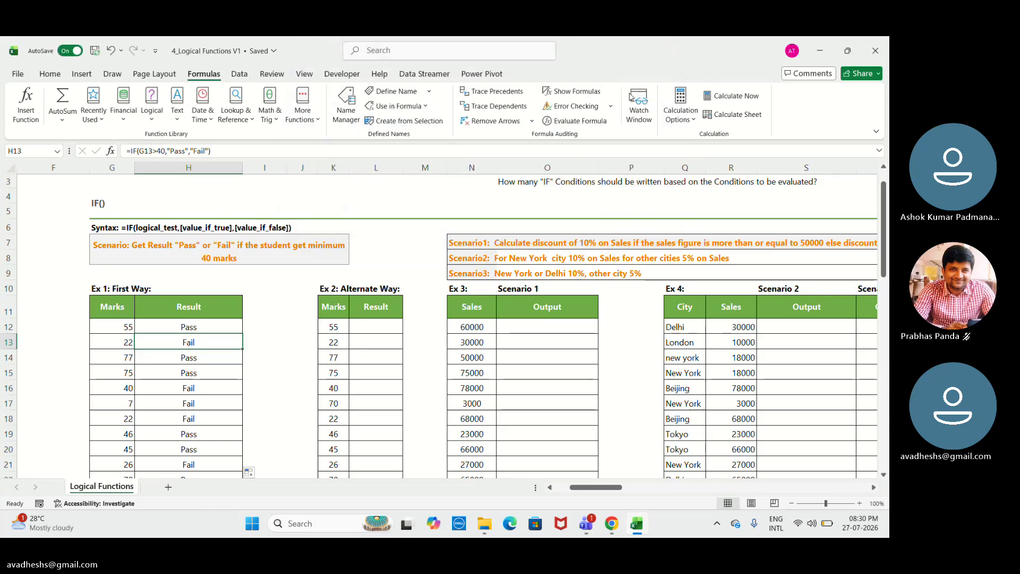
Enter the formula =IF(K12<40,"Fail","Pass") in L12 for the Alternate Way table's first mark.
{"action": "left_click", "coordinate": [390, 326]}
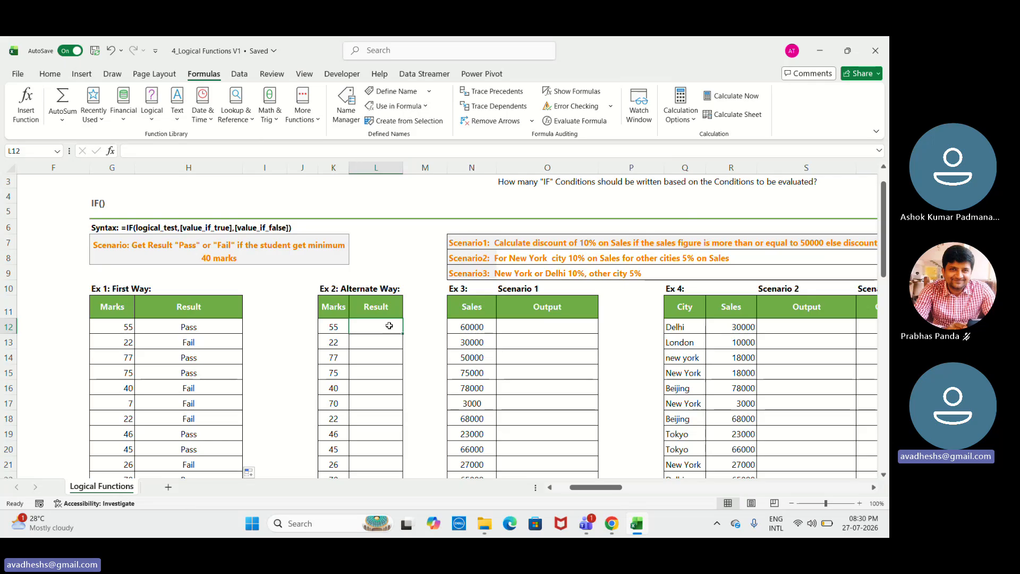
{"action": "type", "text": "="}
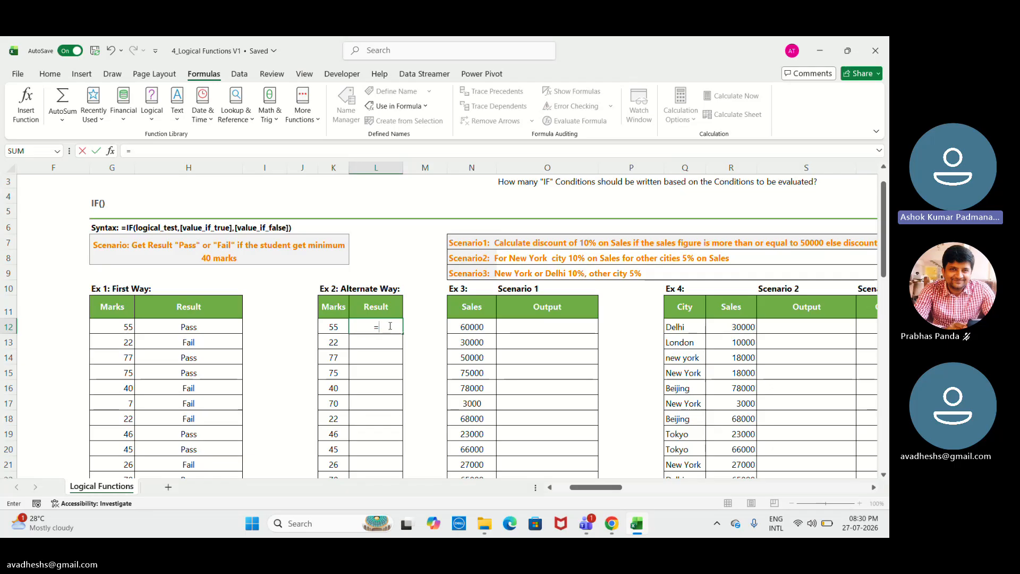
{"action": "type", "text": "IF"}
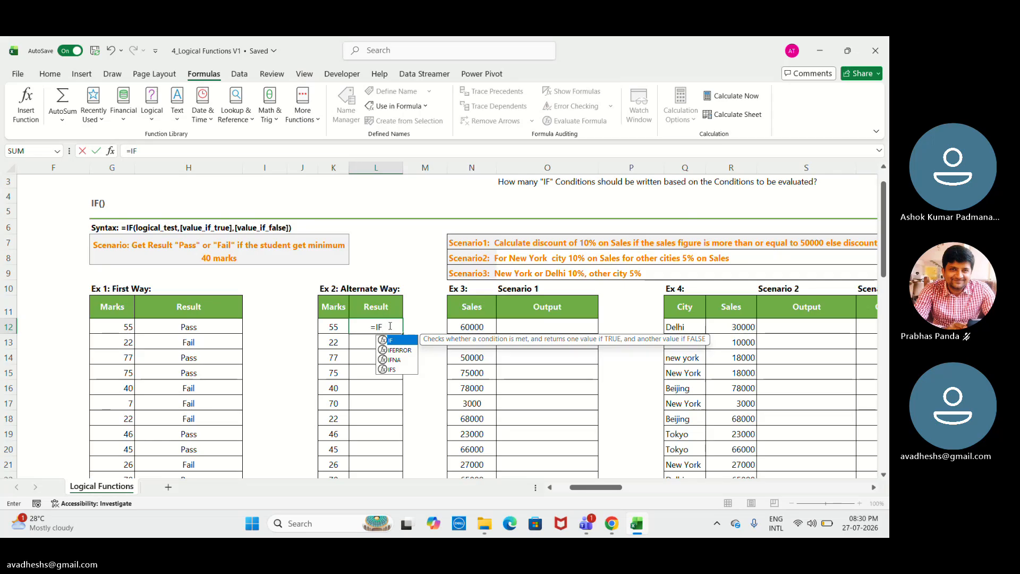
{"action": "type", "text": "("}
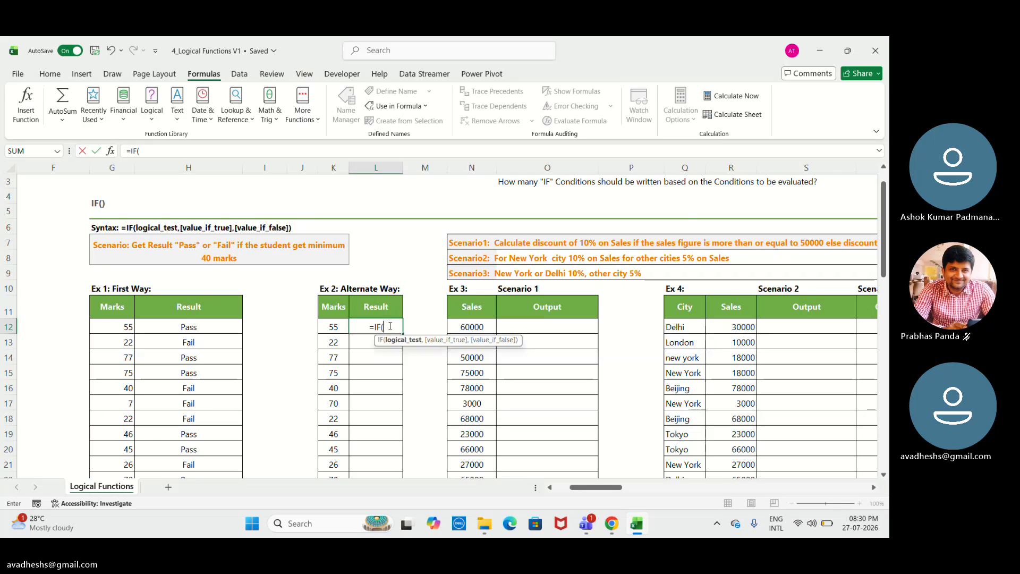
{"action": "key", "text": "Left"}
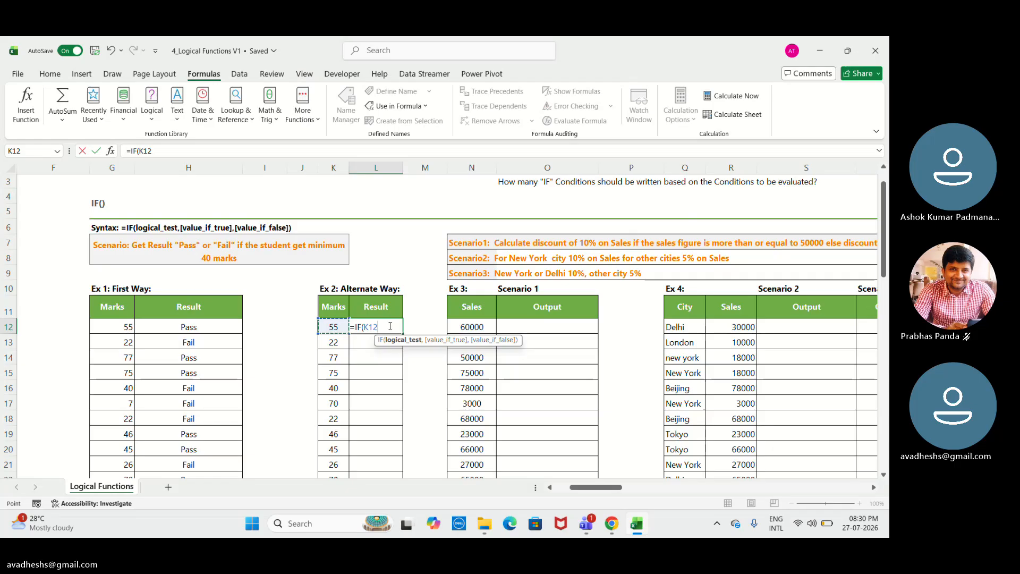
{"action": "type", "text": "<"}
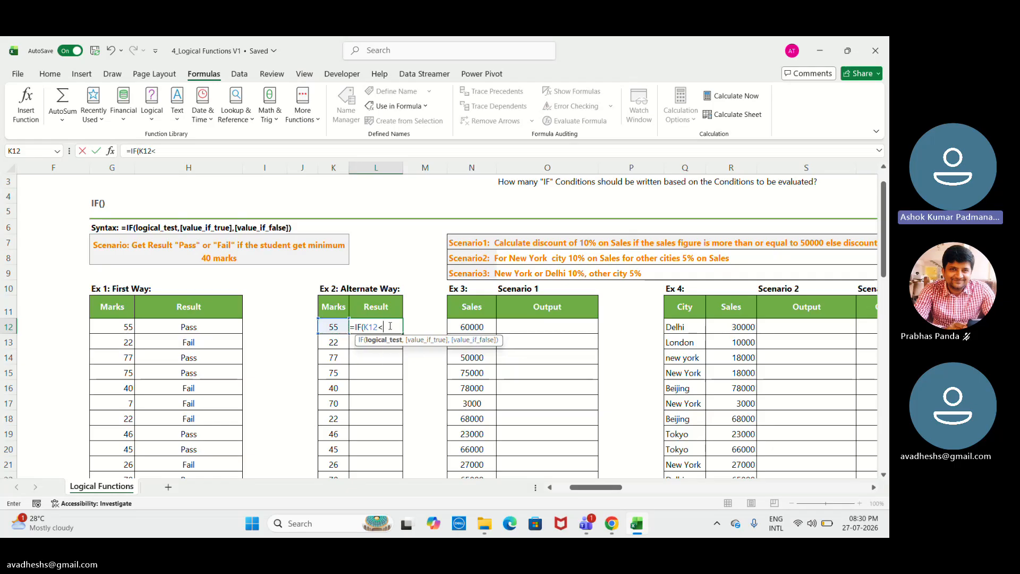
{"action": "type", "text": "40"}
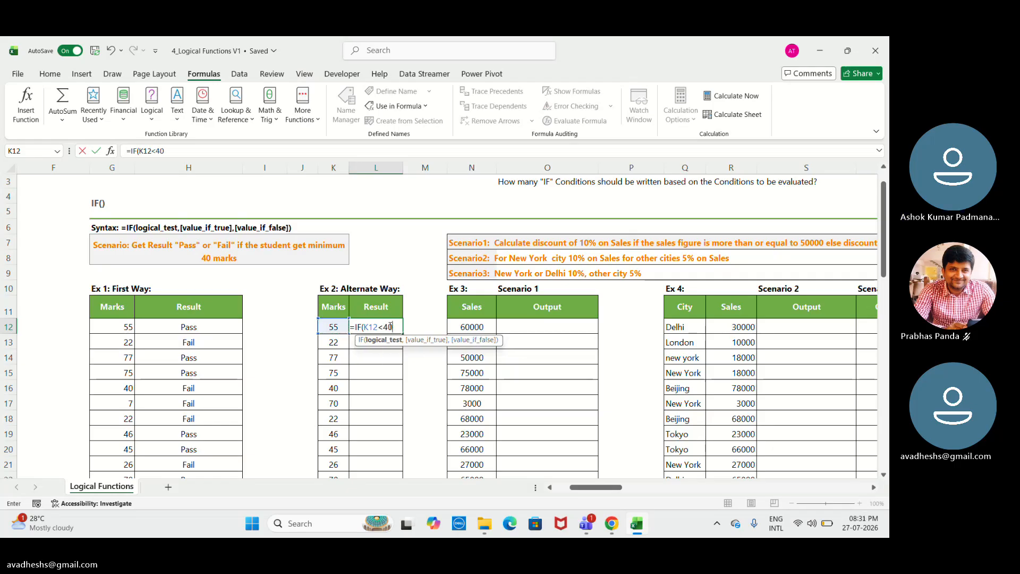
{"action": "type", "text": ","}
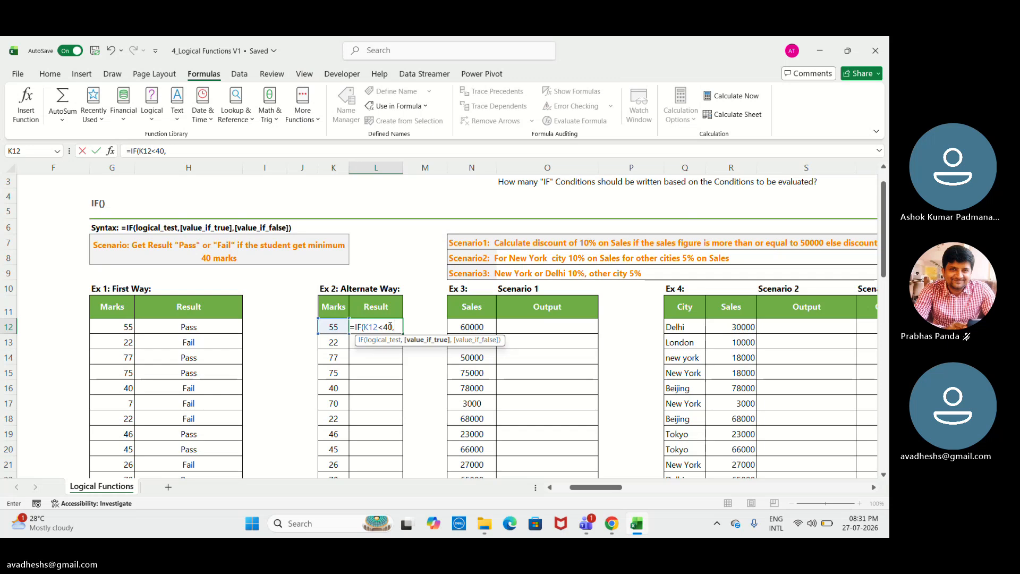
{"action": "type", "text": "F"}
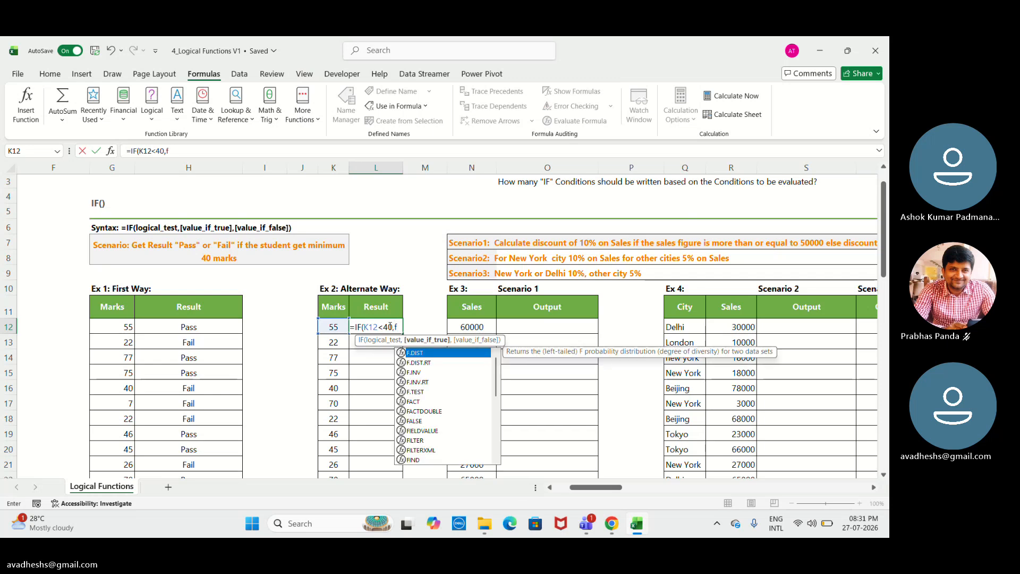
{"action": "key", "text": "BackSpace"}
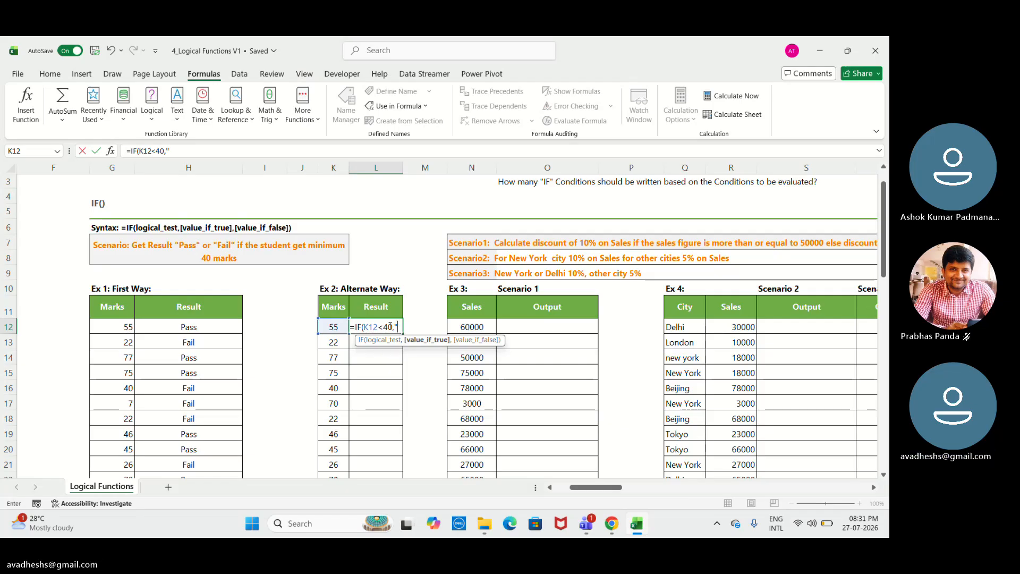
{"action": "type", "text": "Fai"}
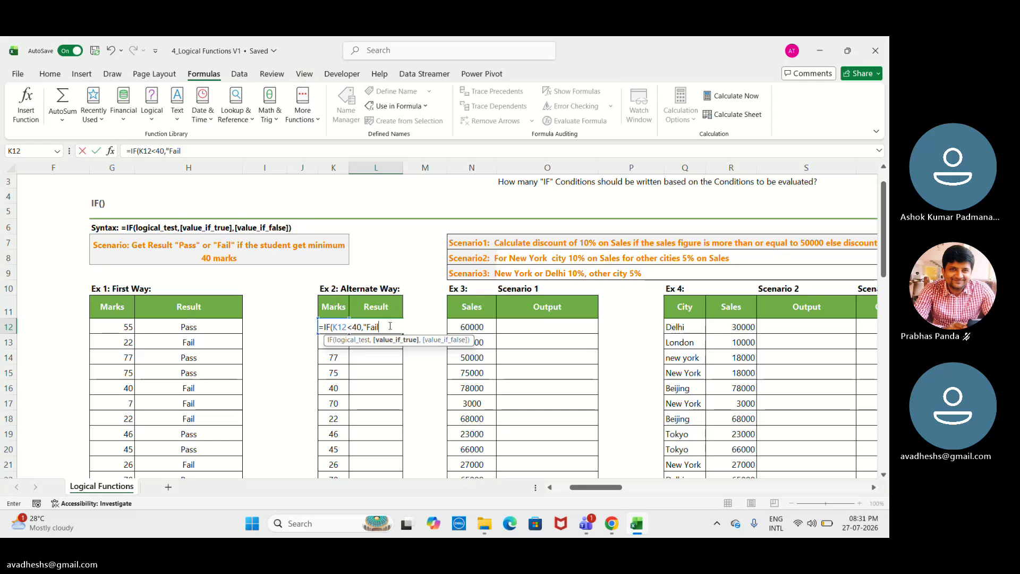
{"action": "type", "text": "l\"\""}
{"action": "key", "text": "BackSpace"}
{"action": "type", "text": ")"}
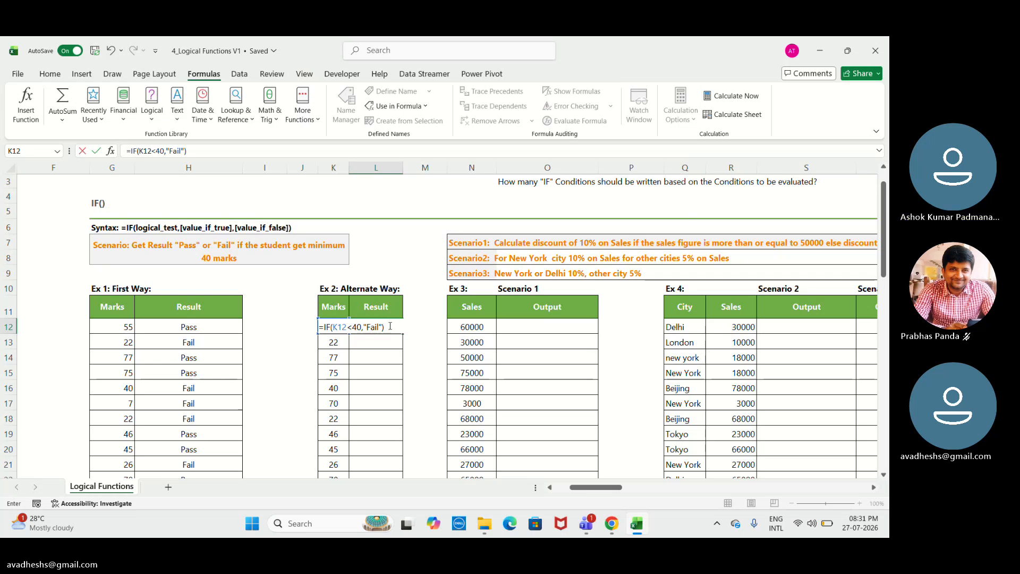
{"action": "key", "text": "BackSpace"}
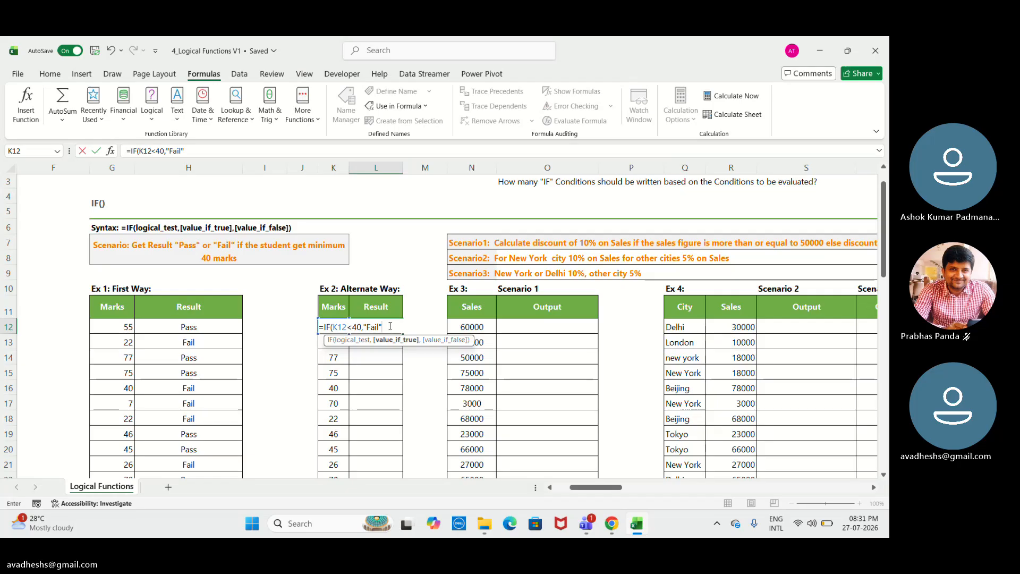
{"action": "type", "text": ","}
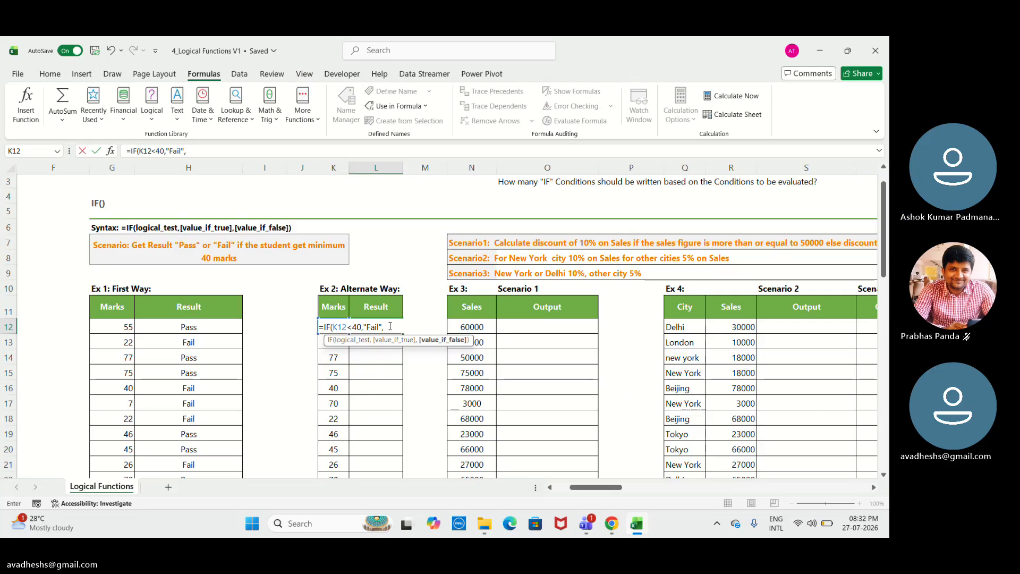
{"action": "type", "text": "\"\""}
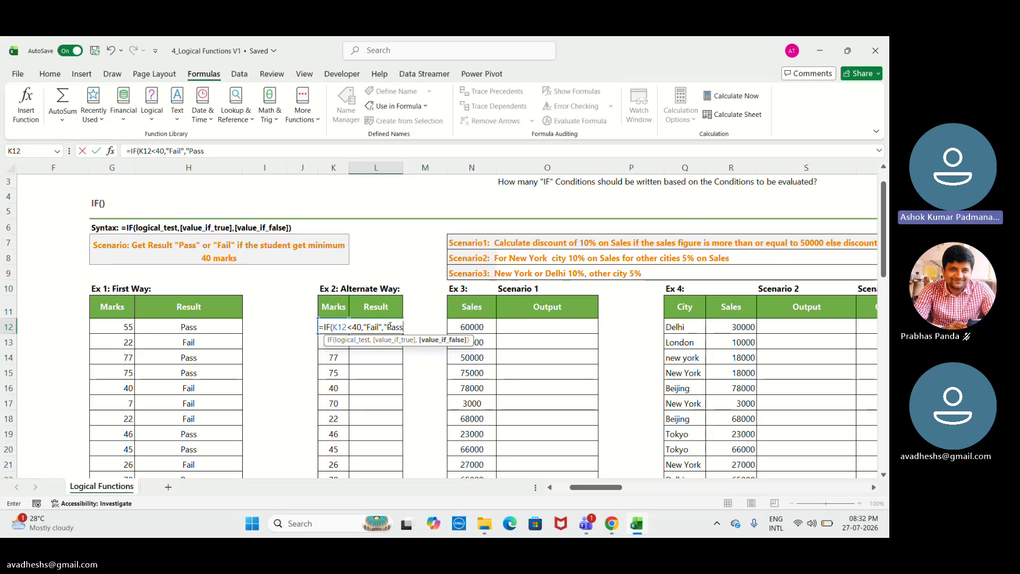
{"action": "type", "text": "\""}
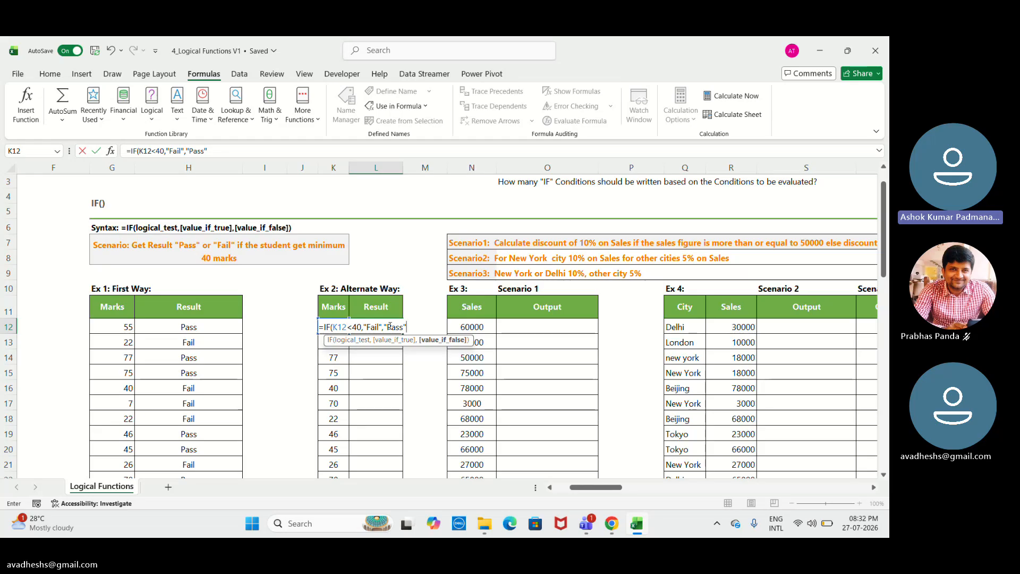
{"action": "type", "text": ")"}
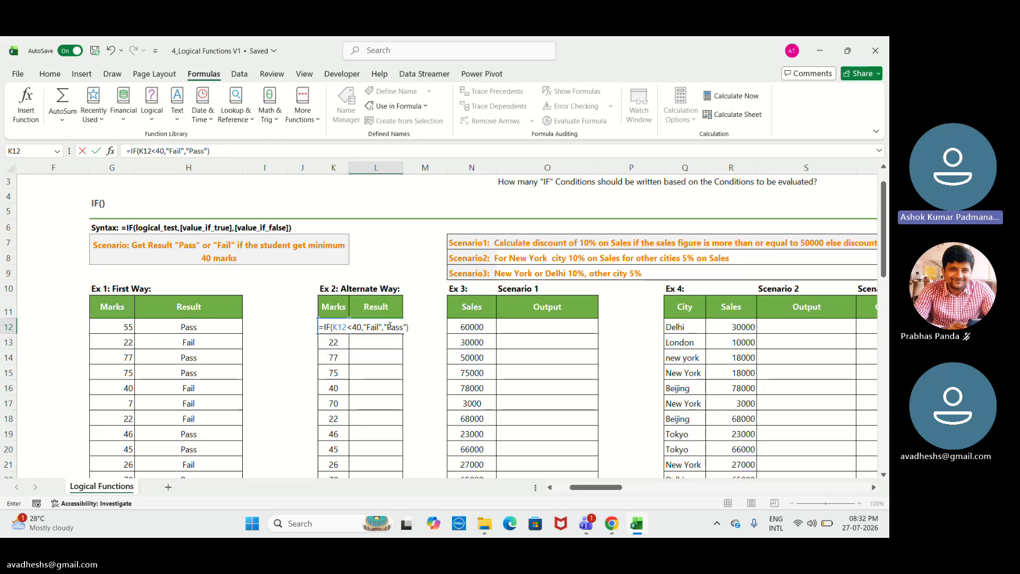
{"action": "key", "text": "Return"}
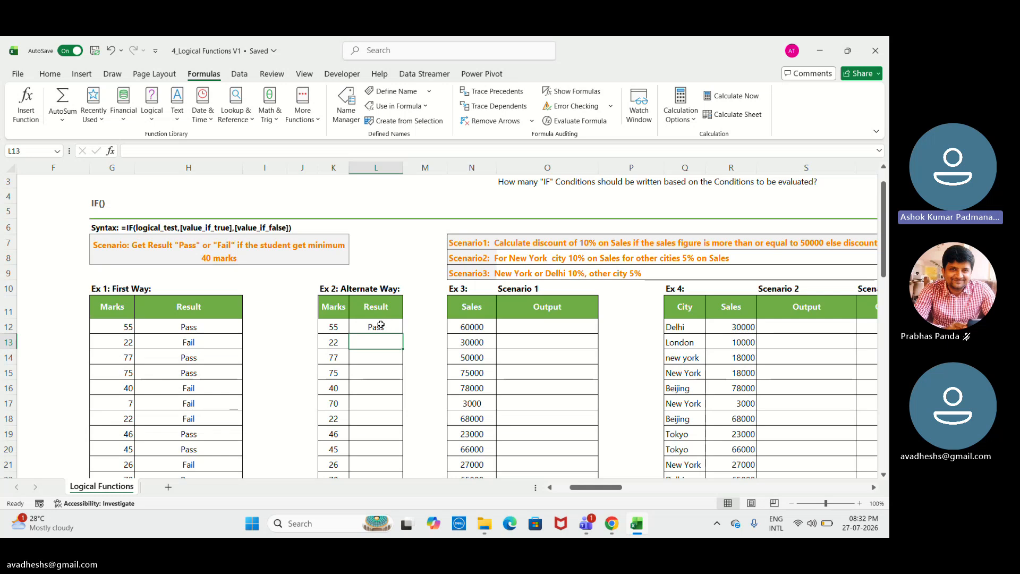
Fill the L12 IF formula down the Alternate Way Result column through L25.
{"action": "left_click", "coordinate": [381, 325]}
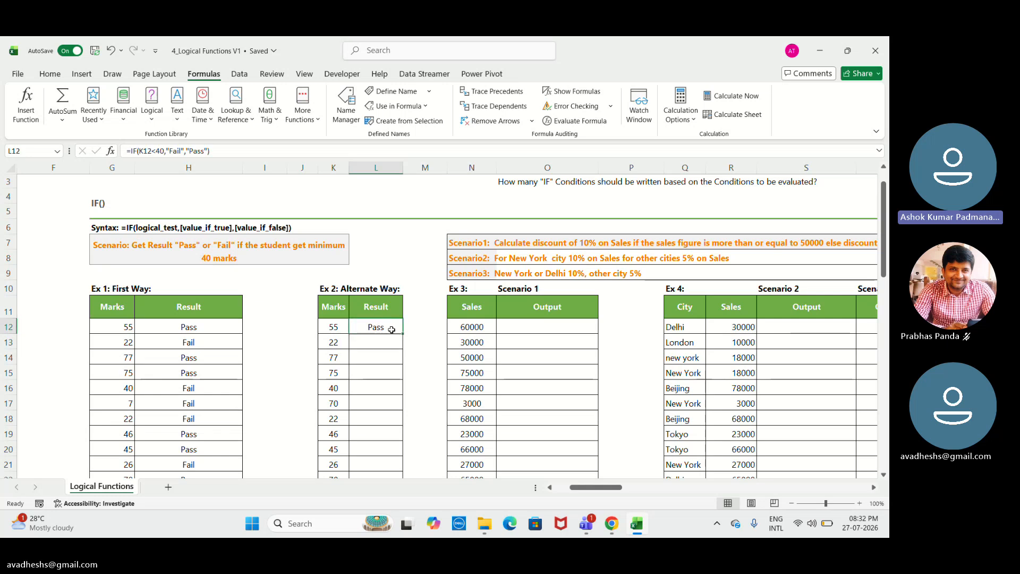
{"action": "left_click_drag", "start_coordinate": [403, 334], "coordinate": [393, 225]}
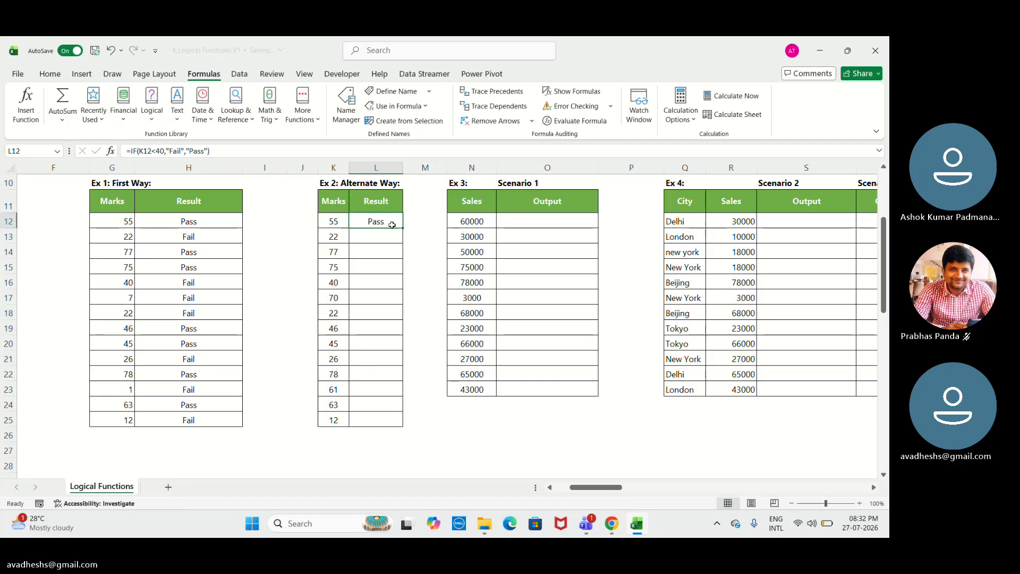
{"action": "key", "text": "shift+Down"}
{"action": "key", "text": "shift+Down"}
{"action": "key", "text": "shift+Down"}
{"action": "key", "text": "shift+Down"}
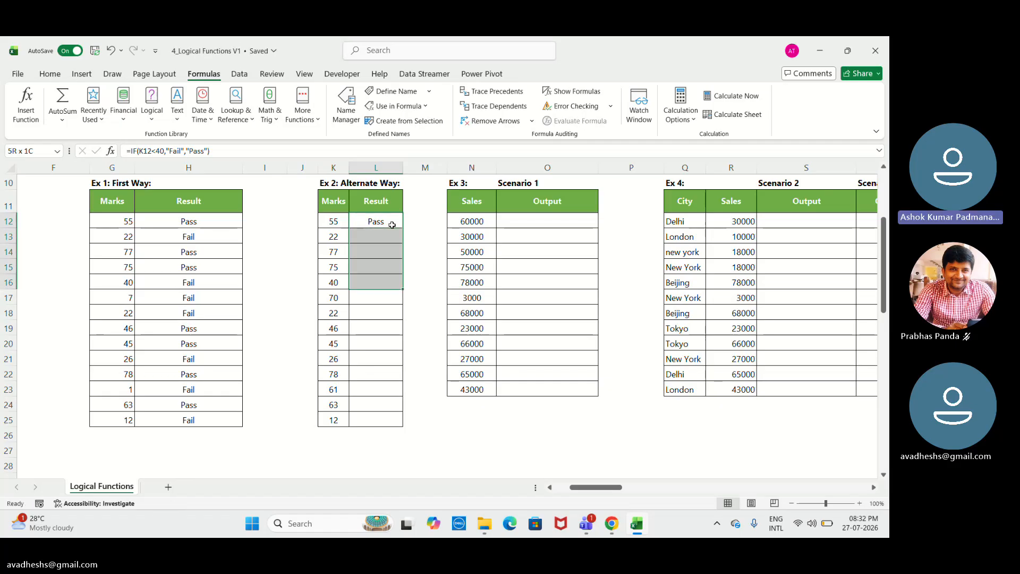
{"action": "key", "text": "shift+Down"}
{"action": "key", "text": "shift+Down"}
{"action": "key", "text": "shift+Down"}
{"action": "key", "text": "shift+Down"}
{"action": "key", "text": "shift+Down"}
{"action": "key", "text": "shift+Down"}
{"action": "key", "text": "shift+Down"}
{"action": "key", "text": "shift+Down"}
{"action": "key", "text": "shift+Down"}
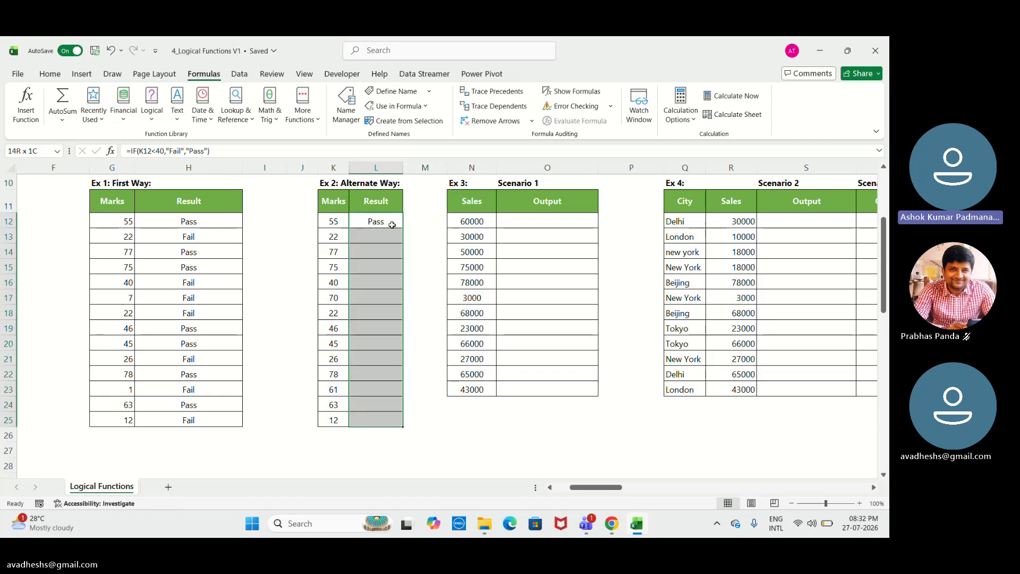
{"action": "key", "text": "ctrl+d"}
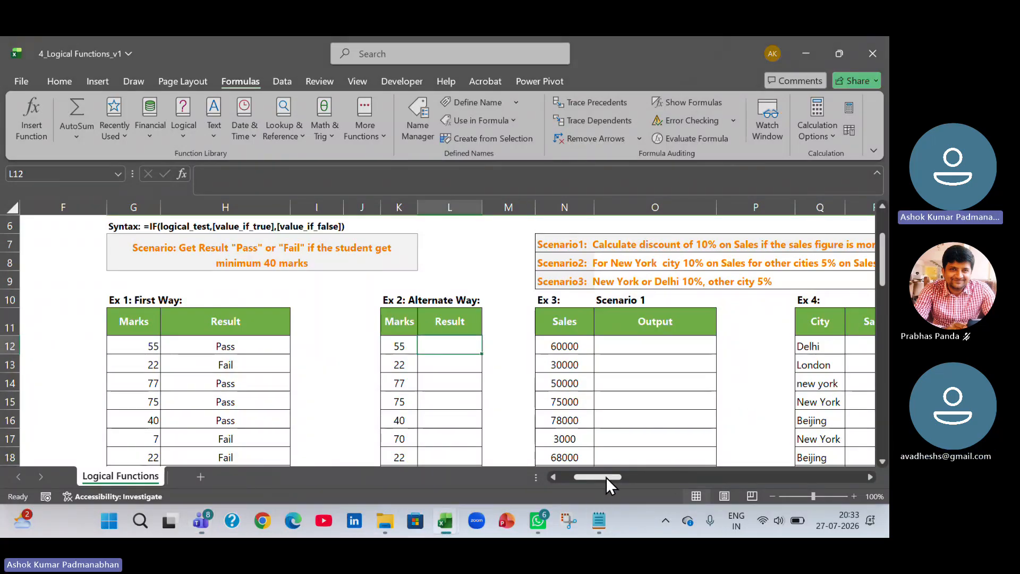
Examine Scenario 1's discount condition and the Sales values in the Ex 3 table.
{"action": "left_click", "coordinate": [870, 477]}
{"action": "left_click", "coordinate": [869, 477]}
{"action": "left_click", "coordinate": [870, 476]}
{"action": "left_click", "coordinate": [869, 477]}
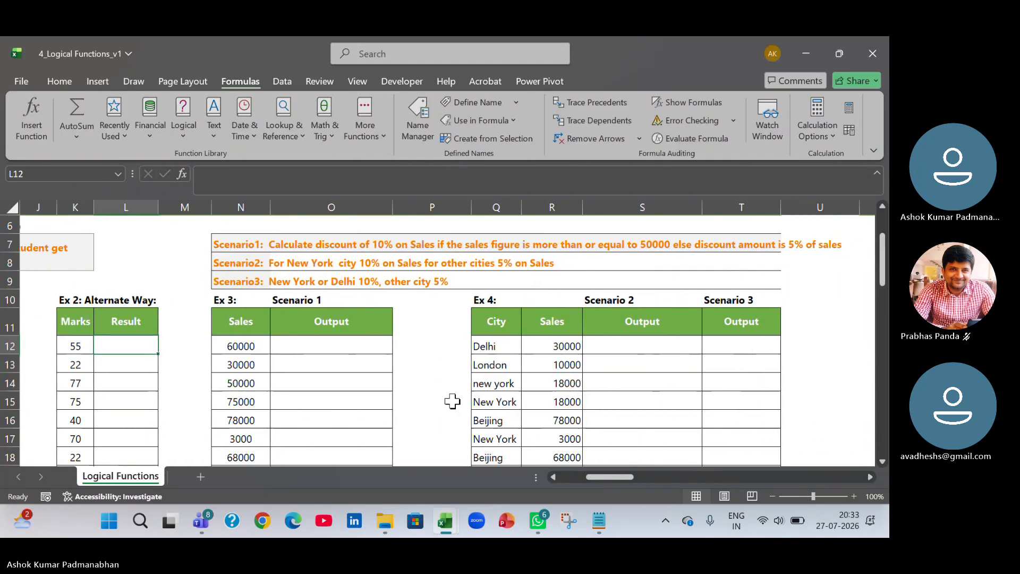
{"action": "left_click", "coordinate": [249, 346]}
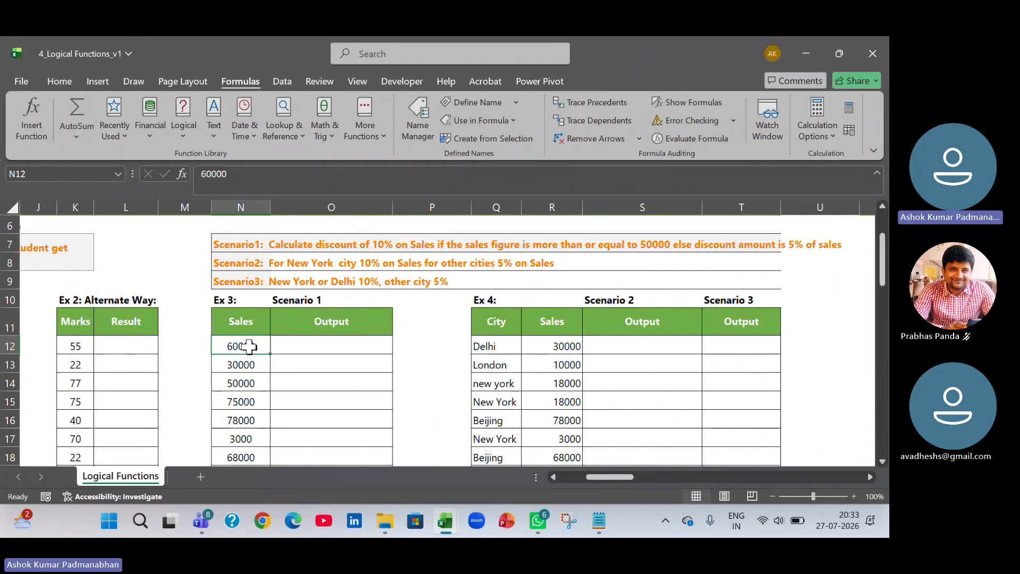
{"action": "left_click", "coordinate": [245, 244]}
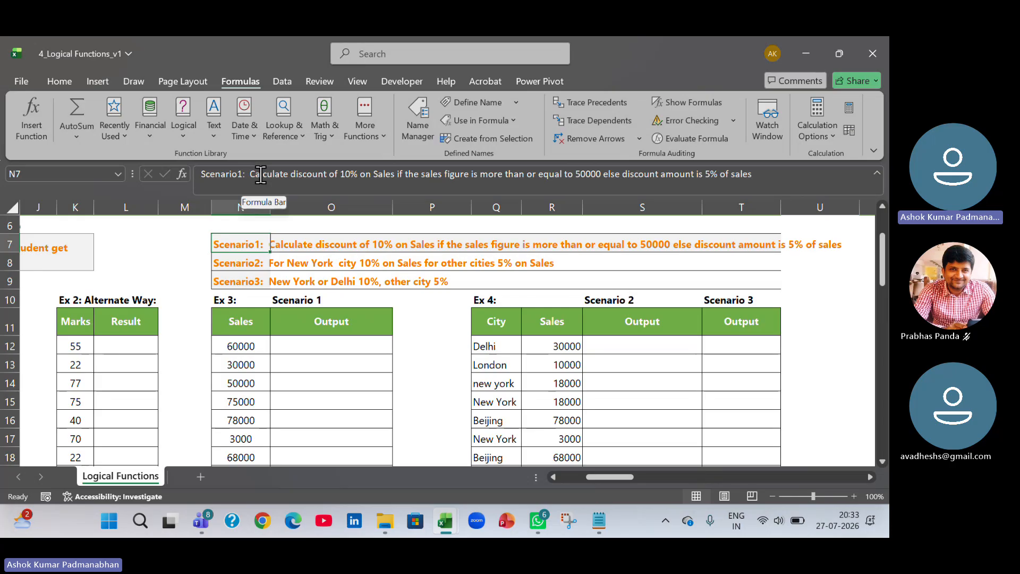
{"action": "left_click_drag", "start_coordinate": [250, 346], "coordinate": [250, 420]}
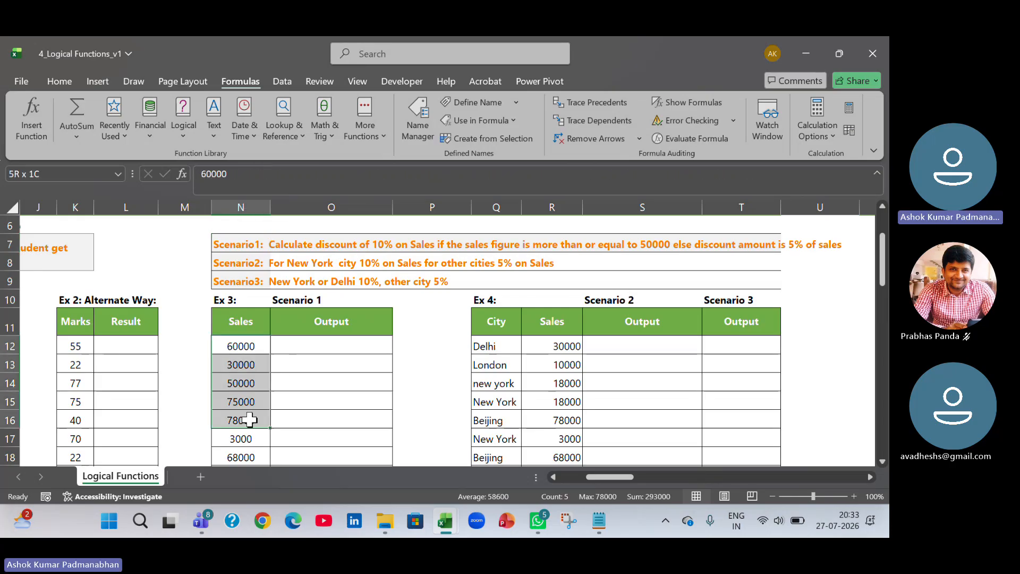
{"action": "left_click", "coordinate": [303, 347]}
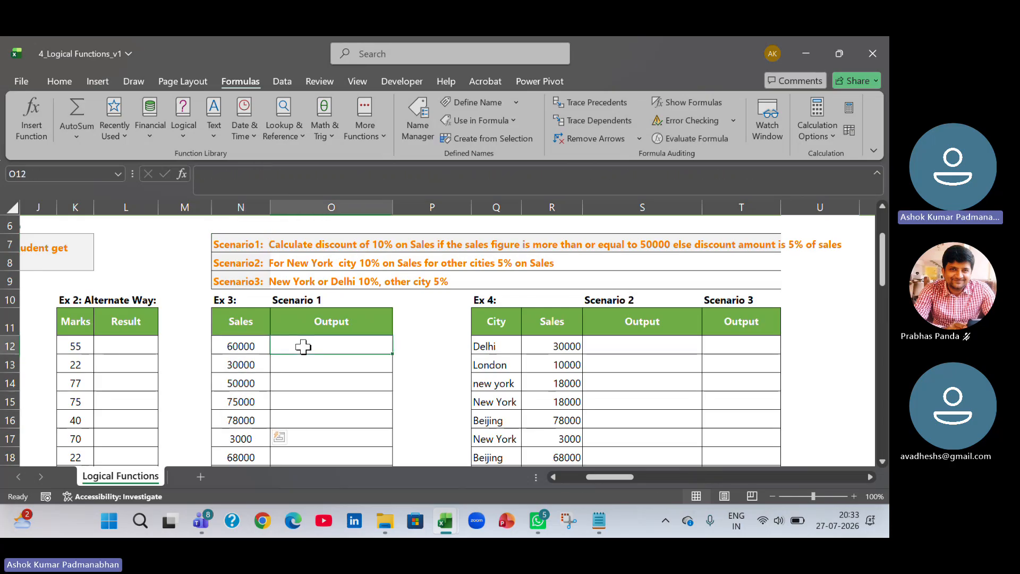
{"action": "left_click", "coordinate": [241, 348]}
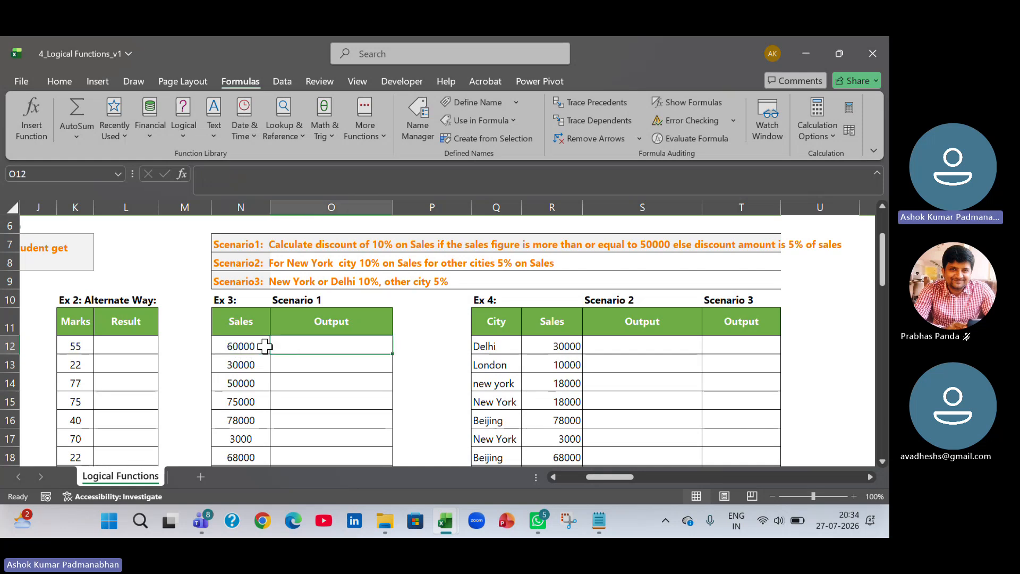
Enter the formula =IF(N12>=50000,10% *N12,5% * N12) in O12 for Scenario 1's first Sales value.
{"action": "left_click", "coordinate": [298, 344]}
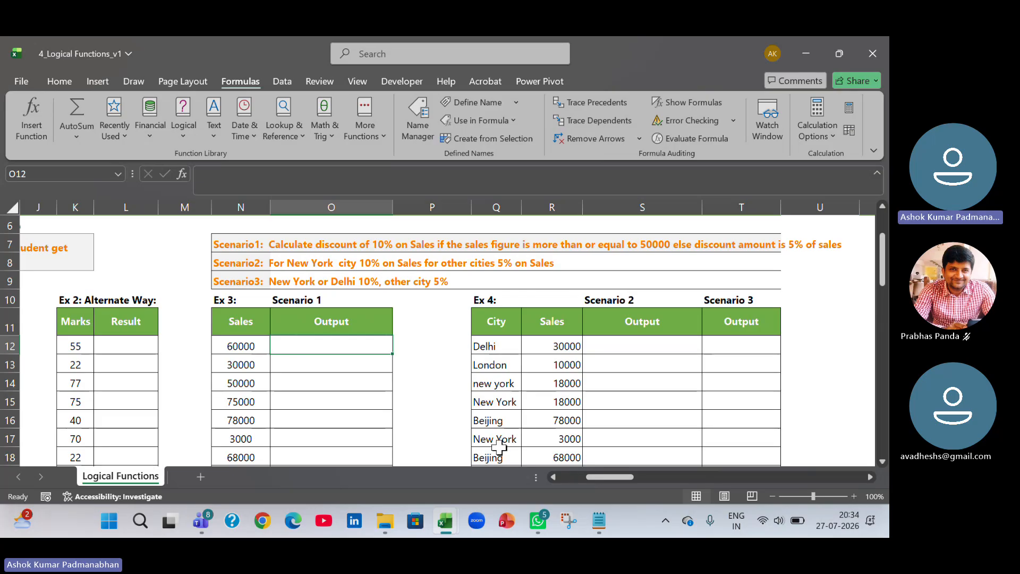
{"action": "type", "text": "=if("}
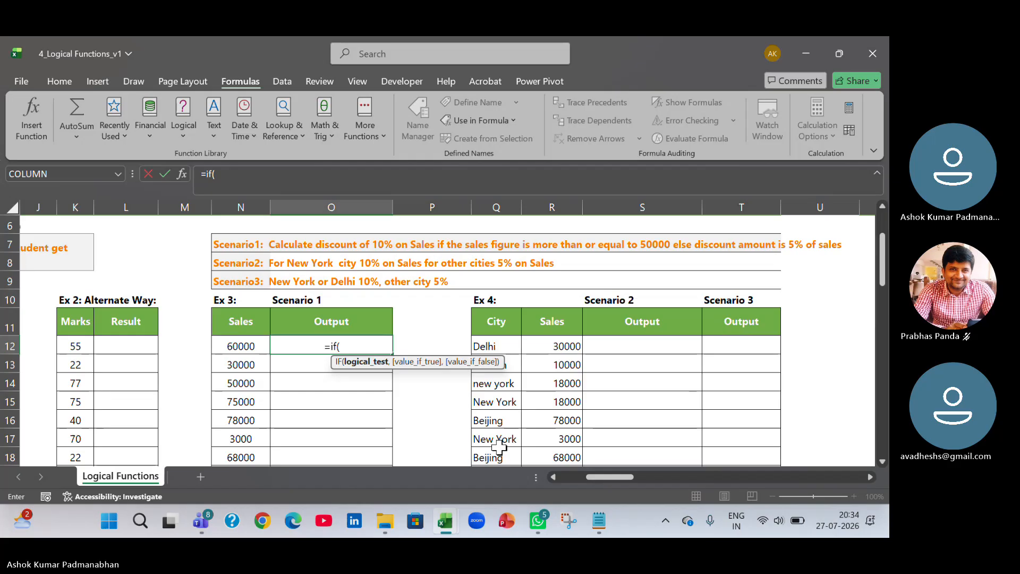
{"action": "key", "text": "Left"}
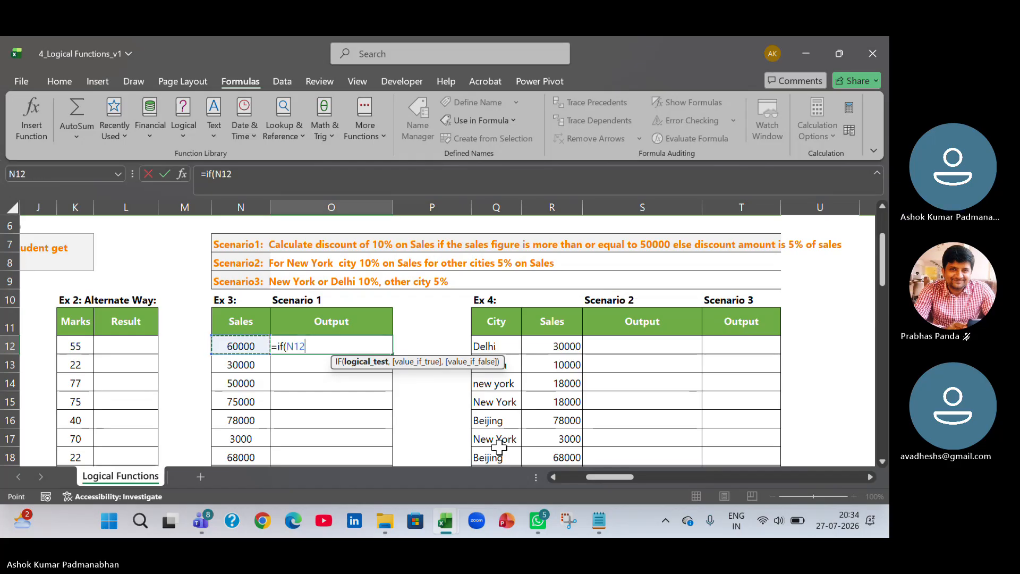
{"action": "type", "text": ">="}
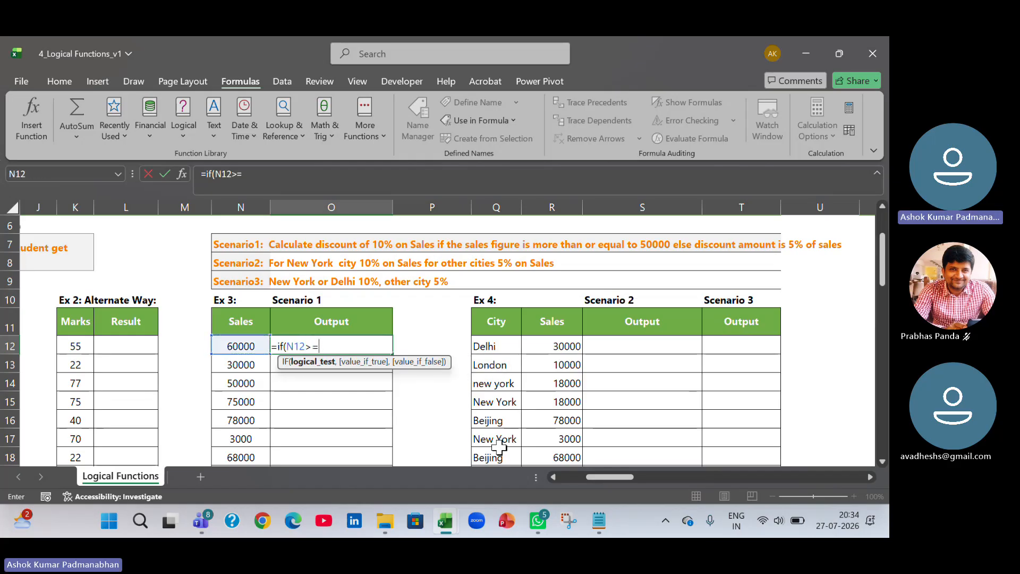
{"action": "type", "text": "50000,10"}
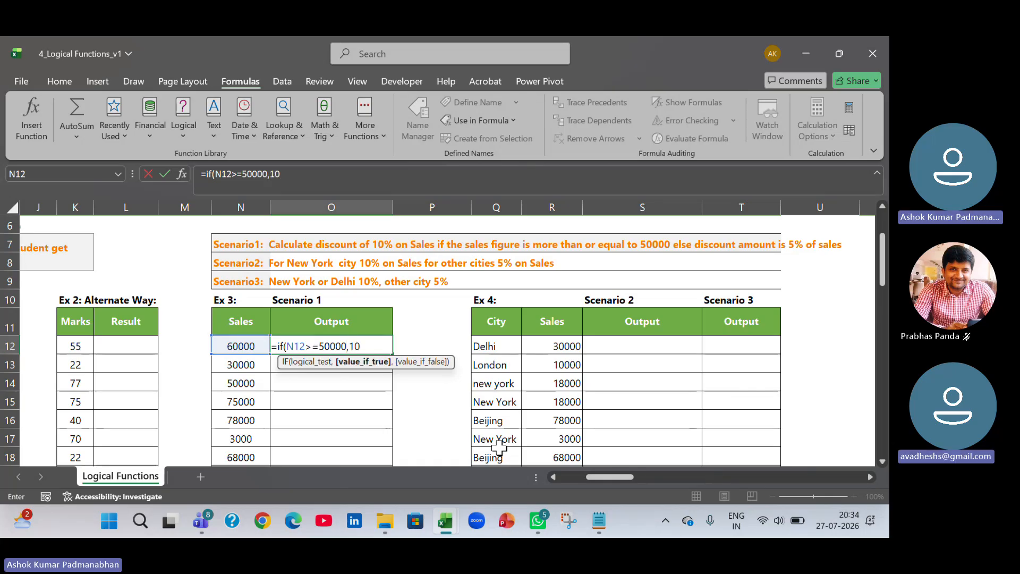
{"action": "type", "text": "% *"}
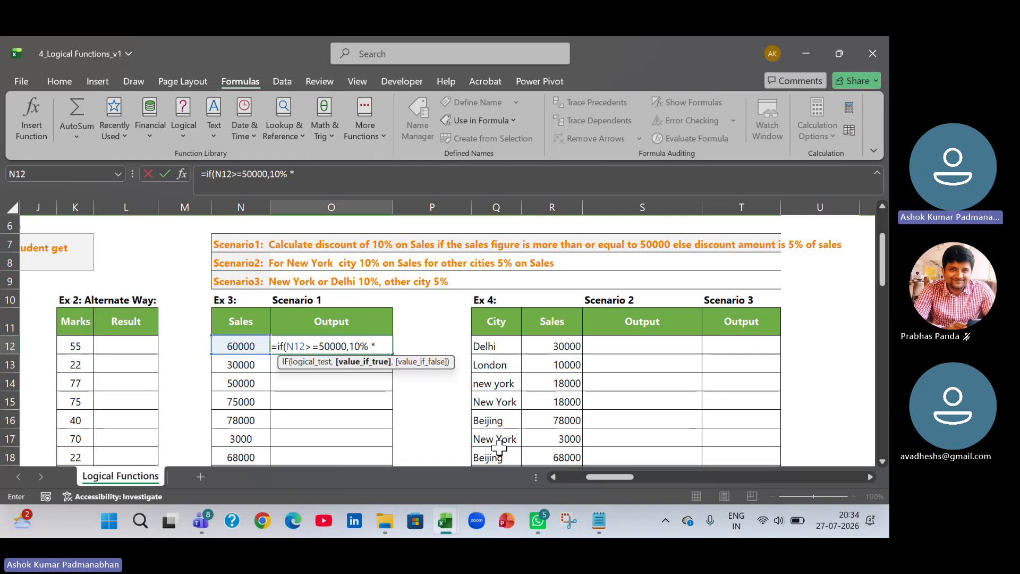
{"action": "key", "text": "Left"}
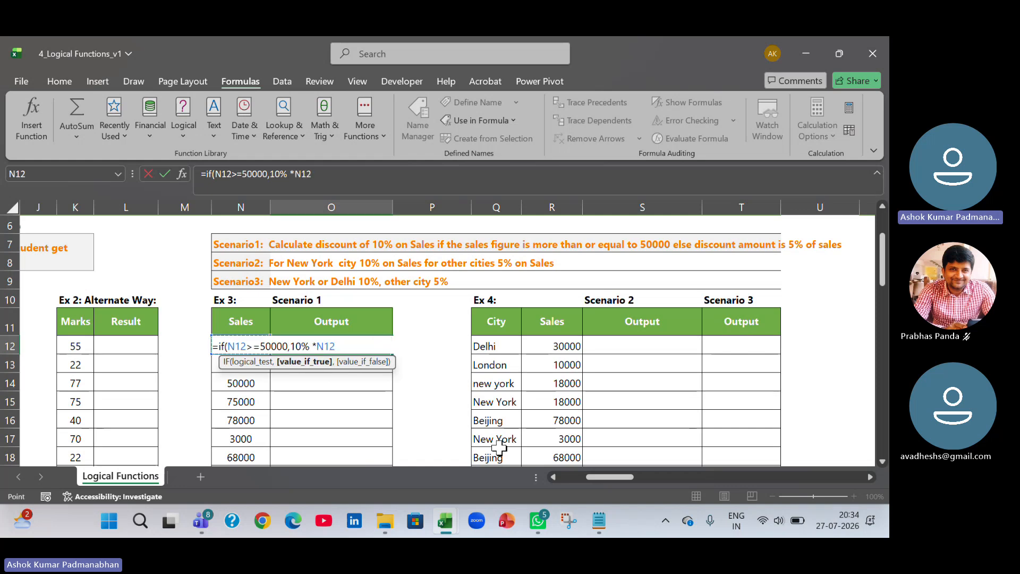
{"action": "type", "text": ","}
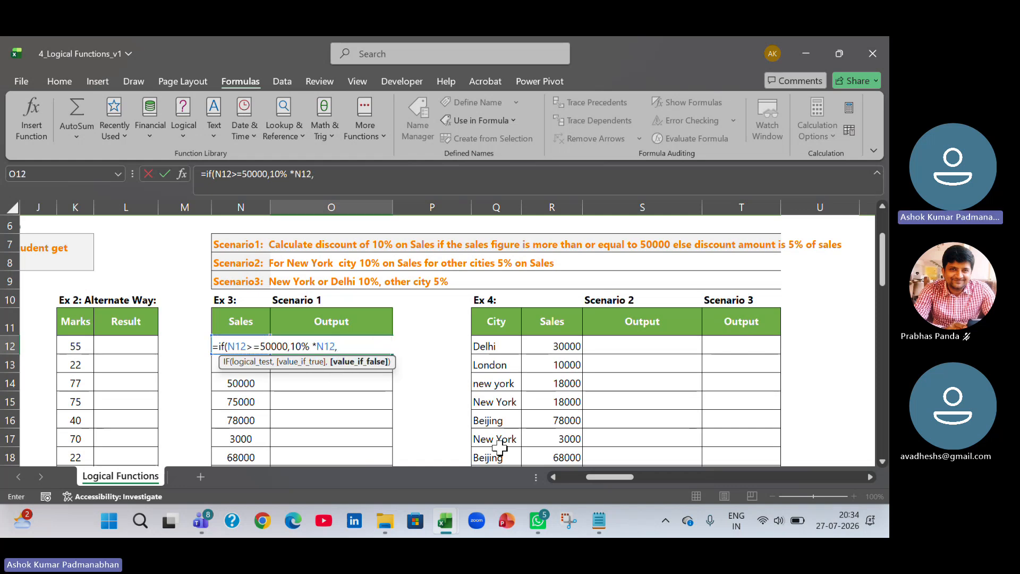
{"action": "type", "text": "5% *"}
{"action": "key", "text": "Left"}
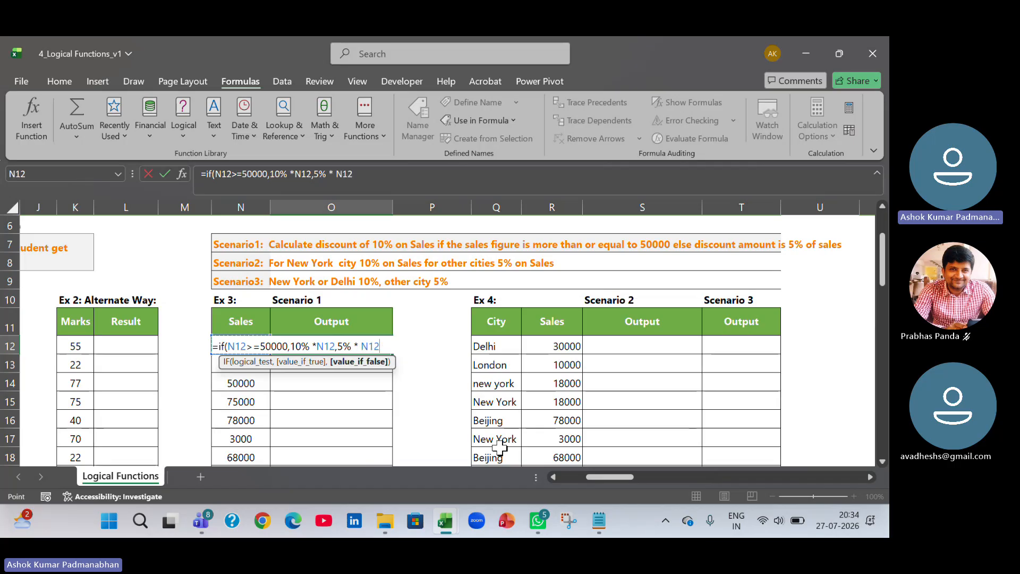
{"action": "type", "text": ")"}
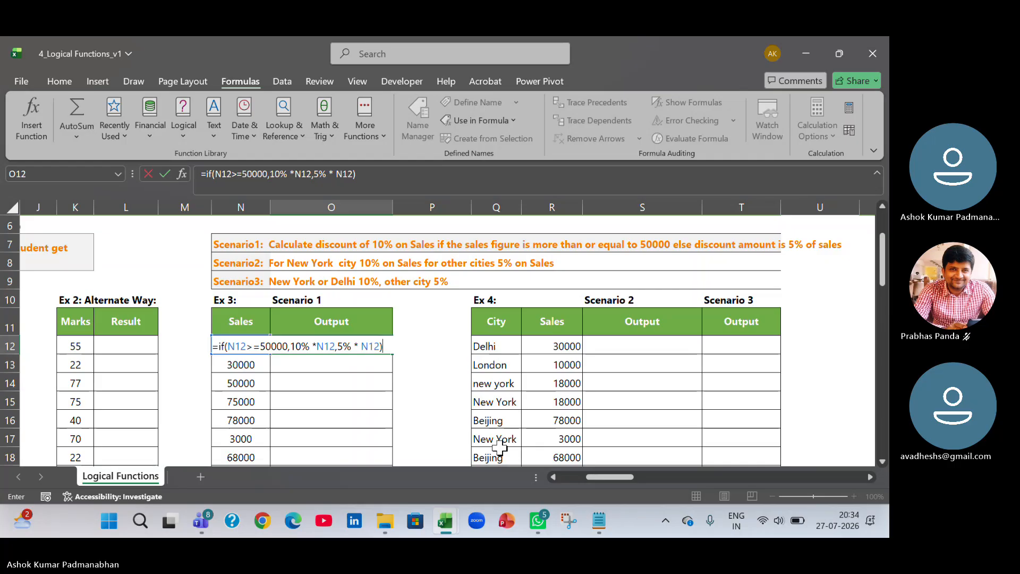
{"action": "key", "text": "Return"}
Fill the O12 discount formula down the Scenario 1 Output column.
{"action": "left_click", "coordinate": [355, 343]}
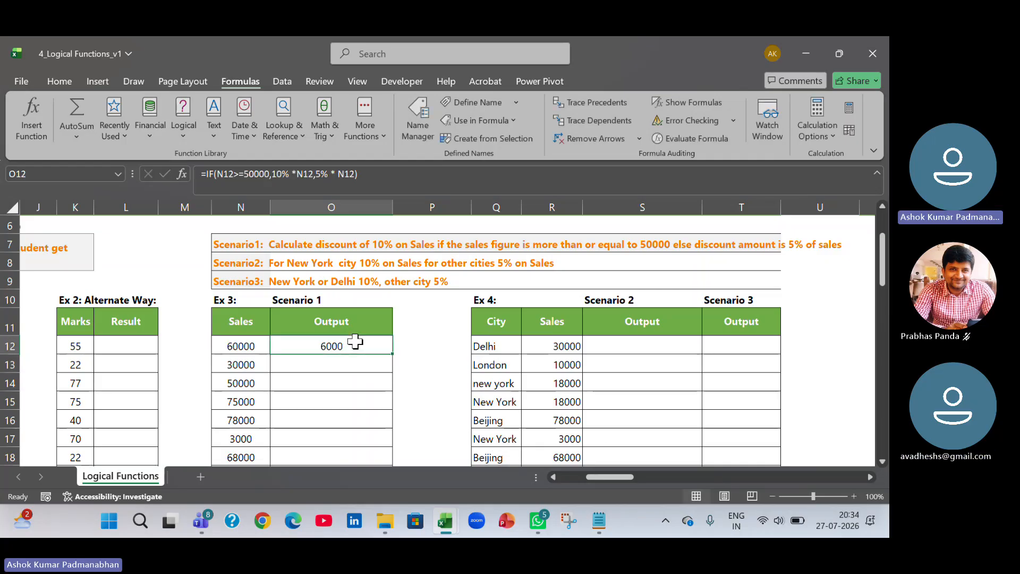
{"action": "double_click", "coordinate": [393, 354]}
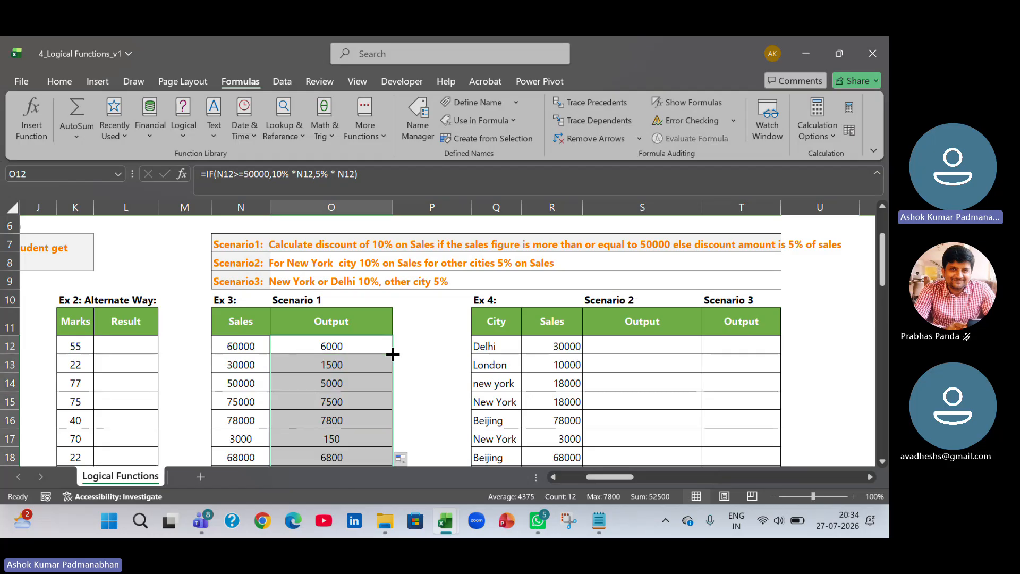
Step through O12's discount formula with Evaluate Formula until the final result, then close the evaluator.
{"action": "left_click", "coordinate": [364, 347]}
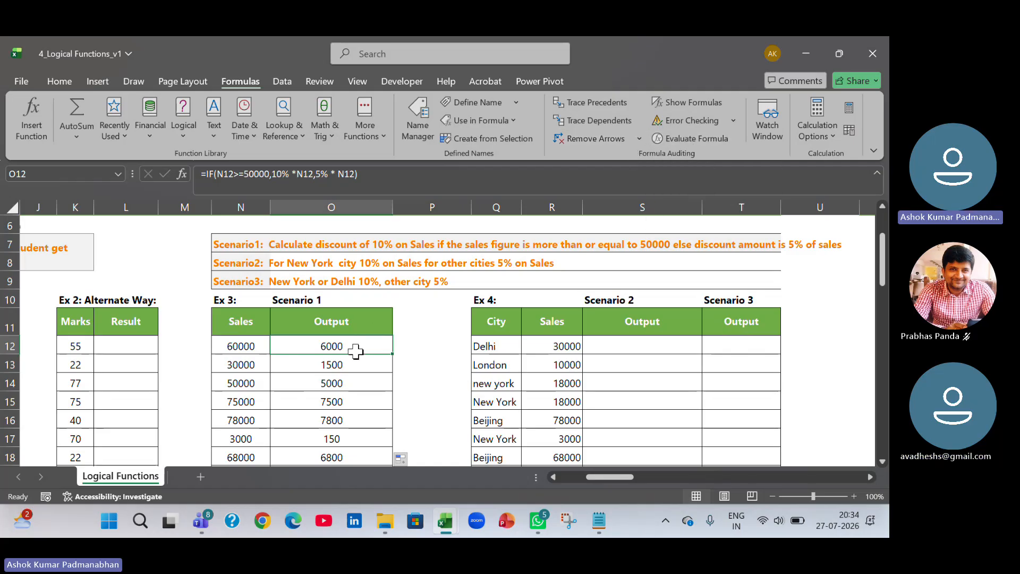
{"action": "left_click", "coordinate": [692, 140]}
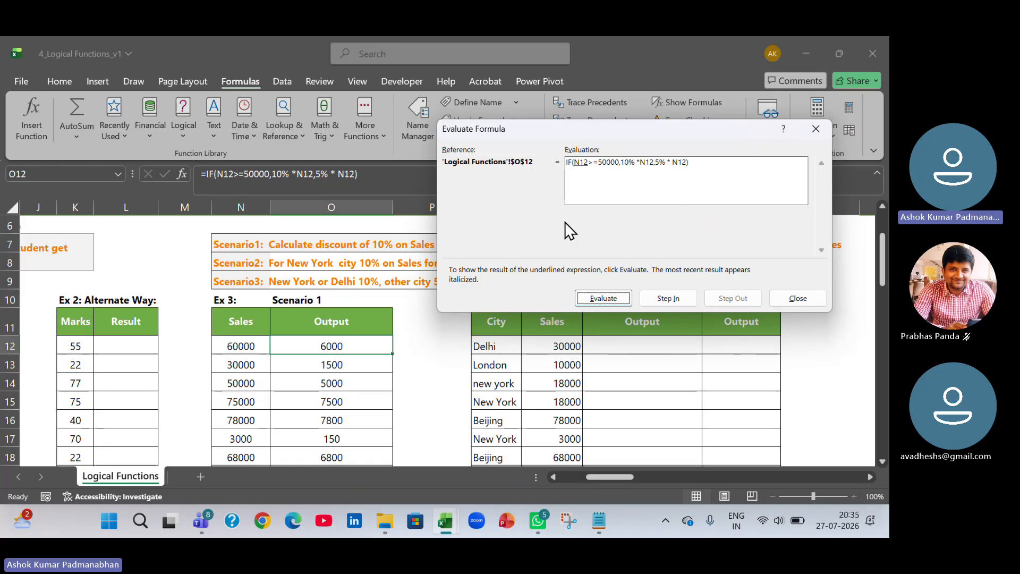
{"action": "left_click", "coordinate": [613, 301]}
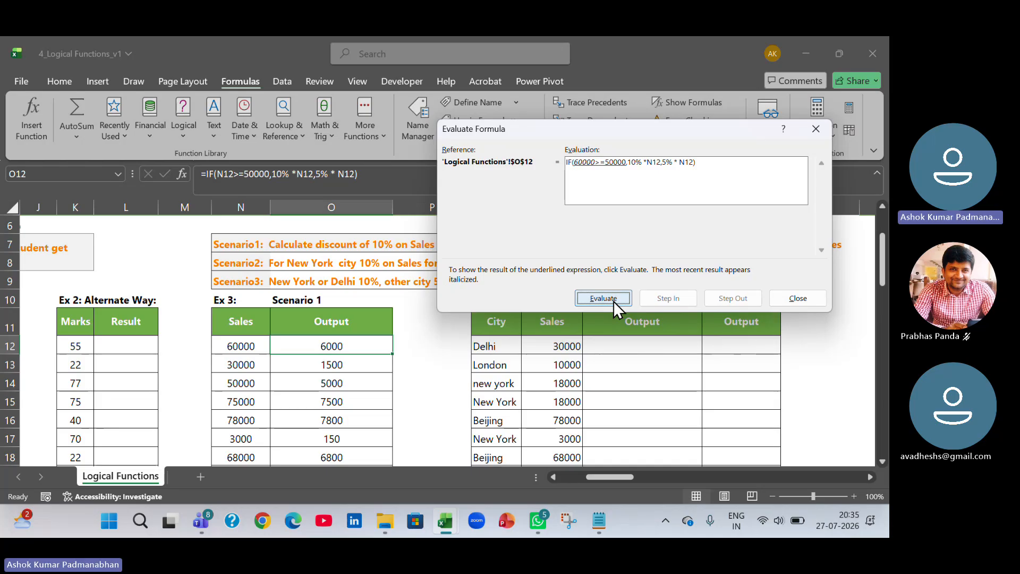
{"action": "left_click", "coordinate": [614, 301]}
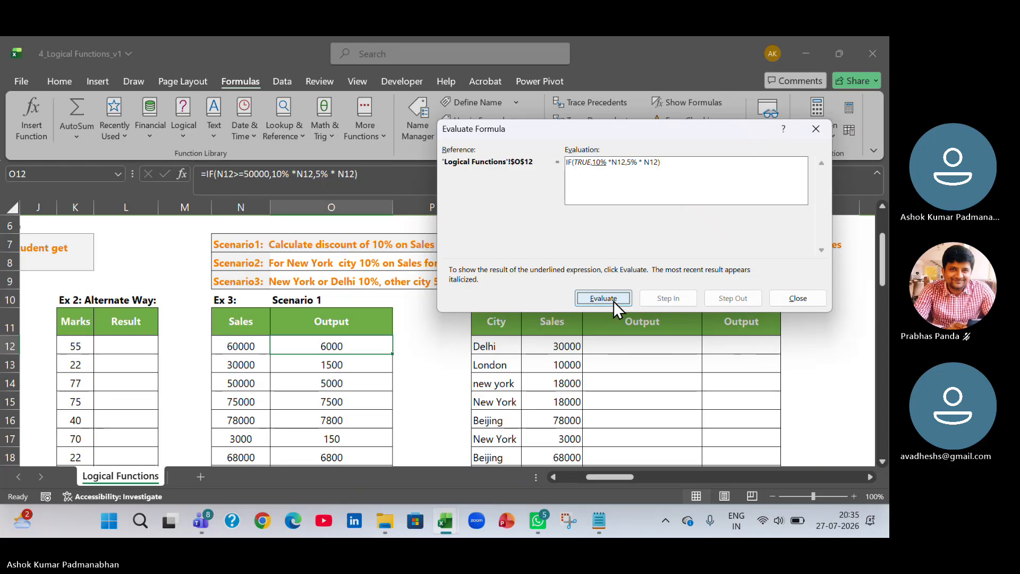
{"action": "left_click", "coordinate": [614, 300]}
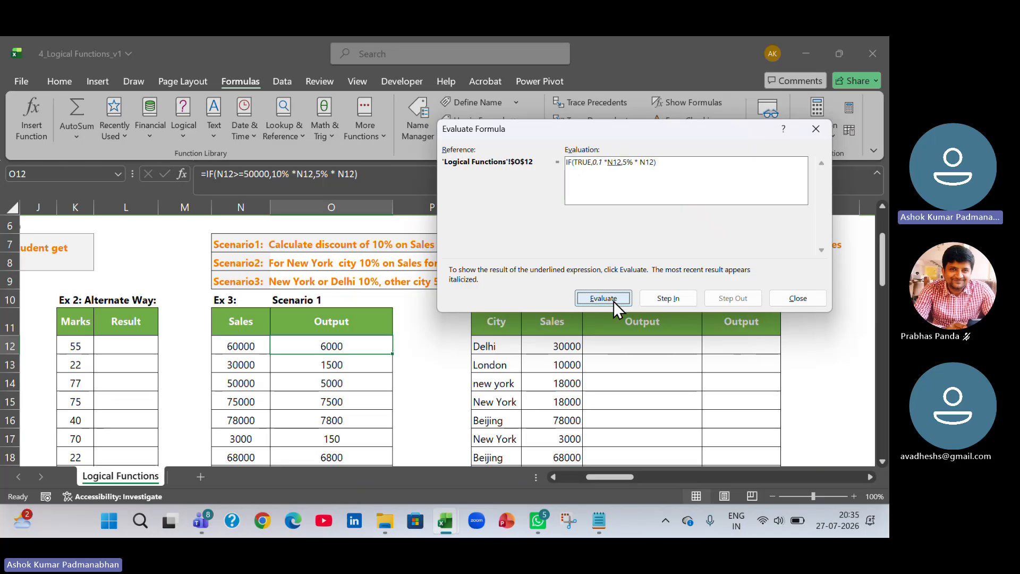
{"action": "left_click", "coordinate": [614, 301]}
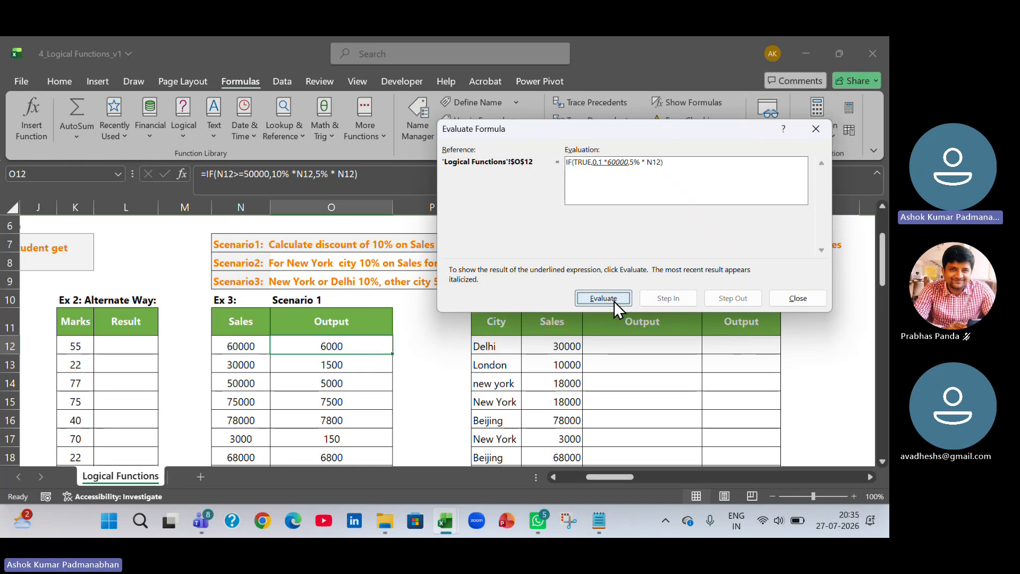
{"action": "left_click", "coordinate": [615, 301]}
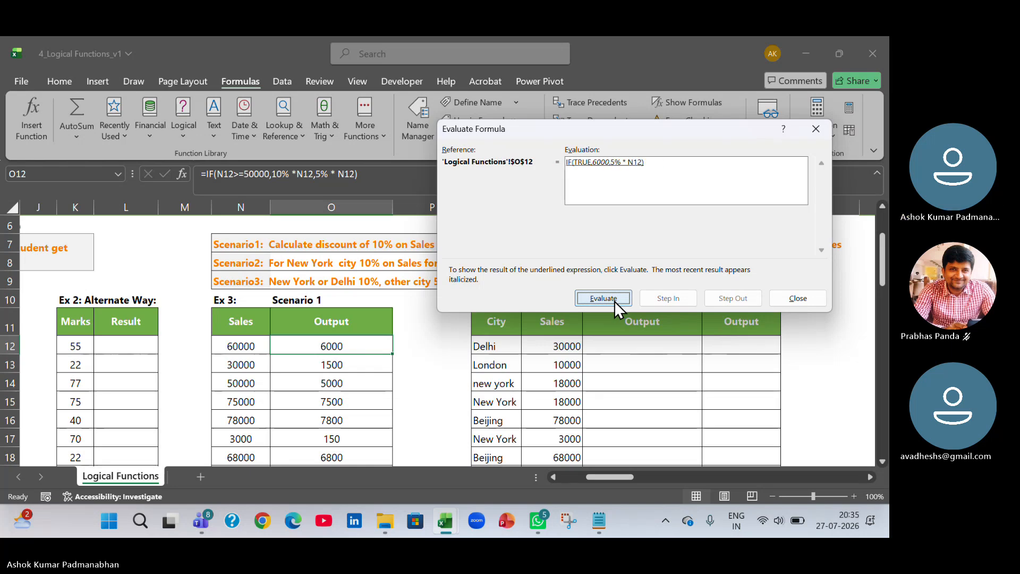
{"action": "left_click", "coordinate": [615, 300]}
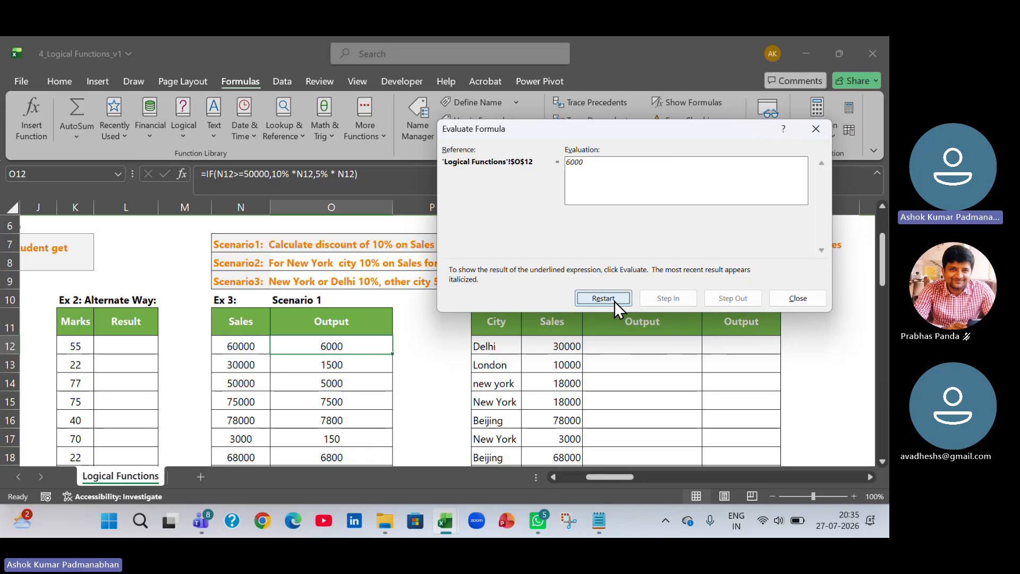
{"action": "left_click", "coordinate": [794, 297]}
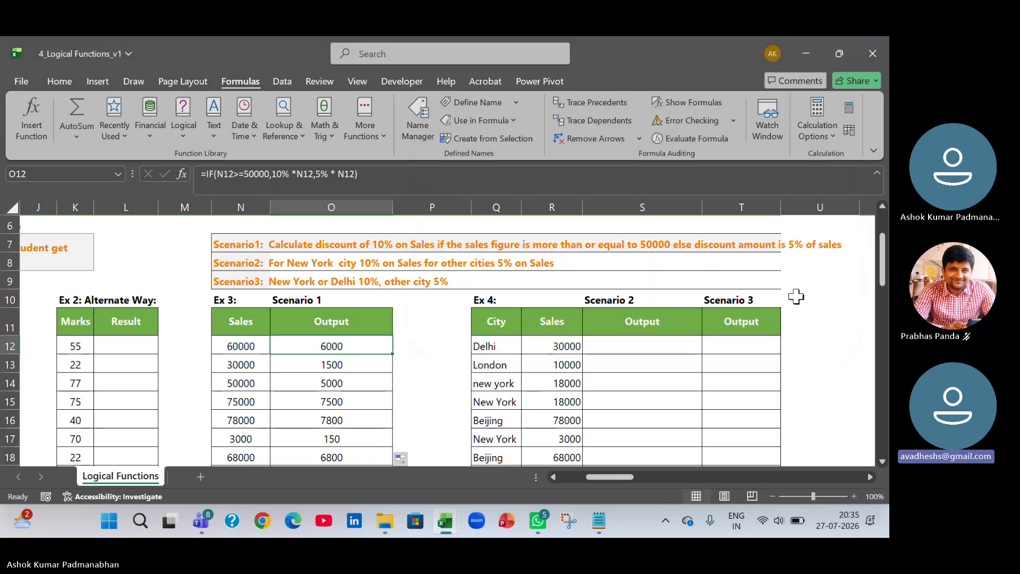
Open O12's formula in the cell to review its references, then confirm it unchanged.
{"action": "double_click", "coordinate": [360, 346]}
{"action": "left_click", "coordinate": [397, 347]}
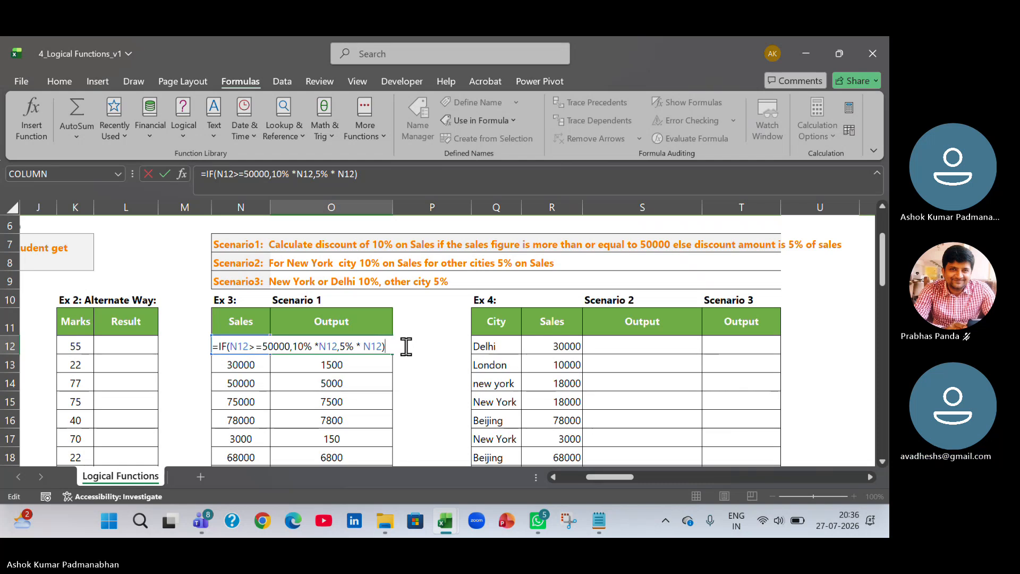
{"action": "key", "text": "Return"}
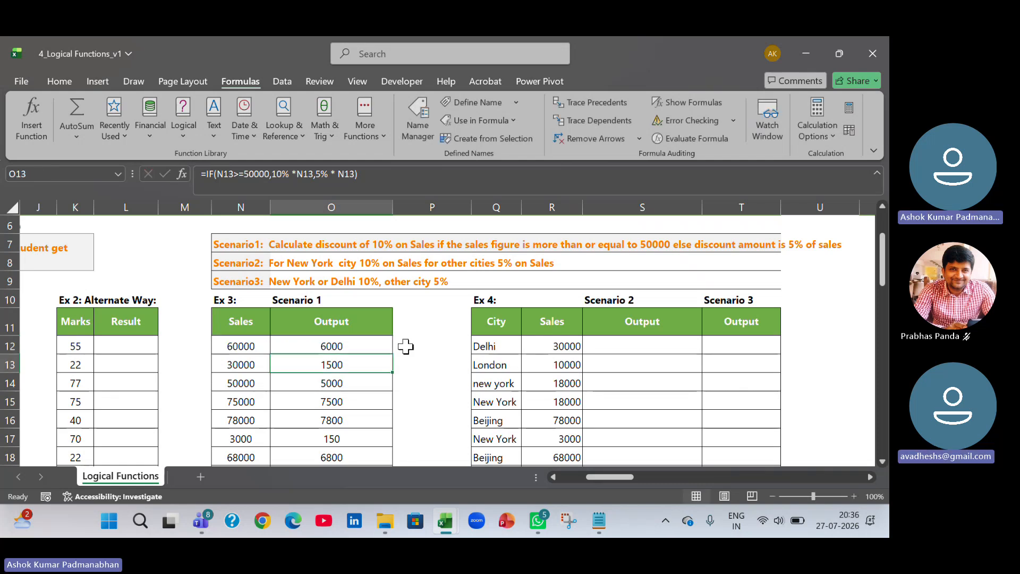
Evaluate O12's discount formula again step by step to the final value, then close the evaluator.
{"action": "left_click", "coordinate": [362, 346]}
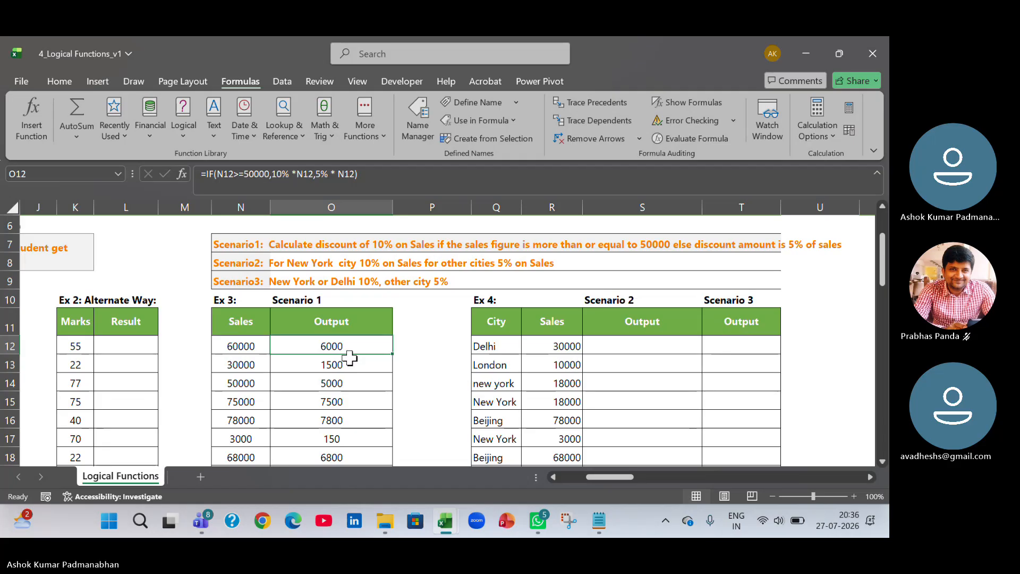
{"action": "left_click", "coordinate": [687, 139]}
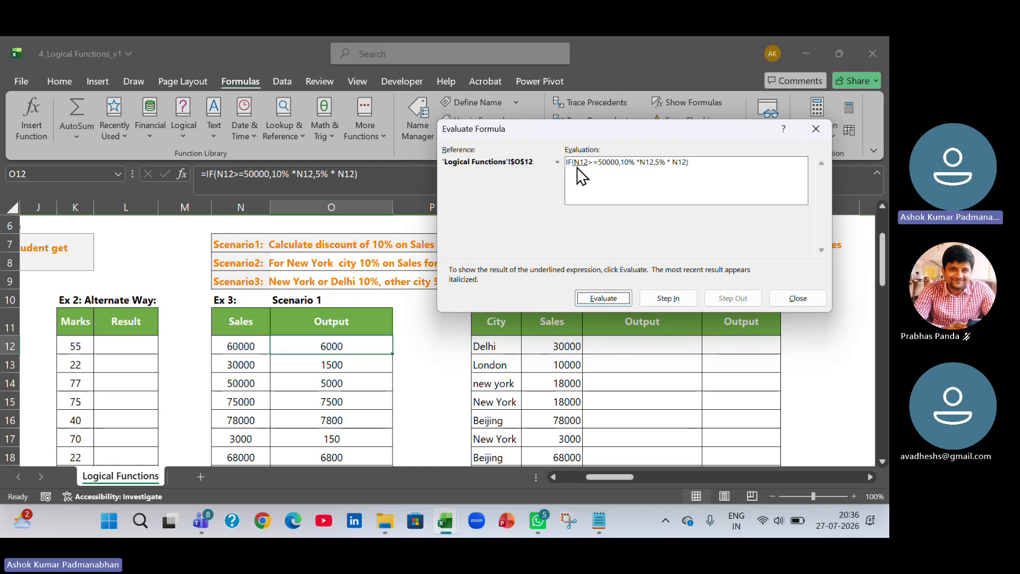
{"action": "left_click", "coordinate": [609, 299]}
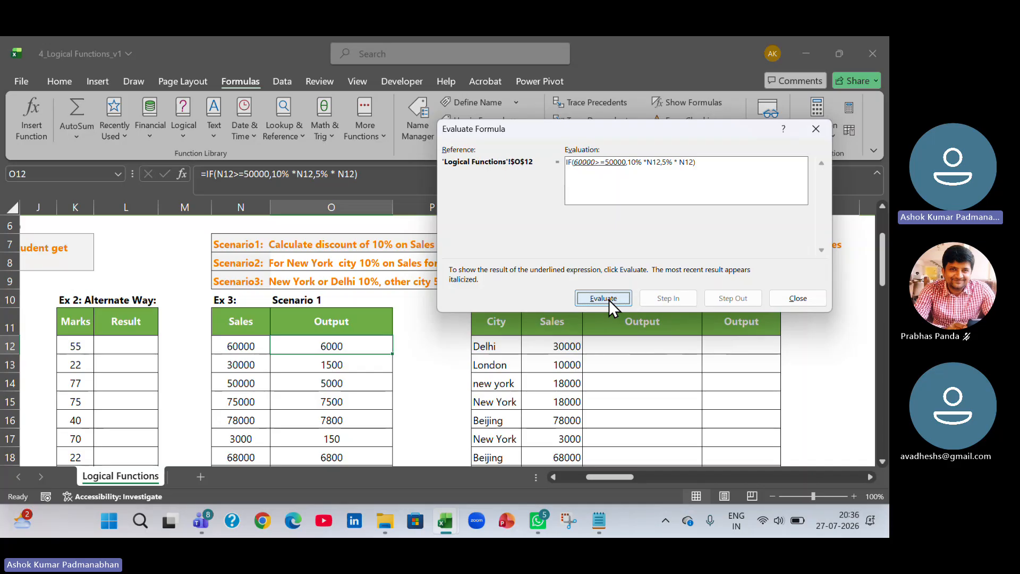
{"action": "left_click", "coordinate": [609, 299]}
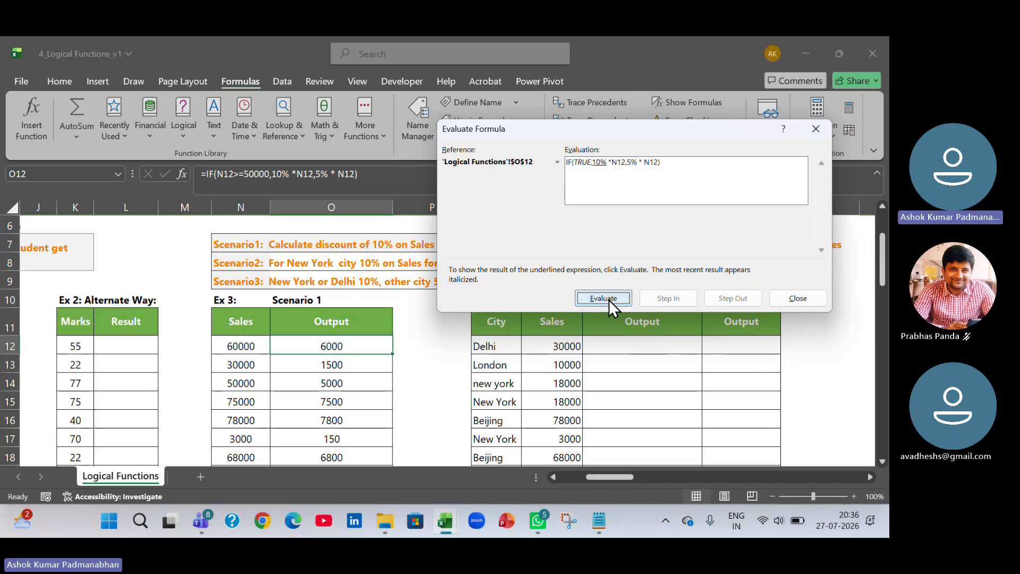
{"action": "left_click", "coordinate": [606, 169]}
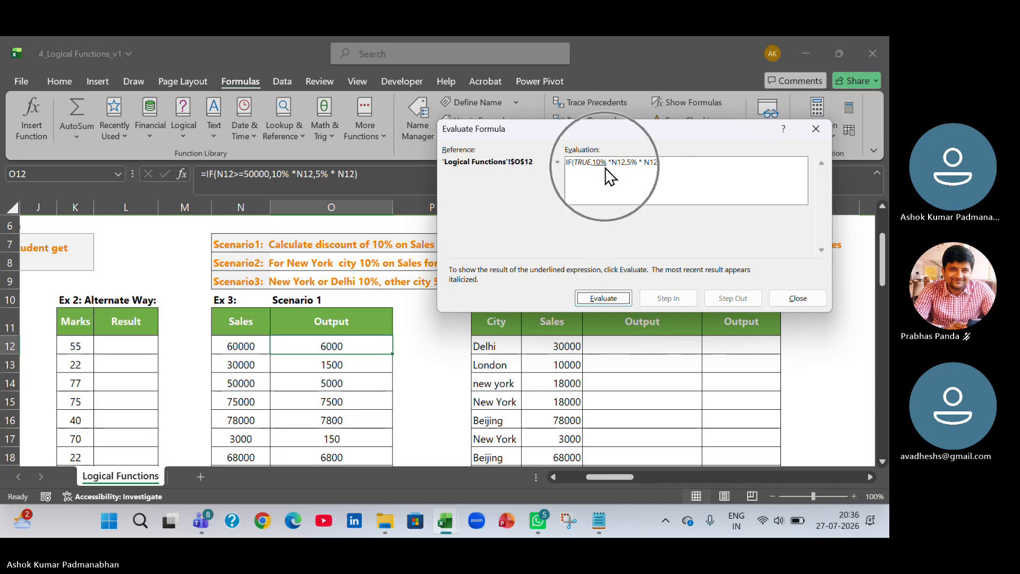
{"action": "left_click", "coordinate": [615, 298]}
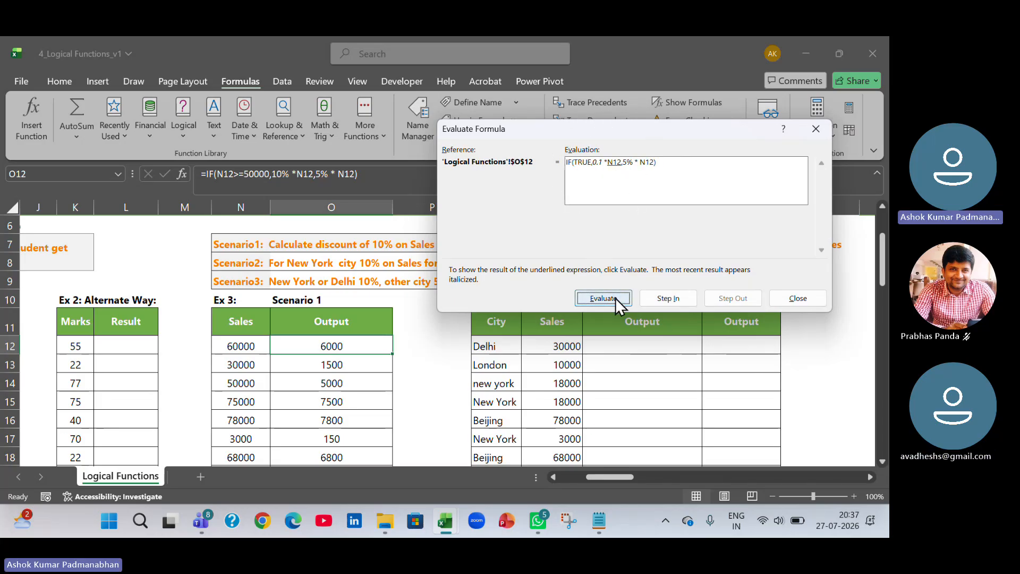
{"action": "left_click", "coordinate": [616, 297]}
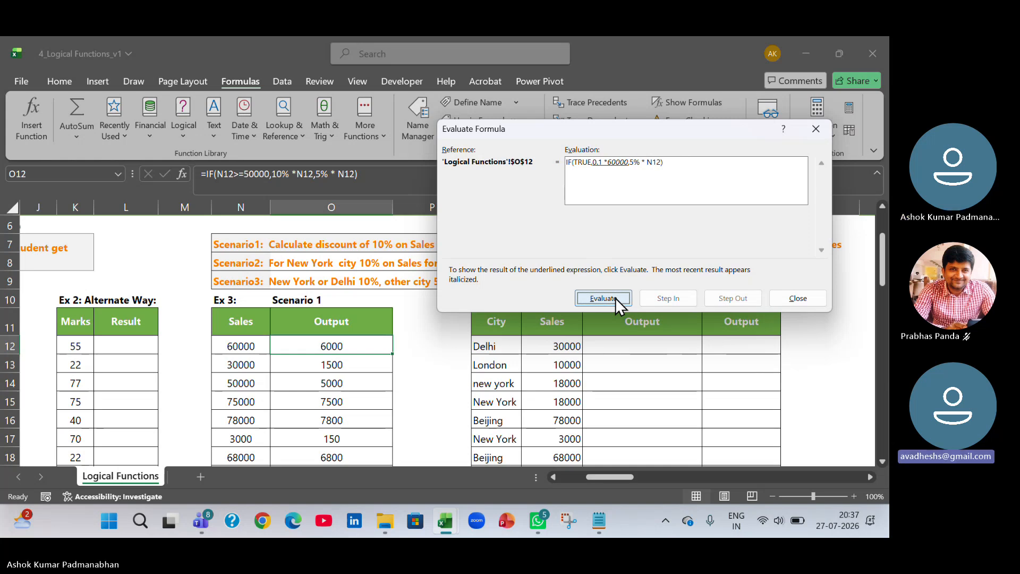
{"action": "left_click", "coordinate": [615, 297]}
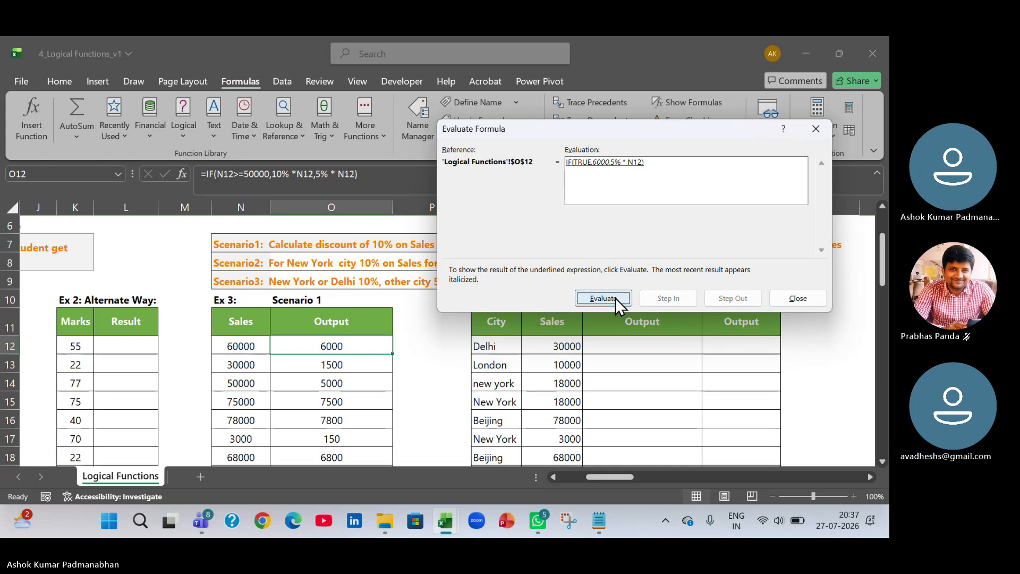
{"action": "left_click", "coordinate": [615, 298]}
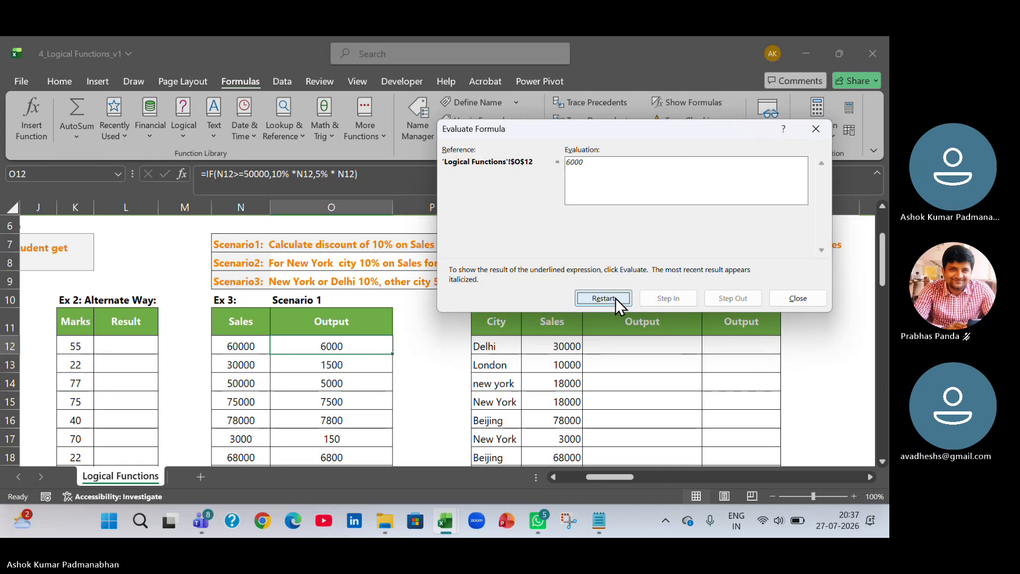
{"action": "left_click", "coordinate": [812, 301]}
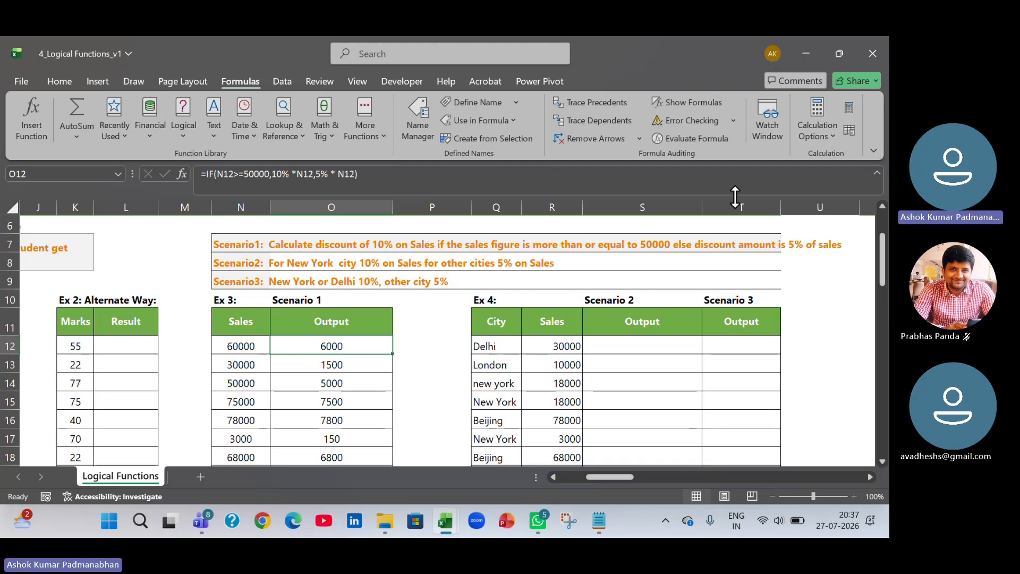
Evaluate O12's discount formula again, stepping into and out of the N12 reference each time, through to the final value, then close.
{"action": "left_click", "coordinate": [713, 138]}
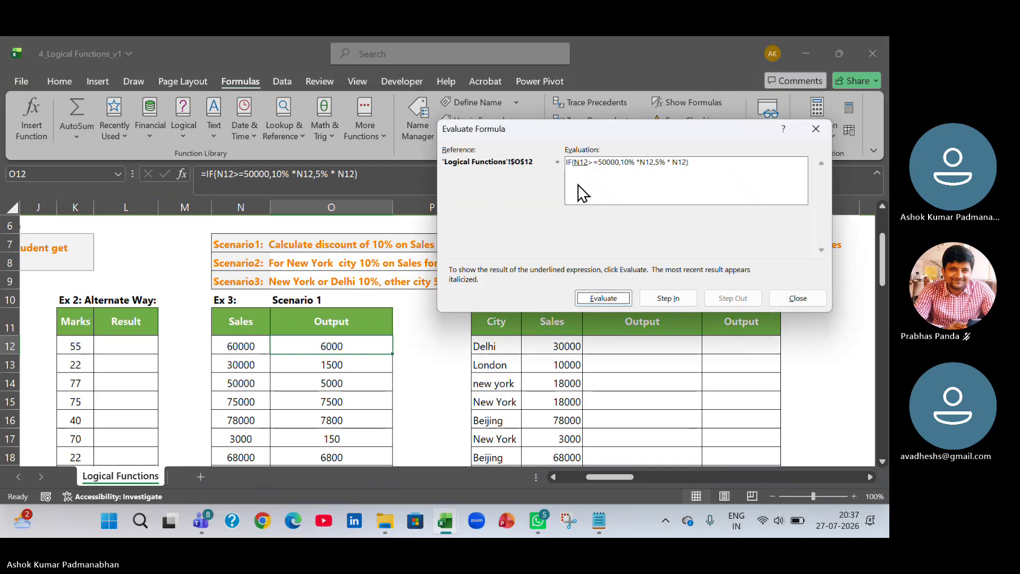
{"action": "left_click", "coordinate": [666, 300]}
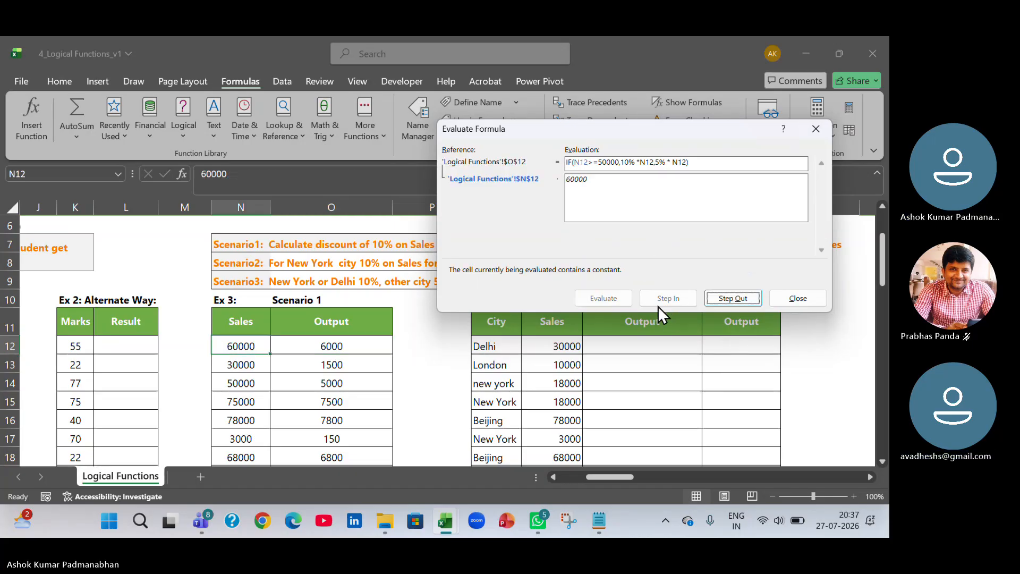
{"action": "left_click", "coordinate": [731, 300]}
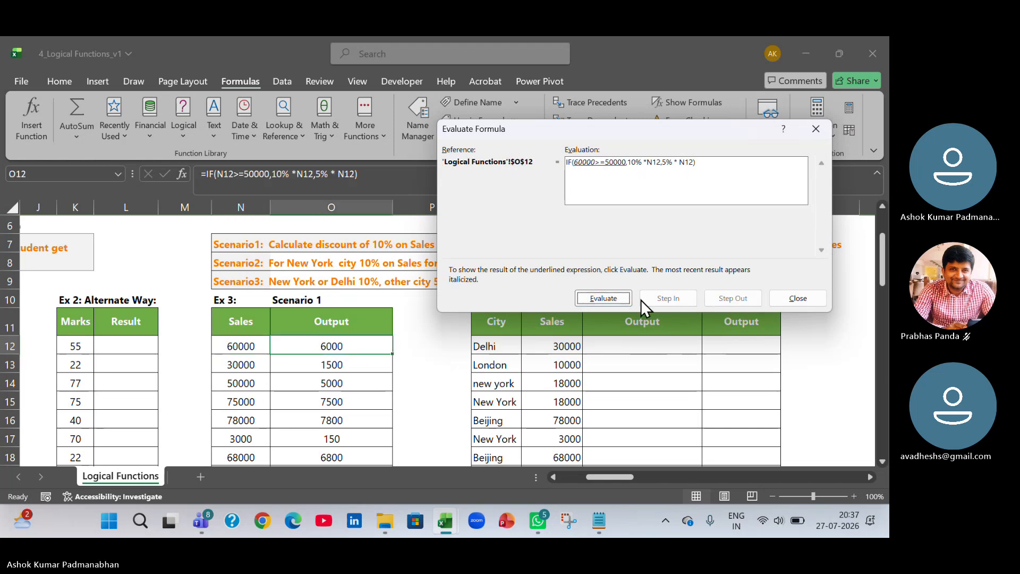
{"action": "left_click", "coordinate": [601, 295]}
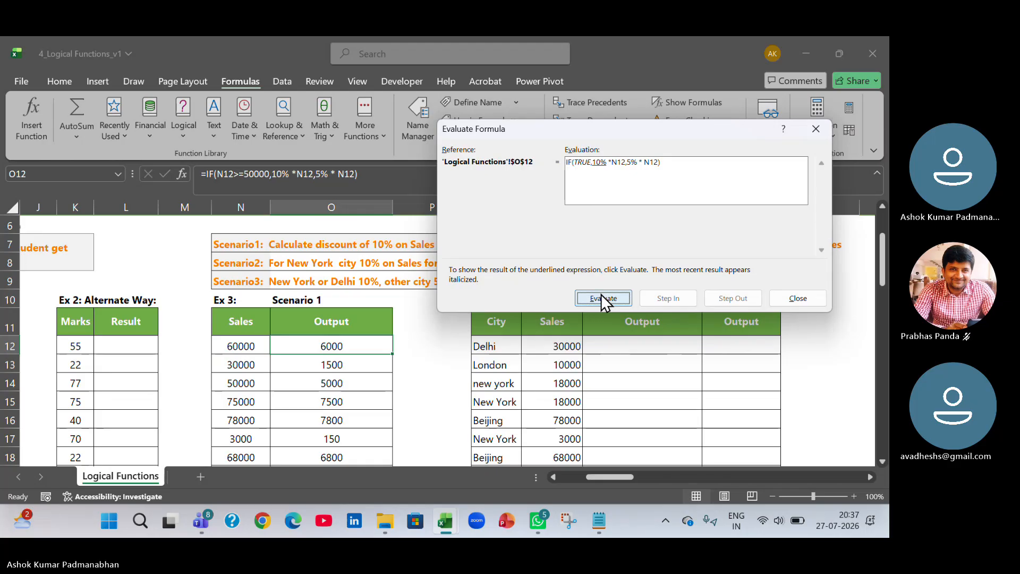
{"action": "left_click", "coordinate": [608, 298]}
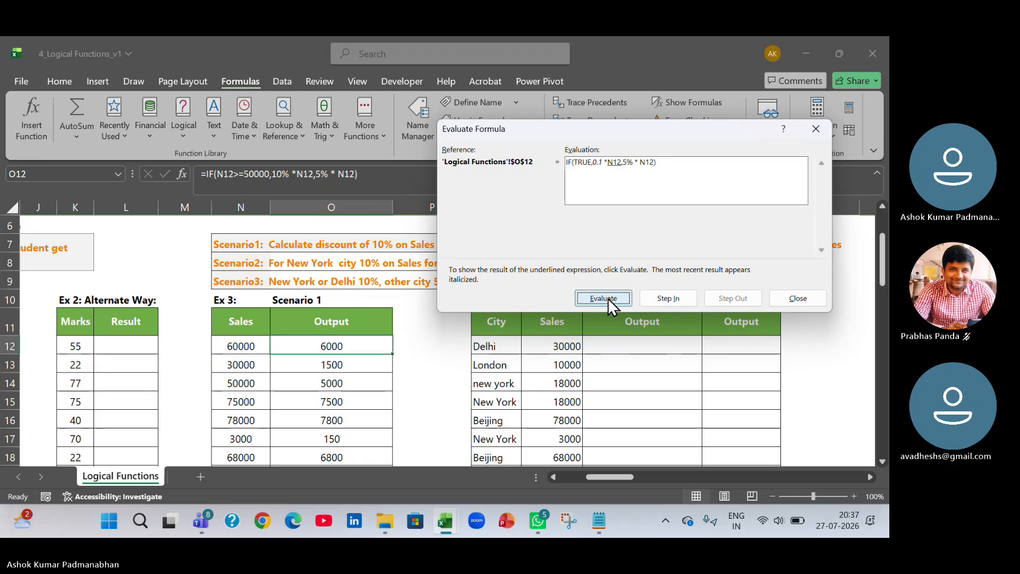
{"action": "left_click", "coordinate": [667, 301]}
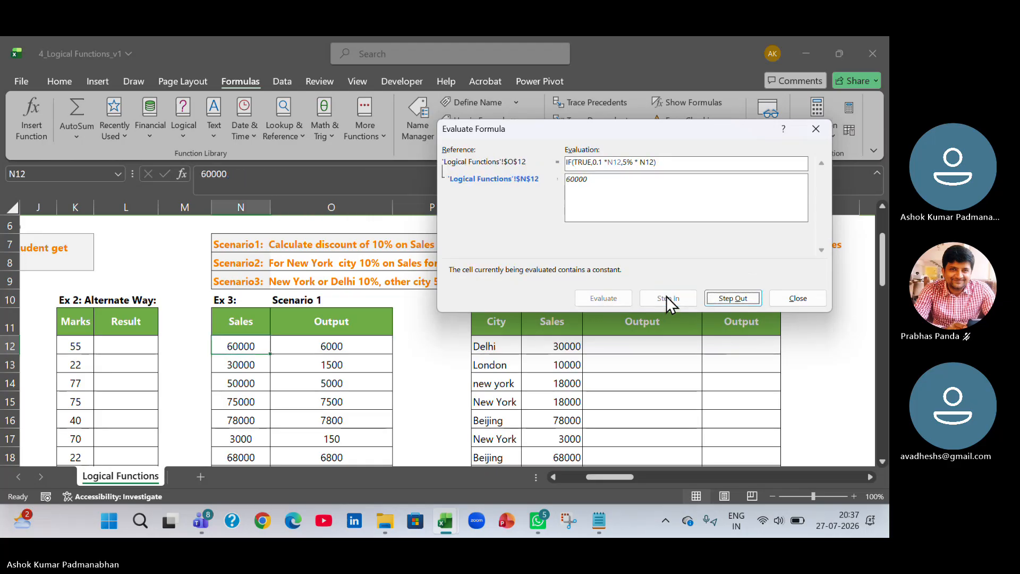
{"action": "left_click", "coordinate": [736, 297]}
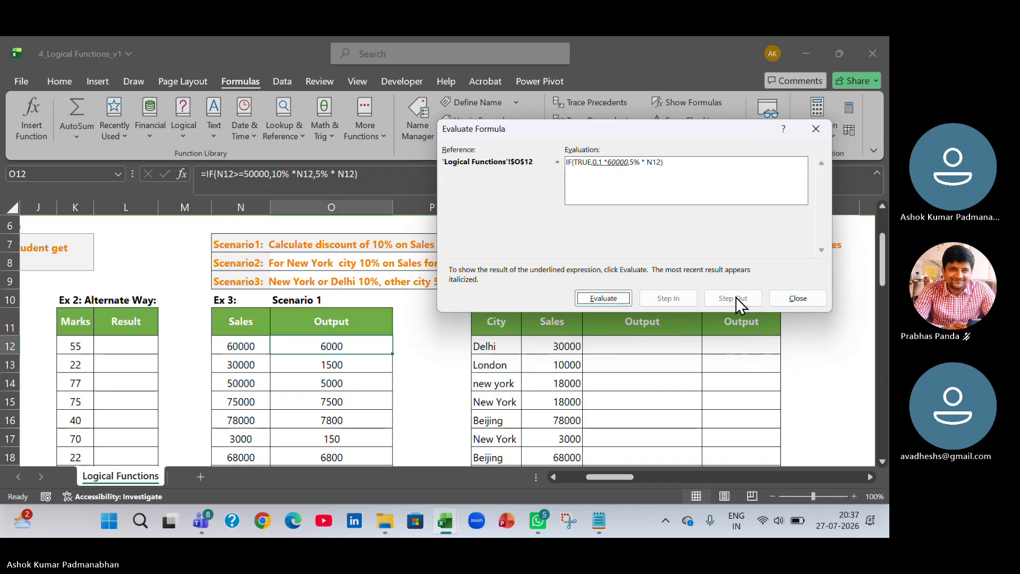
{"action": "left_click", "coordinate": [621, 302]}
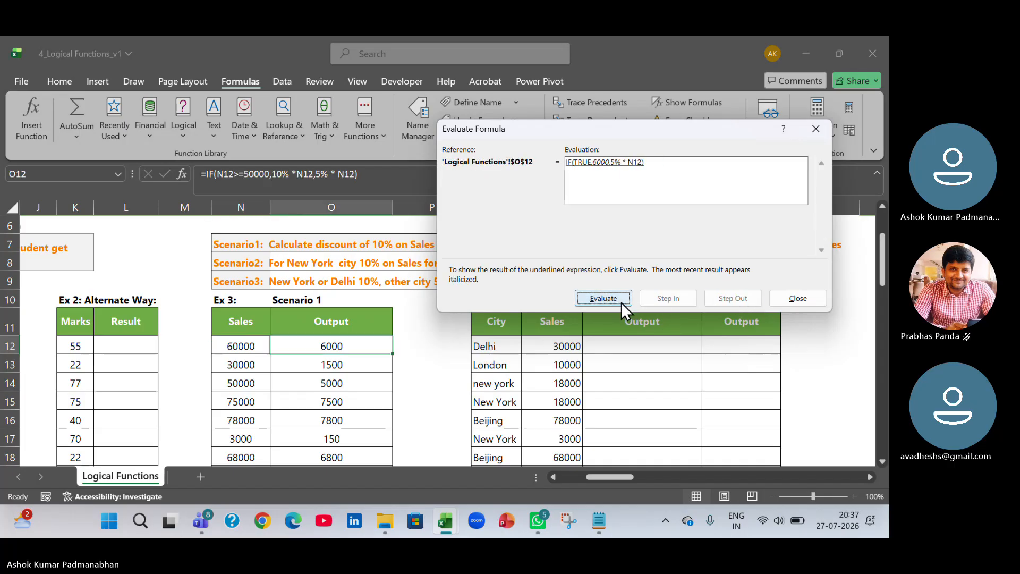
{"action": "left_click", "coordinate": [621, 302]}
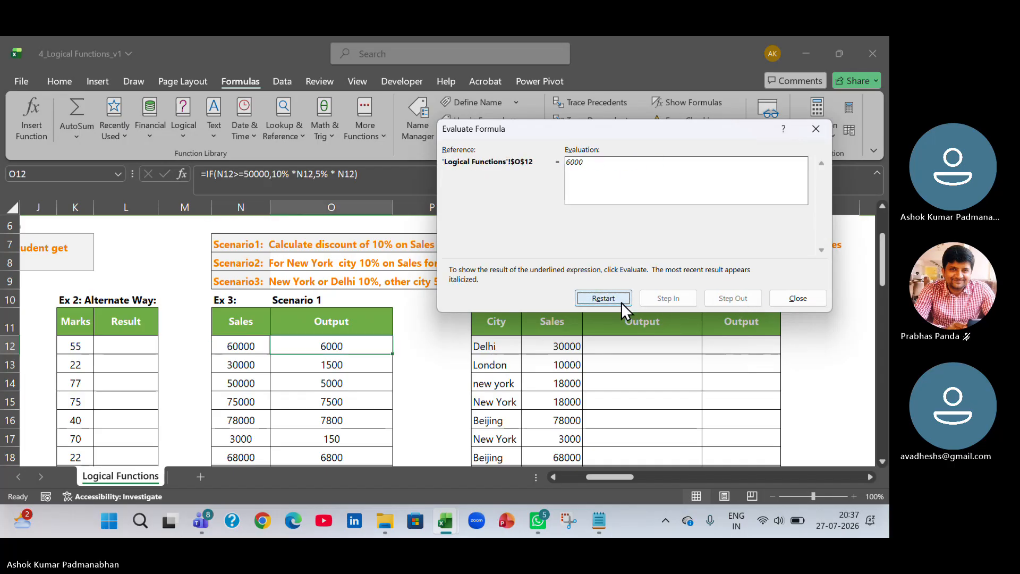
{"action": "left_click", "coordinate": [805, 301]}
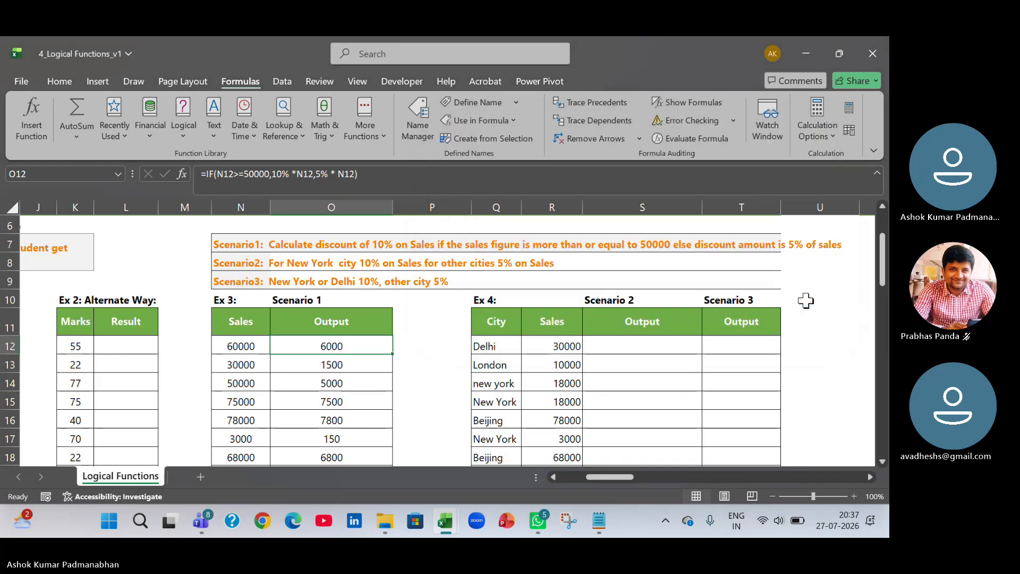
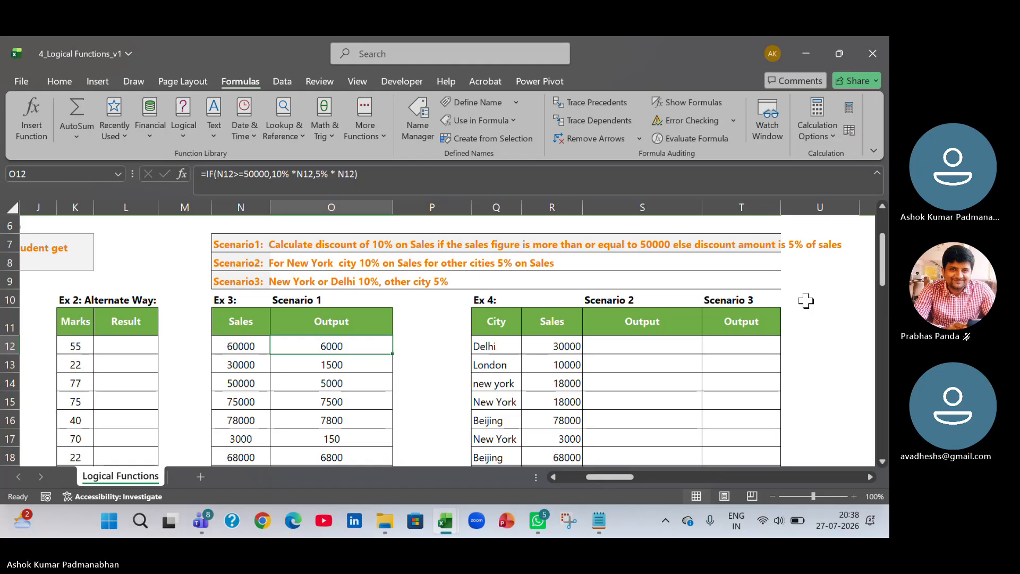
Open O12's discount formula in the cell and confirm it without changes.
{"action": "key", "text": "F2"}
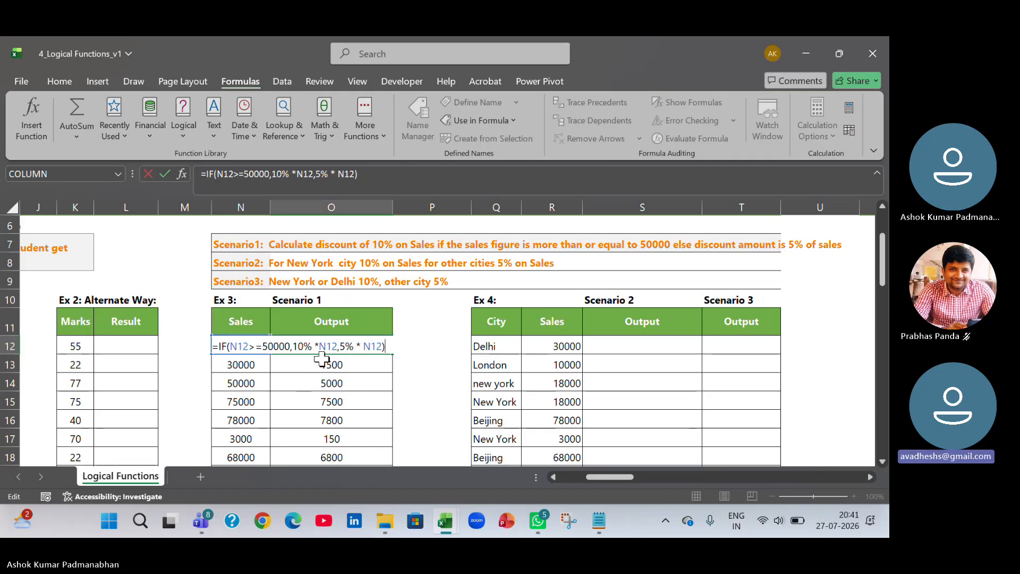
{"action": "key", "text": "Return"}
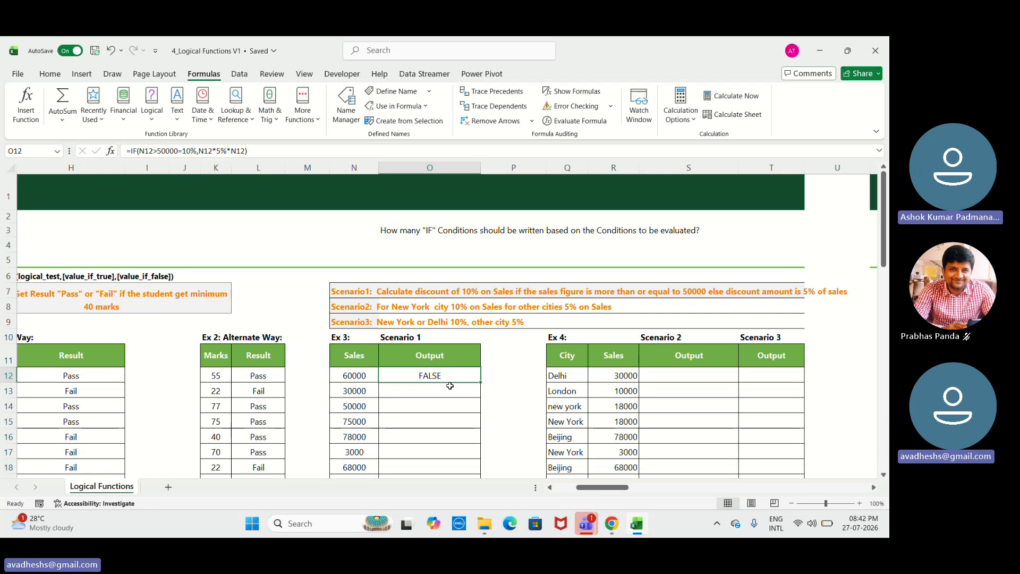
{"action": "key", "text": "XF86AudioRaiseVolume"}
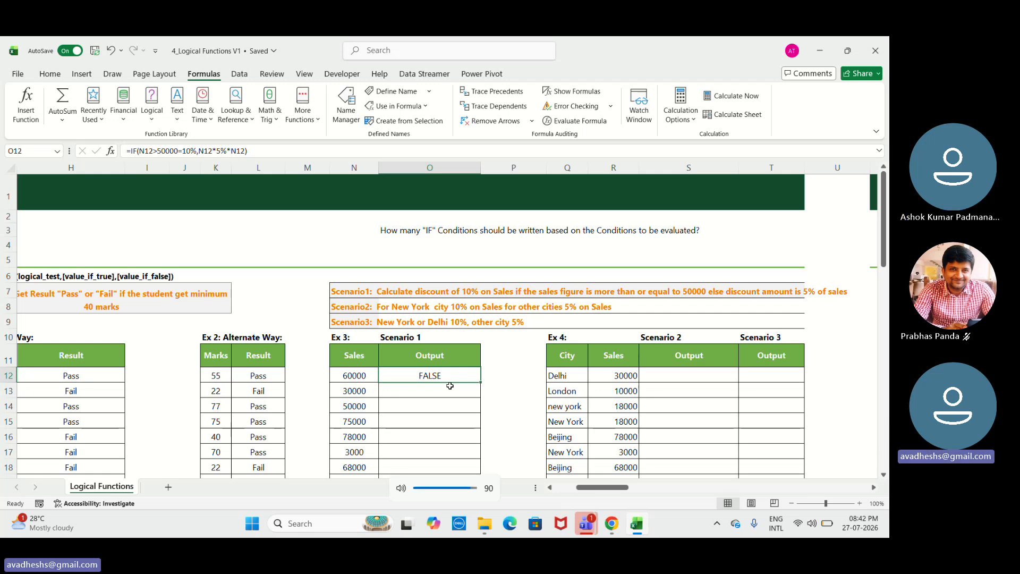
{"action": "key", "text": "XF86AudioLowerVolume"}
{"action": "key", "text": "XF86AudioLowerVolume"}
{"action": "key", "text": "XF86AudioLowerVolume"}
{"action": "key", "text": "XF86AudioLowerVolume"}
{"action": "key", "text": "XF86AudioLowerVolume"}
{"action": "key", "text": "XF86AudioLowerVolume"}
{"action": "key", "text": "XF86AudioLowerVolume"}
{"action": "key", "text": "XF86AudioLowerVolume"}
{"action": "key", "text": "XF86AudioLowerVolume"}
{"action": "key", "text": "XF86AudioLowerVolume"}
{"action": "key", "text": "XF86AudioLowerVolume"}
{"action": "key", "text": "XF86AudioLowerVolume"}
{"action": "key", "text": "XF86AudioLowerVolume"}
{"action": "key", "text": "XF86AudioLowerVolume"}
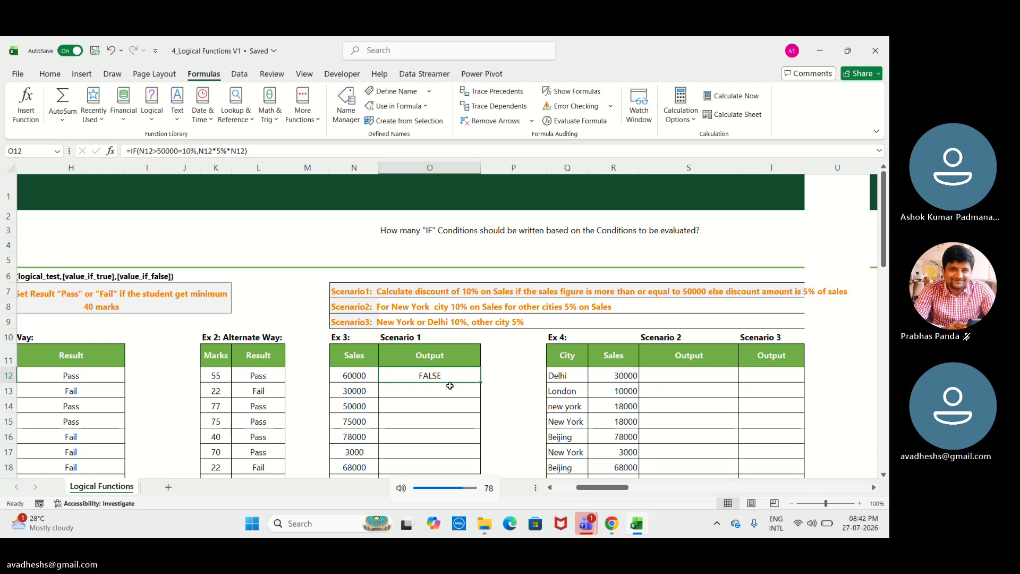
{"action": "key", "text": "XF86AudioLowerVolume"}
{"action": "key", "text": "XF86AudioLowerVolume"}
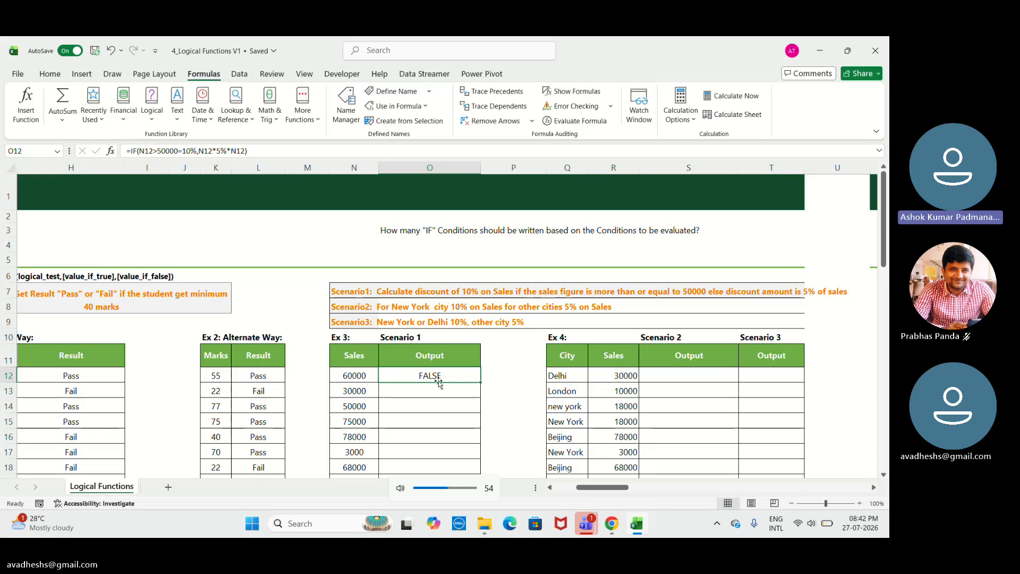
Try to rewrite O12's formula as =IF(N12>=50000,10%,*N12,5%*N12) and dismiss the formula error.
{"action": "double_click", "coordinate": [437, 377]}
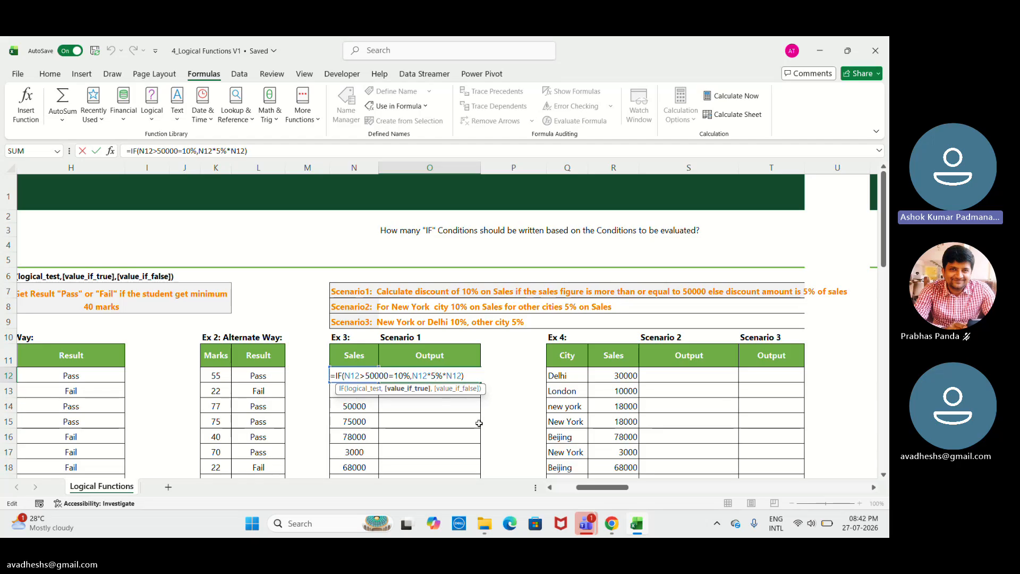
{"action": "left_click", "coordinate": [389, 375]}
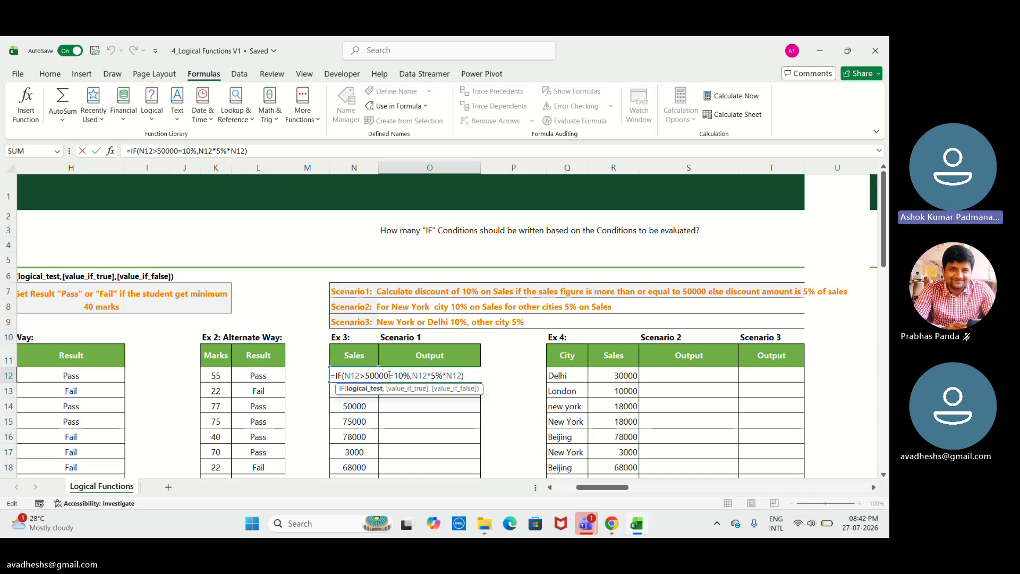
{"action": "key", "text": "BackSpace"}
{"action": "key", "text": "BackSpace"}
{"action": "key", "text": "BackSpace"}
{"action": "key", "text": "BackSpace"}
{"action": "key", "text": "BackSpace"}
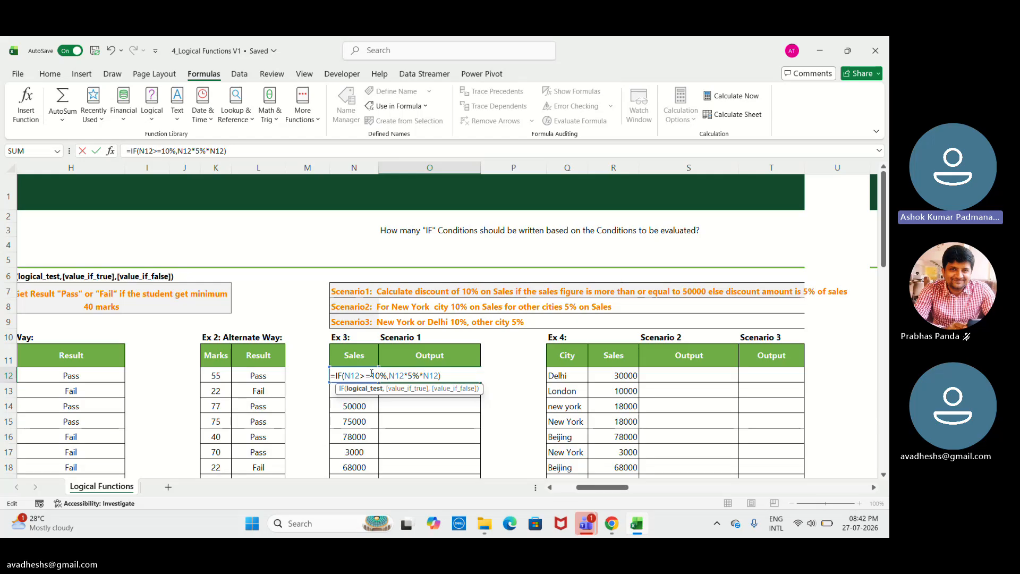
{"action": "type", "text": "500"}
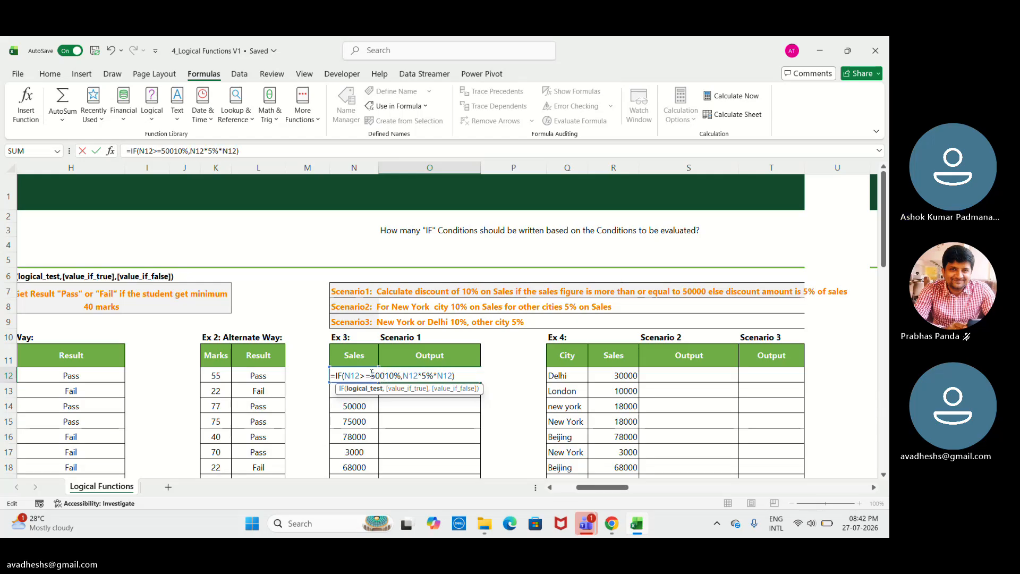
{"action": "type", "text": "0"}
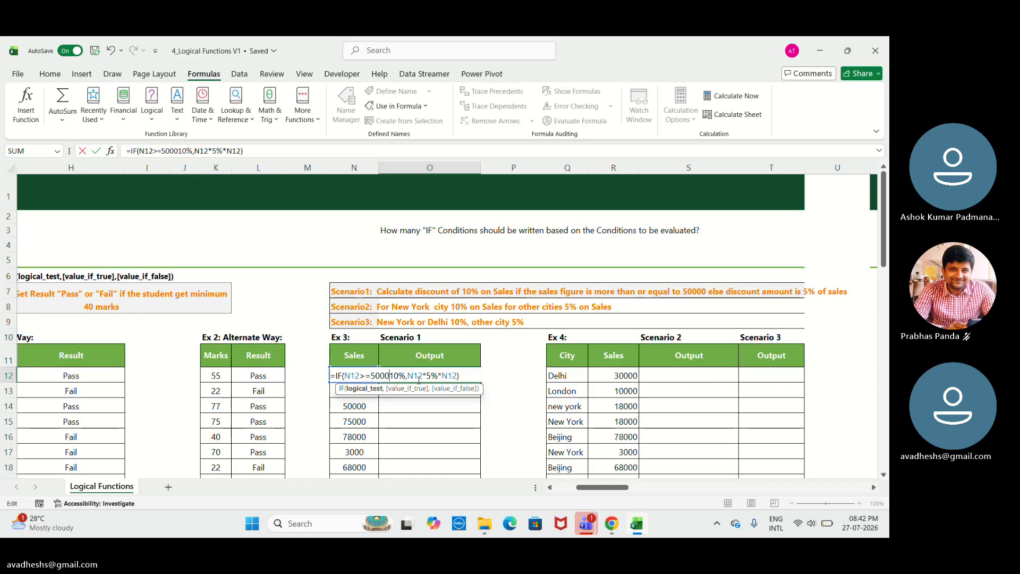
{"action": "type", "text": "0"}
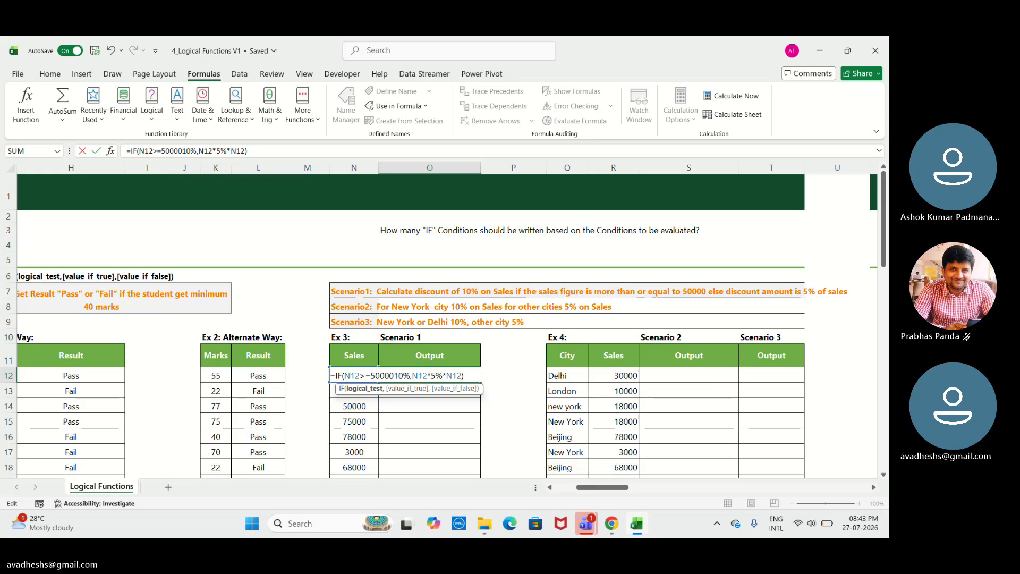
{"action": "type", "text": "."}
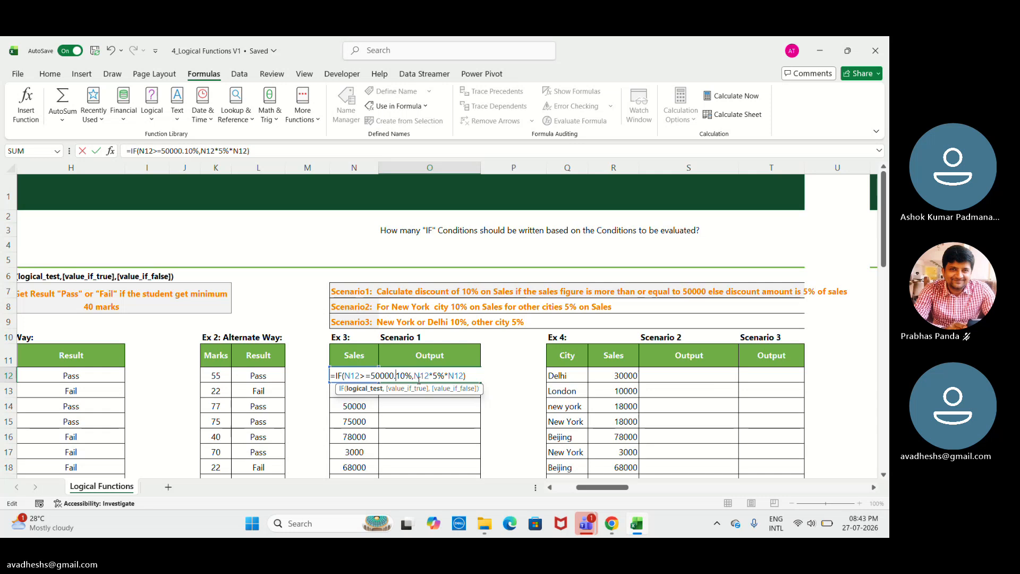
{"action": "left_click", "coordinate": [415, 376]}
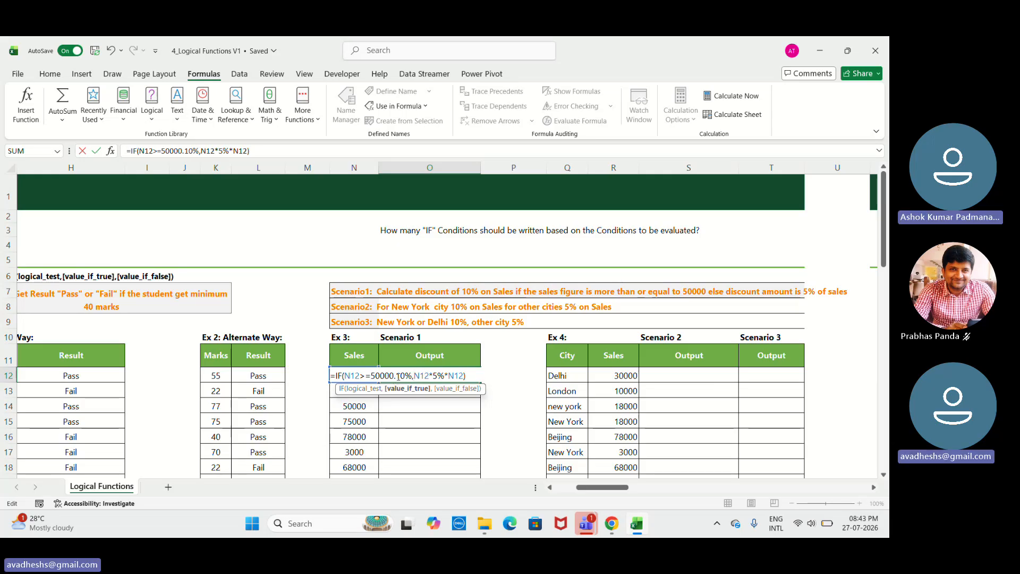
{"action": "left_click", "coordinate": [398, 376]}
{"action": "key", "text": "BackSpace"}
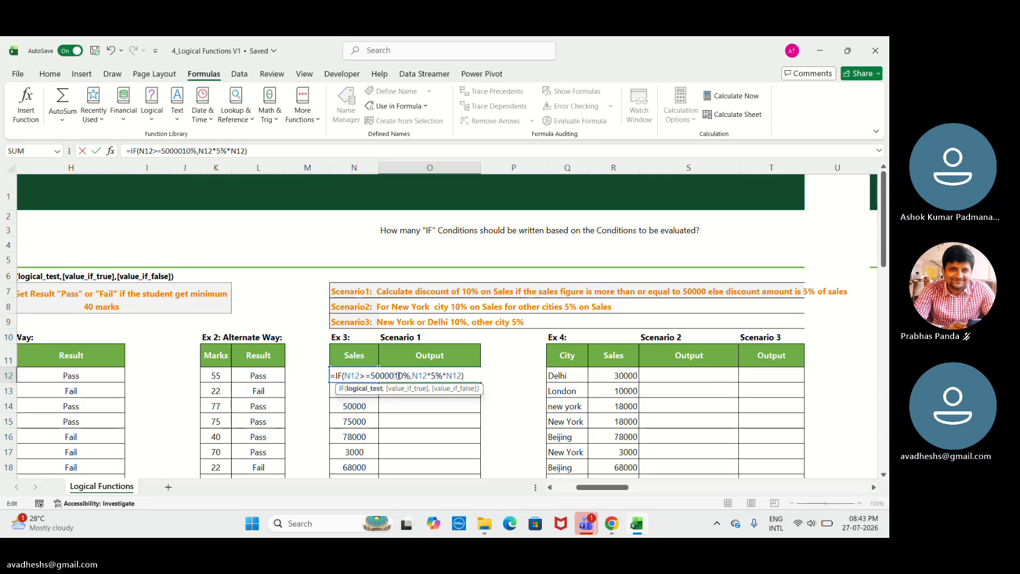
{"action": "type", "text": ","}
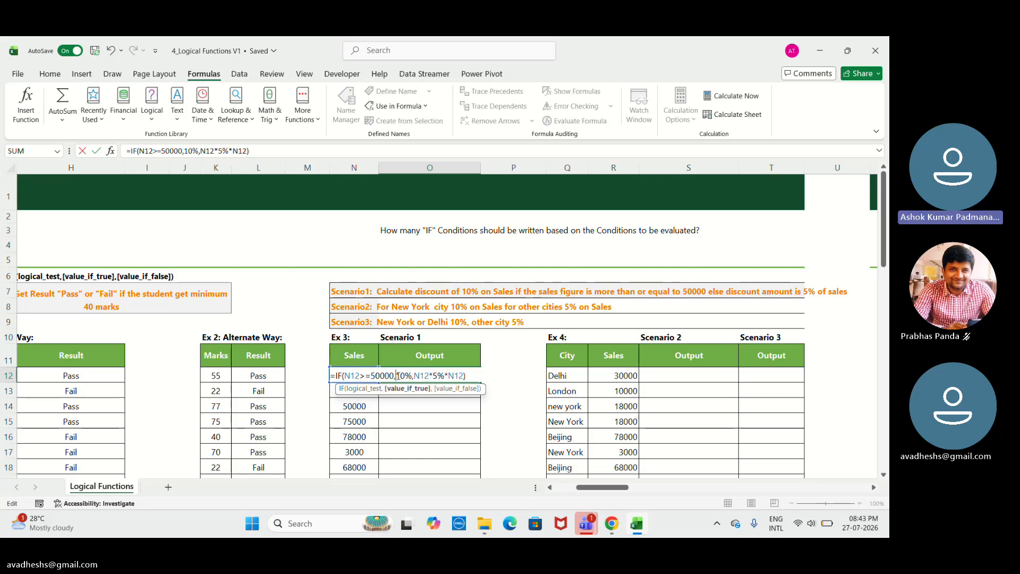
{"action": "left_click", "coordinate": [414, 375]}
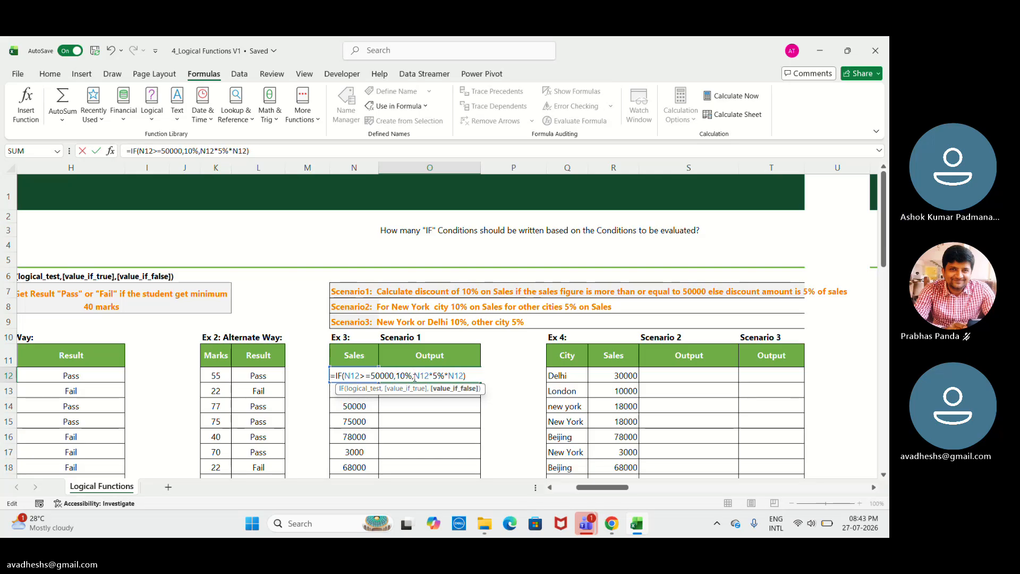
{"action": "type", "text": "*"}
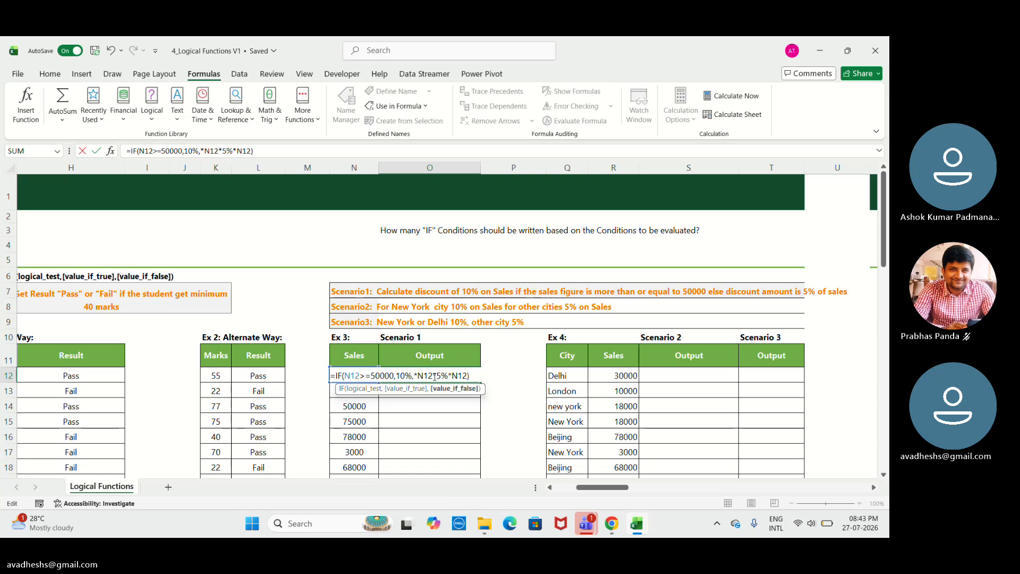
{"action": "type", "text": ","}
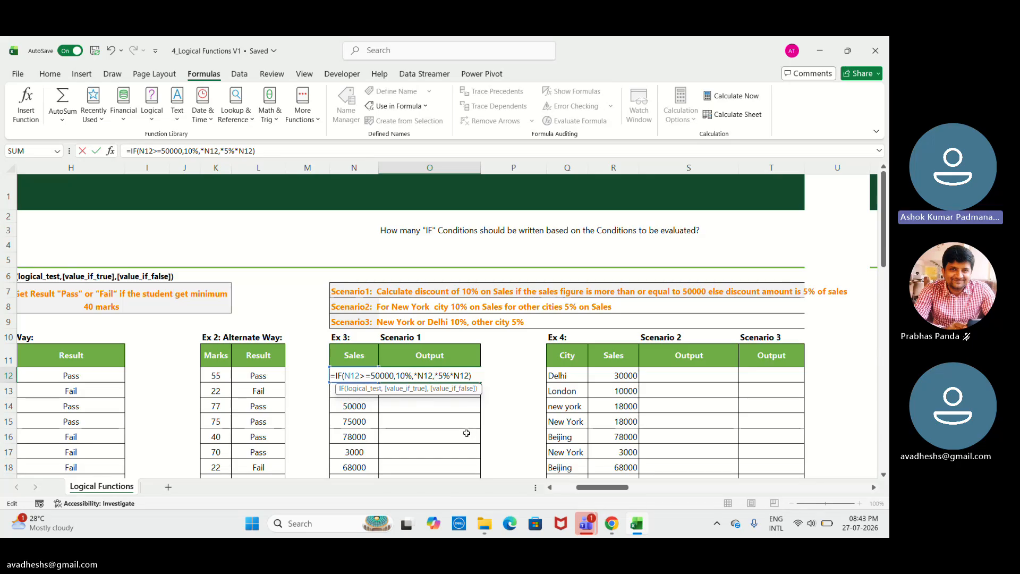
{"action": "key", "text": "Delete"}
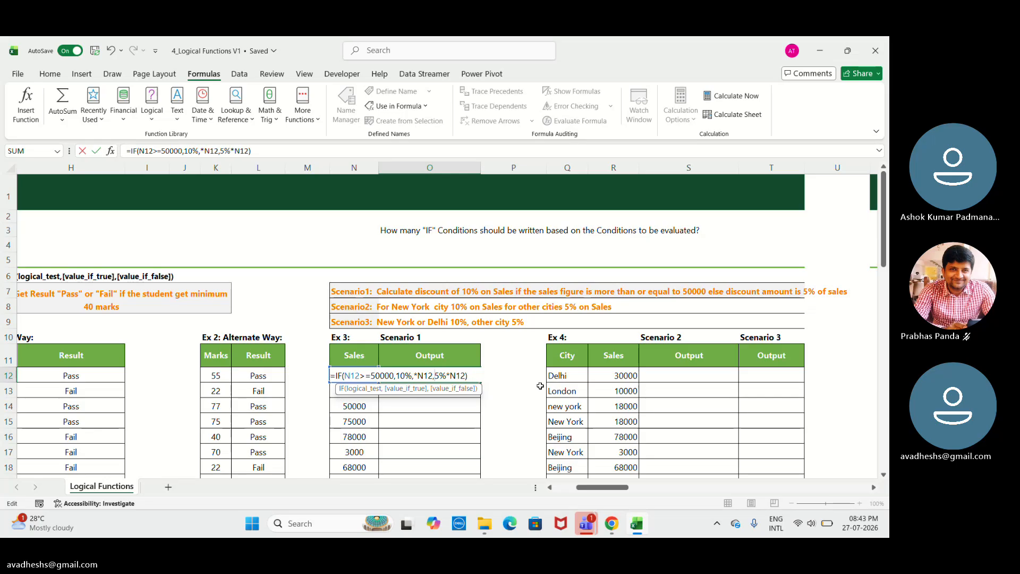
{"action": "key", "text": "Return"}
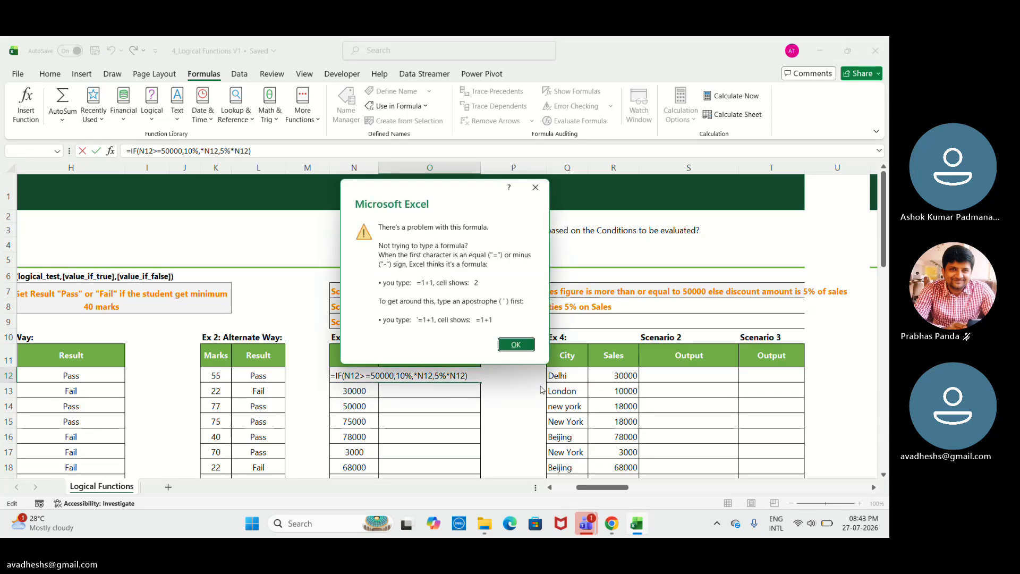
{"action": "key", "text": "Return"}
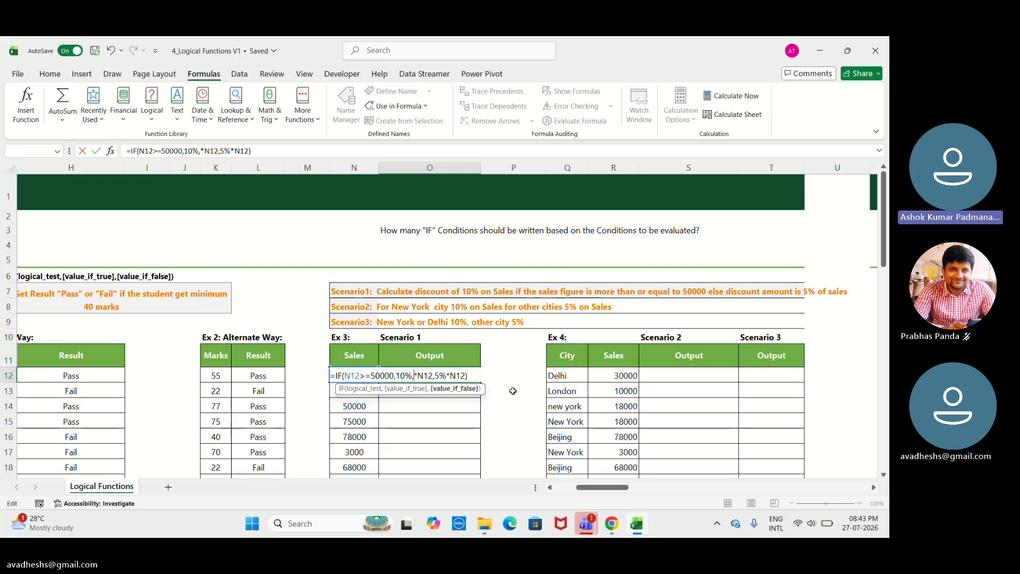
Try inserting an O reference before N12 in the true value, dismiss the error, and cancel the edit.
{"action": "left_click", "coordinate": [451, 416]}
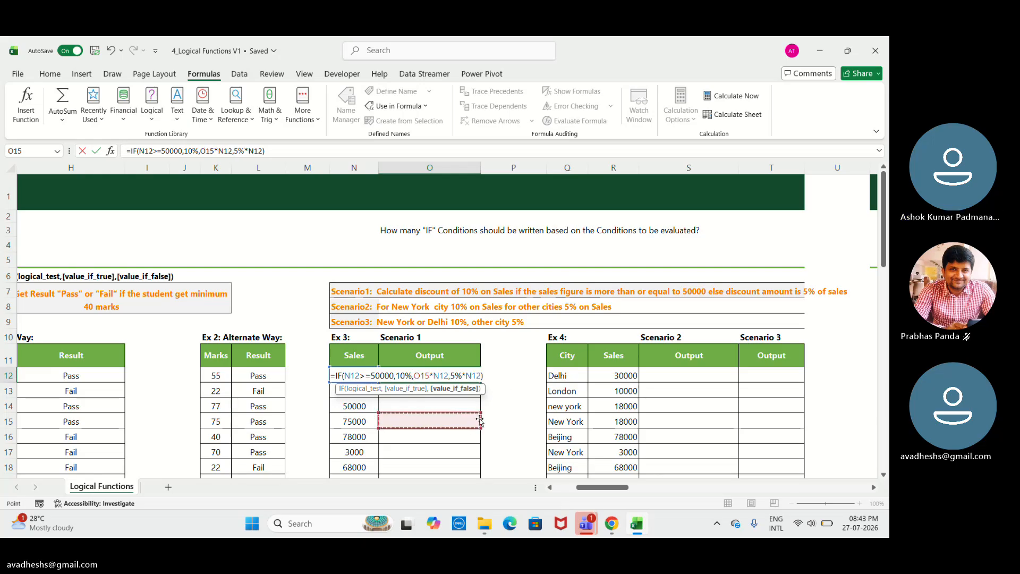
{"action": "key", "text": "BackSpace"}
{"action": "key", "text": "BackSpace"}
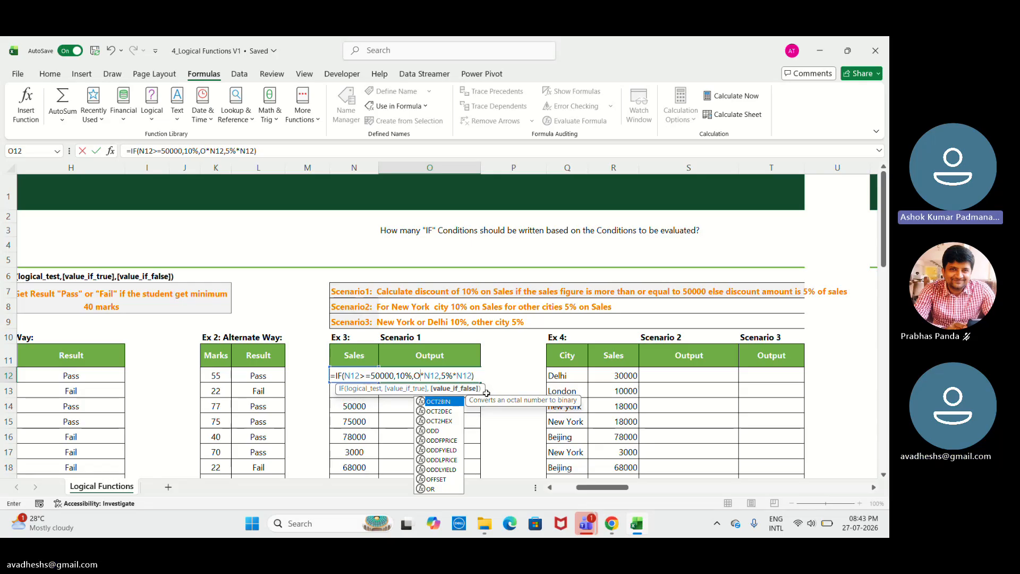
{"action": "key", "text": "Return"}
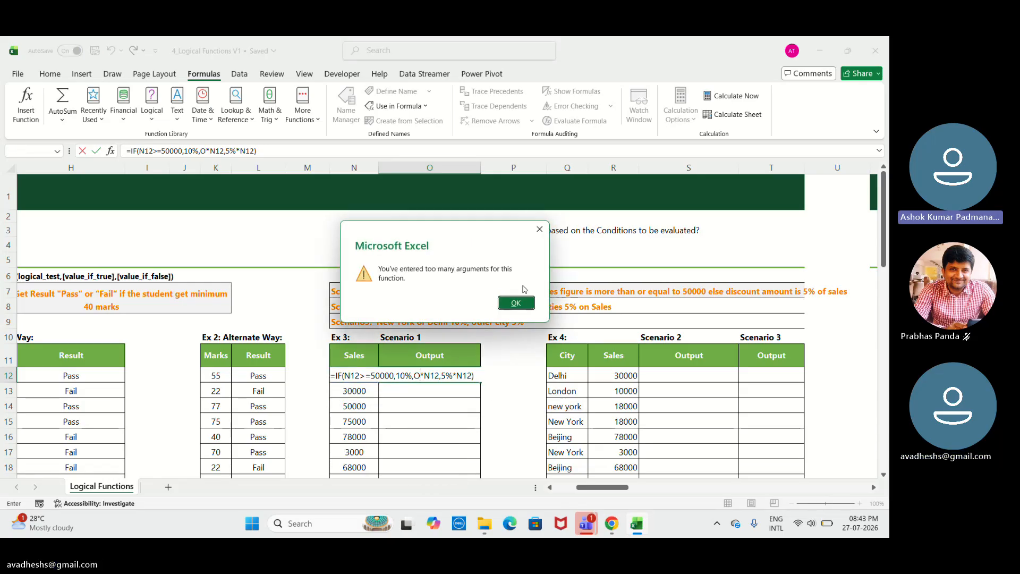
{"action": "left_click", "coordinate": [524, 302]}
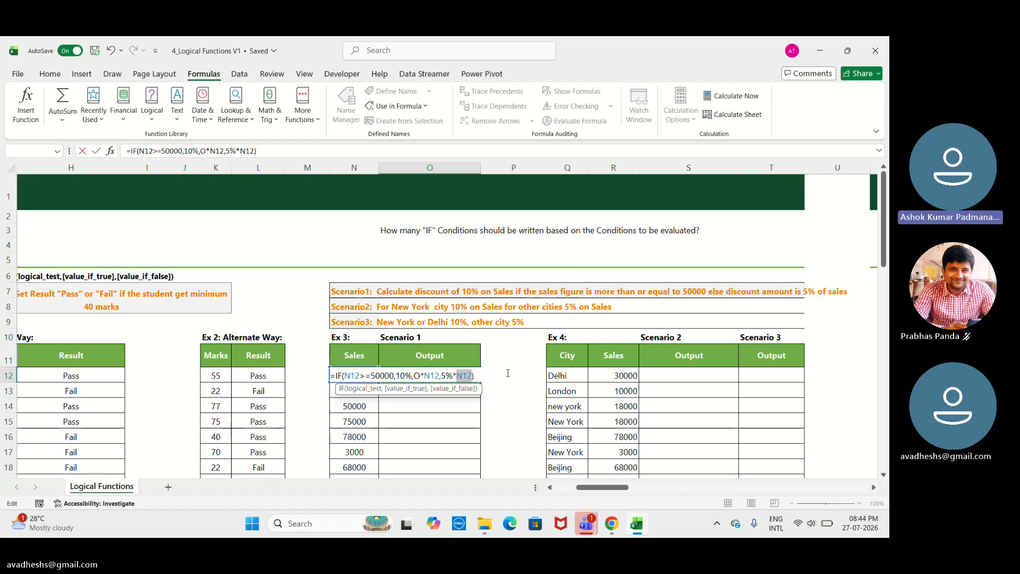
{"action": "key", "text": "Escape"}
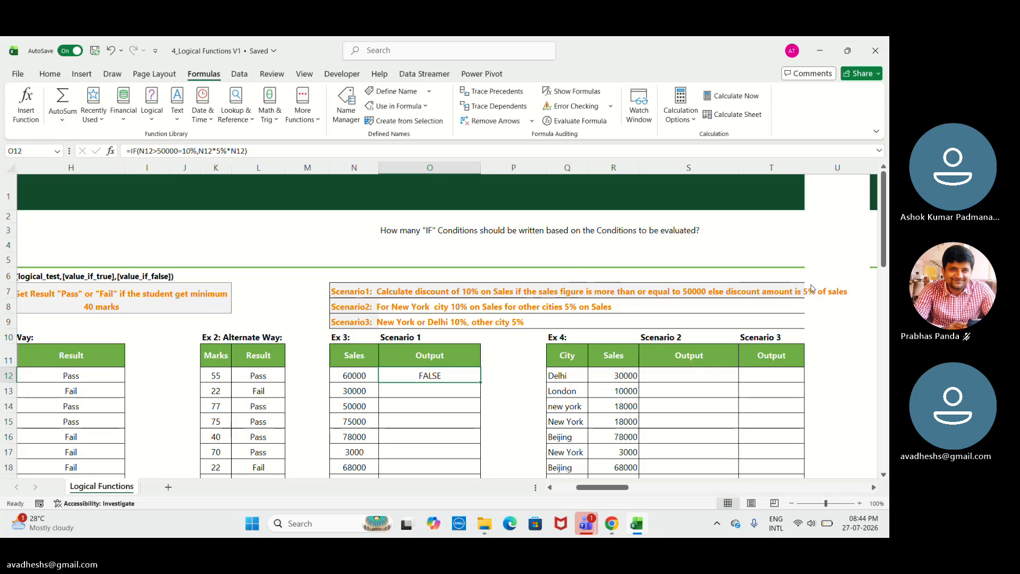
Clear the formula from O12.
{"action": "mouse_move", "coordinate": [815, 285]}
{"action": "left_mouse_down"}
{"action": "mouse_move", "coordinate": [690, 267]}
{"action": "mouse_move", "coordinate": [679, 243]}
{"action": "left_mouse_up"}
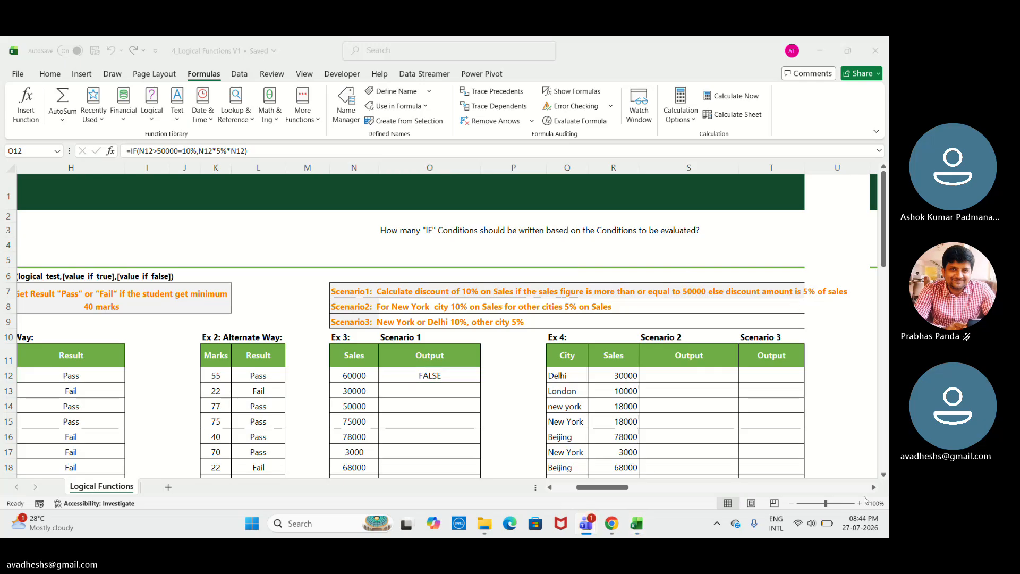
{"action": "left_click", "coordinate": [828, 509]}
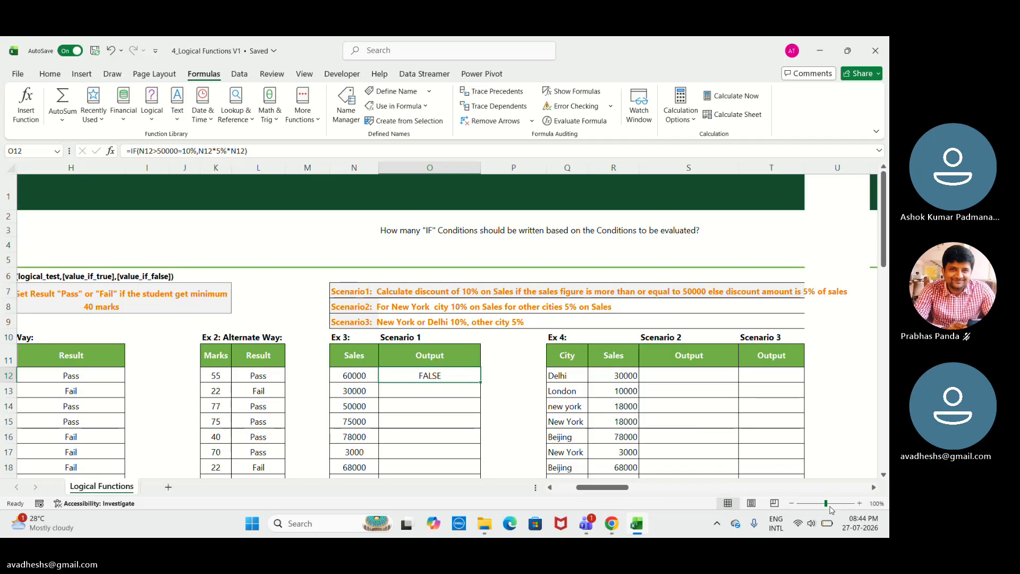
{"action": "mouse_move", "coordinate": [828, 506]}
{"action": "left_mouse_down"}
{"action": "mouse_move", "coordinate": [858, 496]}
{"action": "mouse_move", "coordinate": [835, 495]}
{"action": "left_mouse_up"}
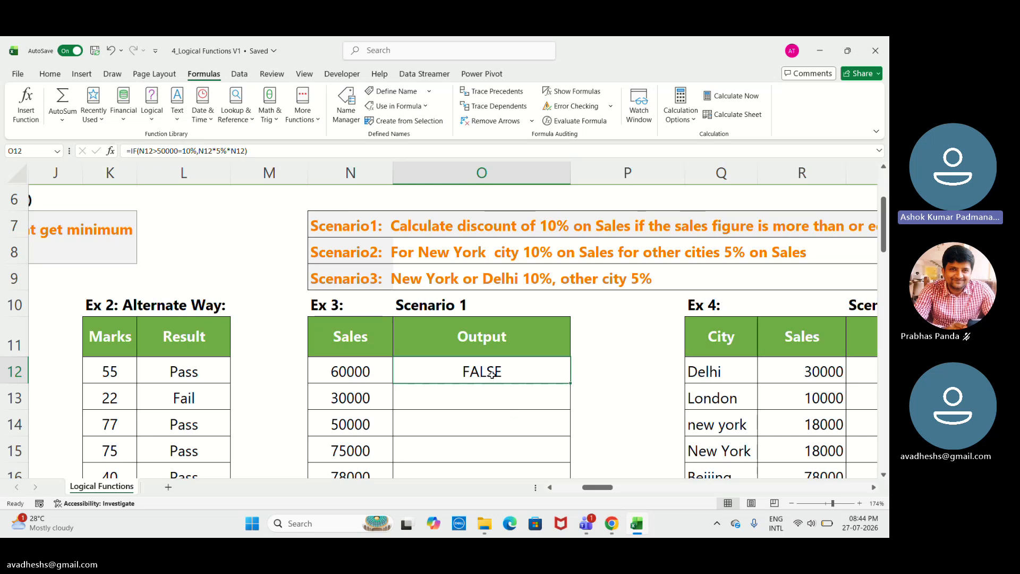
{"action": "key", "text": "Delete"}
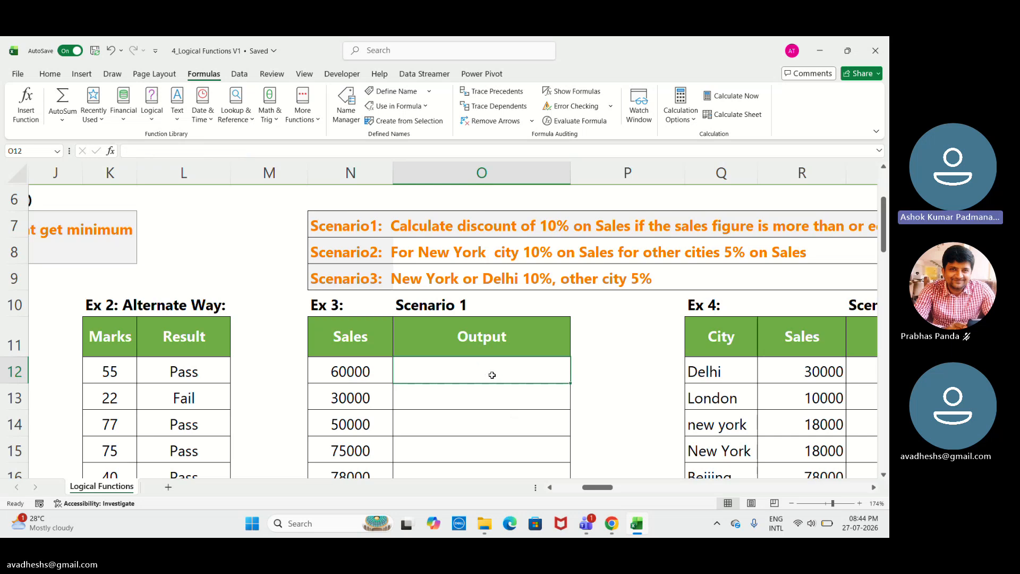
Enter =IF(N12>=50000,N12 * 10%,N12 * 5%) in O12 to calculate the Scenario 1 discount.
{"action": "type", "text": "=I"}
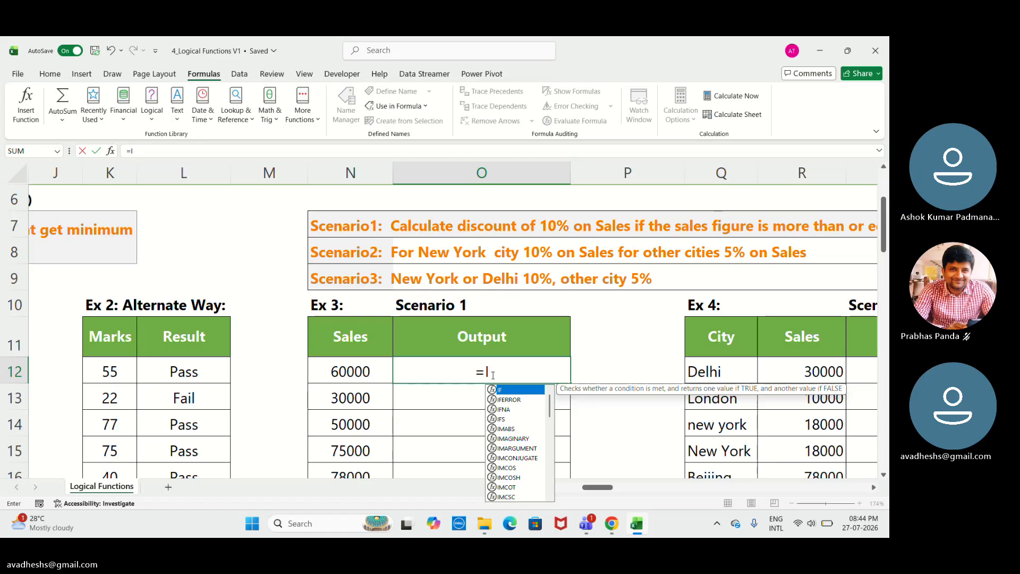
{"action": "key", "text": "Tab"}
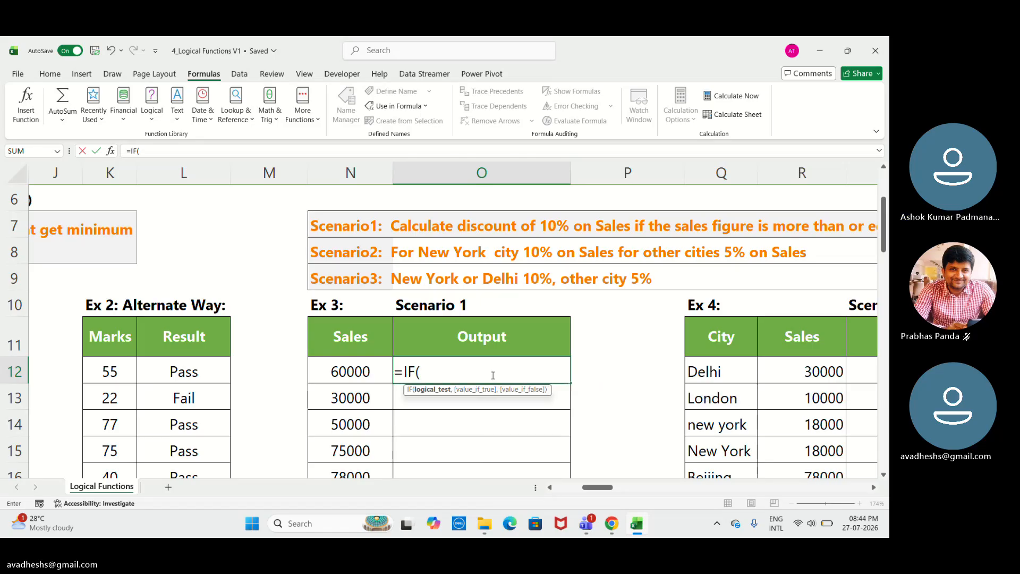
{"action": "left_click", "coordinate": [360, 376]}
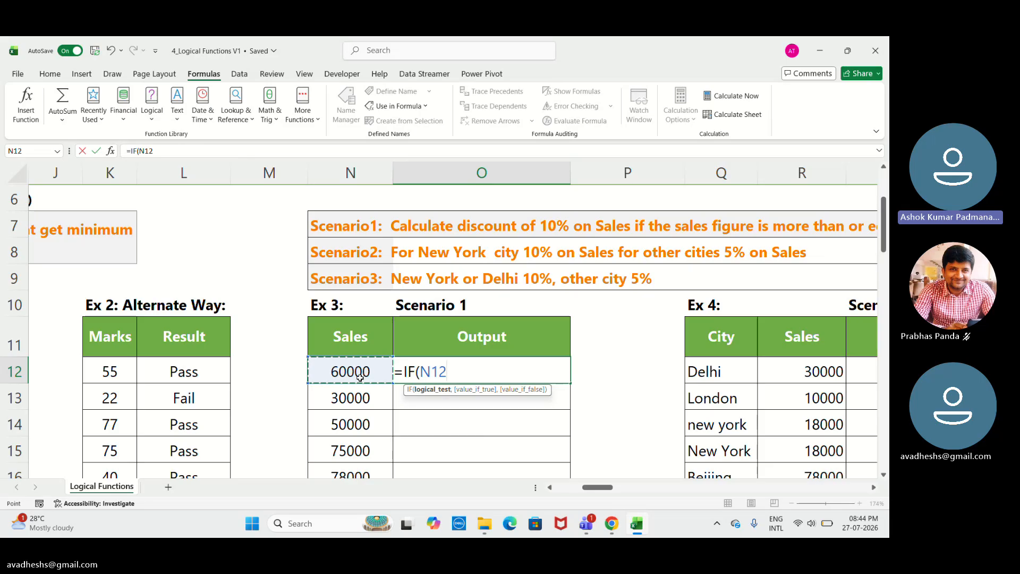
{"action": "type", "text": ">"}
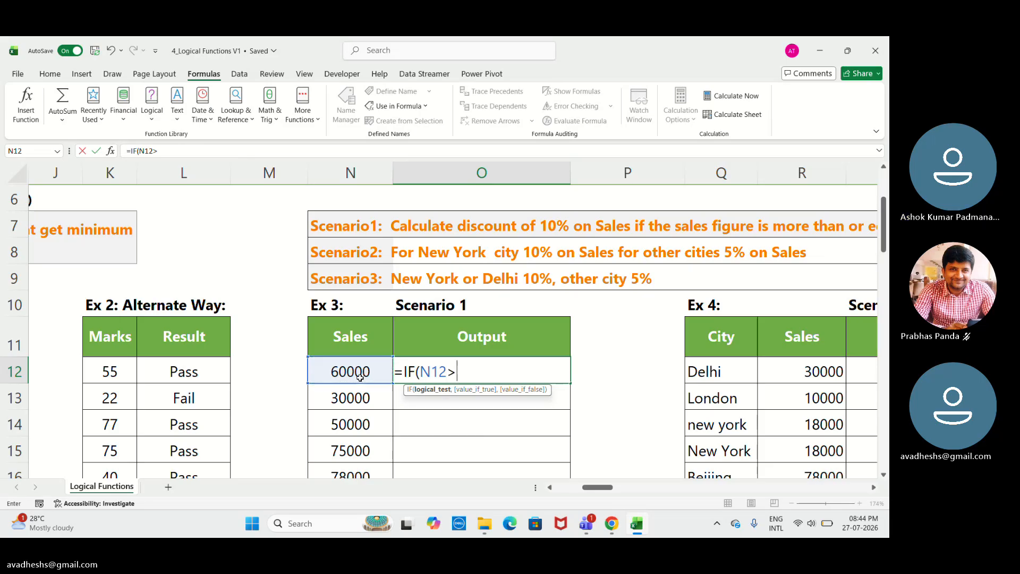
{"action": "type", "text": "=50000"}
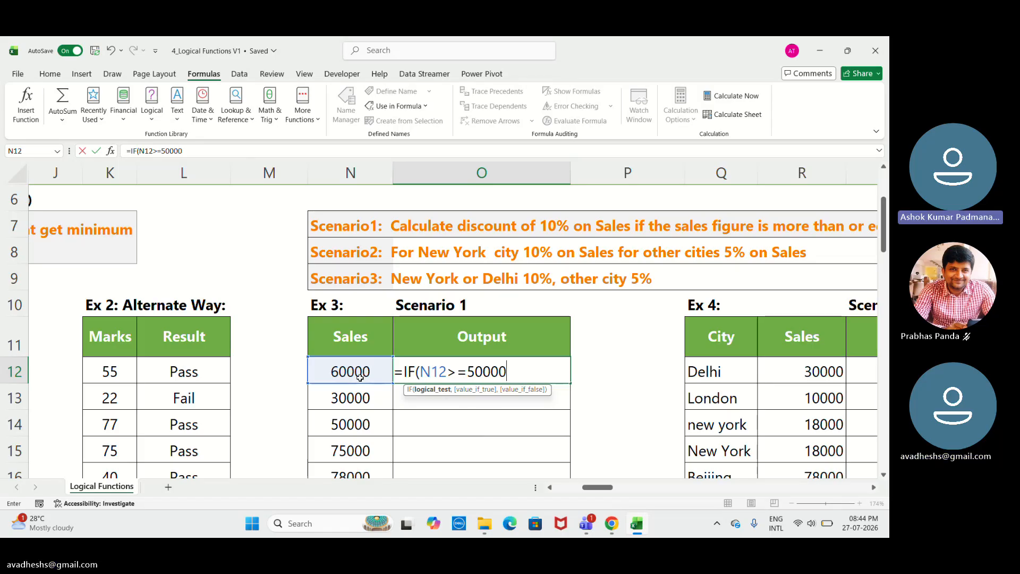
{"action": "type", "text": ","}
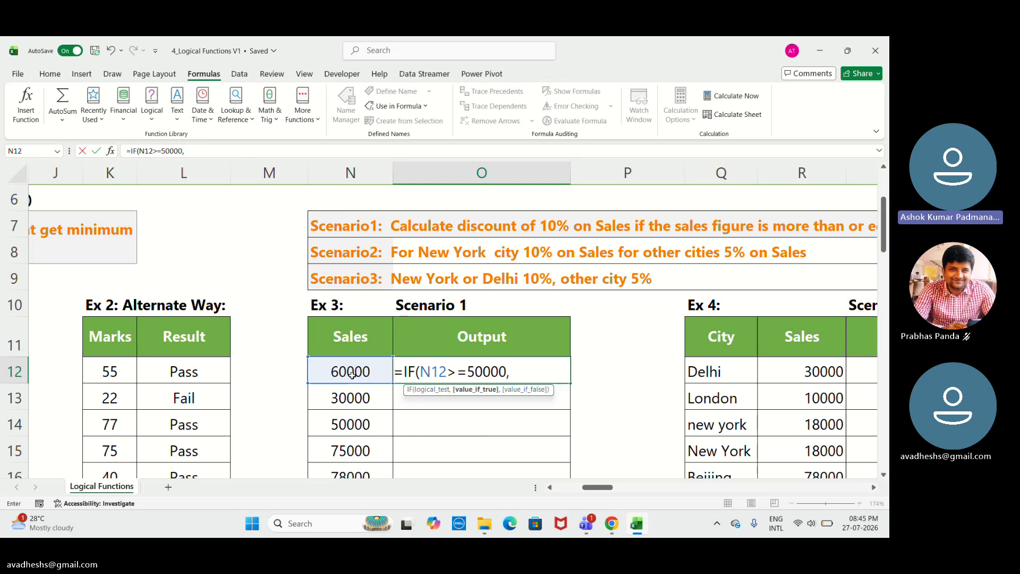
{"action": "left_click", "coordinate": [353, 375]}
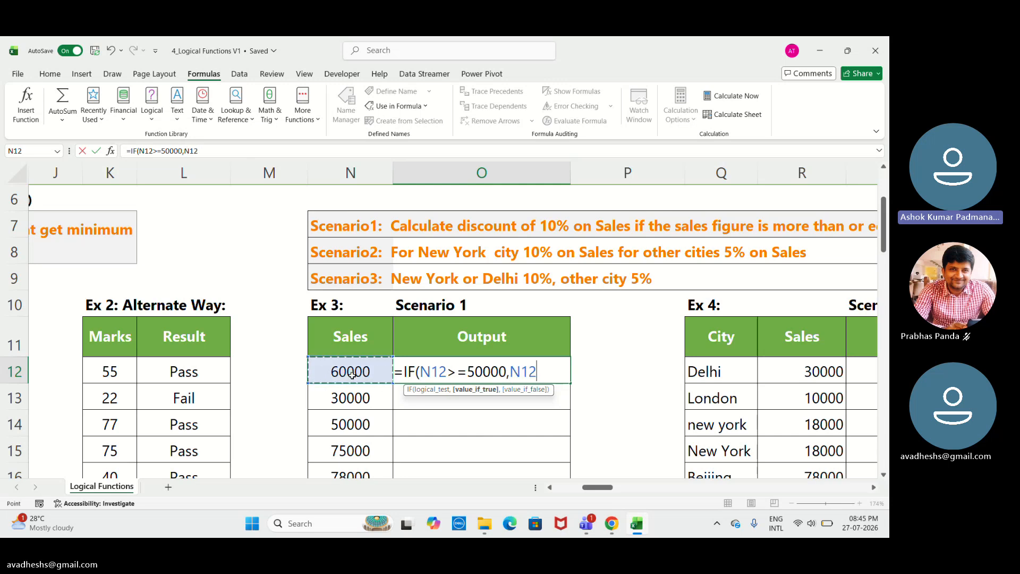
{"action": "type", "text": "*10"}
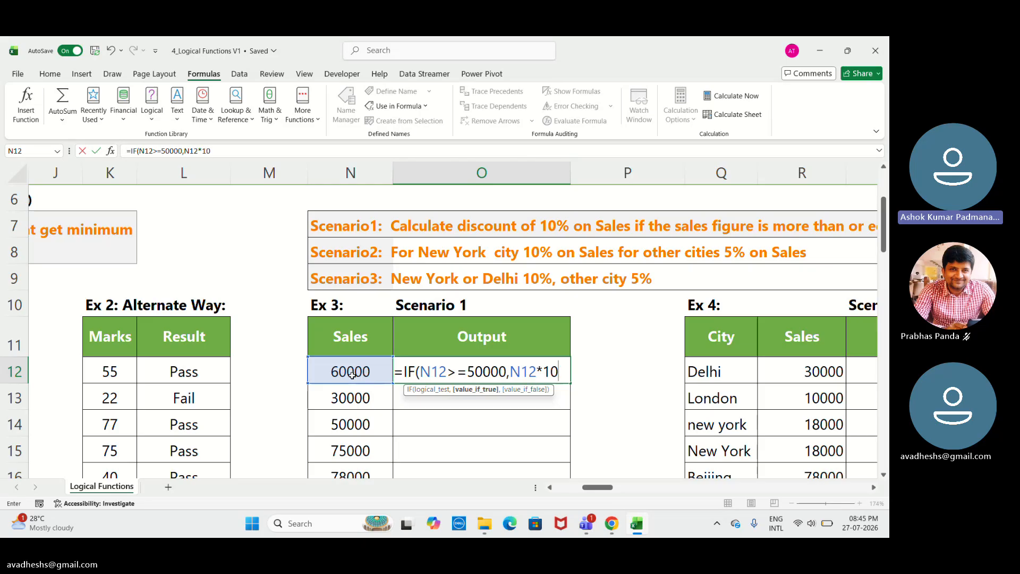
{"action": "type", "text": "%"}
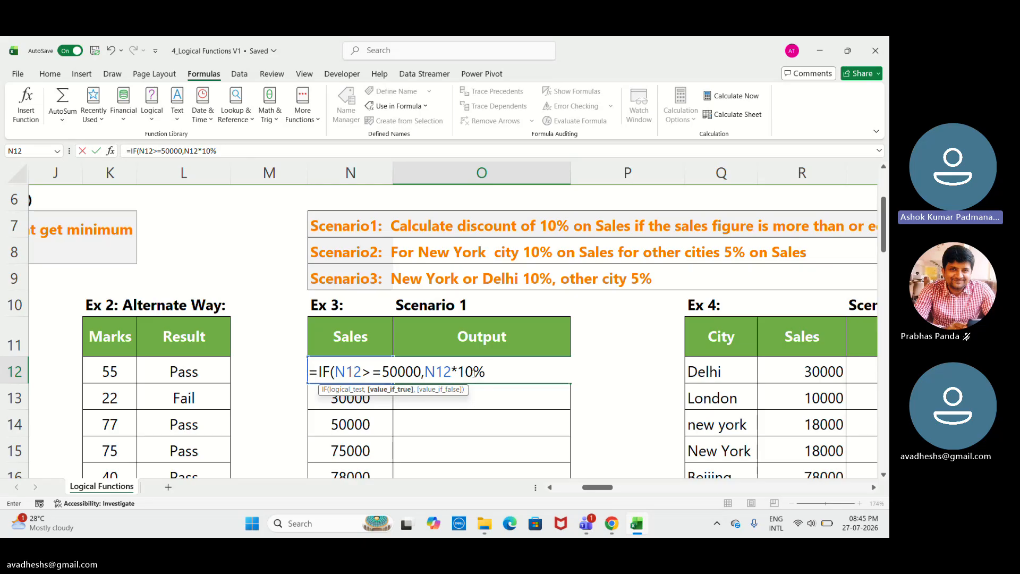
{"action": "left_click", "coordinate": [453, 371]}
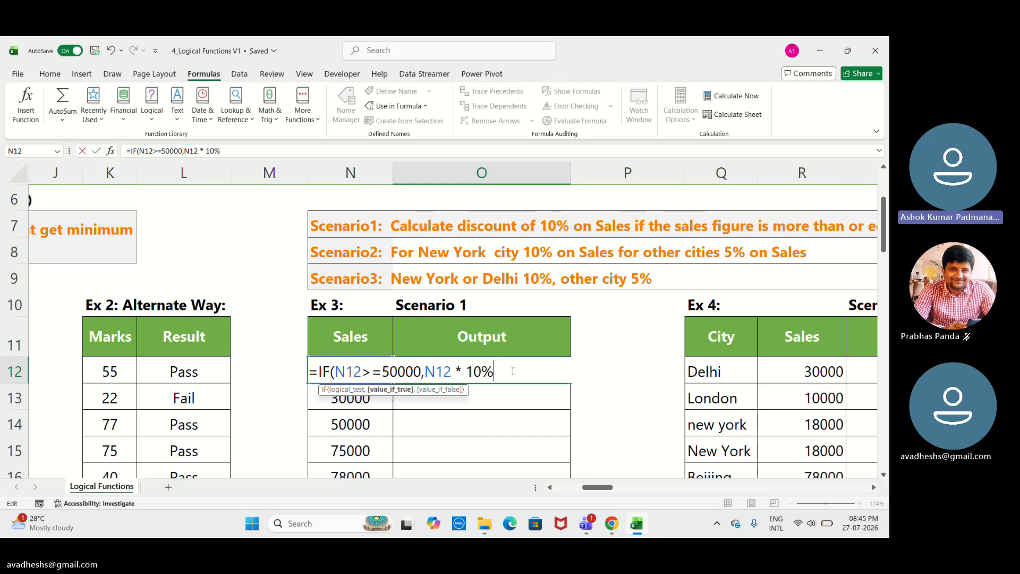
{"action": "type", "text": ","}
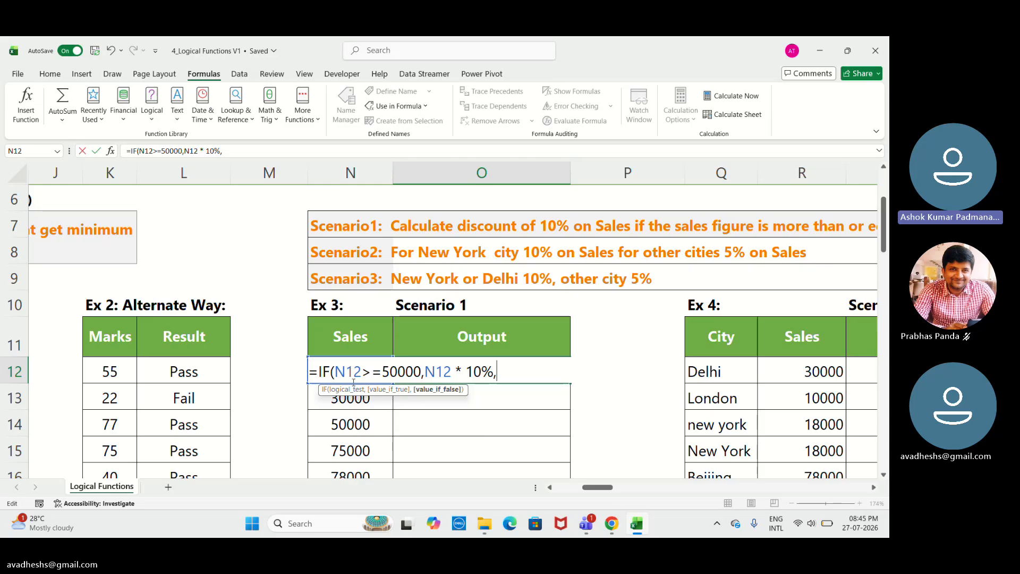
{"action": "type", "text": "N"}
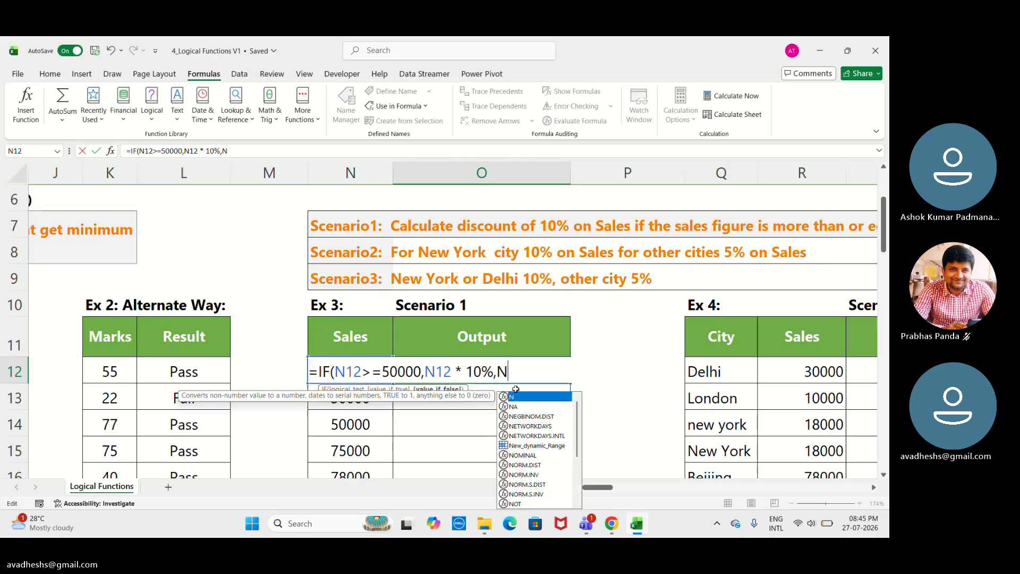
{"action": "type", "text": "12 *"}
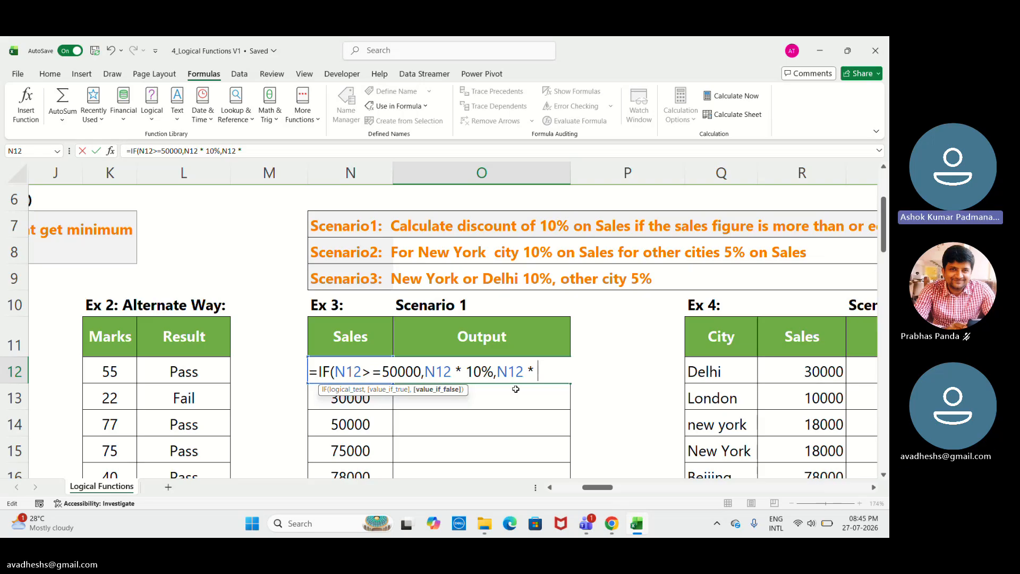
{"action": "type", "text": "5"}
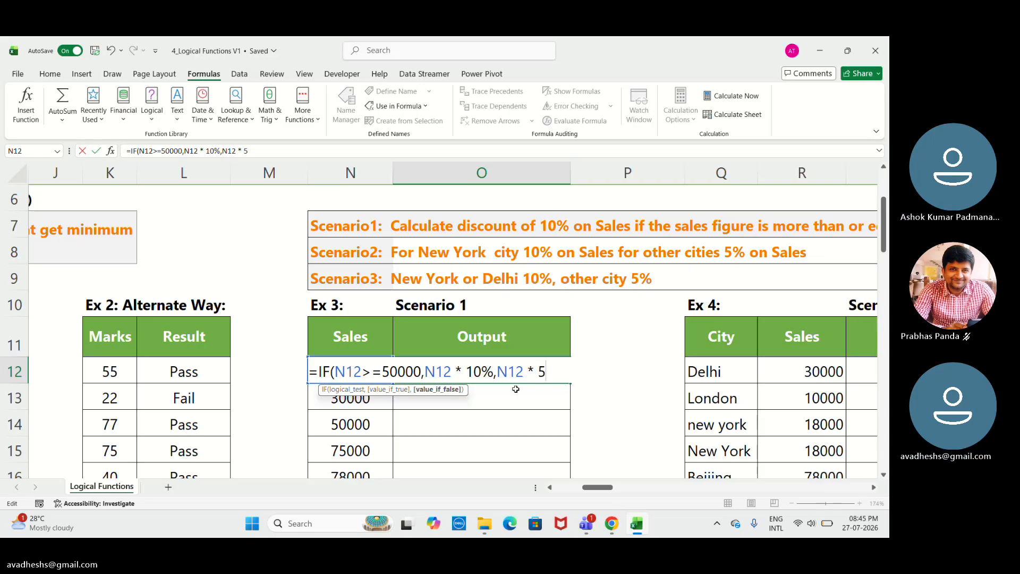
{"action": "type", "text": "%"}
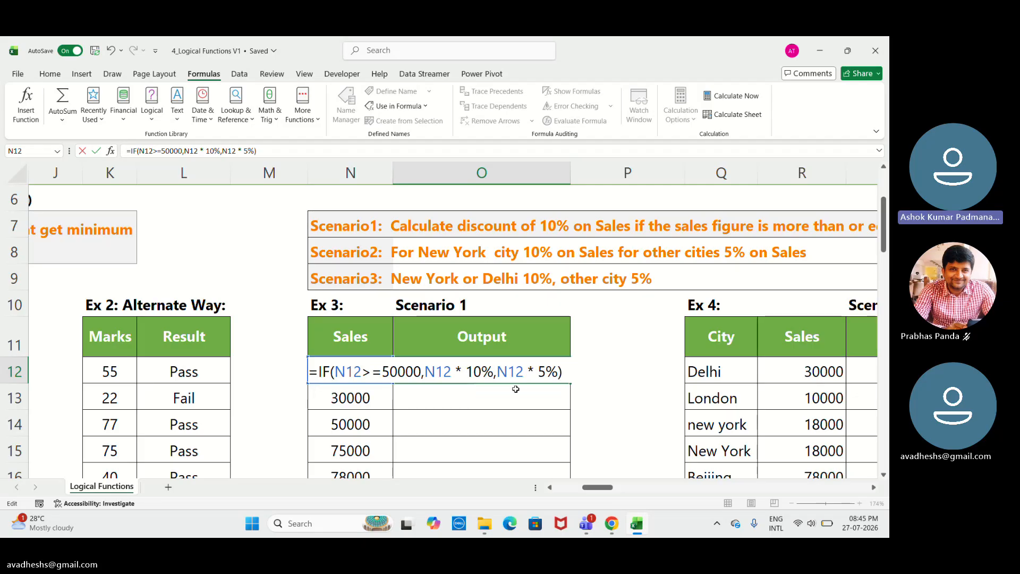
{"action": "key", "text": "Return"}
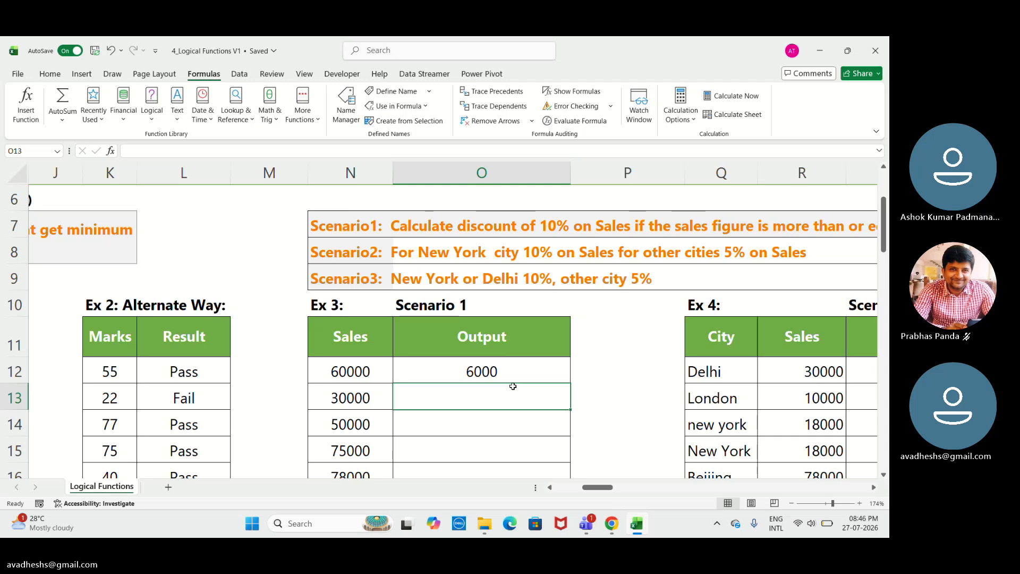
Fill O12's discount formula down through the remaining rows of the Scenario 1 Output column.
{"action": "left_click", "coordinate": [533, 364]}
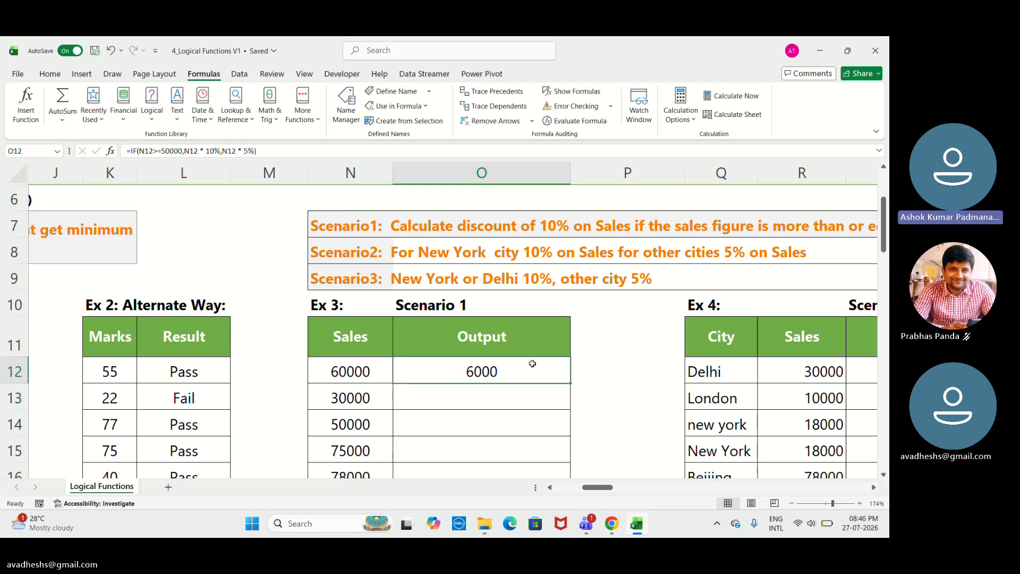
{"action": "double_click", "coordinate": [572, 384]}
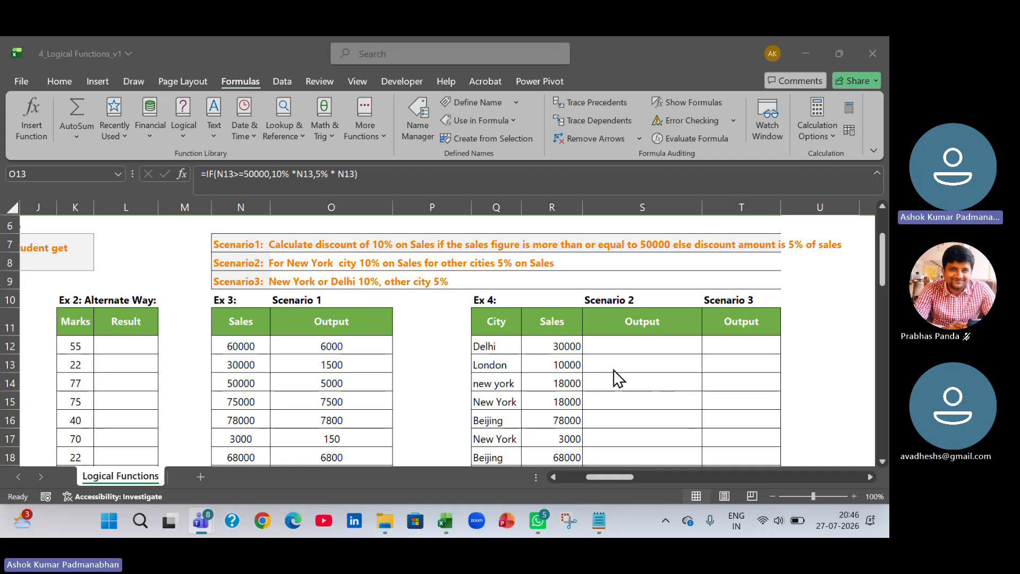
Review the Scenario 2 and Scenario 3 headings and the Scenario 2 description text.
{"action": "left_click", "coordinate": [616, 349]}
{"action": "left_click_drag", "start_coordinate": [615, 478], "coordinate": [624, 480]}
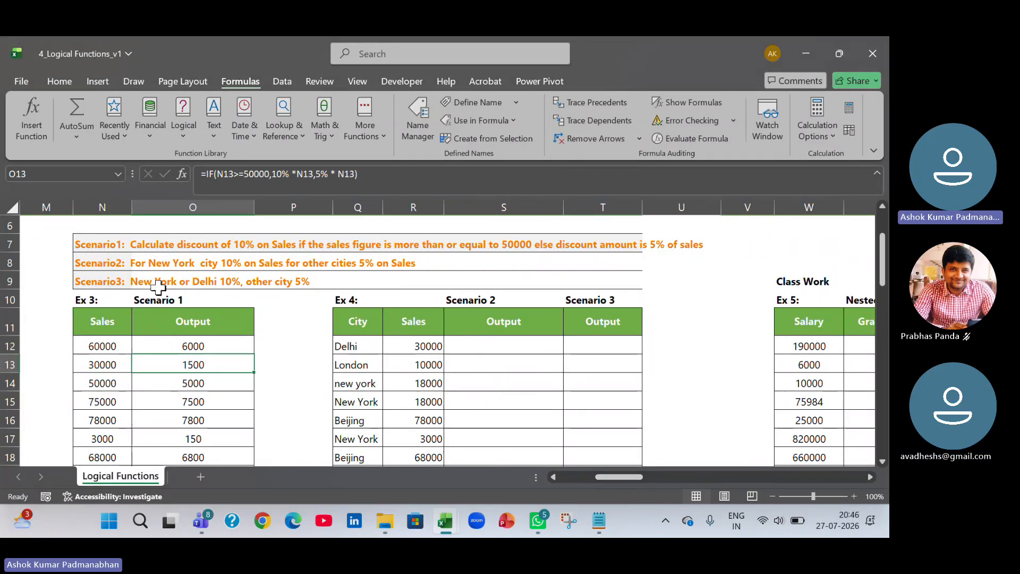
{"action": "left_click", "coordinate": [504, 299]}
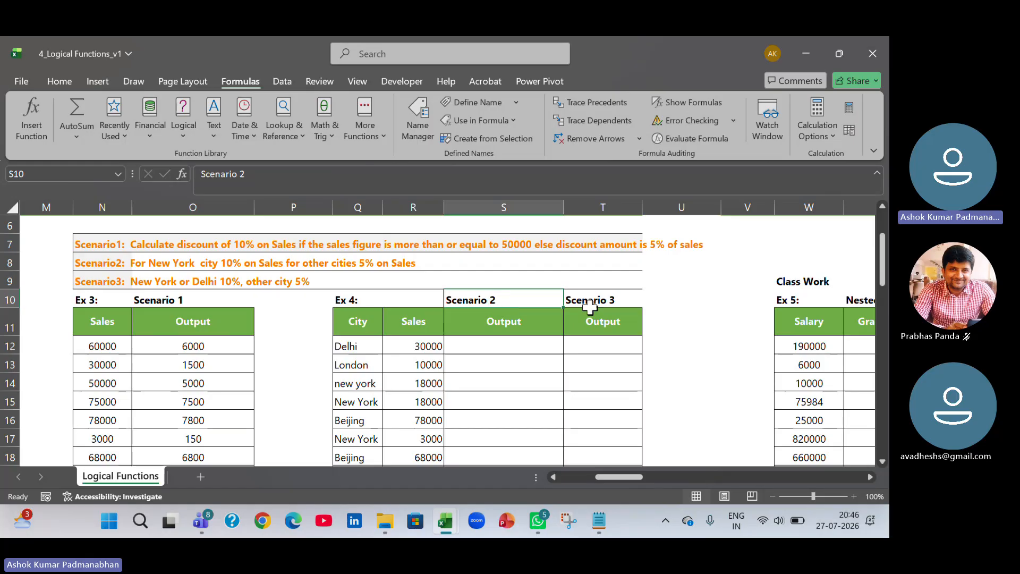
{"action": "left_click", "coordinate": [606, 304]}
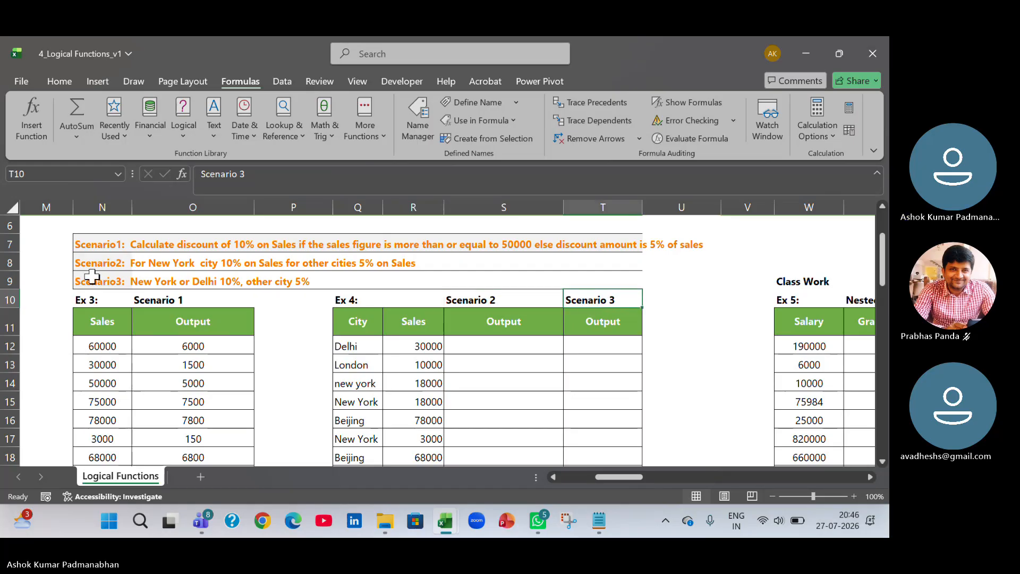
{"action": "left_click", "coordinate": [97, 261]}
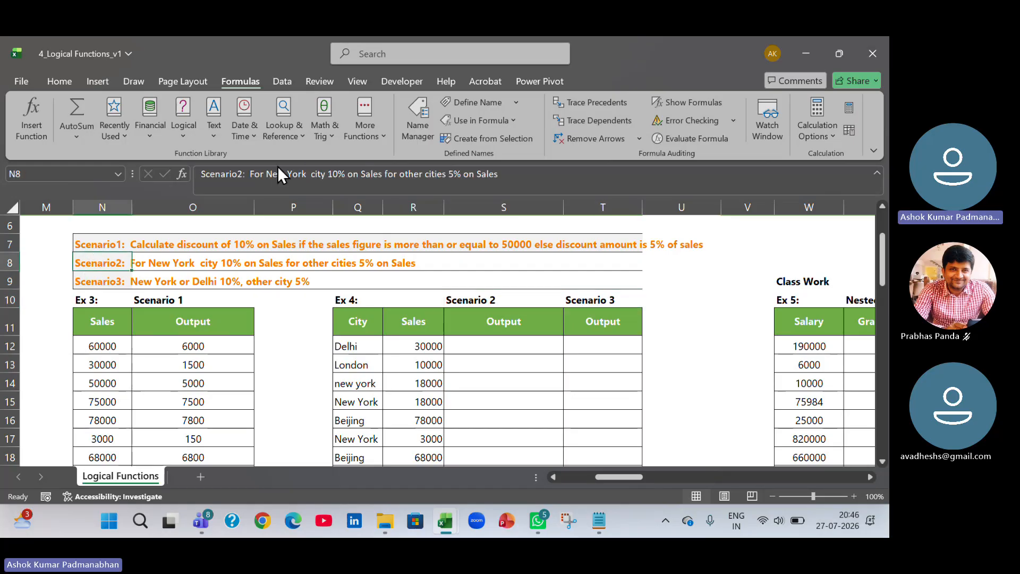
{"action": "left_click_drag", "start_coordinate": [268, 176], "coordinate": [343, 176]}
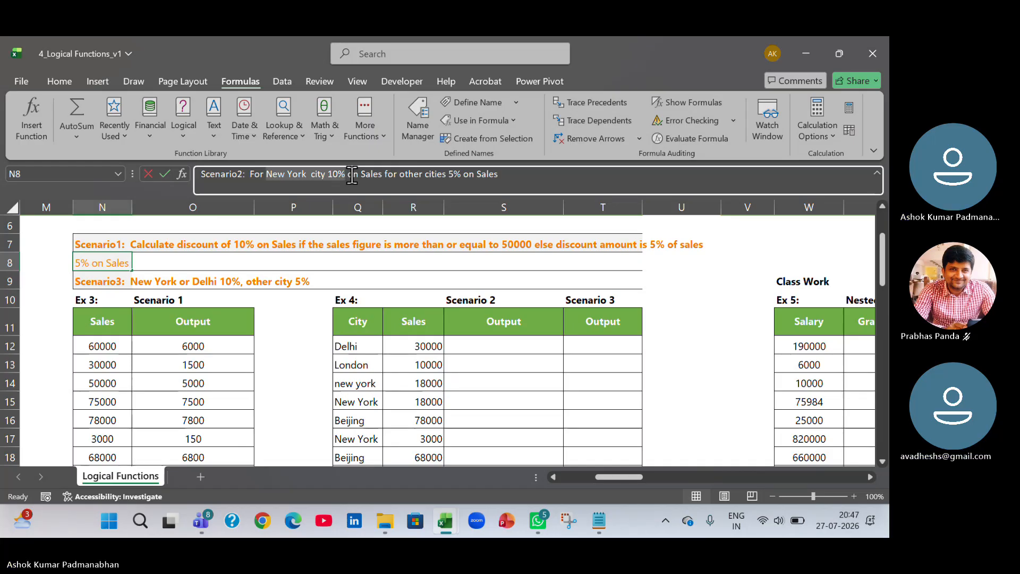
{"action": "left_click_drag", "start_coordinate": [488, 182], "coordinate": [504, 179]}
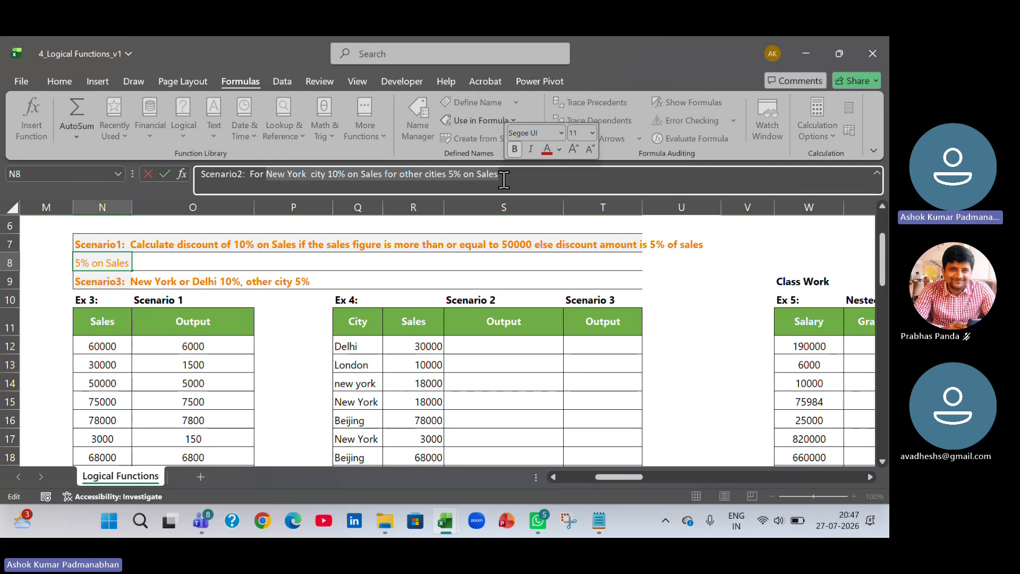
{"action": "key", "text": "Return"}
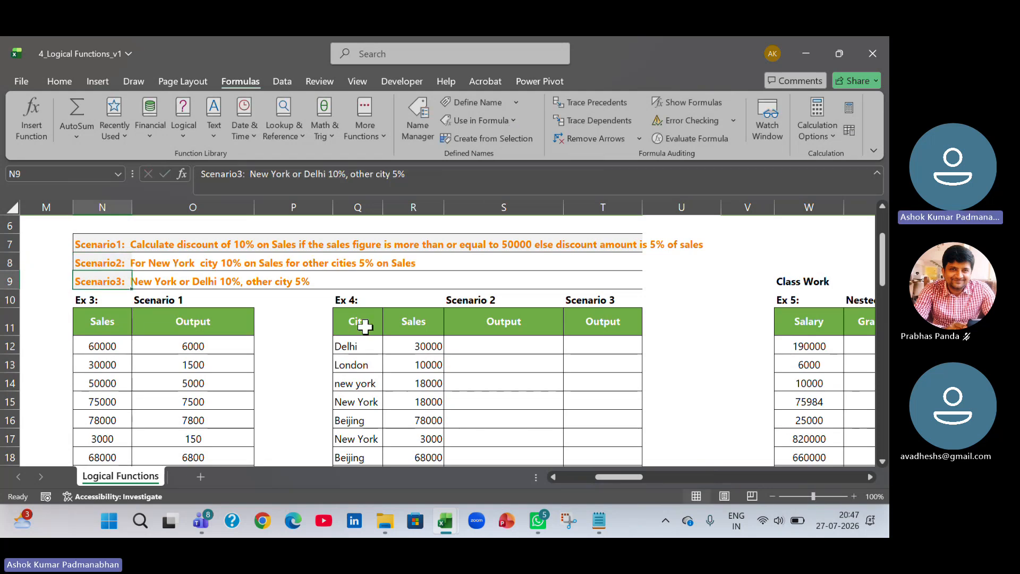
Examine the city and sales values in the Ex 4 table against the Scenario 2 description.
{"action": "left_click_drag", "start_coordinate": [357, 324], "coordinate": [363, 384]}
{"action": "left_click", "coordinate": [348, 346]}
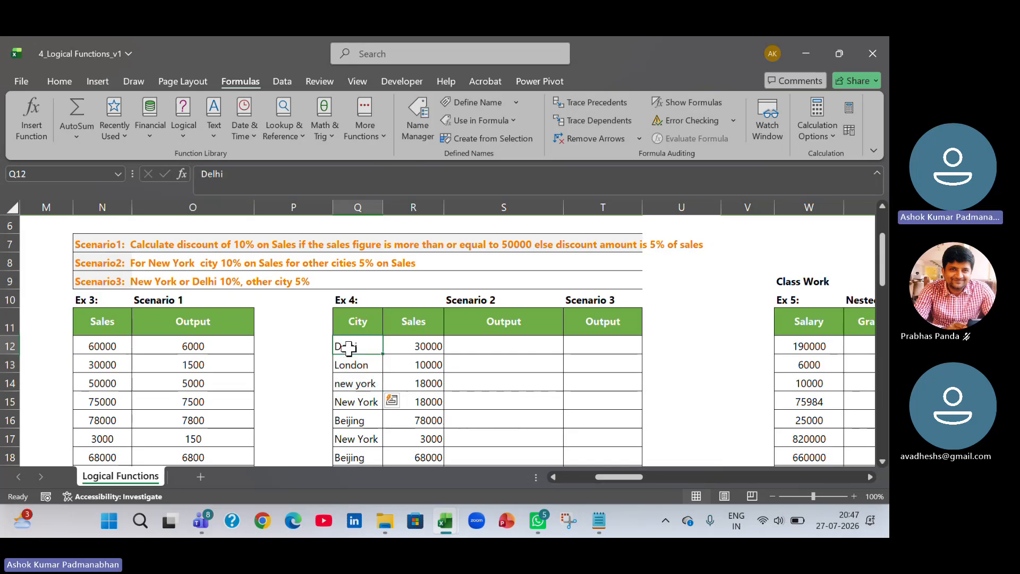
{"action": "left_click", "coordinate": [419, 351]}
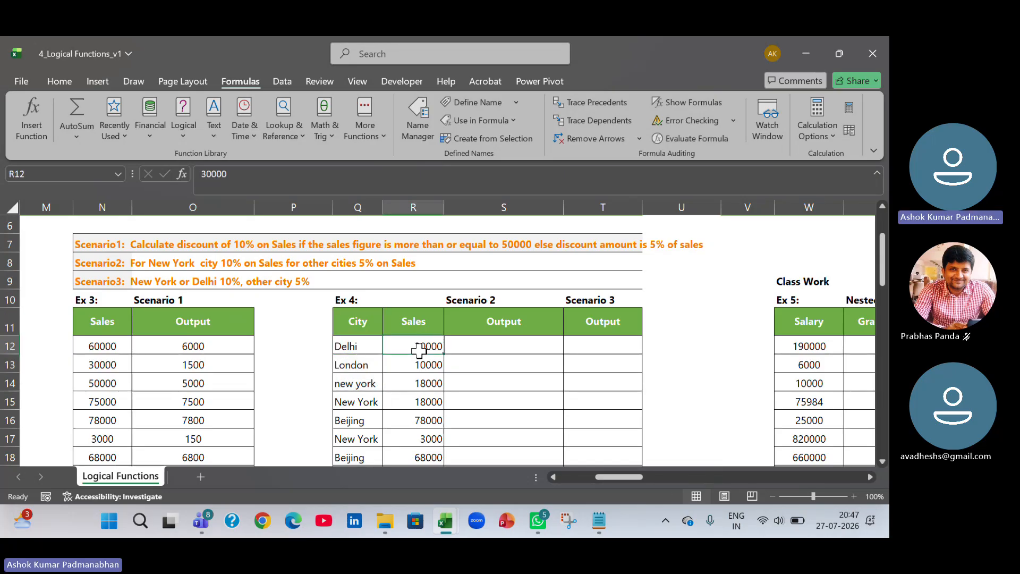
{"action": "left_click", "coordinate": [356, 347]}
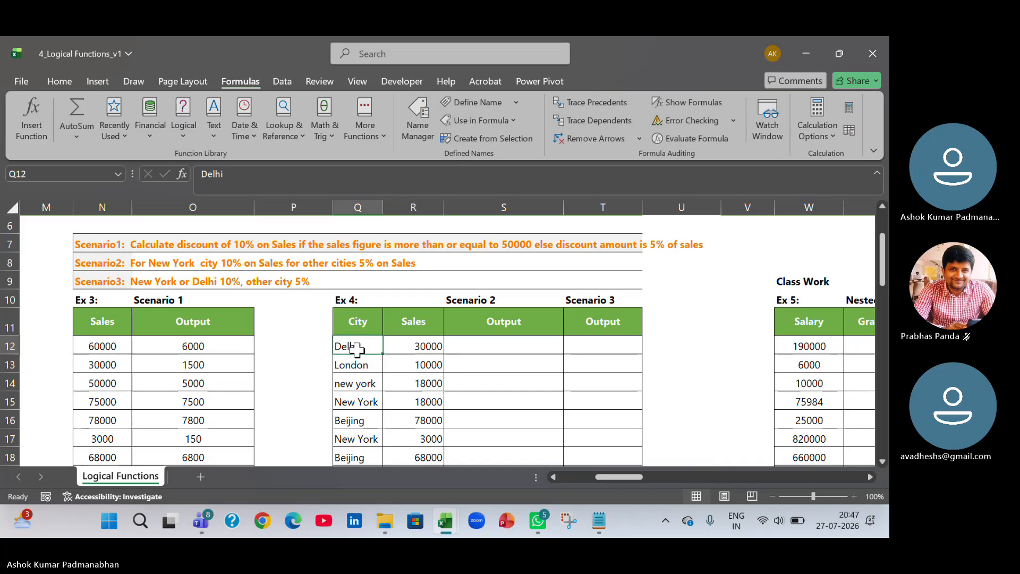
{"action": "left_click", "coordinate": [420, 346]}
{"action": "left_click", "coordinate": [371, 358]}
{"action": "left_click", "coordinate": [425, 363]}
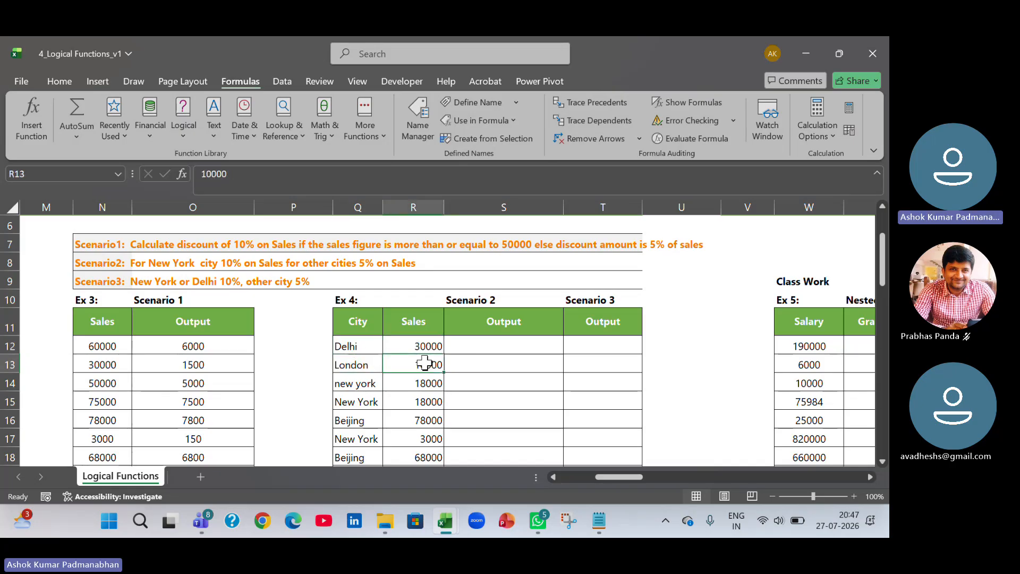
{"action": "left_click", "coordinate": [468, 347]}
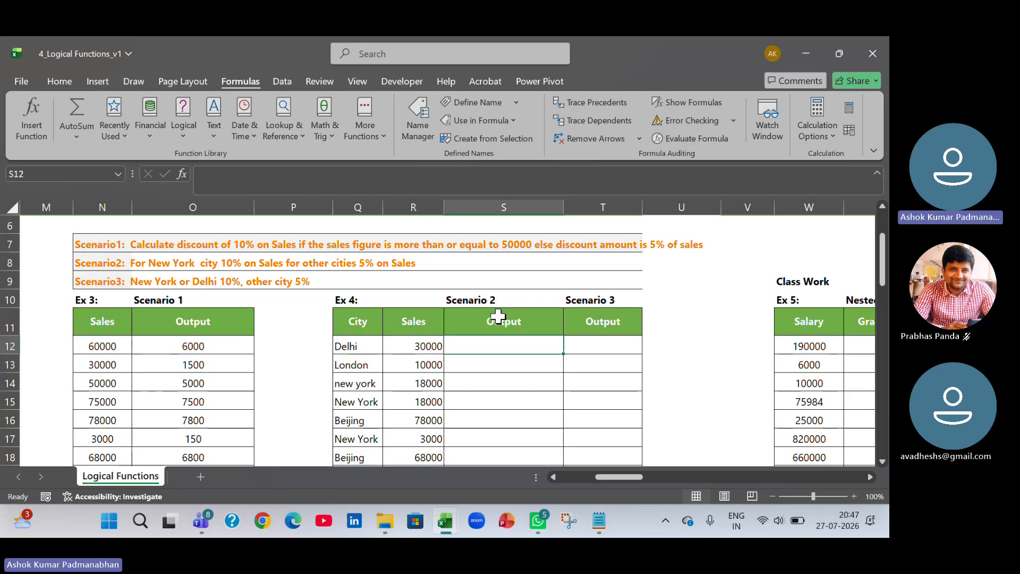
{"action": "left_click", "coordinate": [410, 349]}
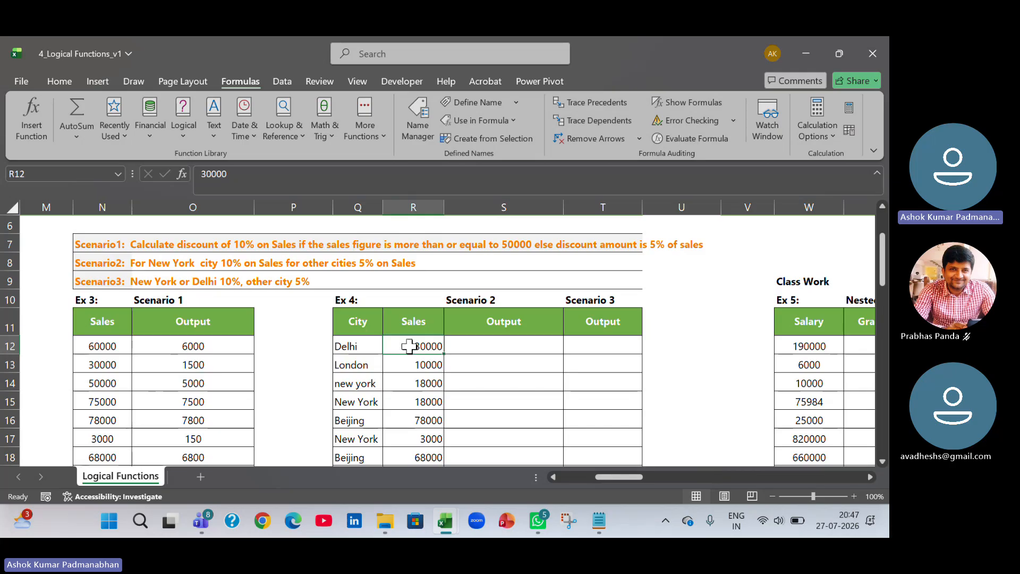
{"action": "left_click", "coordinate": [381, 266]}
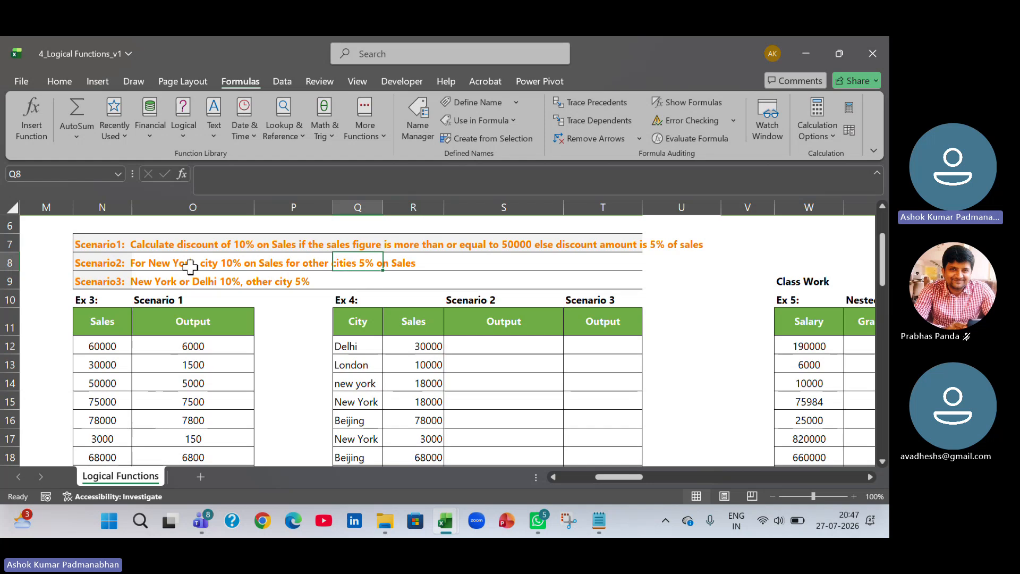
{"action": "left_click", "coordinate": [191, 267]}
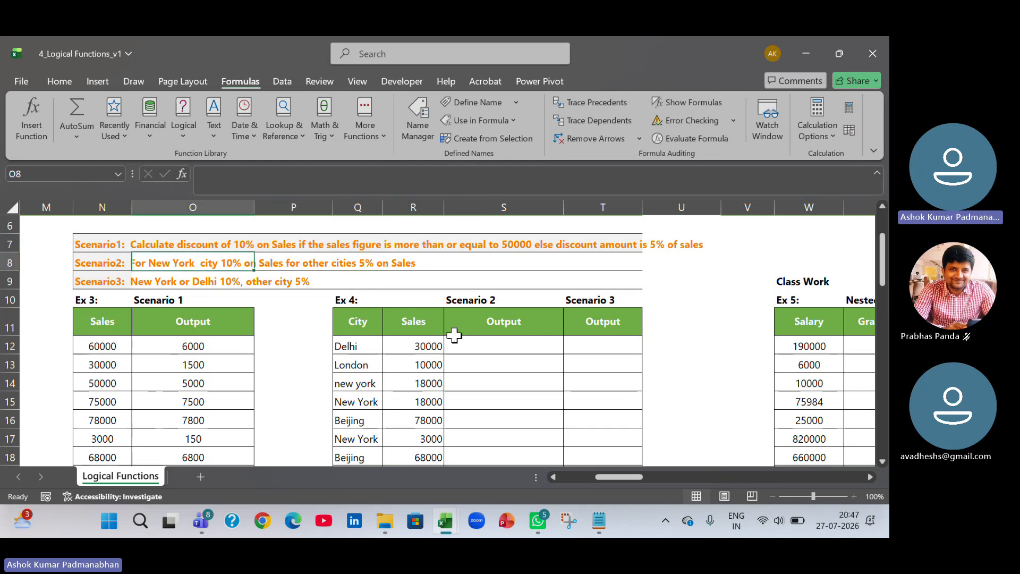
Enter =IF(Q12="new york",10% * R12,5% * R12) in S12 to calculate the Scenario 2 discount.
{"action": "left_click", "coordinate": [464, 344]}
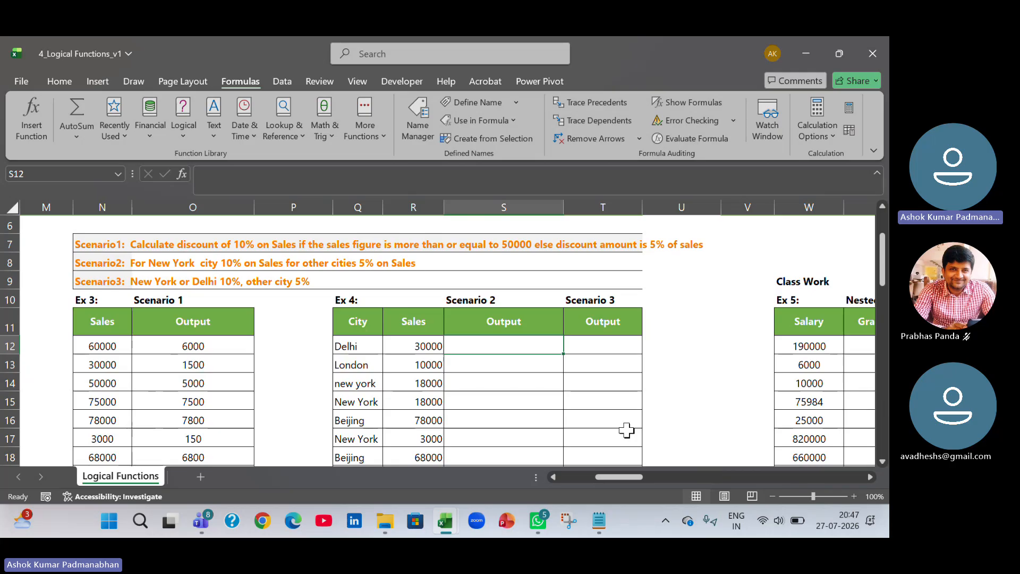
{"action": "type", "text": "=if"}
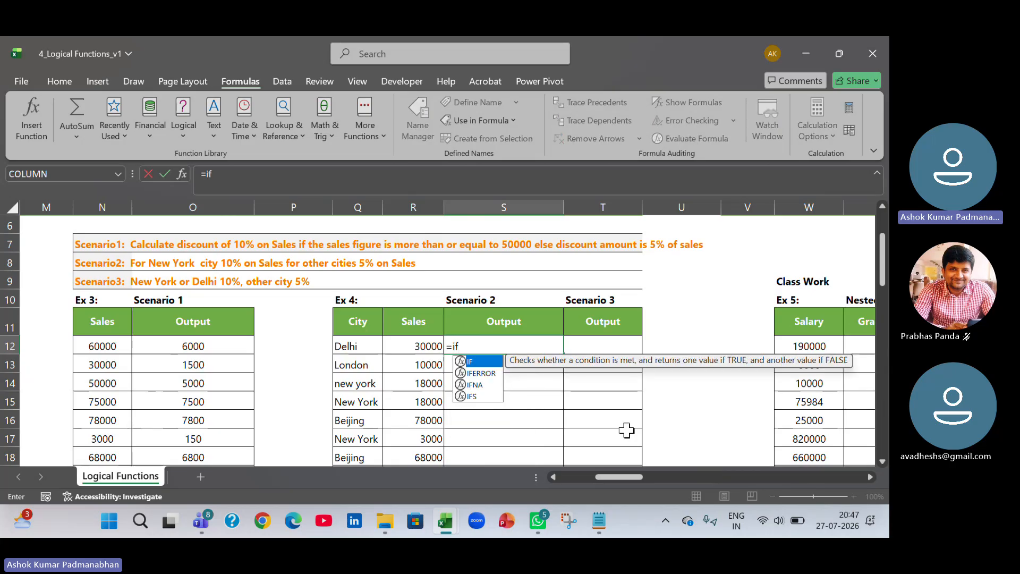
{"action": "key", "text": "Tab"}
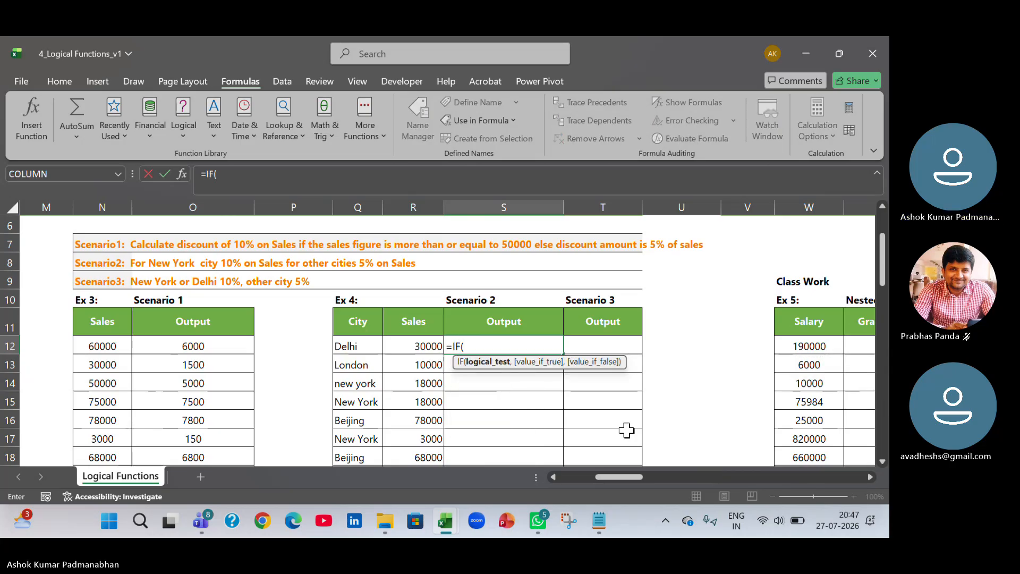
{"action": "key", "text": "Left"}
{"action": "key", "text": "Left"}
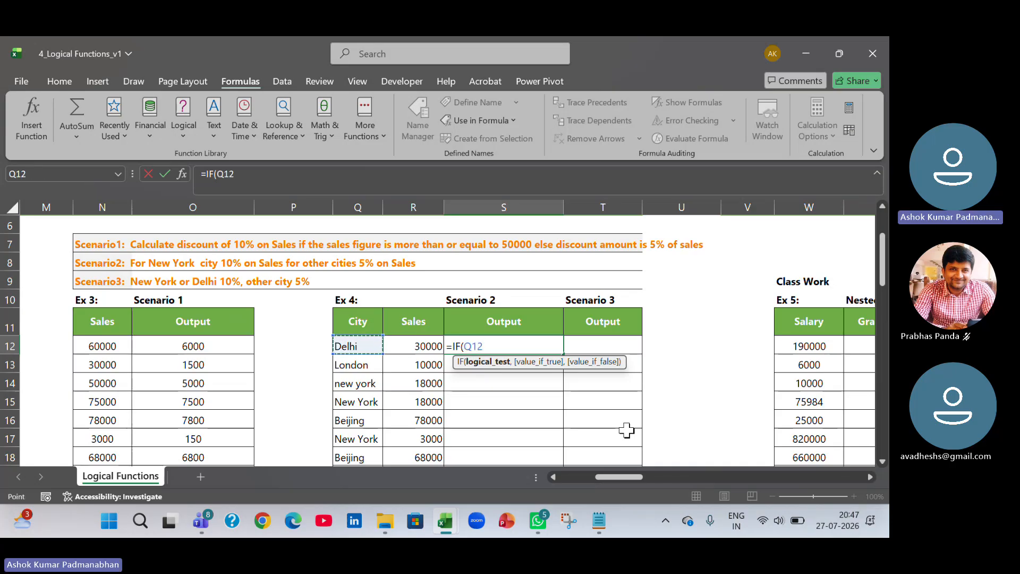
{"action": "type", "text": "="}
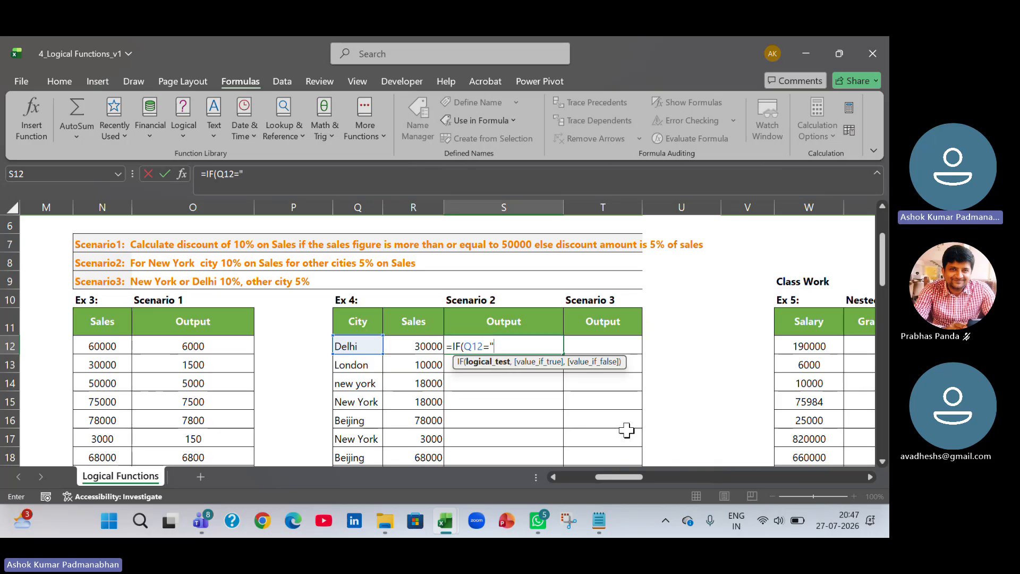
{"action": "type", "text": "\"new york"}
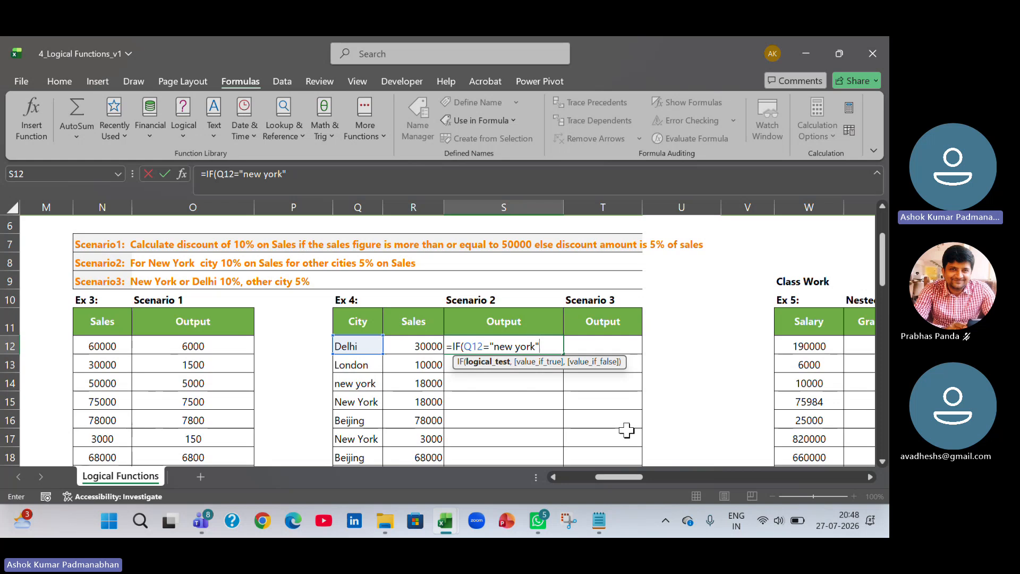
{"action": "type", "text": ","}
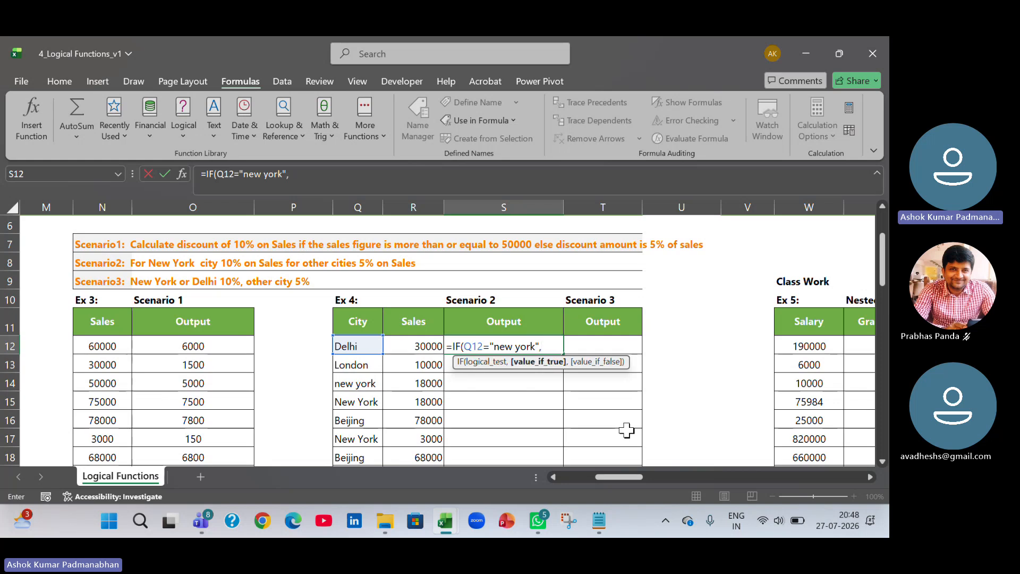
{"action": "type", "text": "10"}
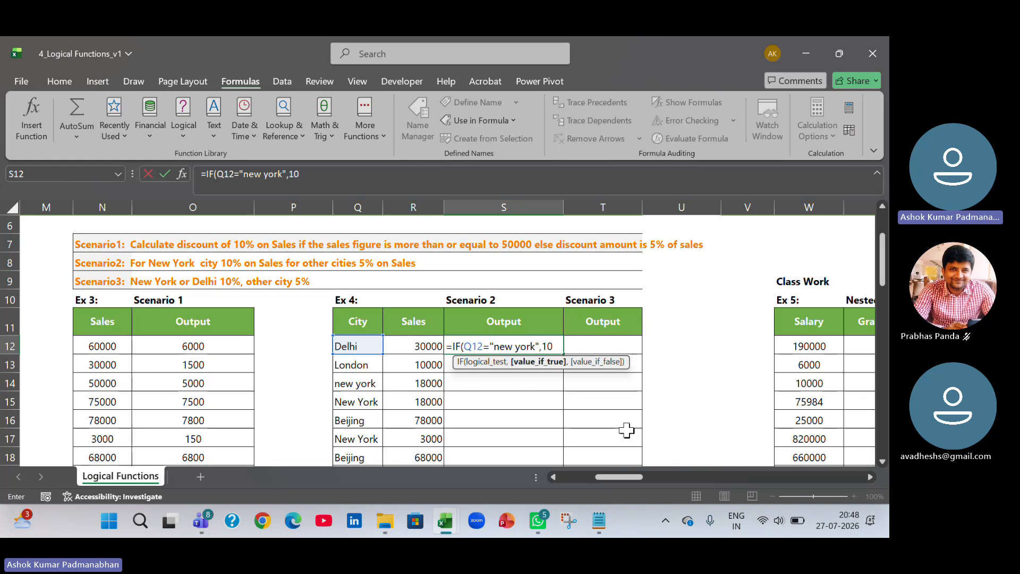
{"action": "type", "text": "% *"}
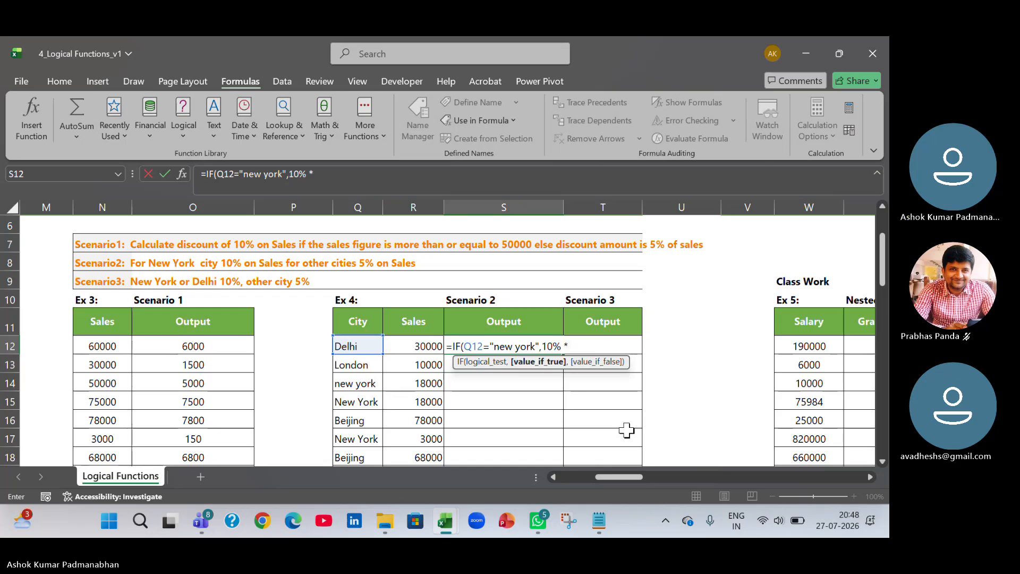
{"action": "key", "text": "Left"}
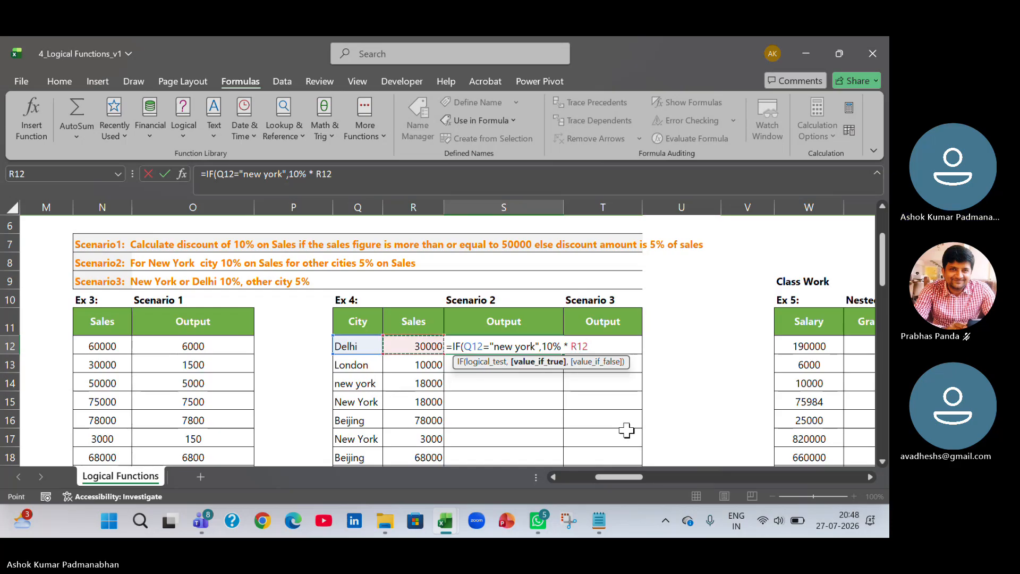
{"action": "type", "text": ","}
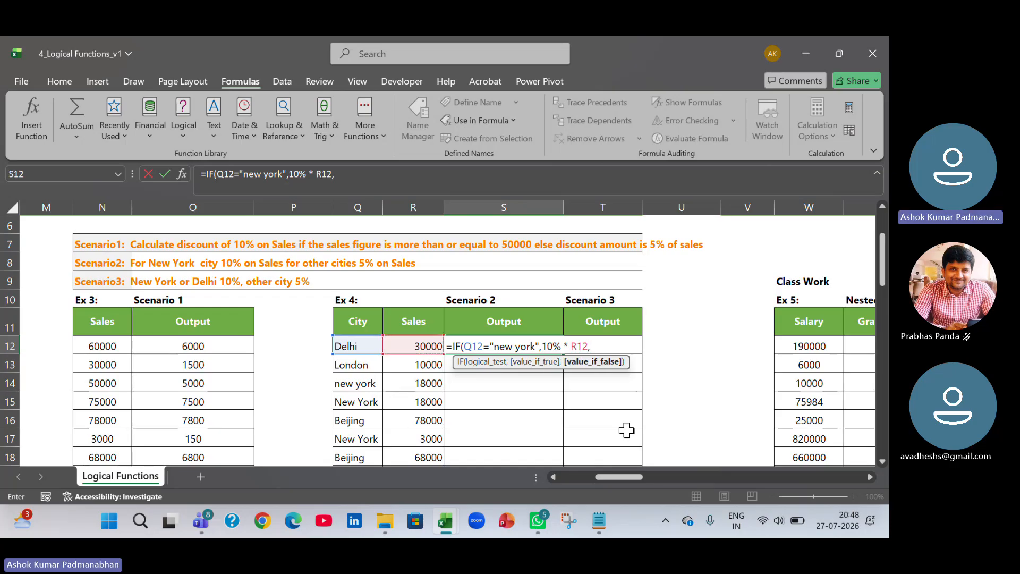
{"action": "type", "text": "5"}
{"action": "type", "text": "* "}
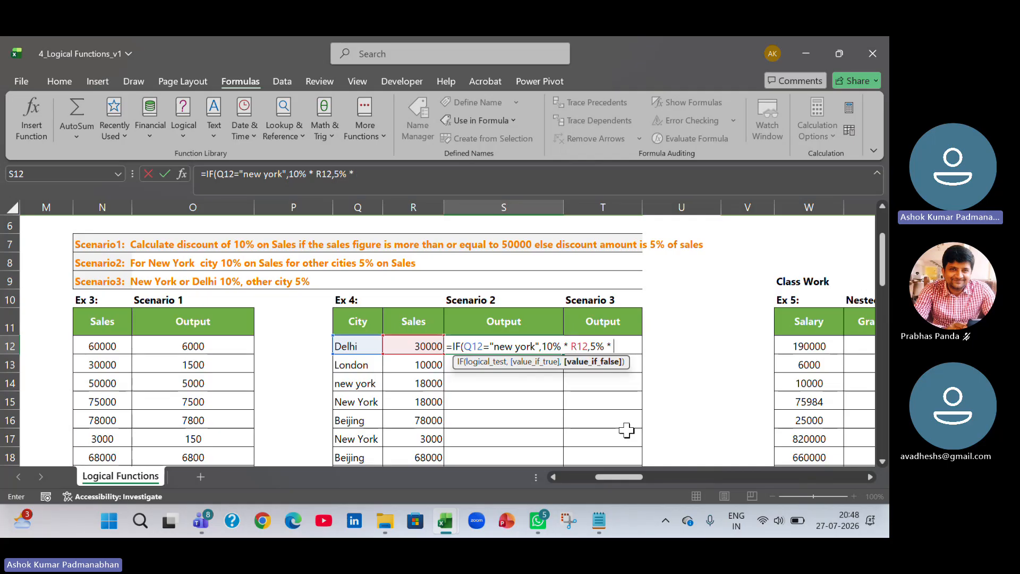
{"action": "type", "text": "R12)"}
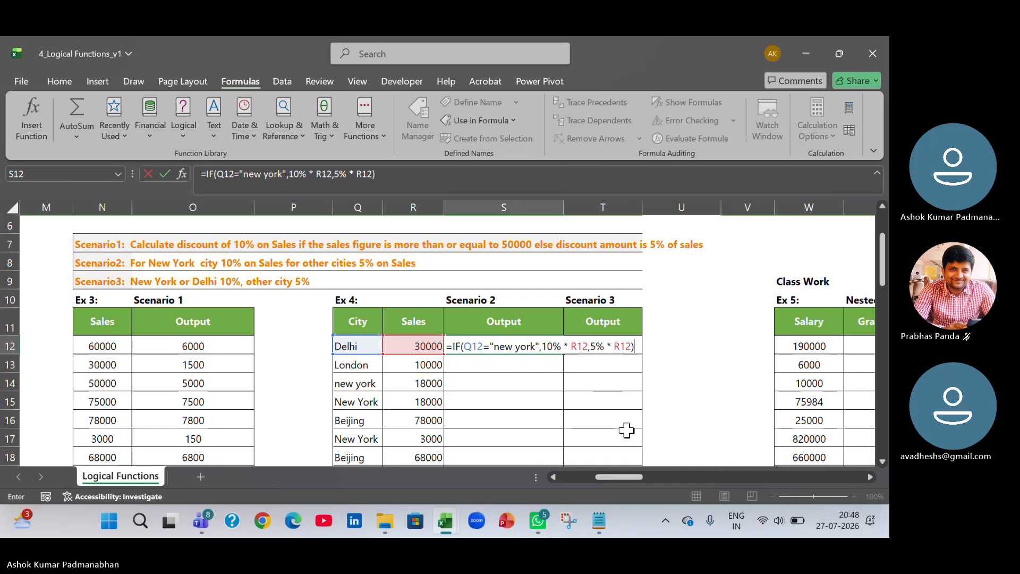
{"action": "key", "text": "Return"}
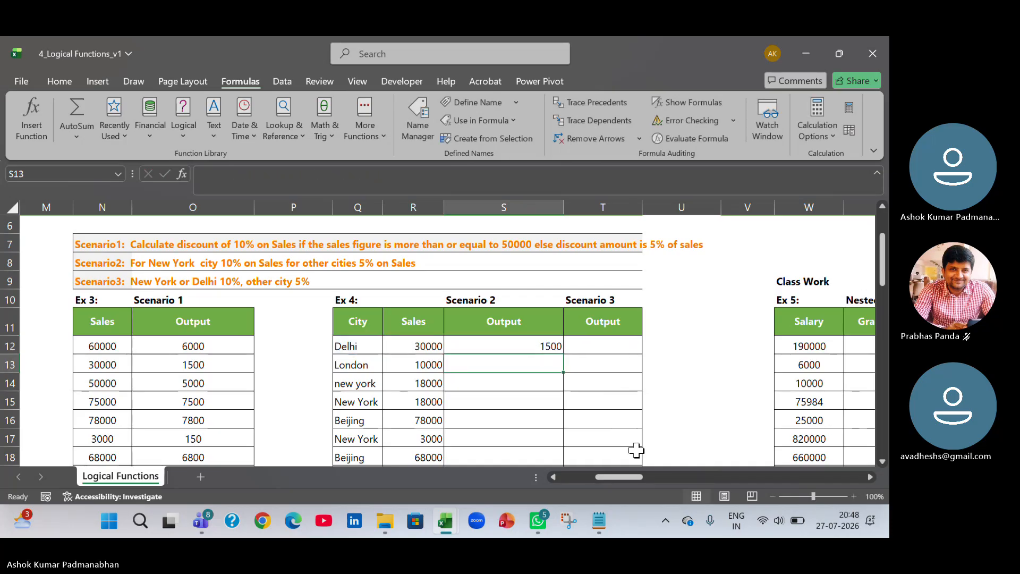
Check the city and sales cells for row 12, then fill S12's formula down the Scenario 2 Output column.
{"action": "left_click", "coordinate": [364, 346]}
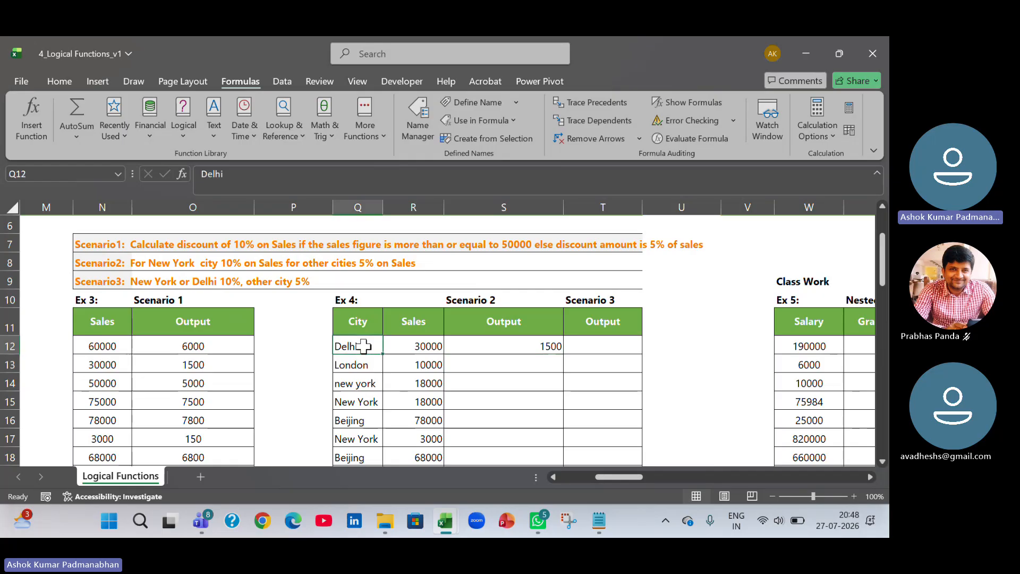
{"action": "left_click", "coordinate": [429, 350]}
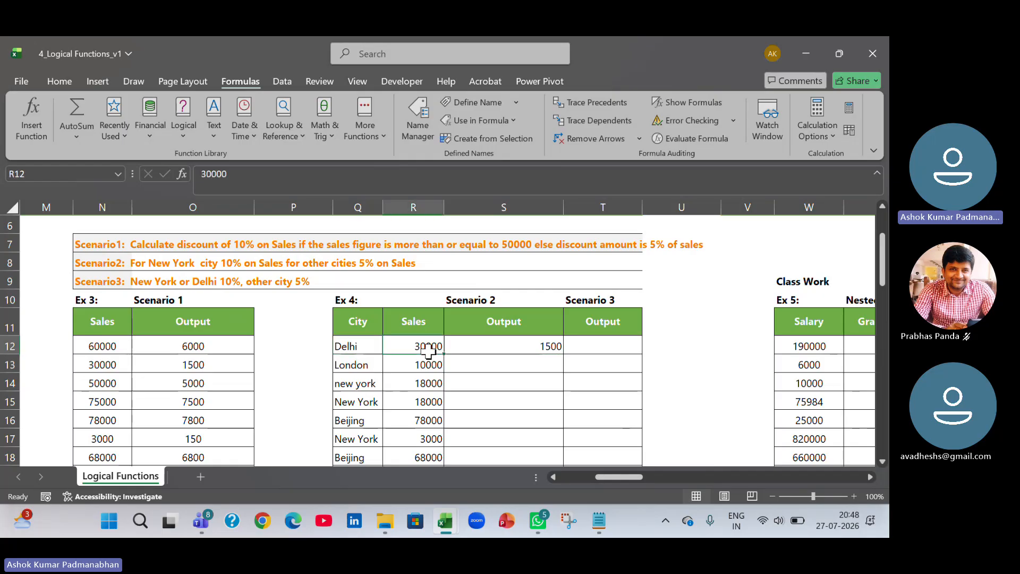
{"action": "left_click", "coordinate": [538, 349]}
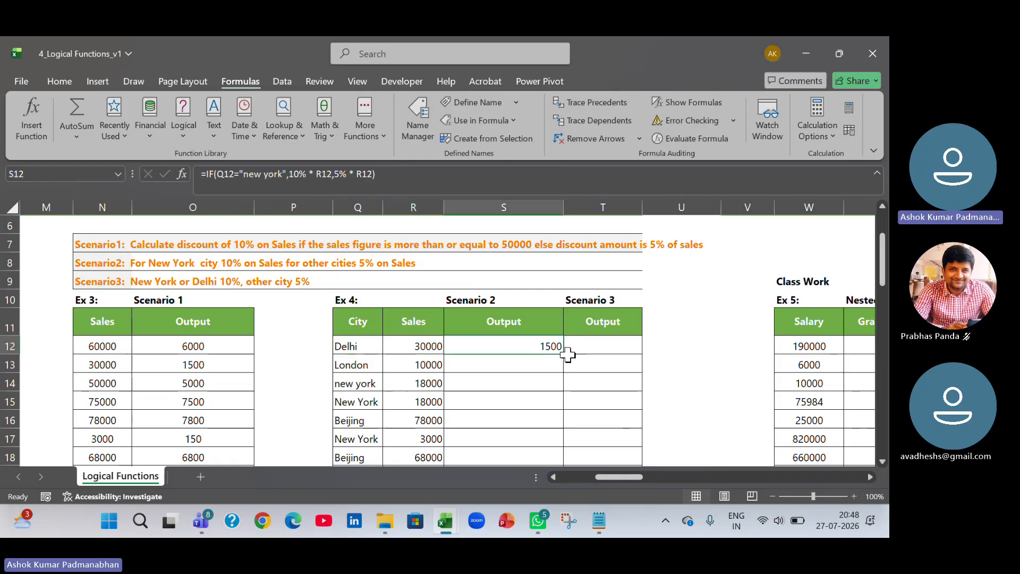
{"action": "double_click", "coordinate": [562, 355]}
Reopen S12's Scenario 2 formula for review and close it again.
{"action": "double_click", "coordinate": [538, 347]}
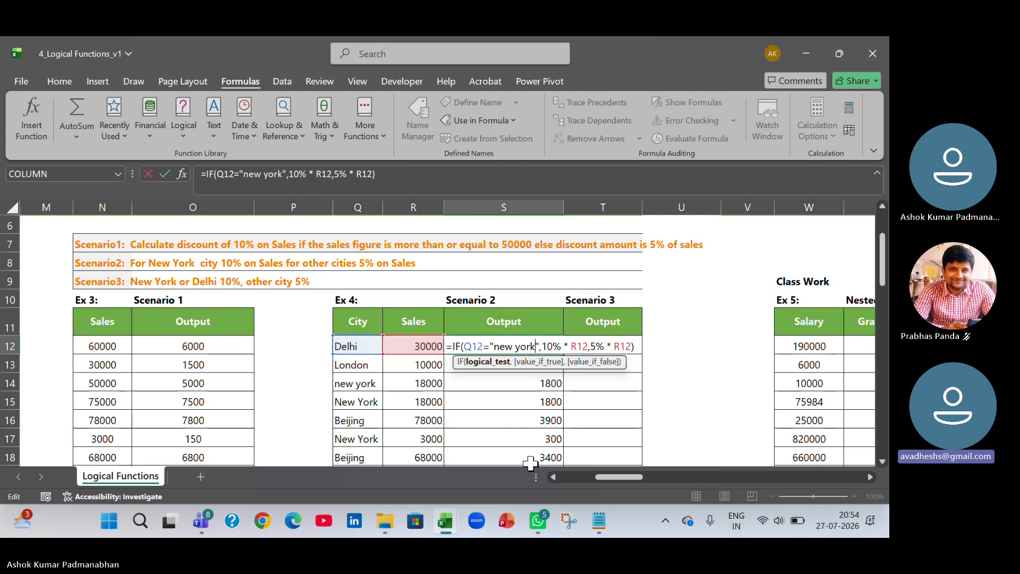
{"action": "key", "text": "Right"}
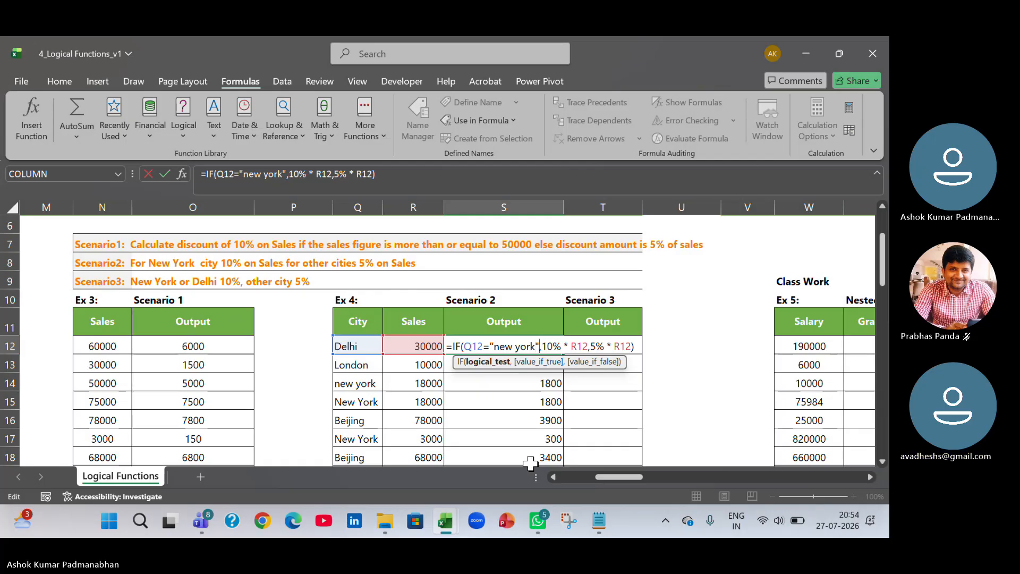
{"action": "key", "text": "End"}
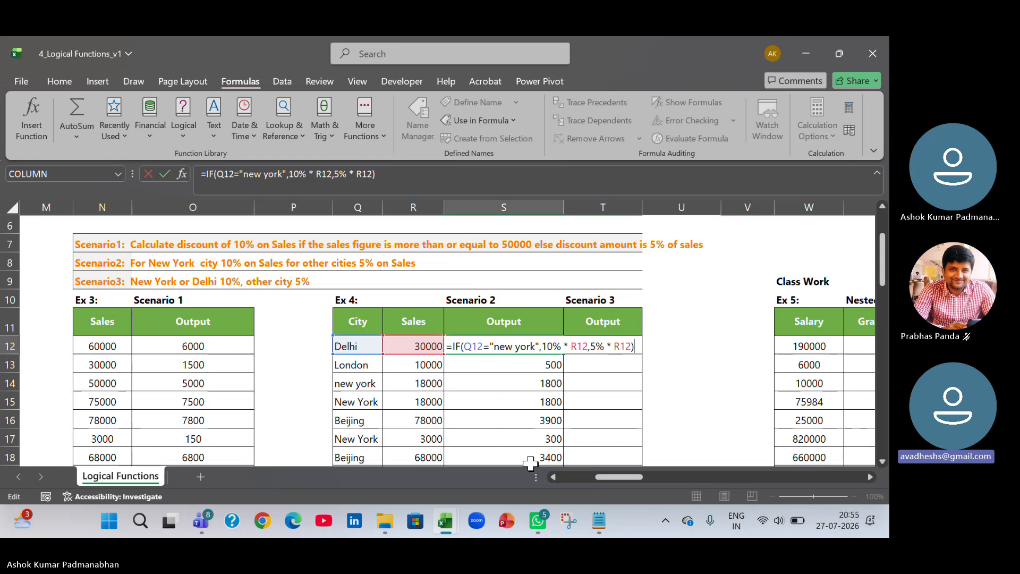
{"action": "key", "text": "Return"}
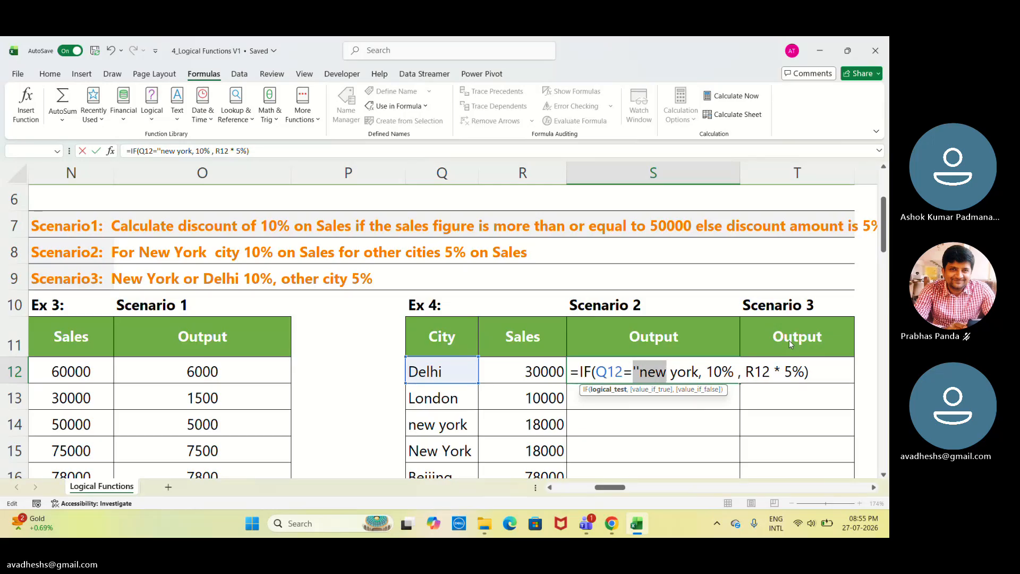
Switch to the participant's workbook and close the quotation mark after new york in S12's formula.
{"action": "key", "text": "alt+Tab"}
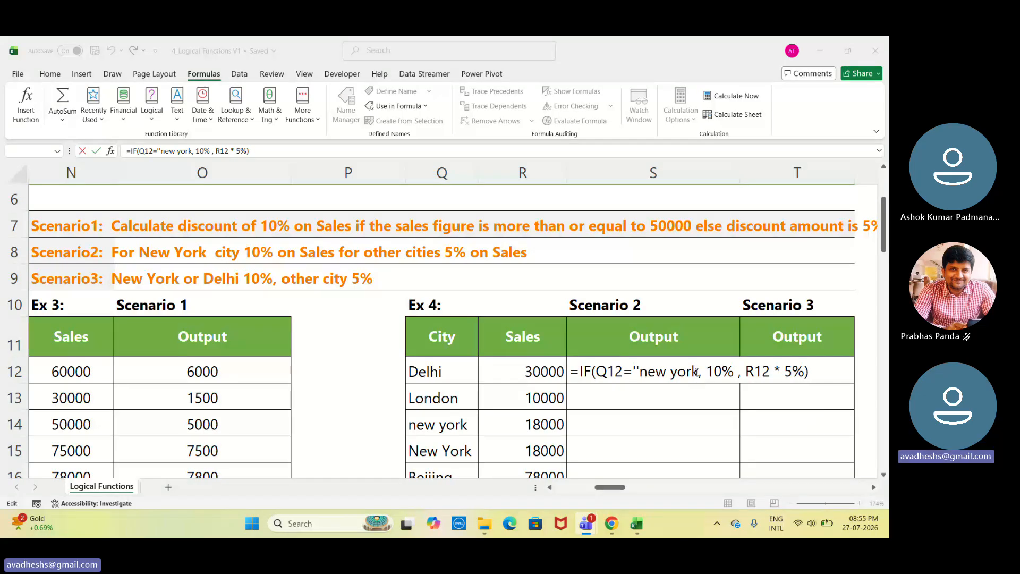
{"action": "left_click", "coordinate": [697, 372]}
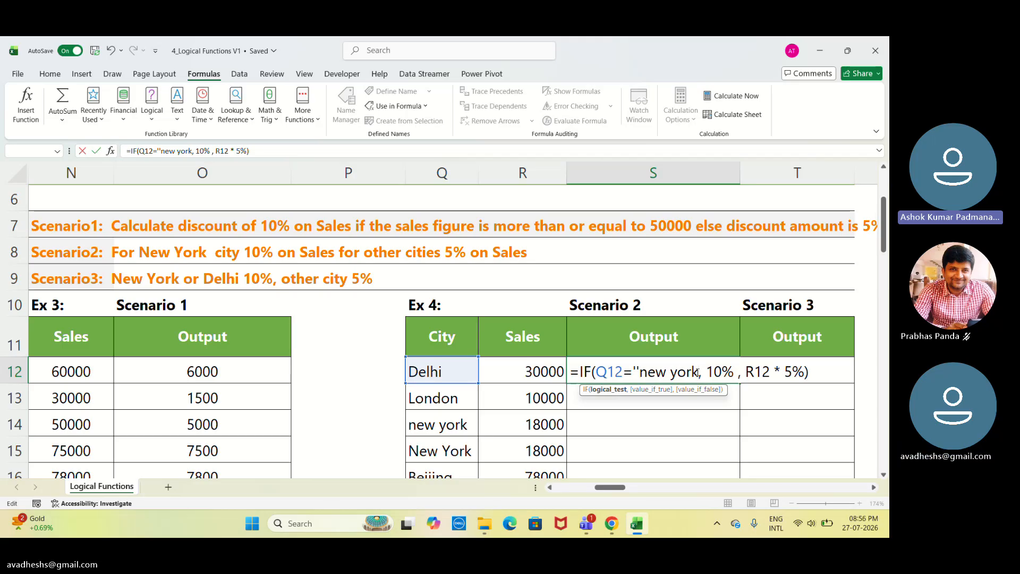
{"action": "type", "text": "\"\""}
{"action": "key", "text": "BackSpace"}
{"action": "key", "text": "BackSpace"}
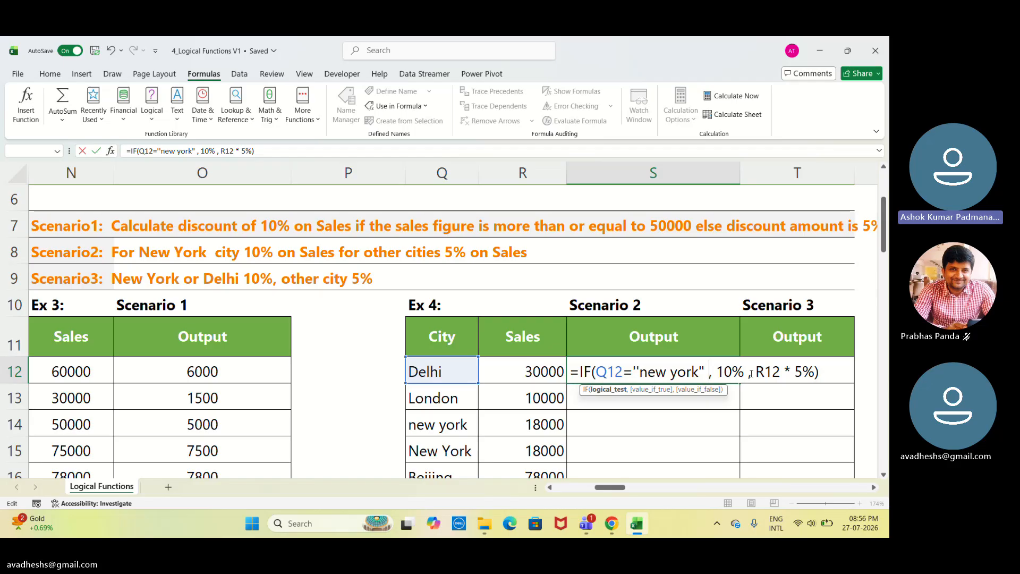
Change the formula's true and false arguments to 10% * R12 and R12 * 5%, then try to confirm it.
{"action": "left_click", "coordinate": [780, 372]}
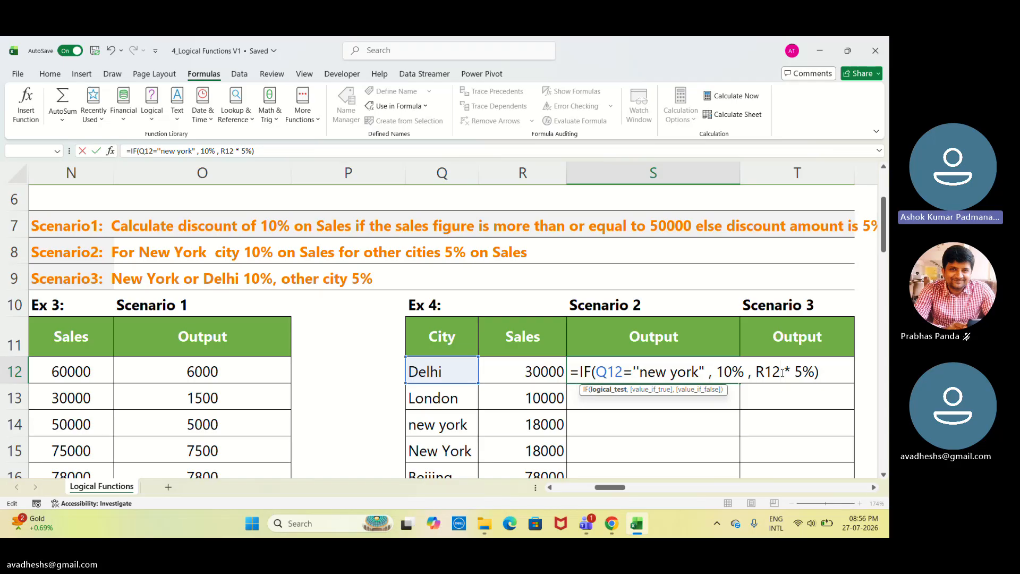
{"action": "left_click", "coordinate": [752, 370]}
{"action": "key", "text": "BackSpace"}
{"action": "key", "text": "BackSpace"}
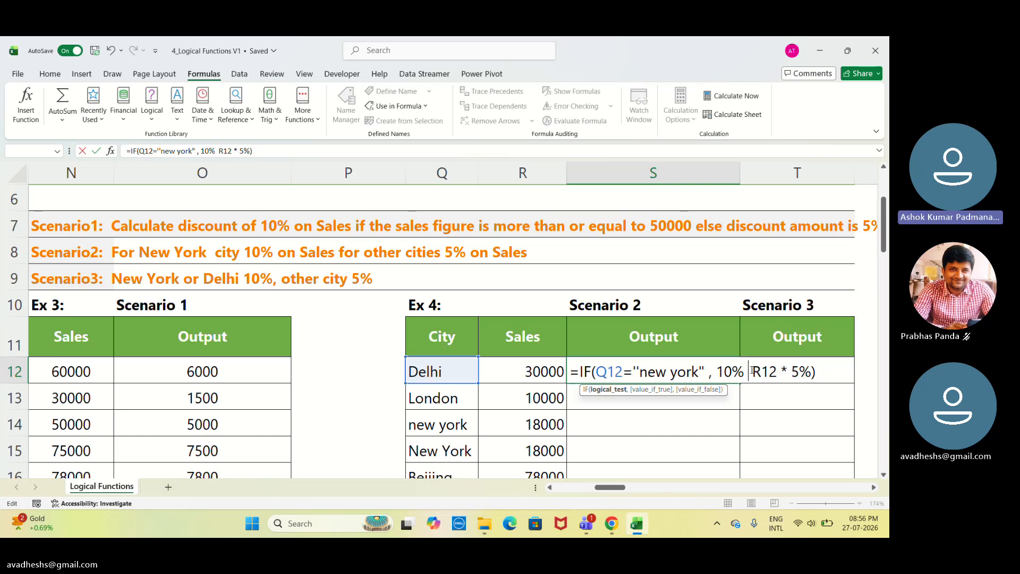
{"action": "type", "text": "*"}
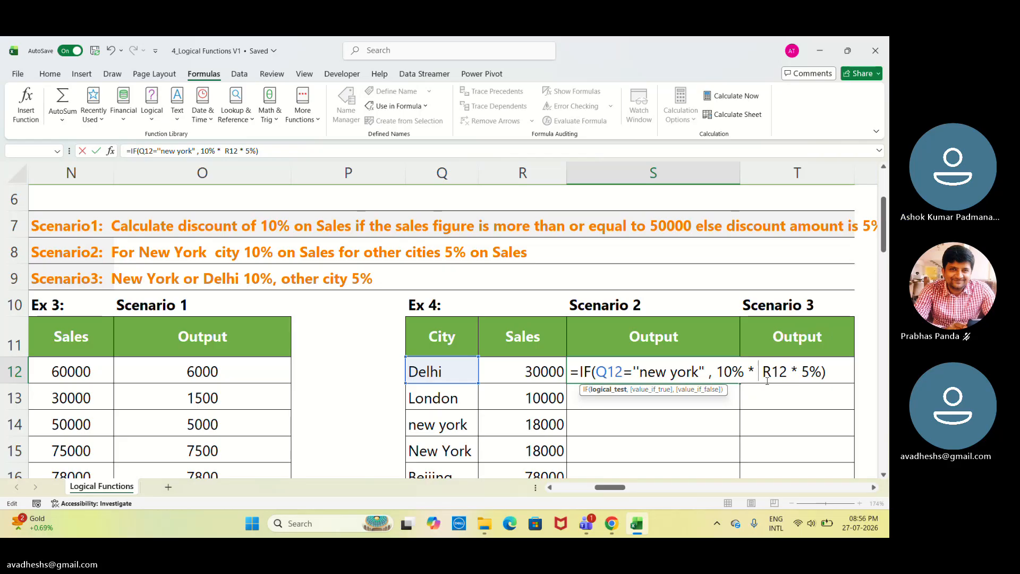
{"action": "left_click", "coordinate": [543, 371]}
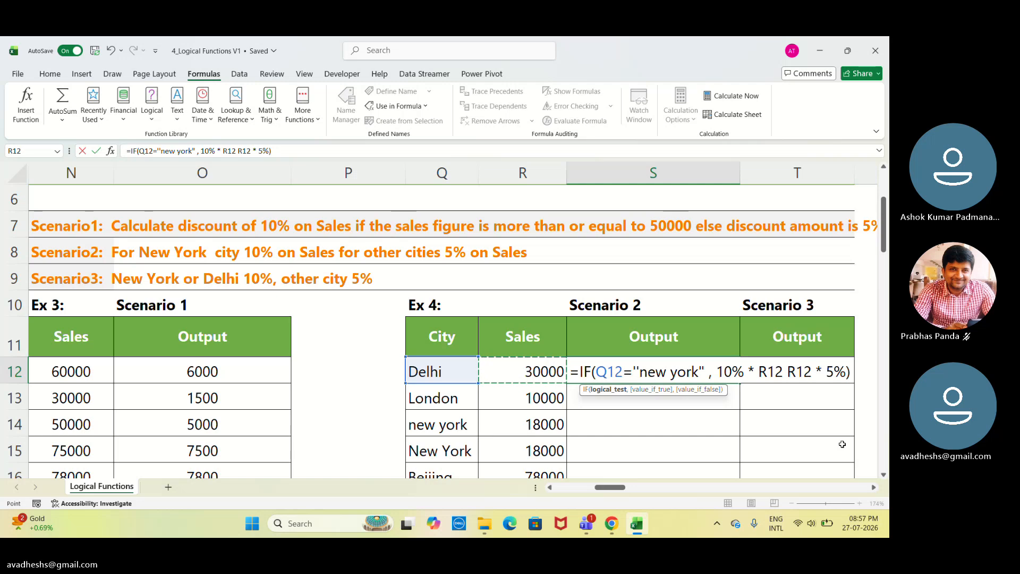
{"action": "type", "text": ","}
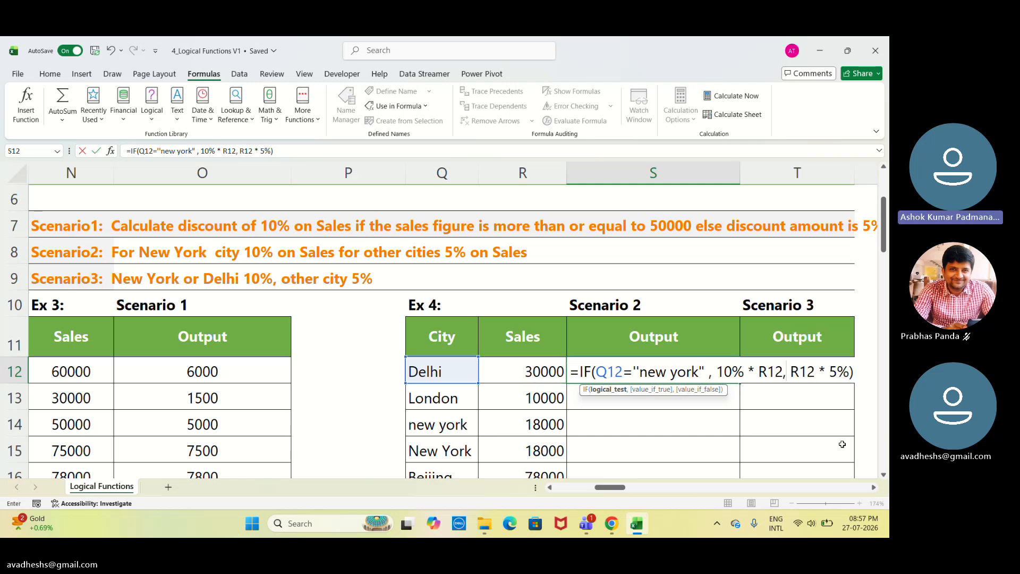
{"action": "key", "text": "Return"}
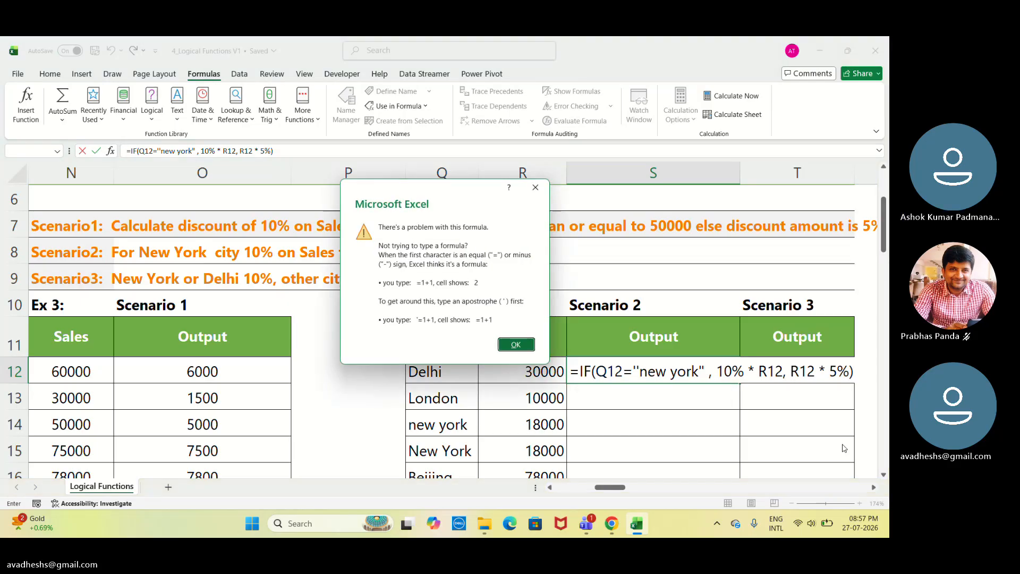
{"action": "key", "text": "Return"}
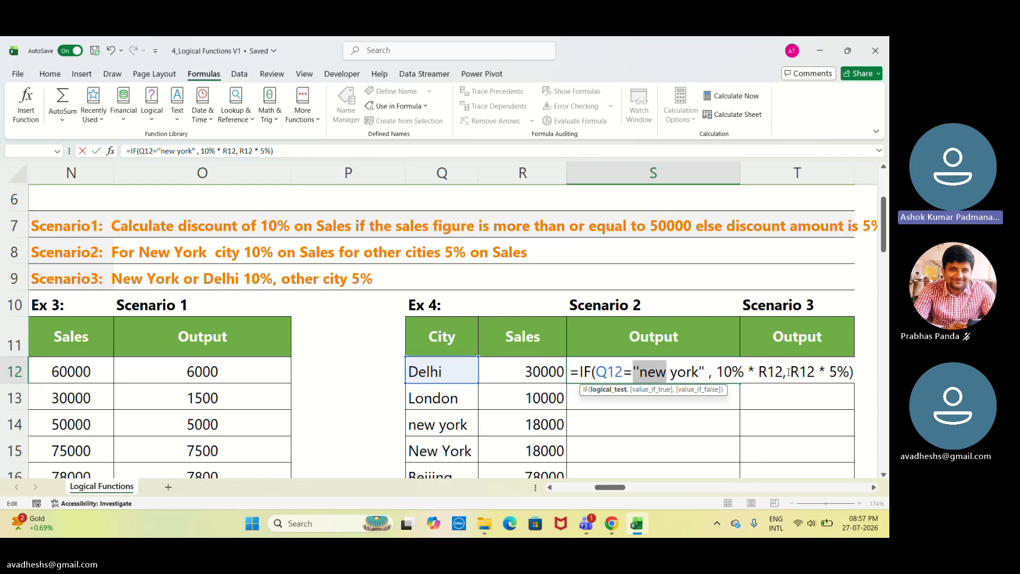
Try to confirm S12's Scenario 2 formula, undoing a stray cell reference and dismissing the formula error.
{"action": "left_click", "coordinate": [754, 432]}
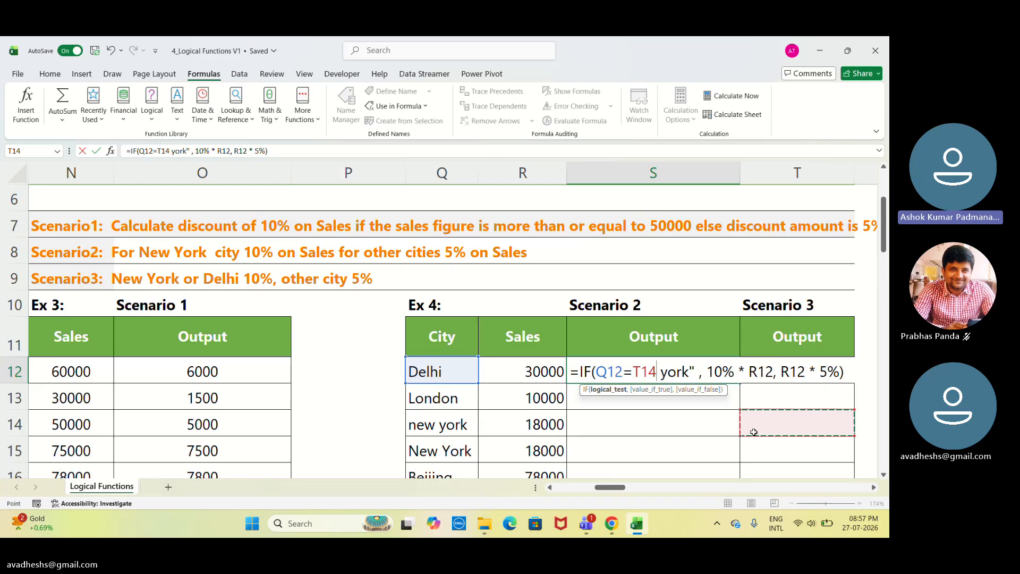
{"action": "key", "text": "ctrl+z"}
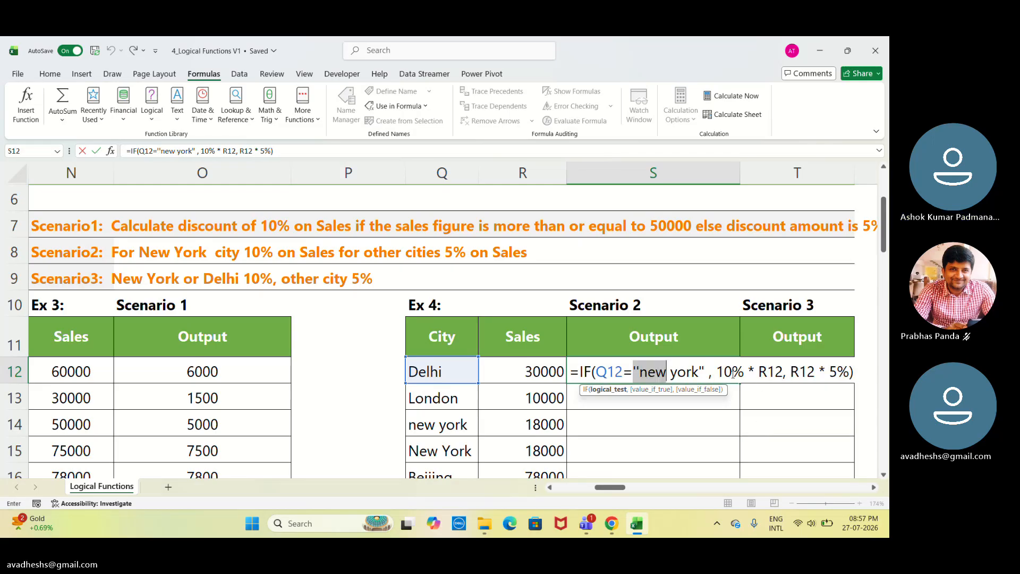
{"action": "key", "text": "Return"}
{"action": "key", "text": "Return"}
{"action": "key", "text": "Return"}
{"action": "key", "text": "Return"}
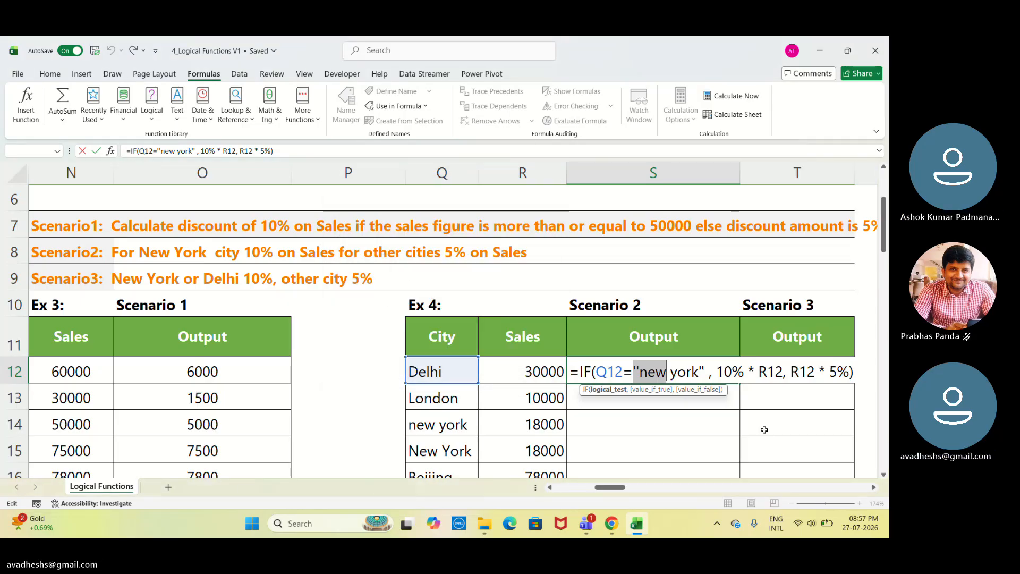
{"action": "key", "text": "Return"}
{"action": "key", "text": "Return"}
{"action": "key", "text": "Return"}
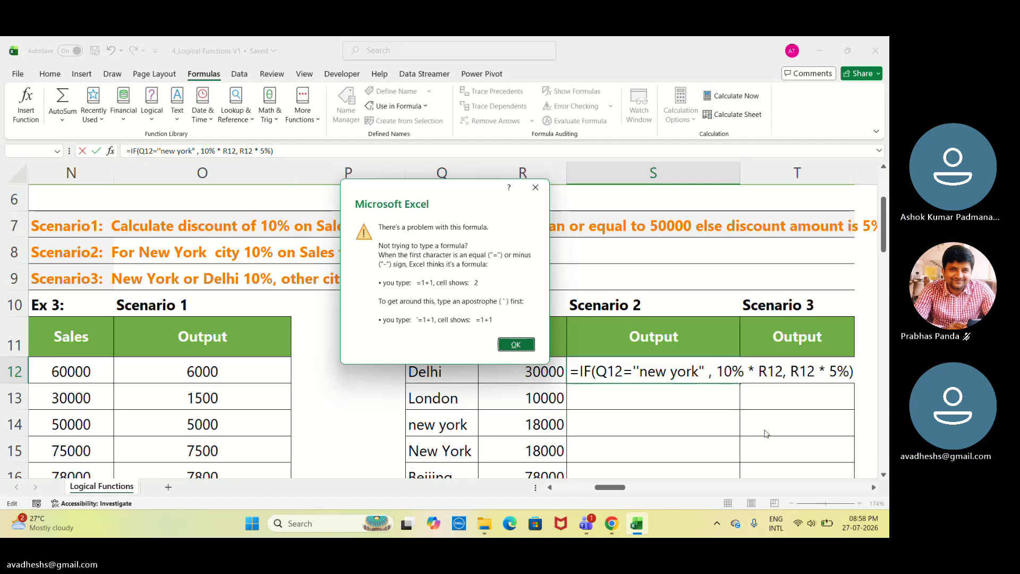
{"action": "key", "text": "Return"}
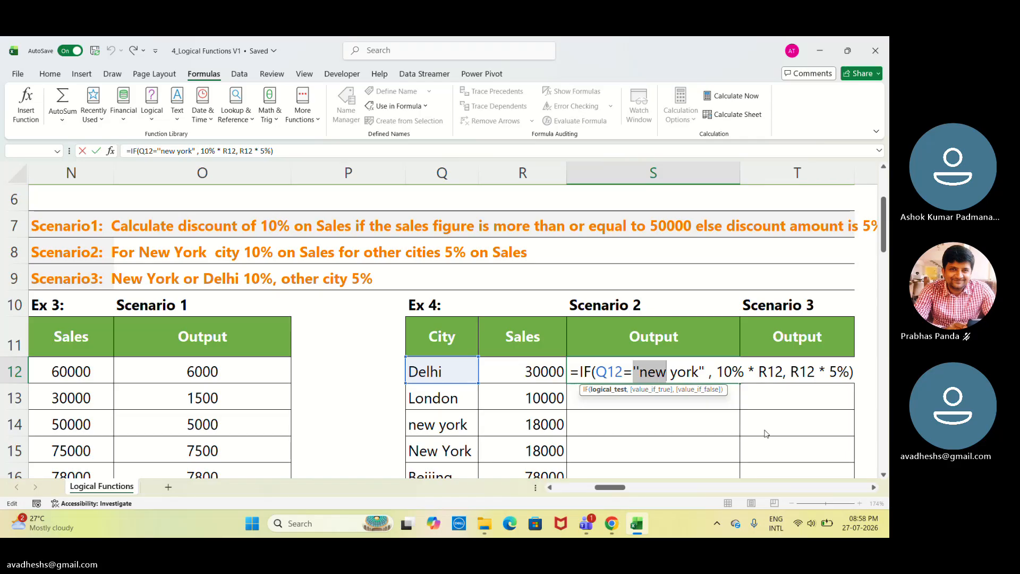
{"action": "key", "text": "Return"}
{"action": "key", "text": "Return"}
{"action": "key", "text": "Return"}
{"action": "key", "text": "Return"}
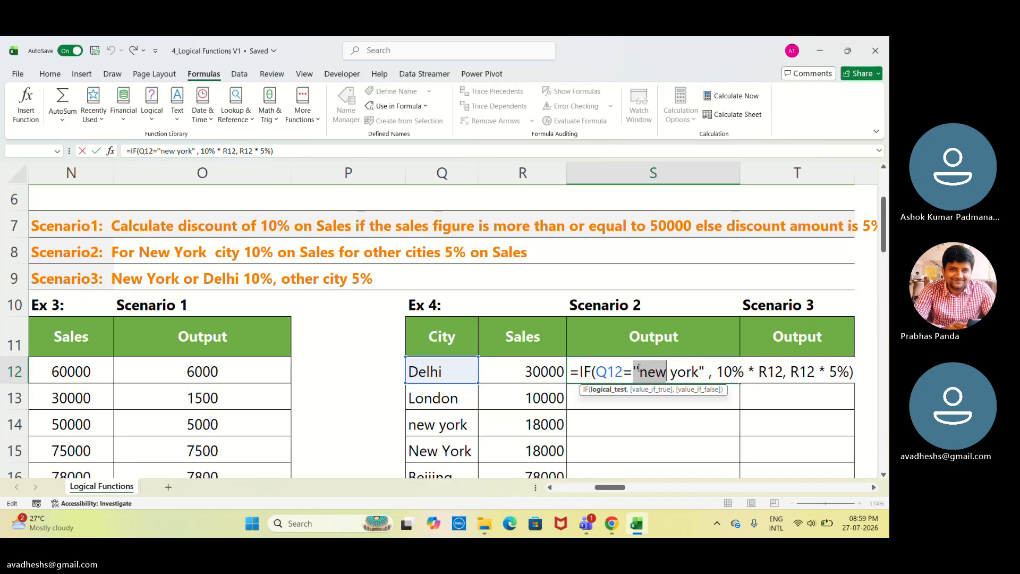
Retype the quotation marks around new york in S12's formula, try to confirm it, then cancel the edit.
{"action": "left_click", "coordinate": [639, 370]}
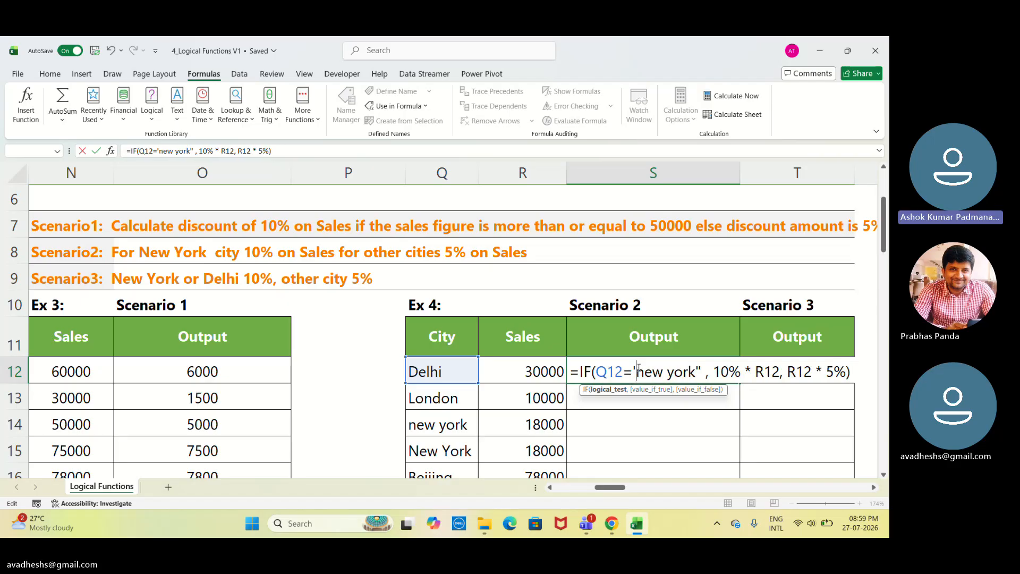
{"action": "key", "text": "BackSpace"}
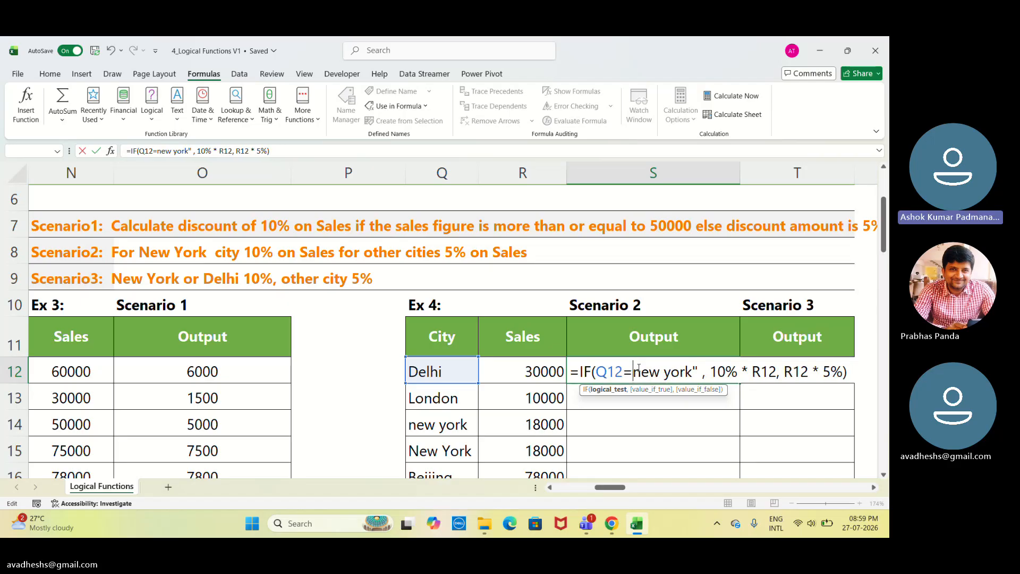
{"action": "type", "text": "\""}
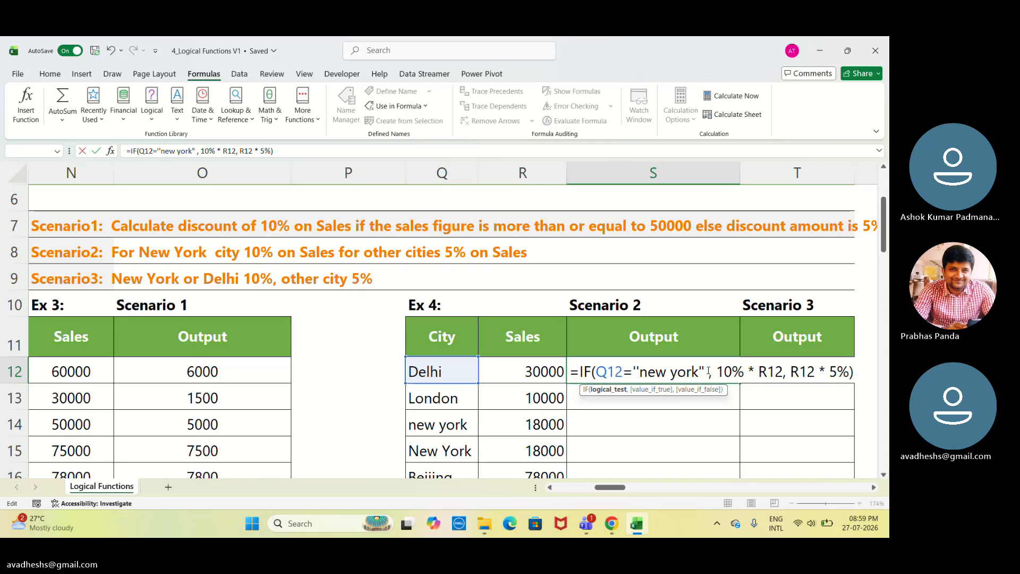
{"action": "key", "text": "BackSpace"}
{"action": "key", "text": "BackSpace"}
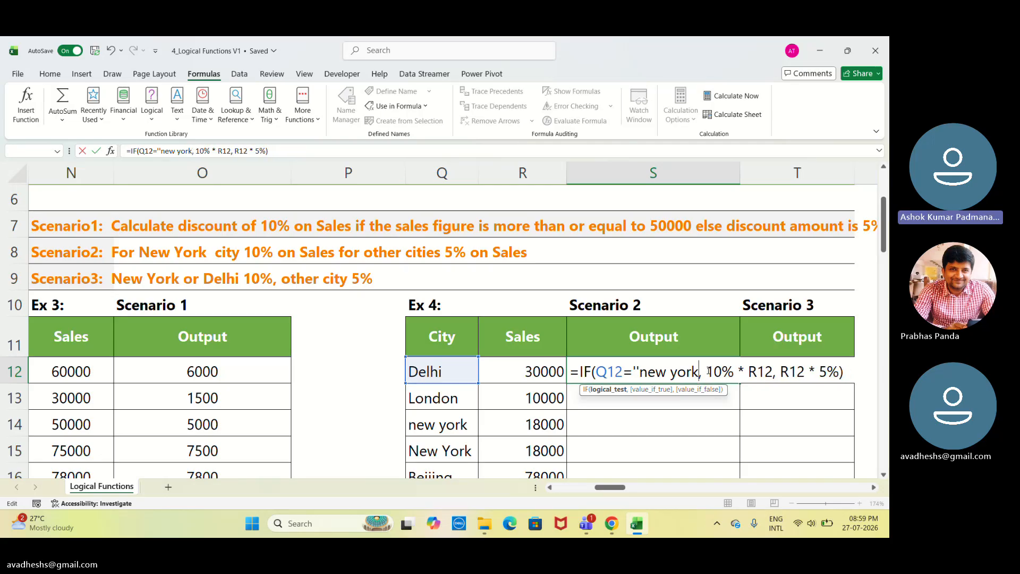
{"action": "type", "text": "\""}
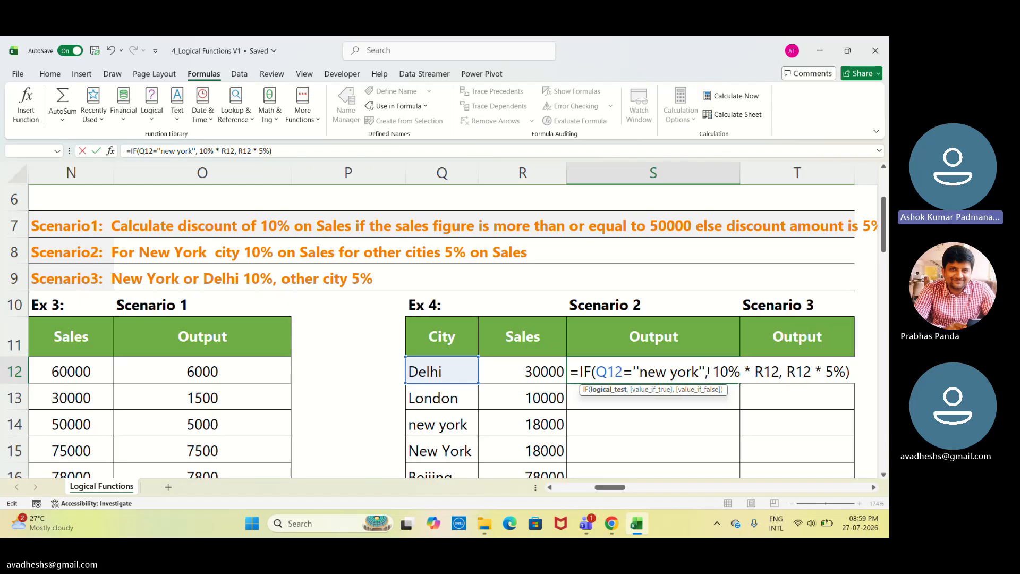
{"action": "key", "text": "Return"}
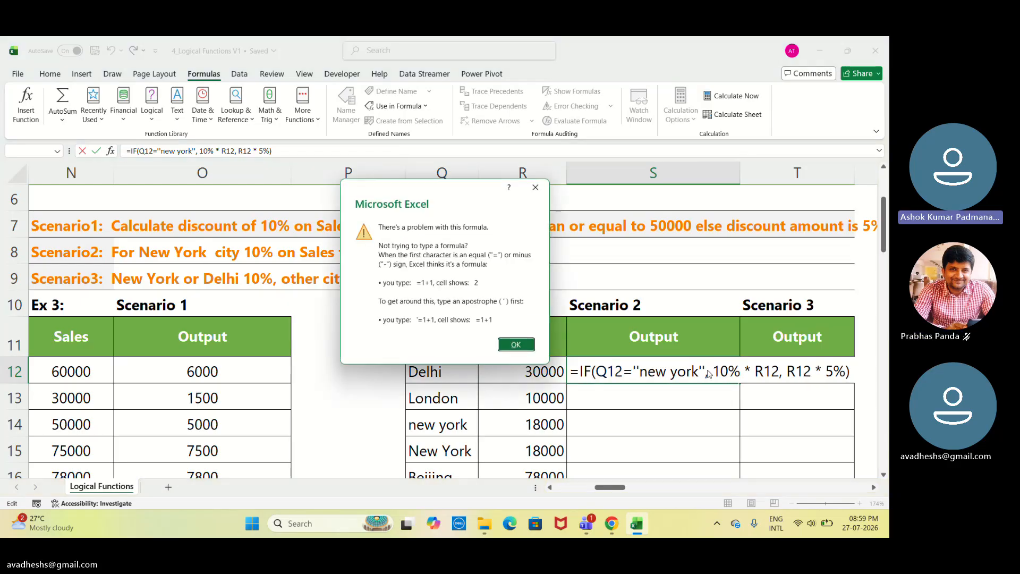
{"action": "key", "text": "Return"}
{"action": "key", "text": "Return"}
{"action": "key", "text": "Return"}
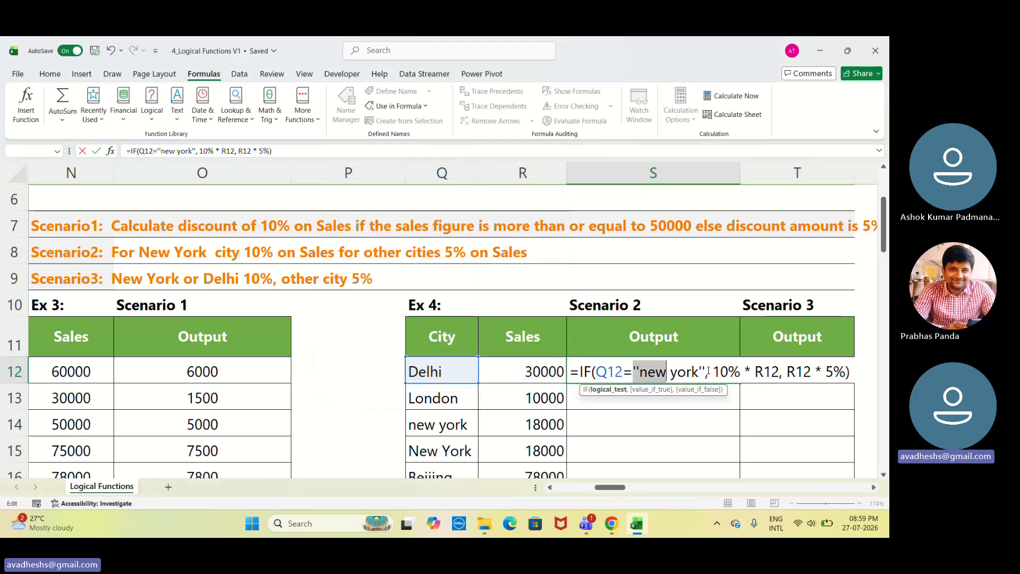
{"action": "key", "text": "Return"}
{"action": "key", "text": "Return"}
{"action": "key", "text": "Return"}
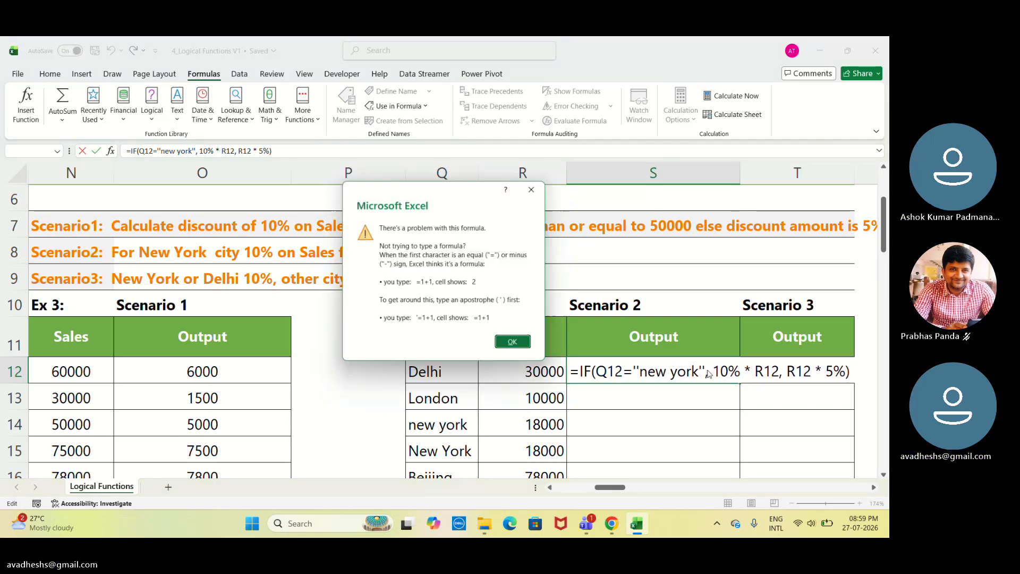
{"action": "key", "text": "Return"}
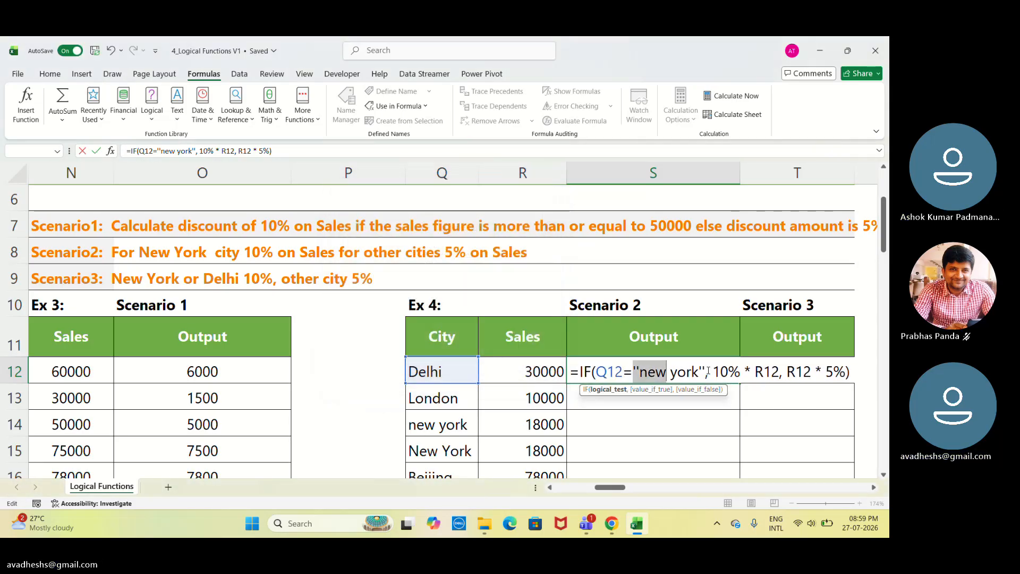
{"action": "key", "text": "Escape"}
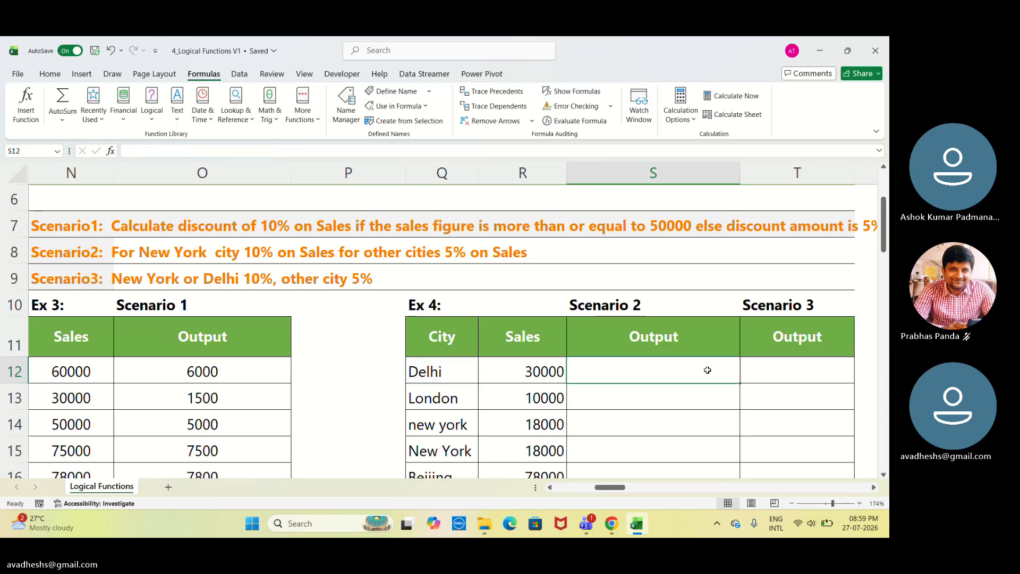
Start a new IF formula in S12 testing whether Q12 equals "new york".
{"action": "type", "text": "="}
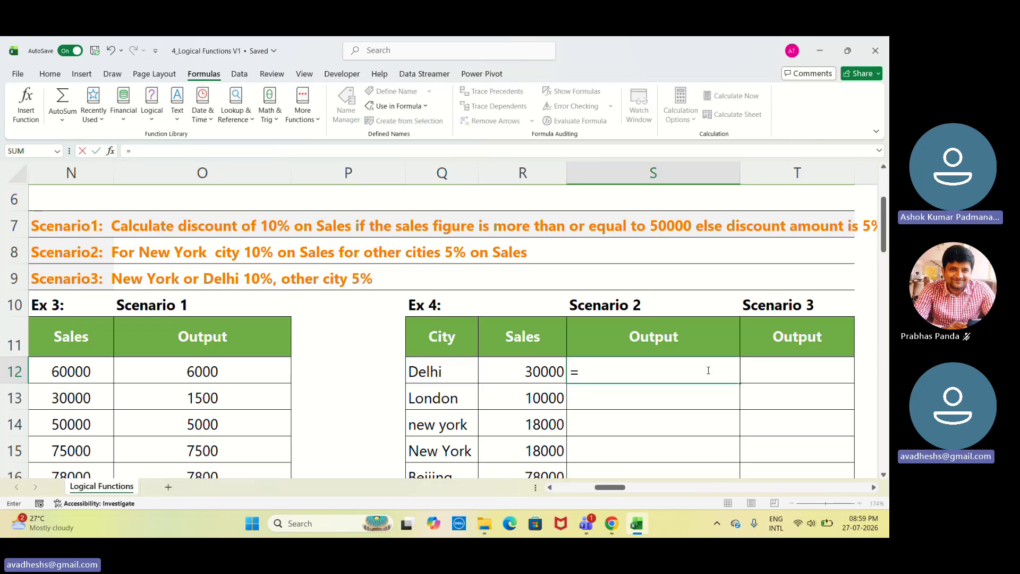
{"action": "type", "text": "I"}
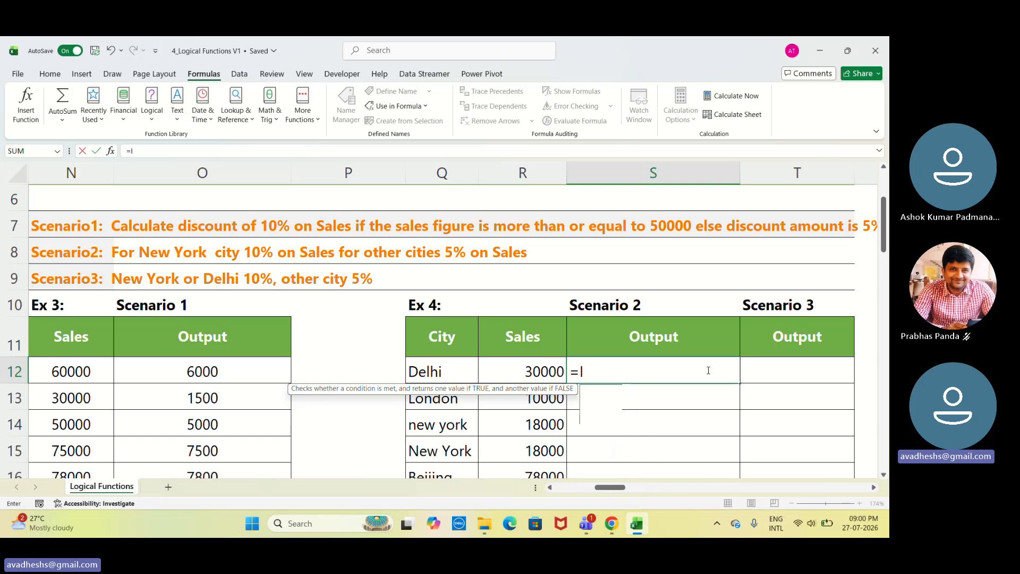
{"action": "type", "text": "F("}
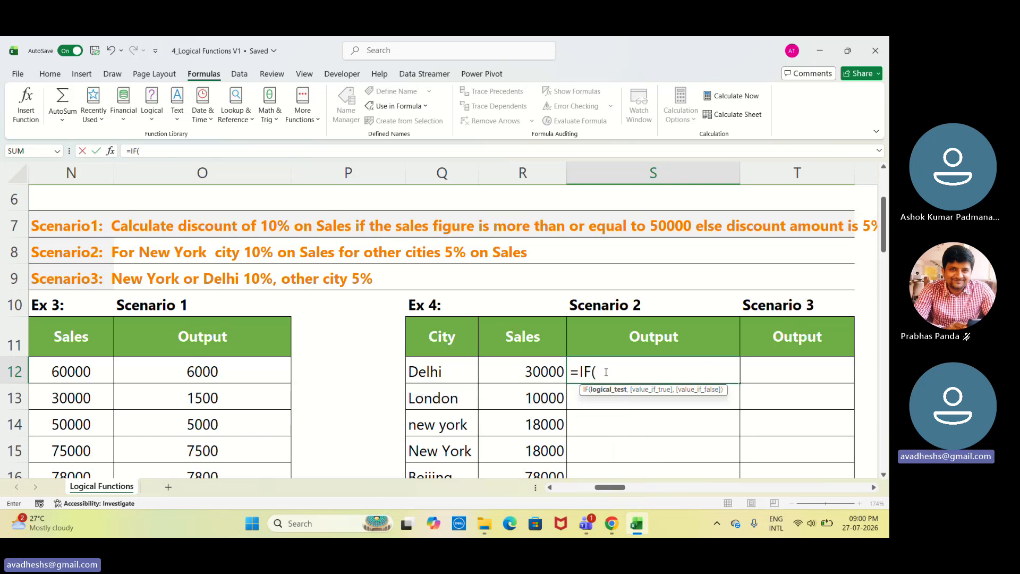
{"action": "left_click", "coordinate": [443, 374]}
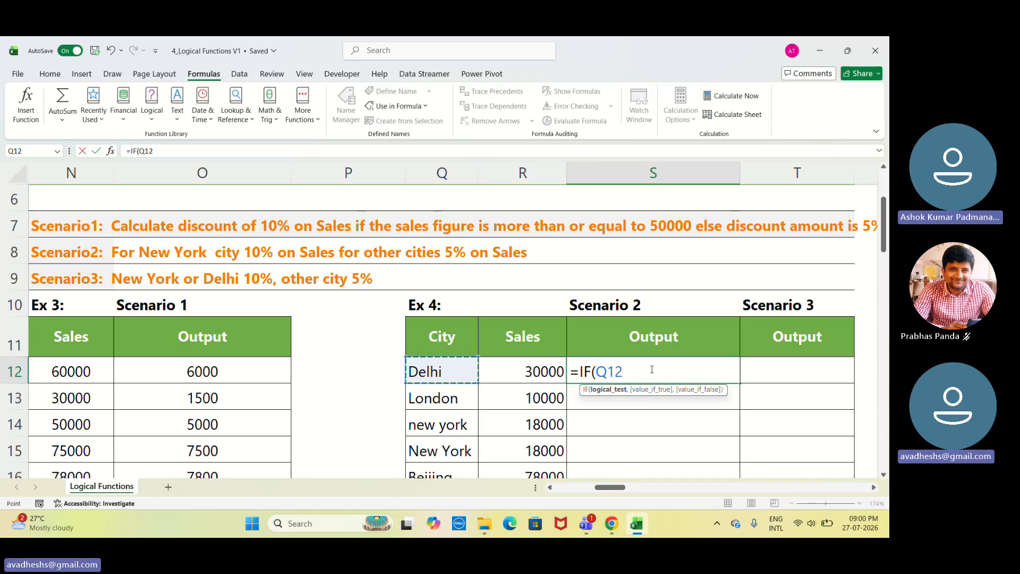
{"action": "type", "text": "="}
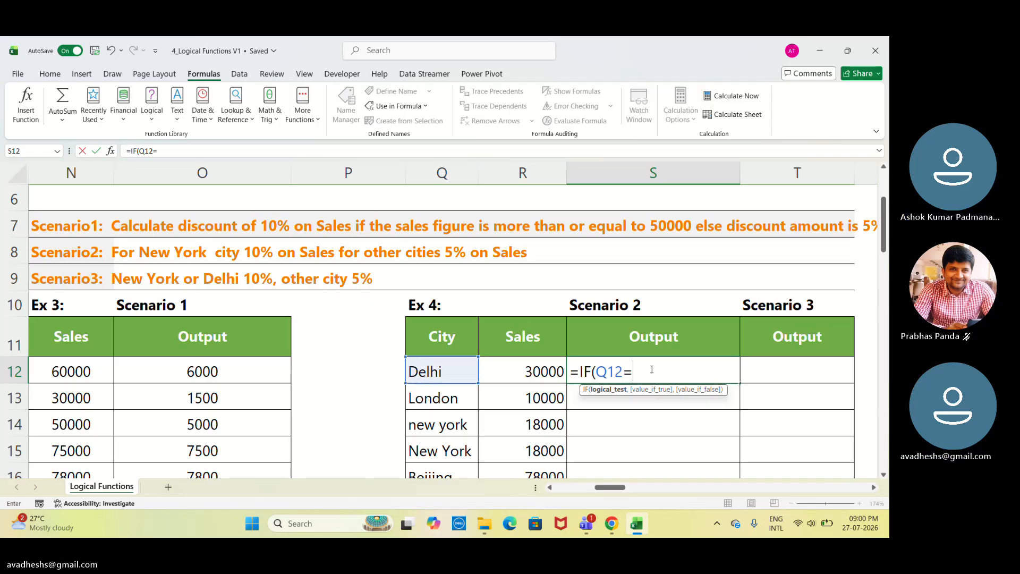
{"action": "type", "text": "\""}
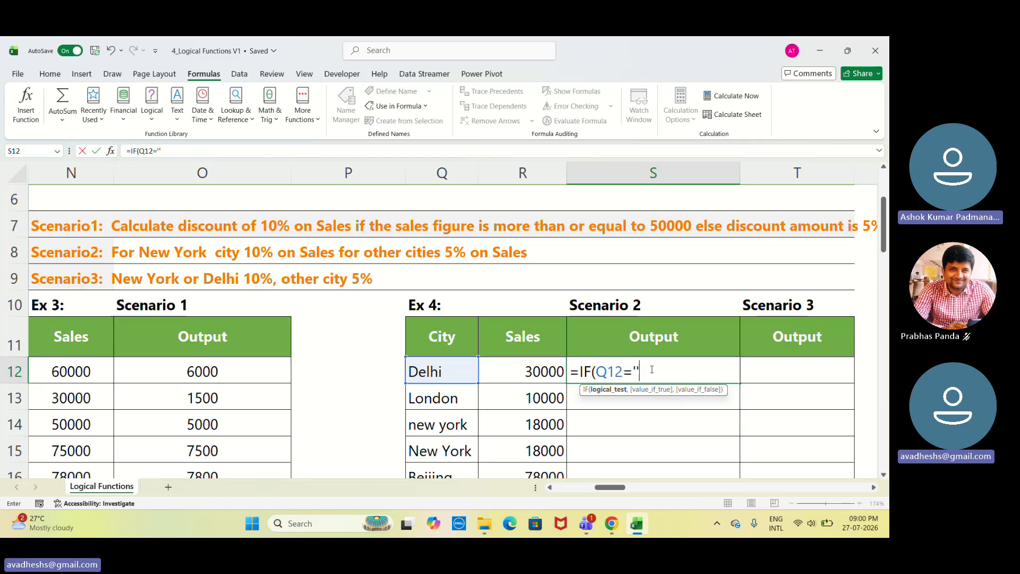
{"action": "type", "text": "\""}
{"action": "key", "text": "BackSpace"}
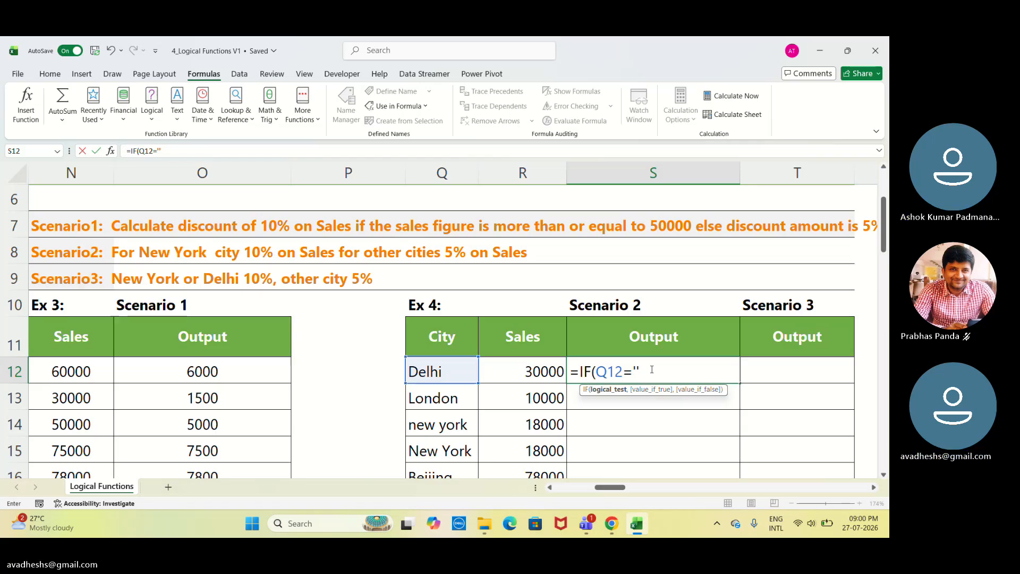
{"action": "type", "text": "new"}
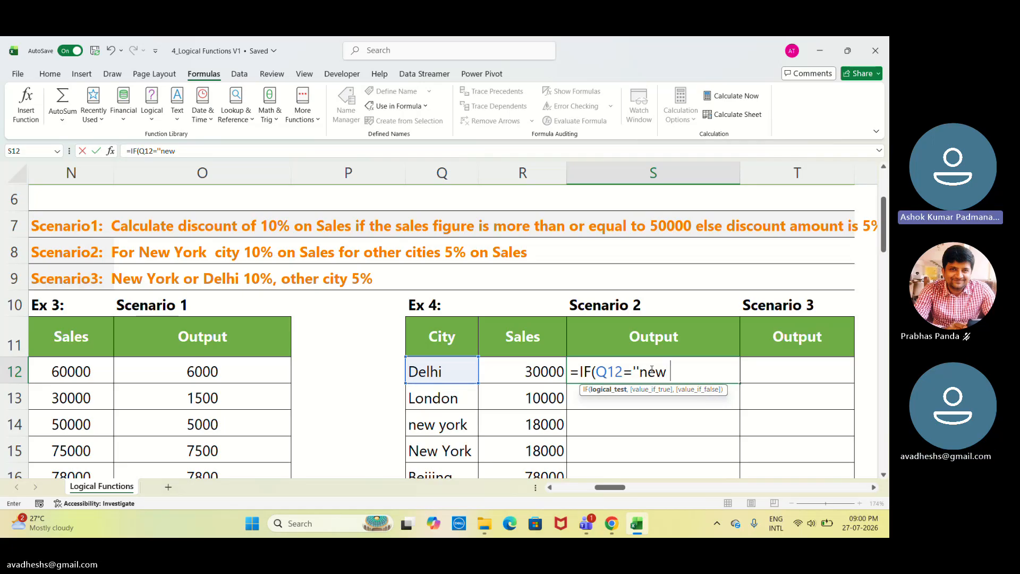
{"action": "type", "text": " yo"}
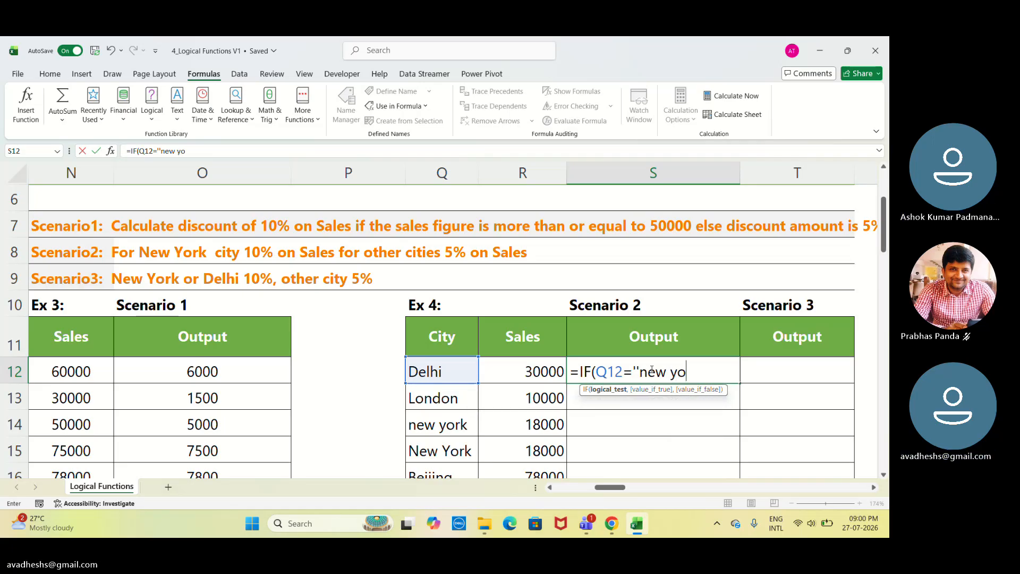
{"action": "type", "text": "rk\"\""}
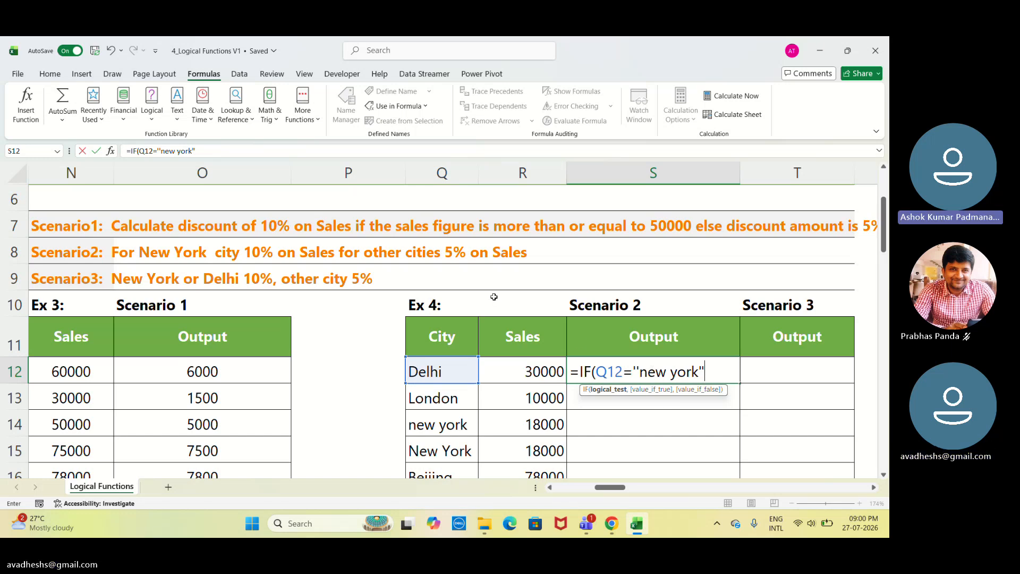
{"action": "left_click", "coordinate": [243, 244]}
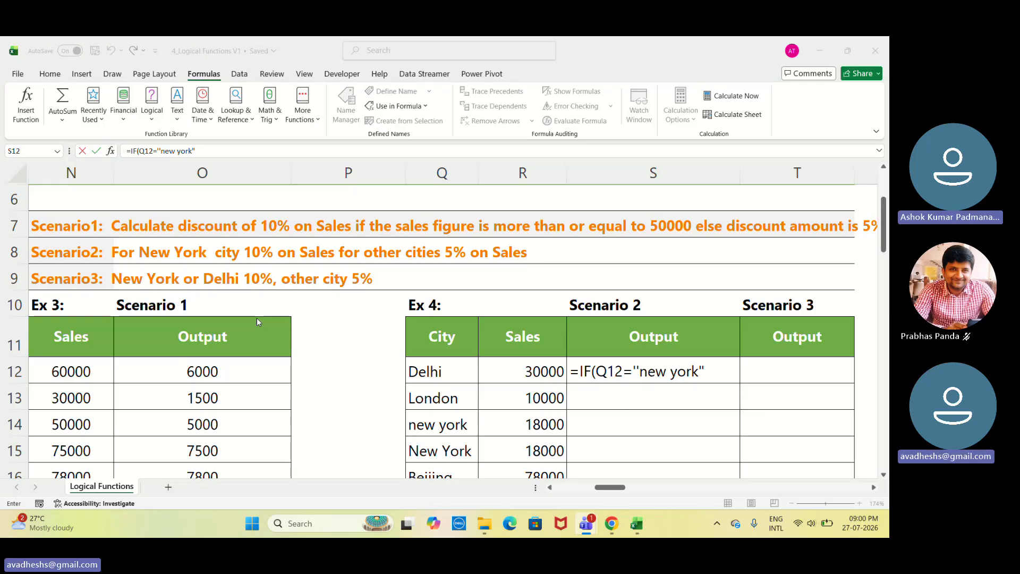
{"action": "left_click", "coordinate": [714, 373]}
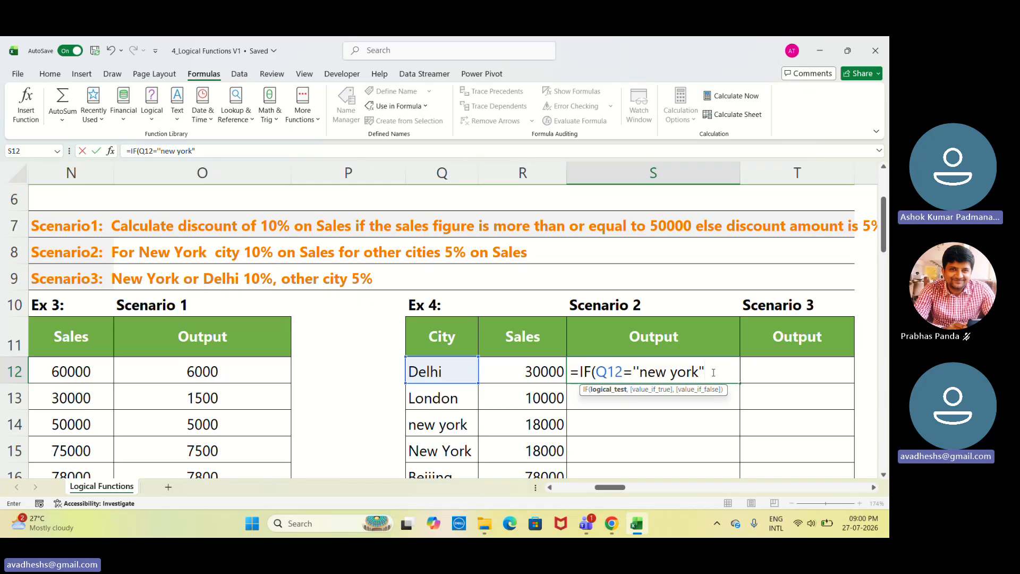
{"action": "left_click", "coordinate": [530, 375]}
{"action": "left_click", "coordinate": [516, 344]}
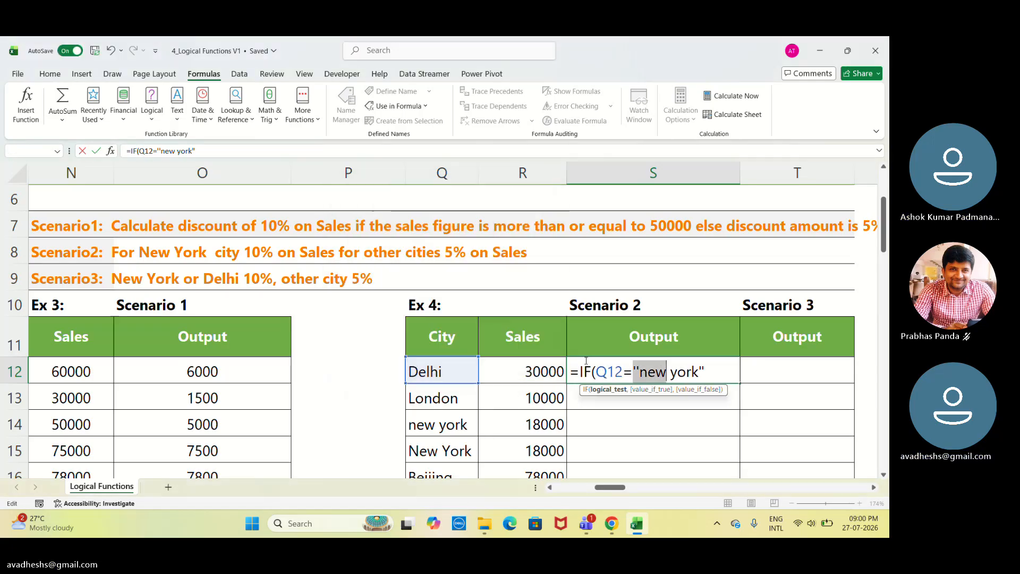
{"action": "left_click", "coordinate": [721, 378]}
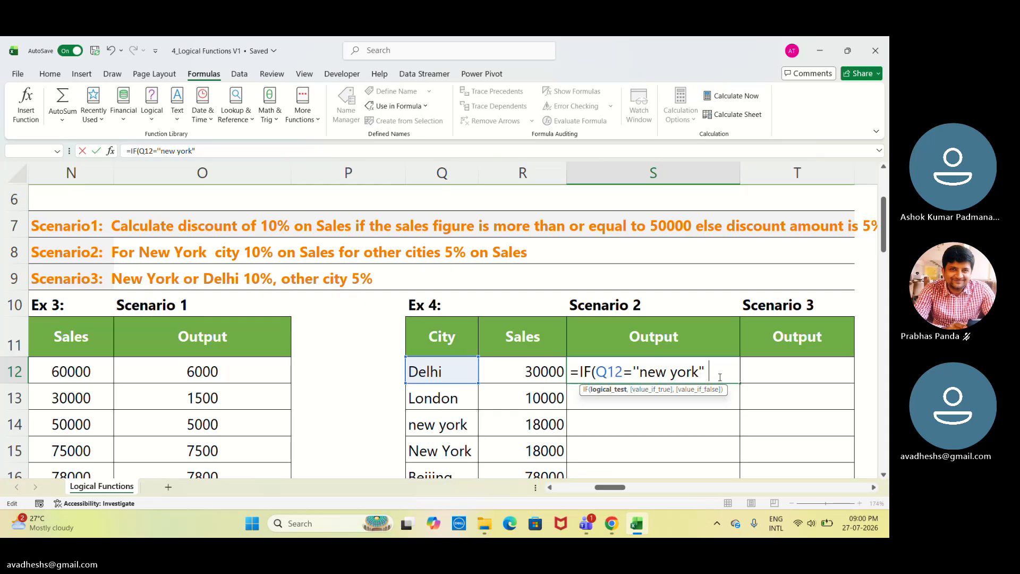
{"action": "left_click", "coordinate": [510, 372]}
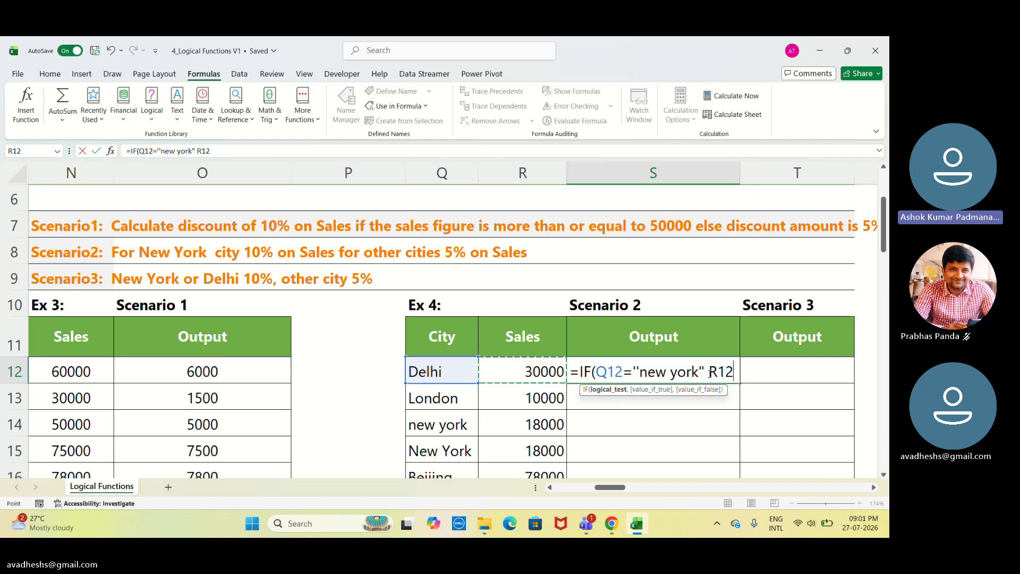
{"action": "key", "text": "BackSpace"}
{"action": "key", "text": "BackSpace"}
{"action": "key", "text": "BackSpace"}
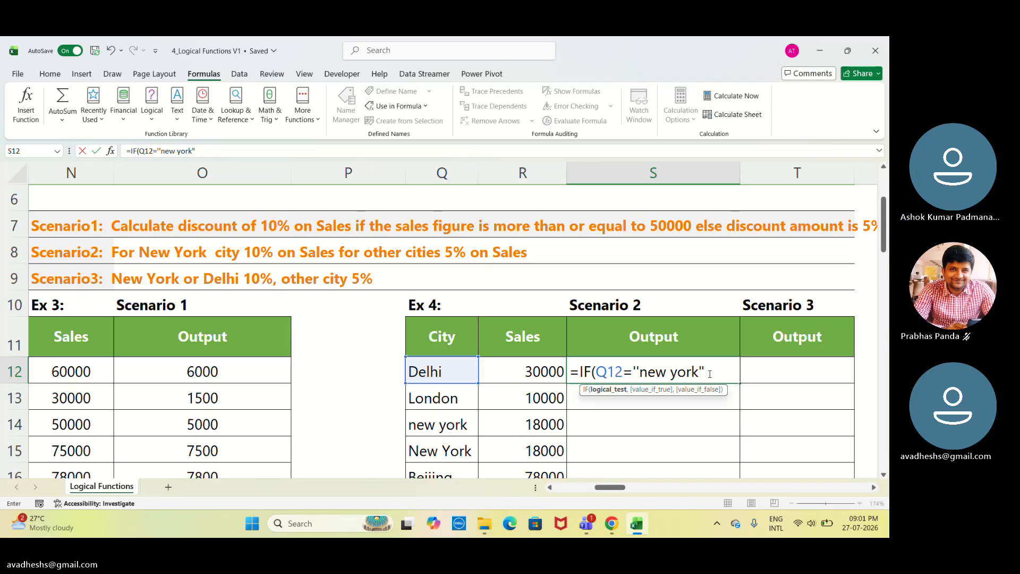
Close the IF formula's parenthesis after the test and try to confirm it, dismissing the formula error.
{"action": "type", "text": ")"}
{"action": "key", "text": "Return"}
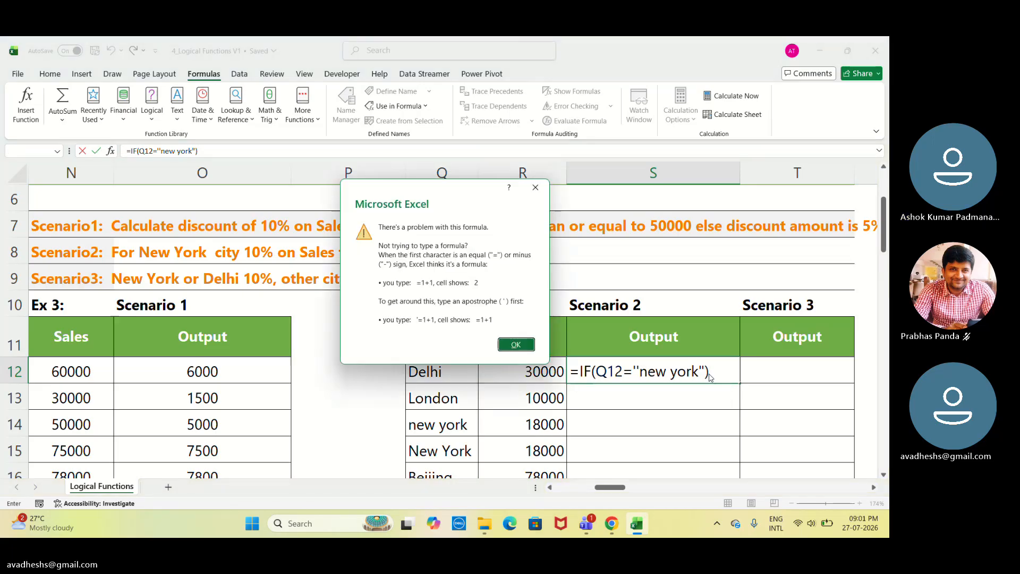
{"action": "key", "text": "Return"}
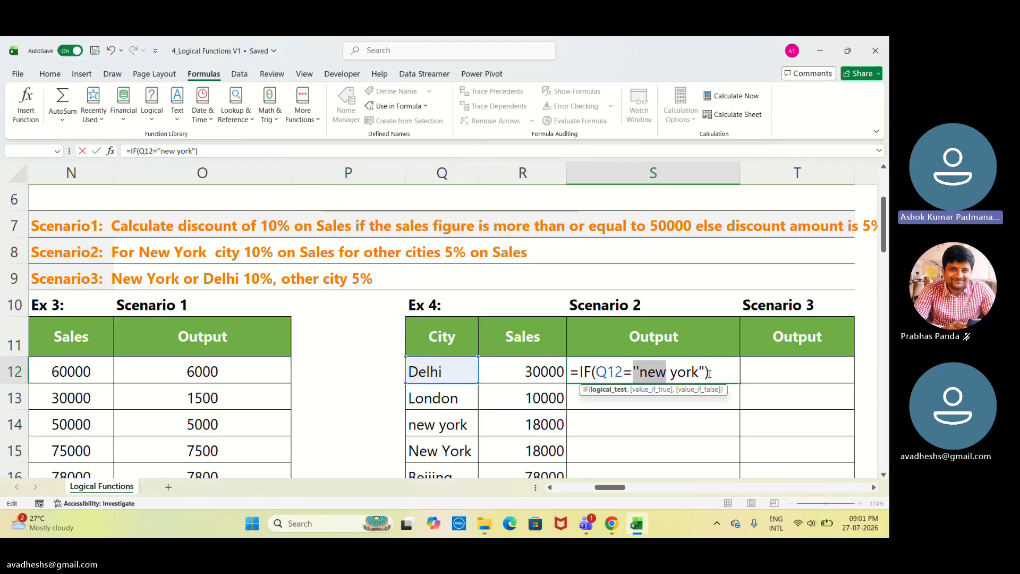
{"action": "key", "text": "Return"}
{"action": "key", "text": "Return"}
{"action": "key", "text": "Return"}
{"action": "key", "text": "Return"}
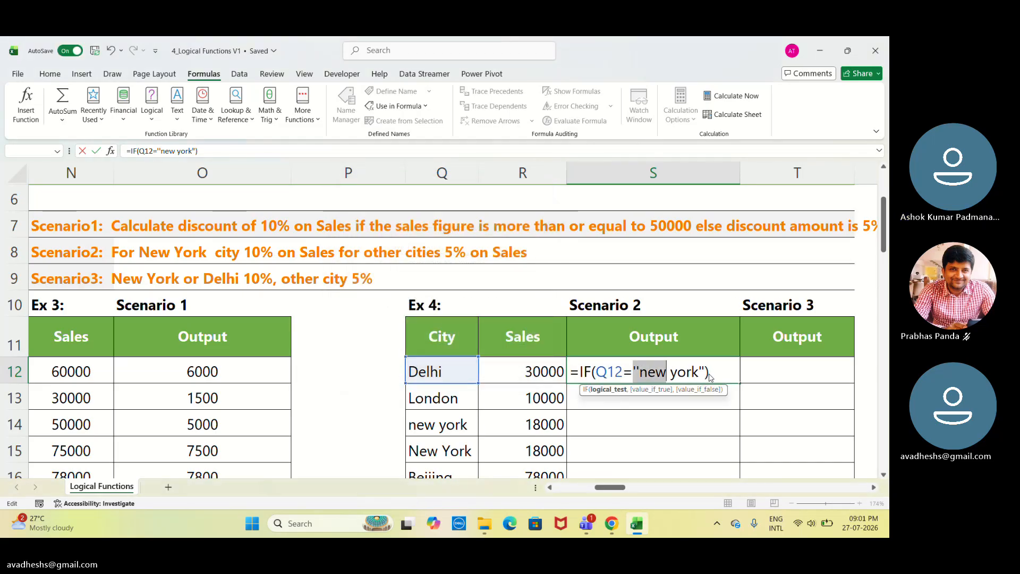
Try to confirm S12's Scenario 2 formula, inserting a space after Q12 and dismissing the formula errors.
{"action": "key", "text": "Return"}
{"action": "key", "text": "Return"}
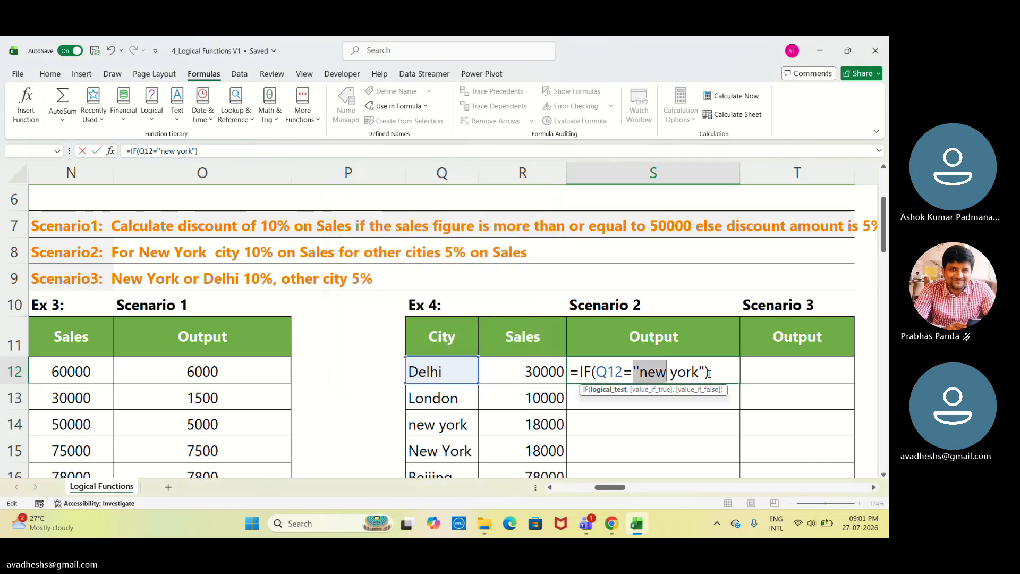
{"action": "key", "text": "Return"}
{"action": "key", "text": "Return"}
{"action": "left_click", "coordinate": [628, 372]}
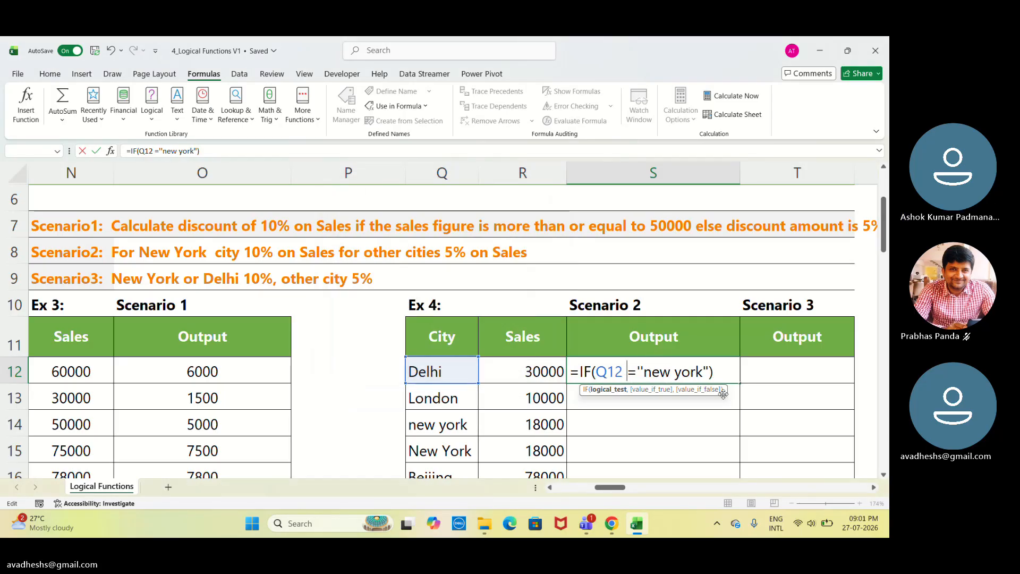
{"action": "left_click", "coordinate": [726, 374]}
{"action": "key", "text": "Return"}
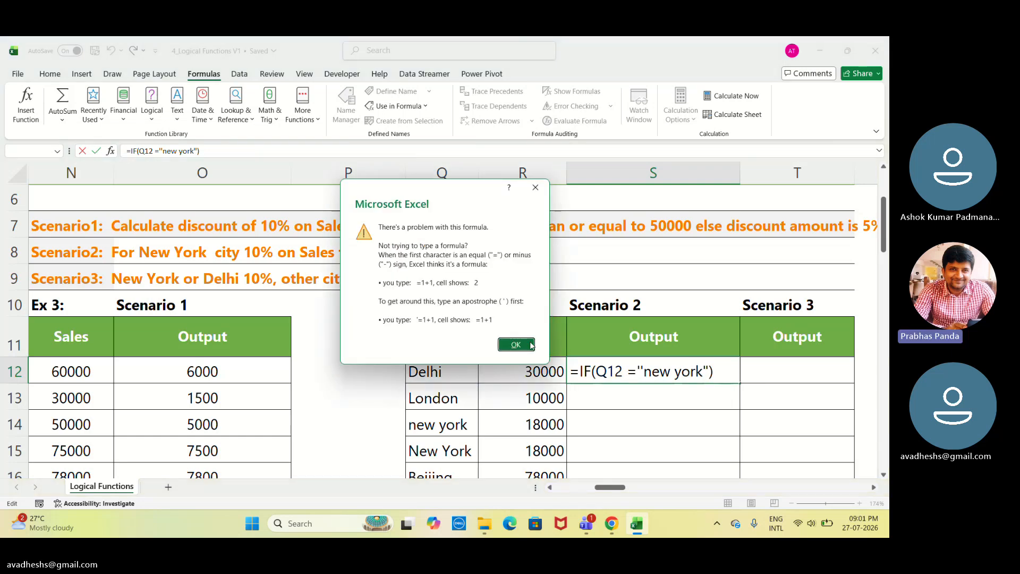
{"action": "key", "text": "Return"}
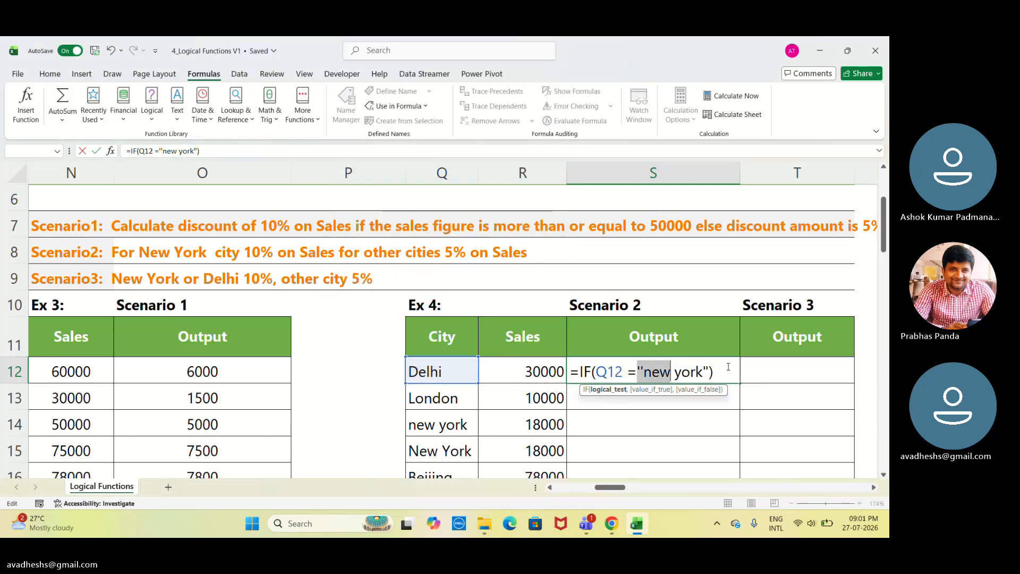
{"action": "key", "text": "Return"}
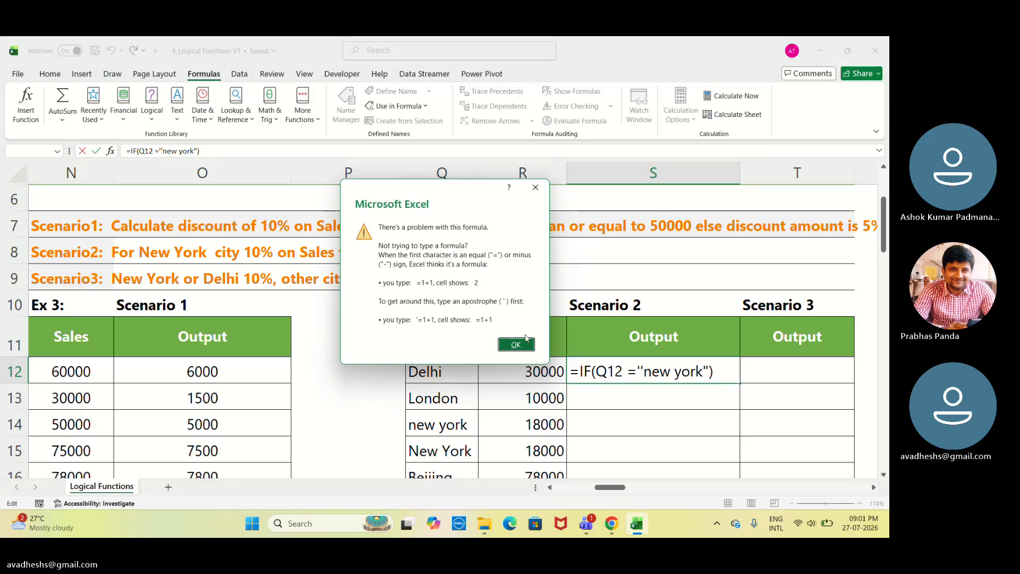
{"action": "key", "text": "Return"}
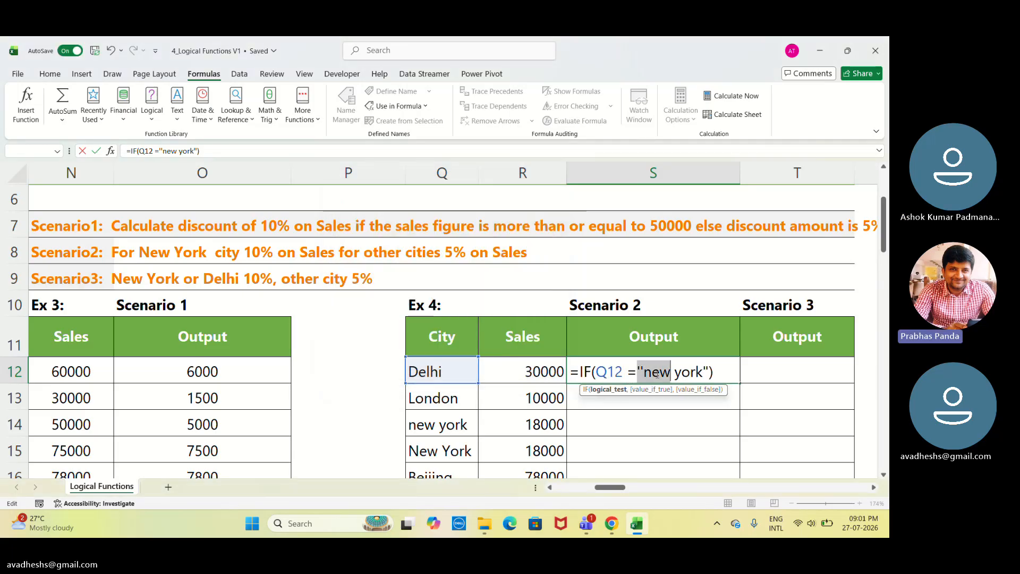
{"action": "key", "text": "Return"}
{"action": "key", "text": "Return"}
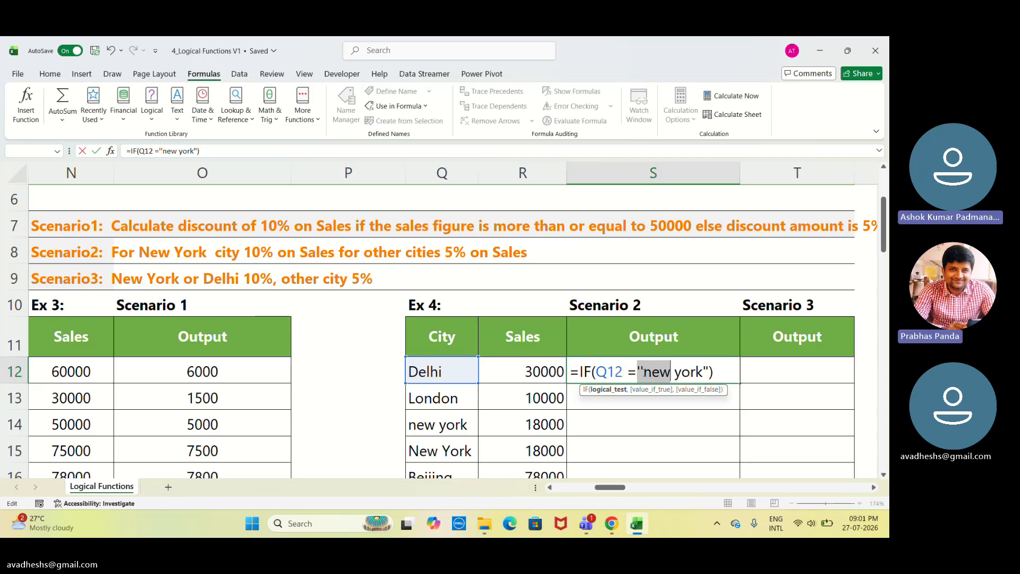
Delete the opening quotation mark before new york in S12's formula.
{"action": "left_click", "coordinate": [644, 373]}
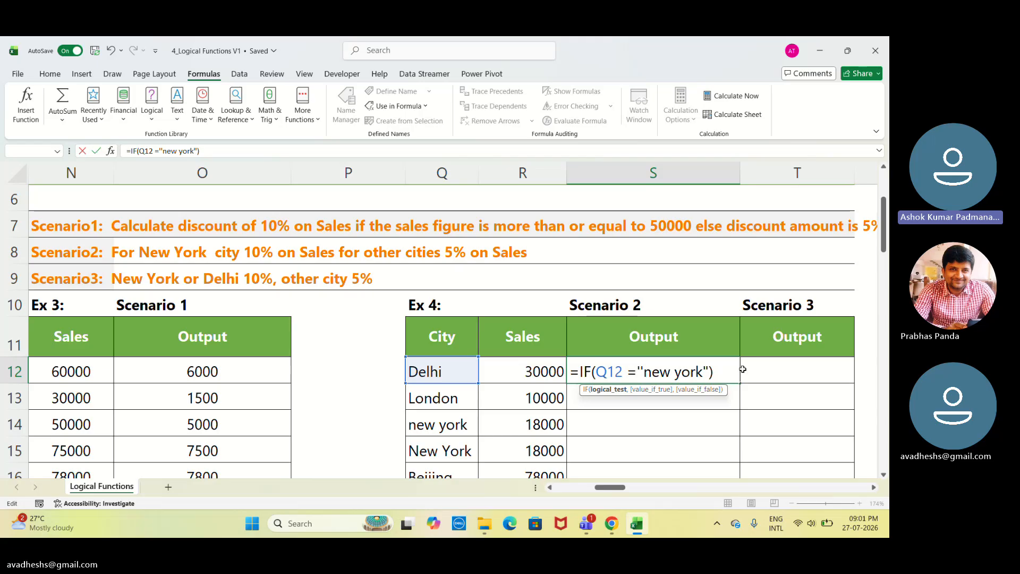
{"action": "key", "text": "BackSpace"}
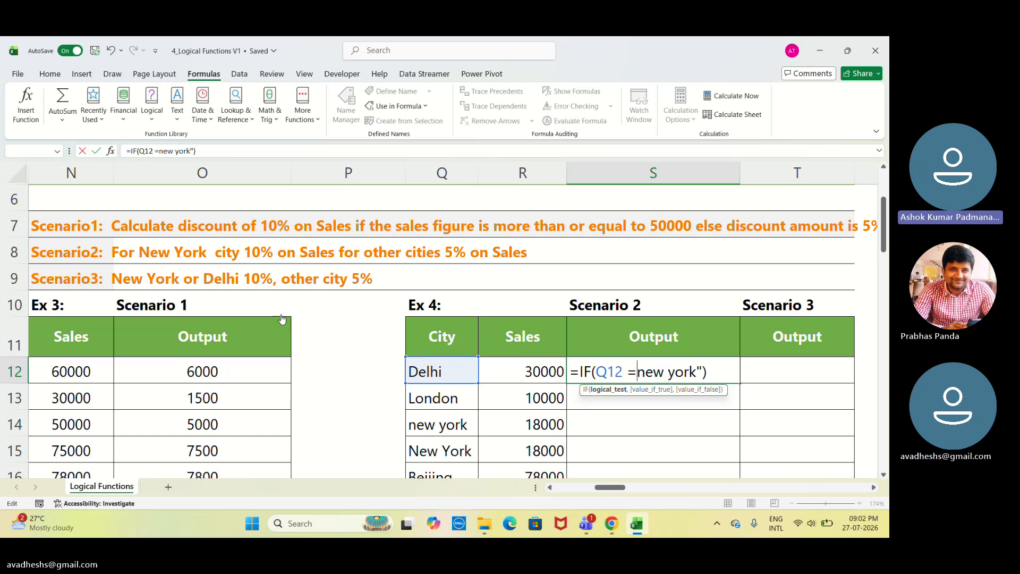
{"action": "left_click", "coordinate": [250, 321]}
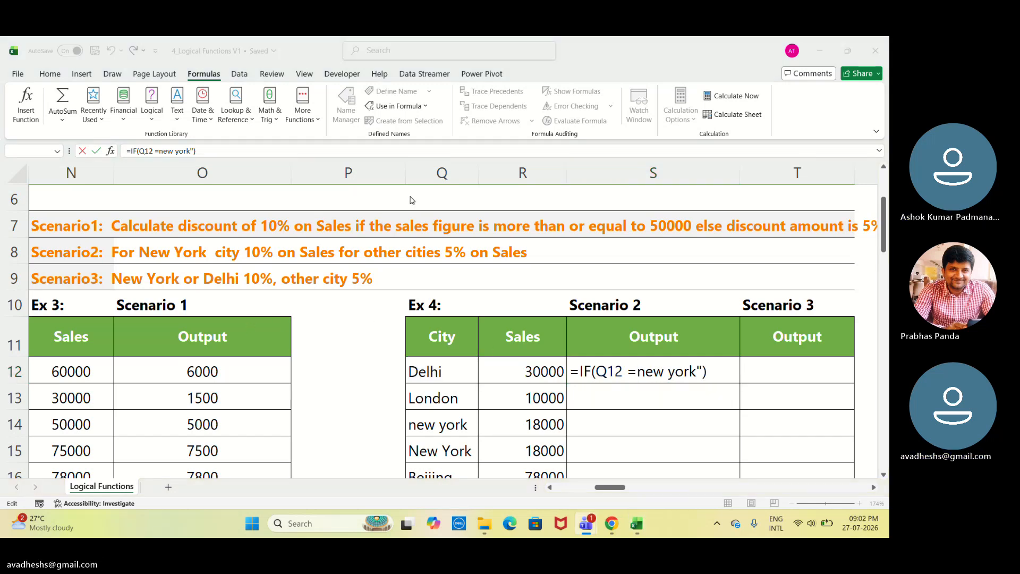
{"action": "left_click", "coordinate": [289, 523]}
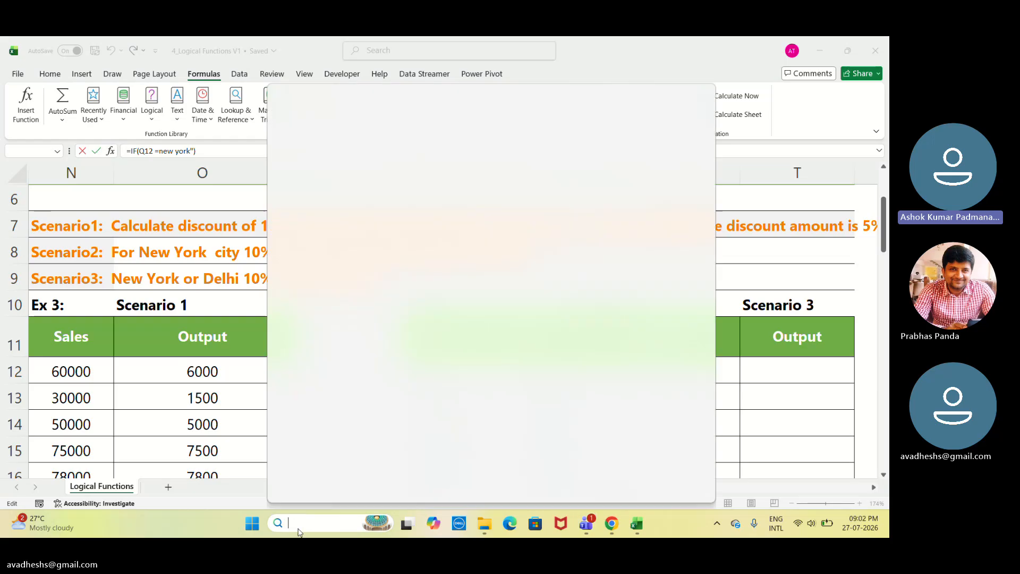
{"action": "type", "text": "kee"}
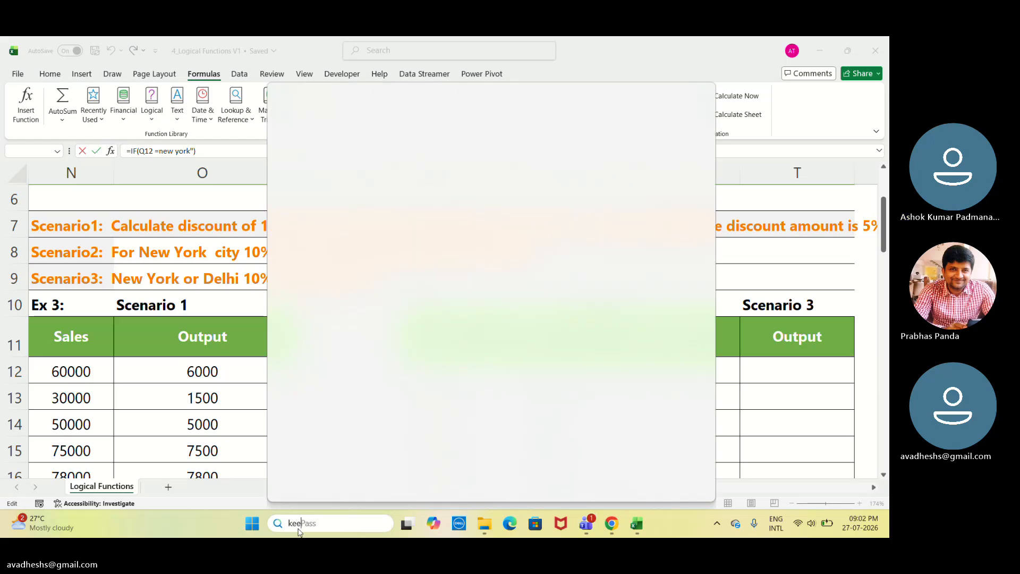
{"action": "key", "text": "BackSpace"}
{"action": "type", "text": "y"}
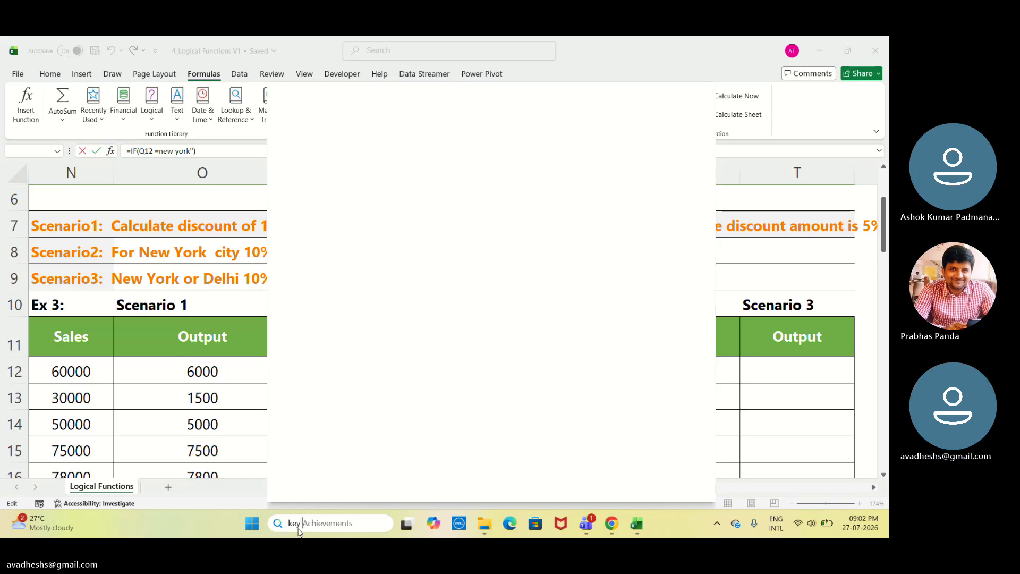
{"action": "type", "text": " board"}
{"action": "left_click_drag", "start_coordinate": [332, 530], "coordinate": [276, 525]}
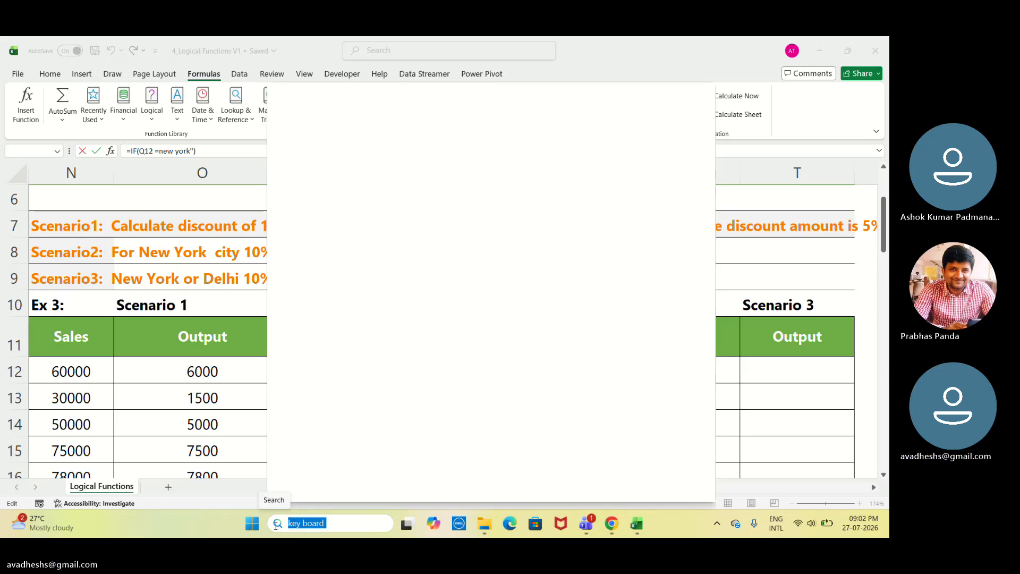
{"action": "left_click", "coordinate": [328, 529]}
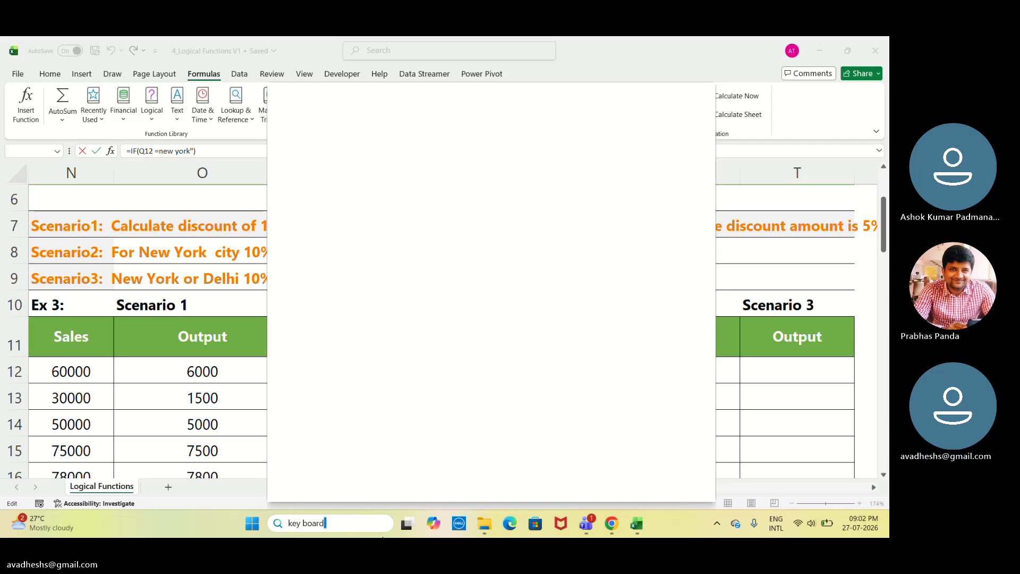
{"action": "left_click", "coordinate": [251, 526]}
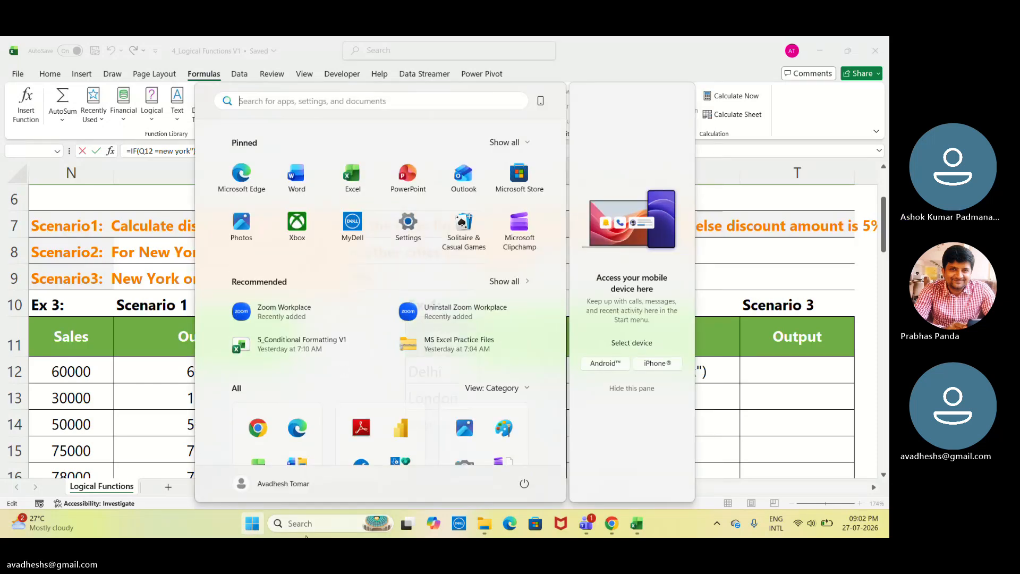
{"action": "left_click", "coordinate": [332, 519]}
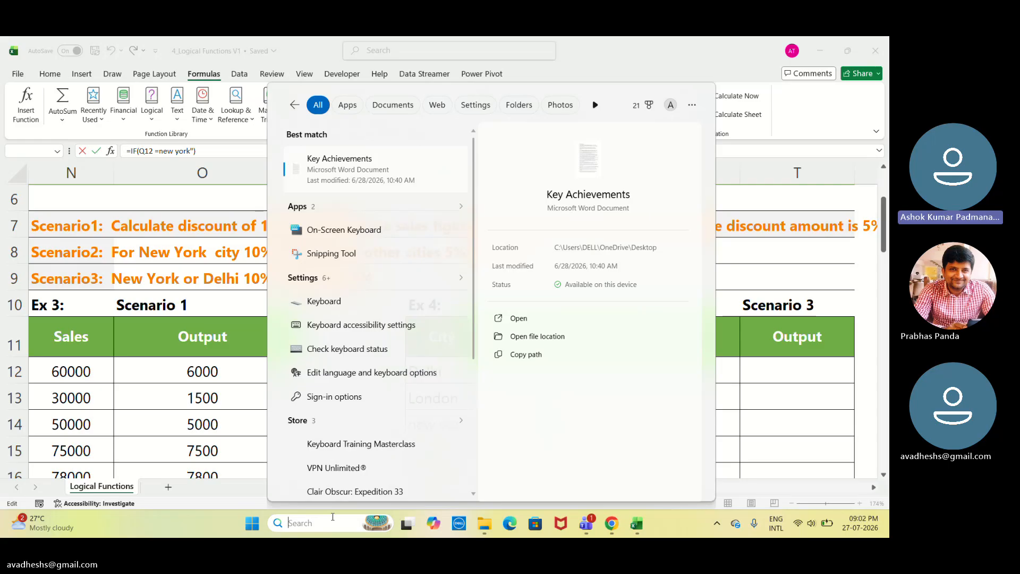
{"action": "type", "text": "K"}
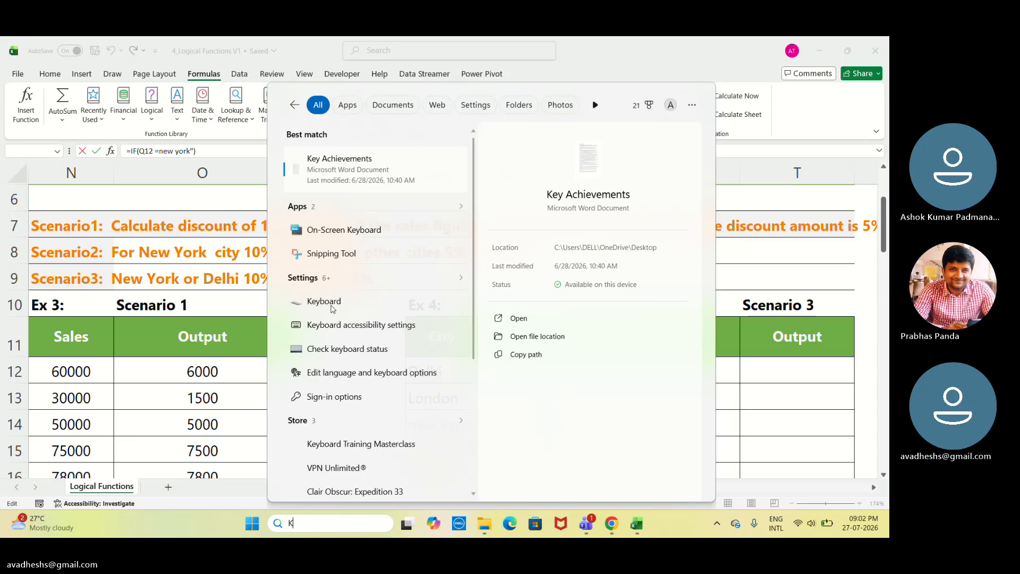
{"action": "left_click", "coordinate": [332, 309]}
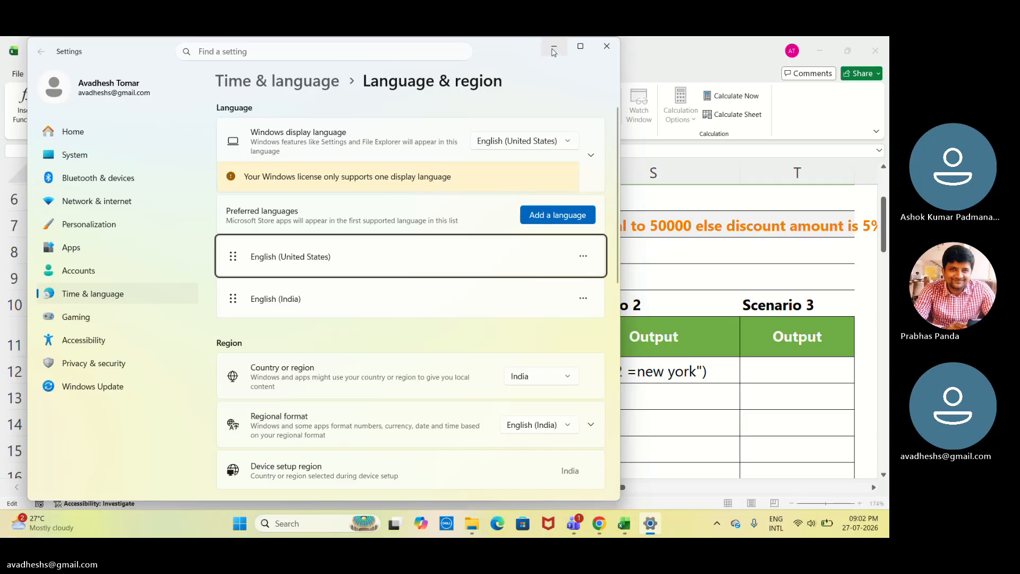
{"action": "left_click", "coordinate": [608, 51]}
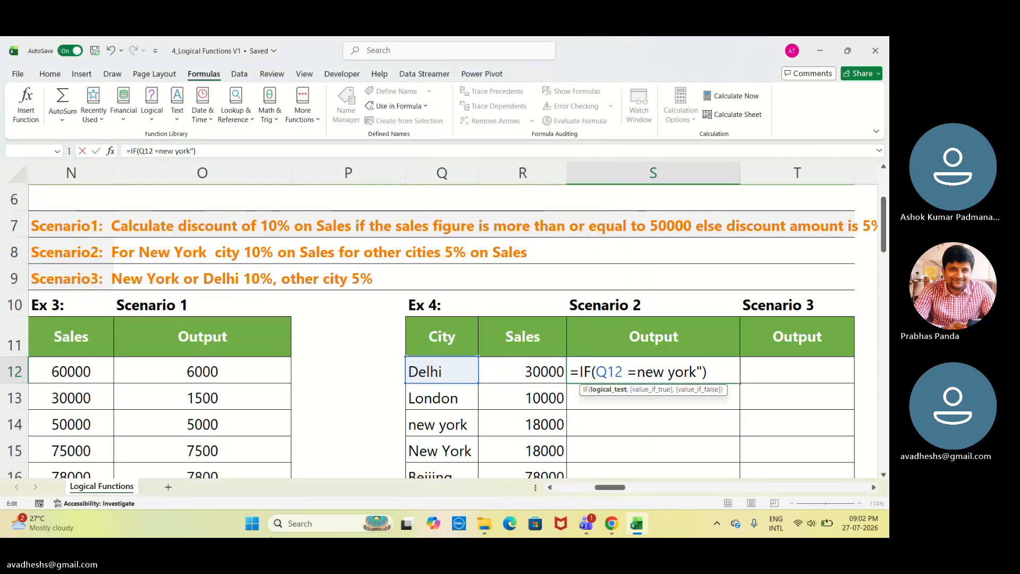
Open the On-Screen Keyboard from the Windows search.
{"action": "left_click", "coordinate": [310, 524]}
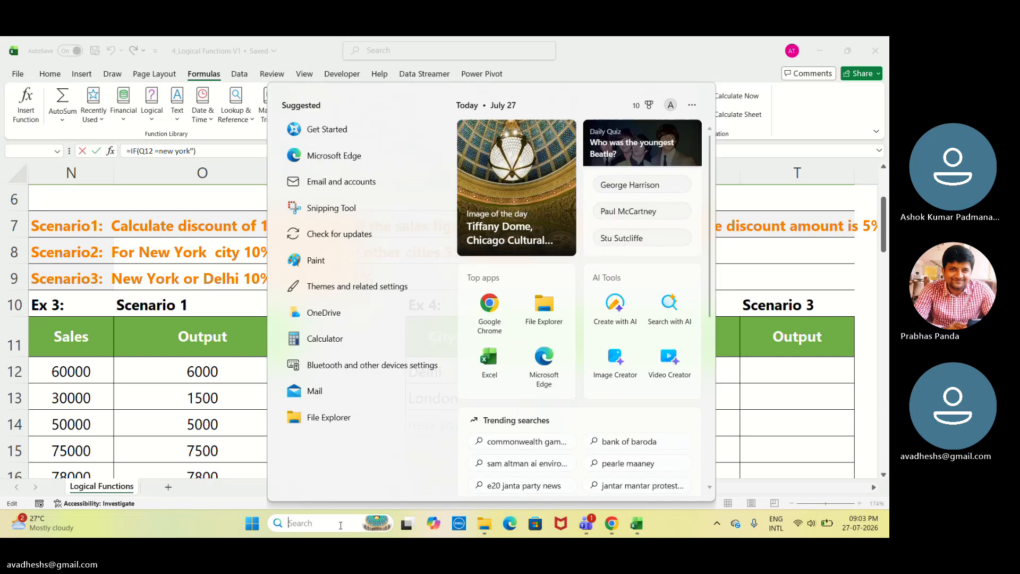
{"action": "type", "text": "key"}
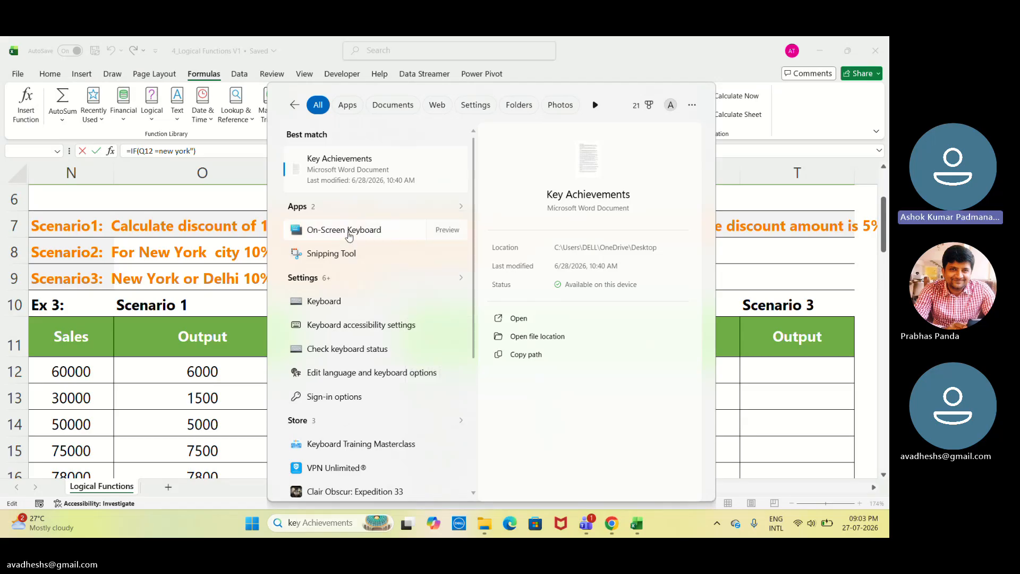
{"action": "left_click", "coordinate": [349, 231]}
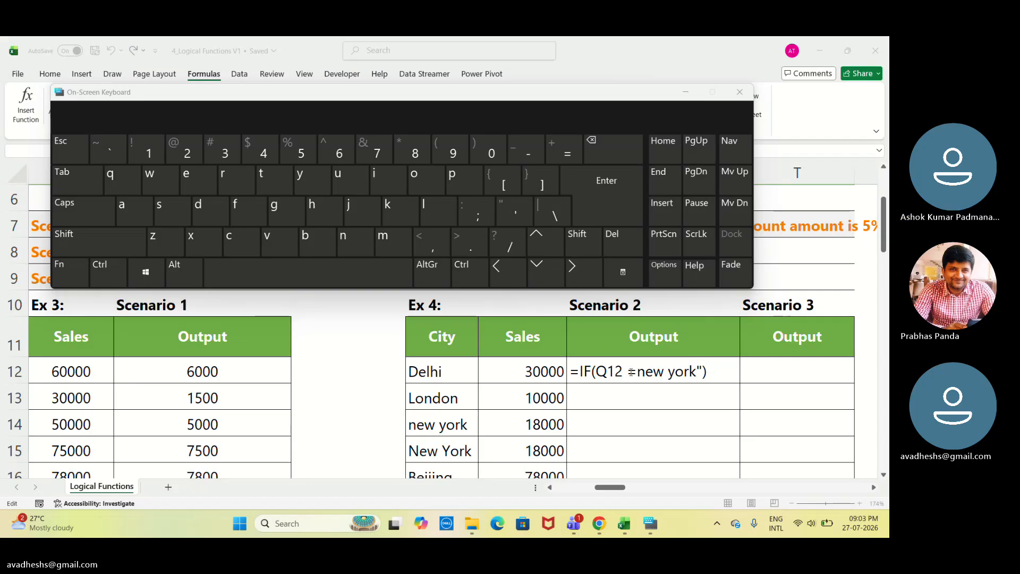
Retype the opening quotation mark before new york in S12's formula with the On-Screen Keyboard and try to confirm it.
{"action": "left_click", "coordinate": [592, 245]}
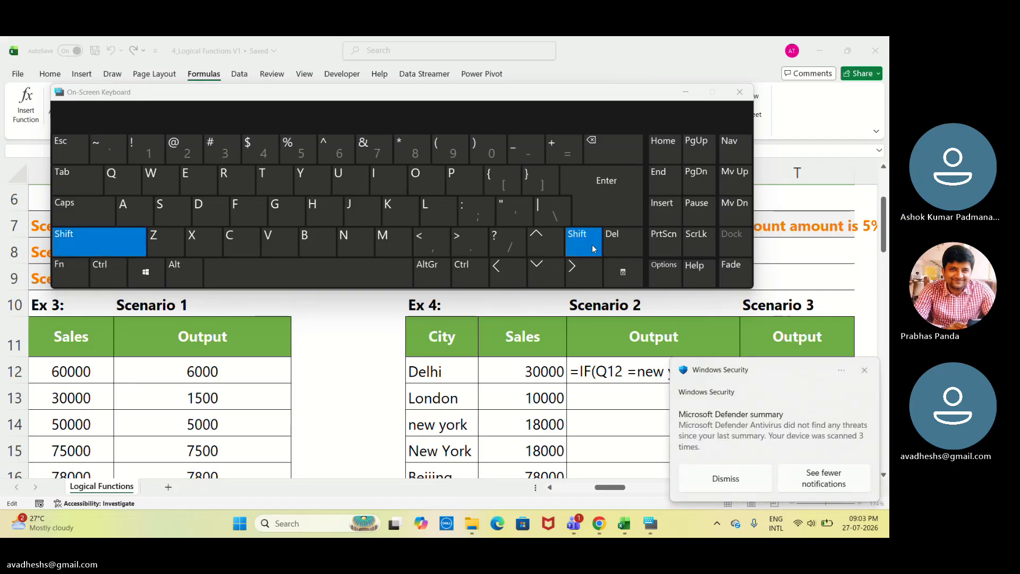
{"action": "left_click", "coordinate": [865, 370]}
{"action": "left_click", "coordinate": [639, 379]}
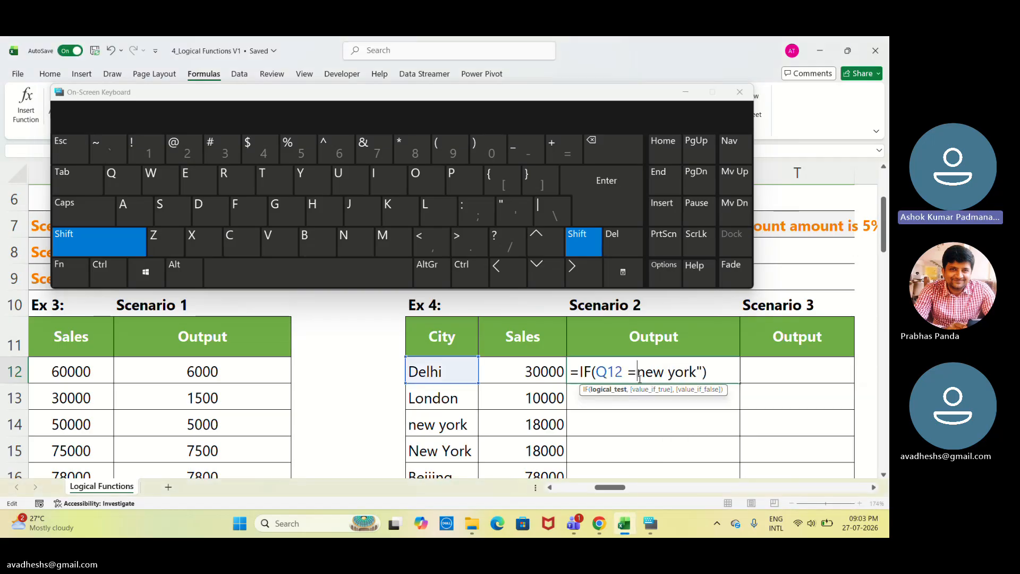
{"action": "left_click", "coordinate": [514, 207]}
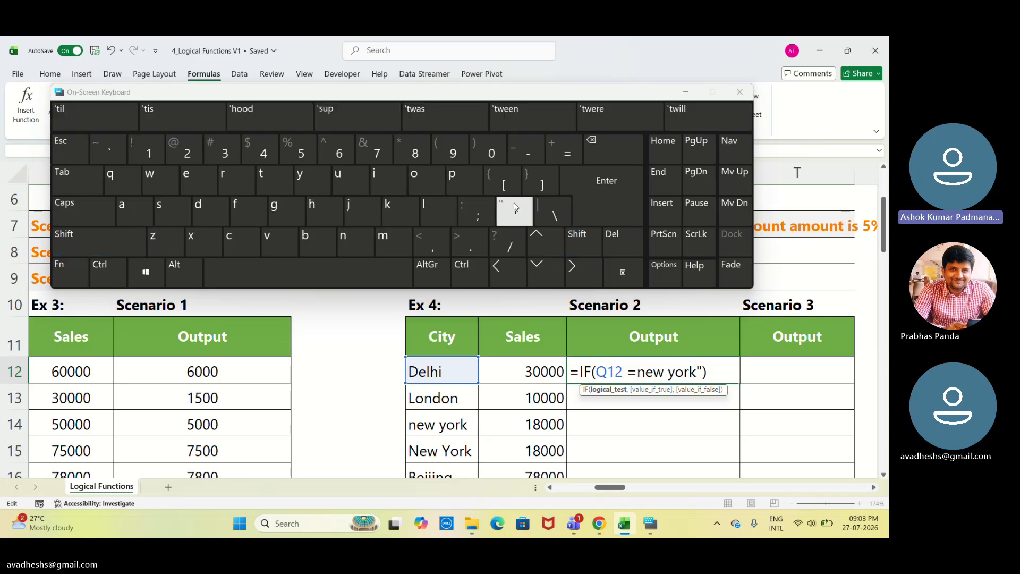
{"action": "left_click", "coordinate": [573, 248]}
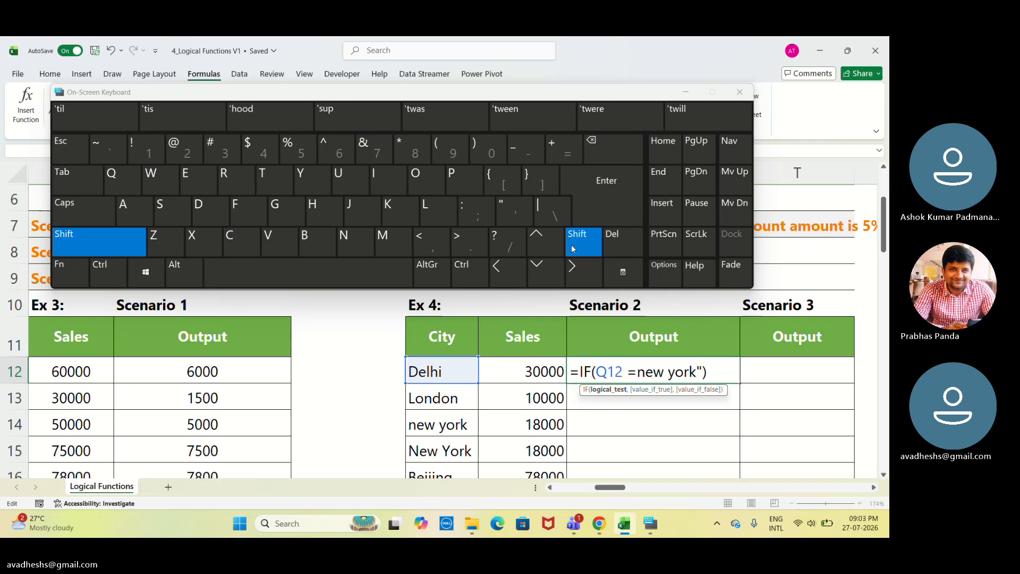
{"action": "left_click", "coordinate": [523, 212]}
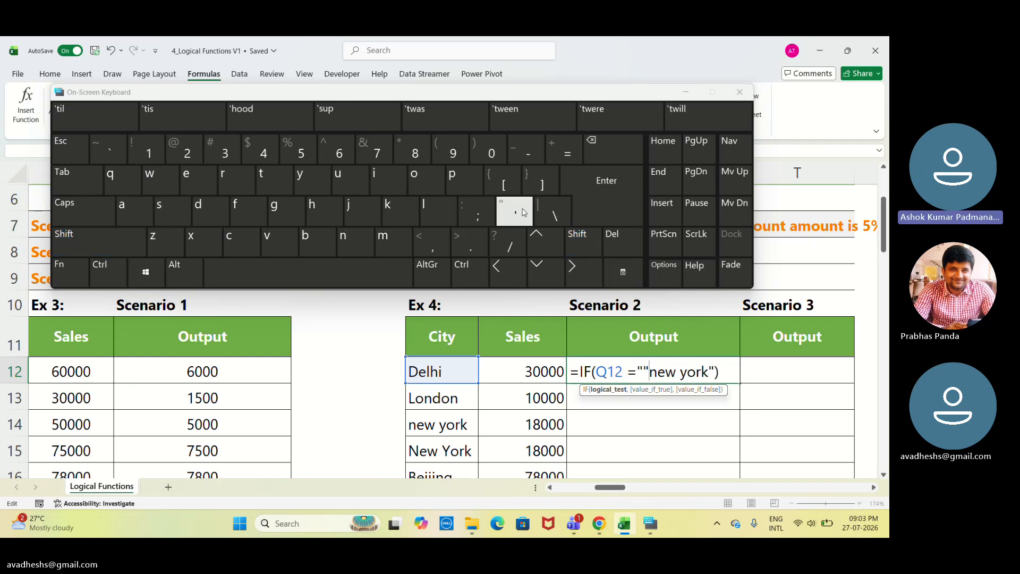
{"action": "key", "text": "BackSpace"}
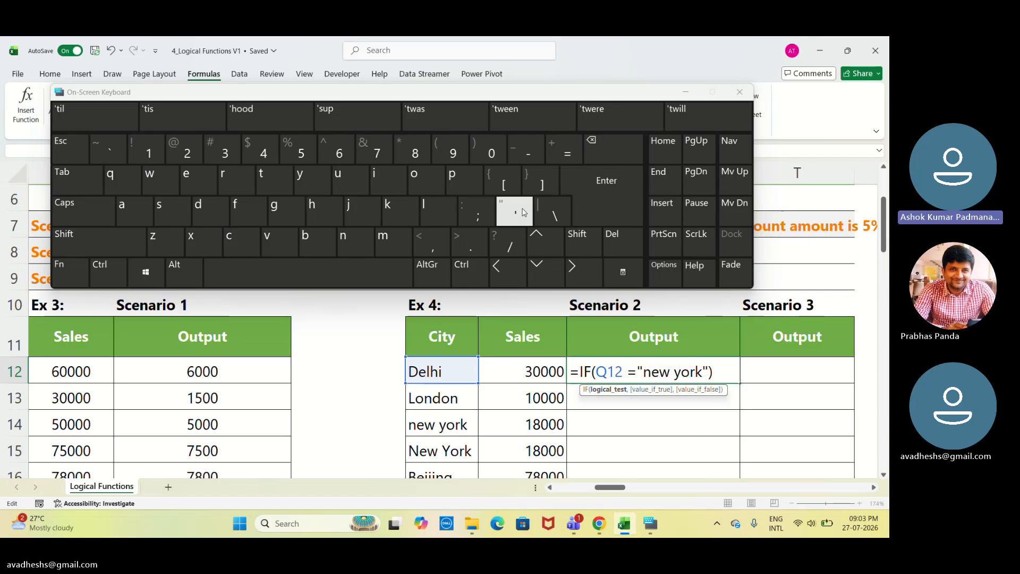
{"action": "key", "text": "Return"}
{"action": "key", "text": "Return"}
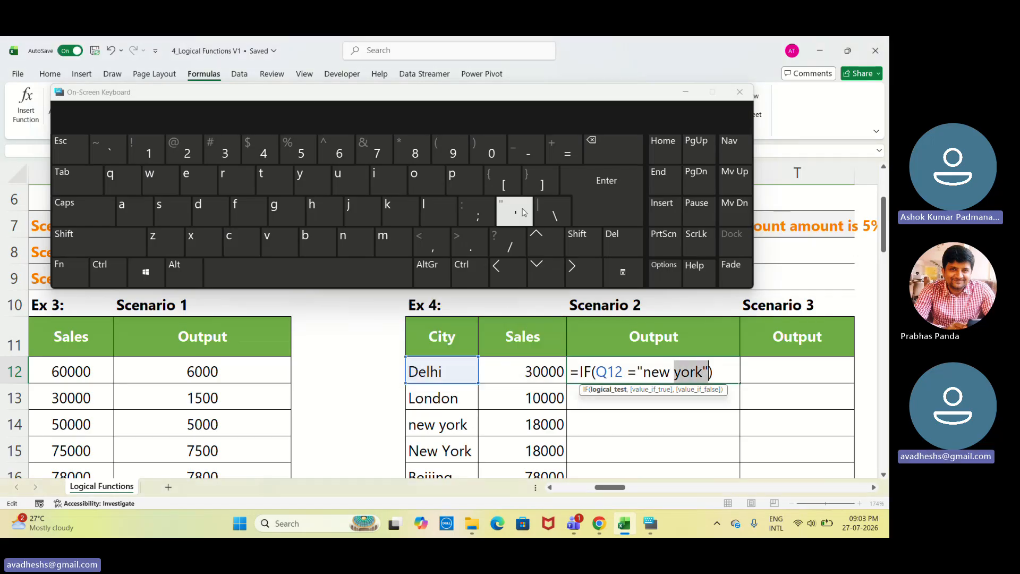
Retype the closing quotation mark after new york in S12's formula using the On-Screen Keyboard.
{"action": "left_click", "coordinate": [710, 371]}
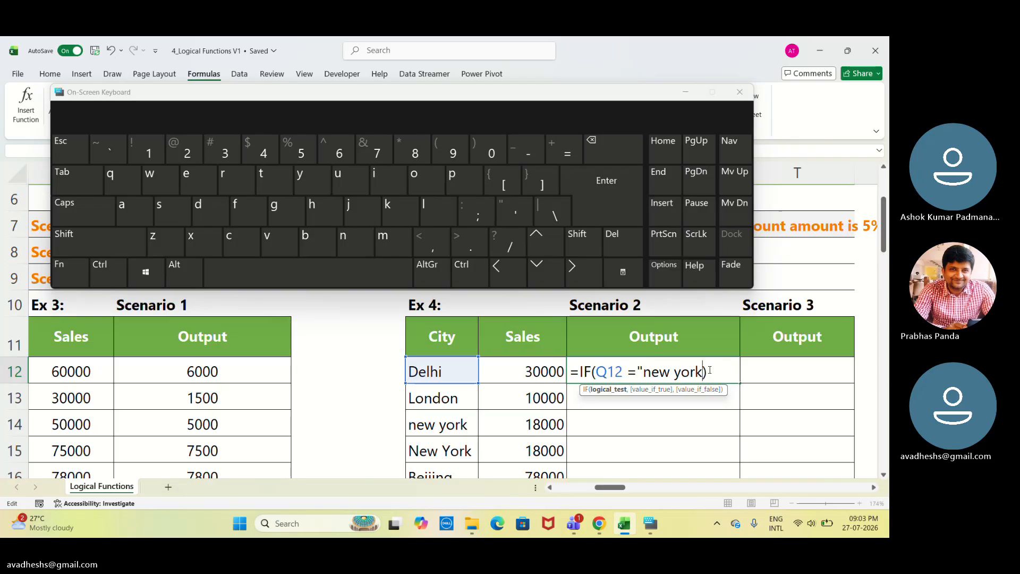
{"action": "key", "text": "BackSpace"}
{"action": "left_click", "coordinate": [598, 250]}
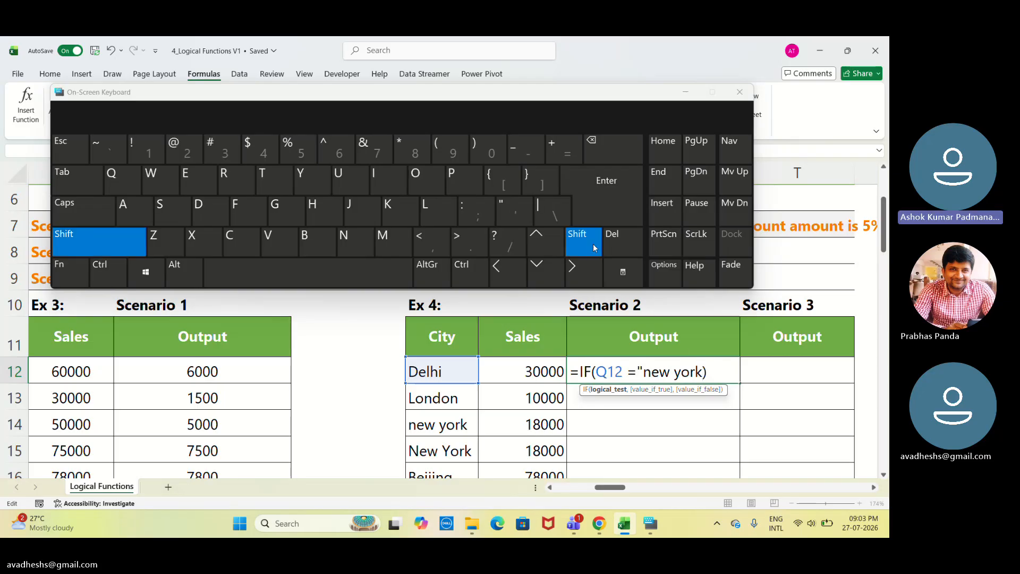
{"action": "left_click", "coordinate": [519, 213]}
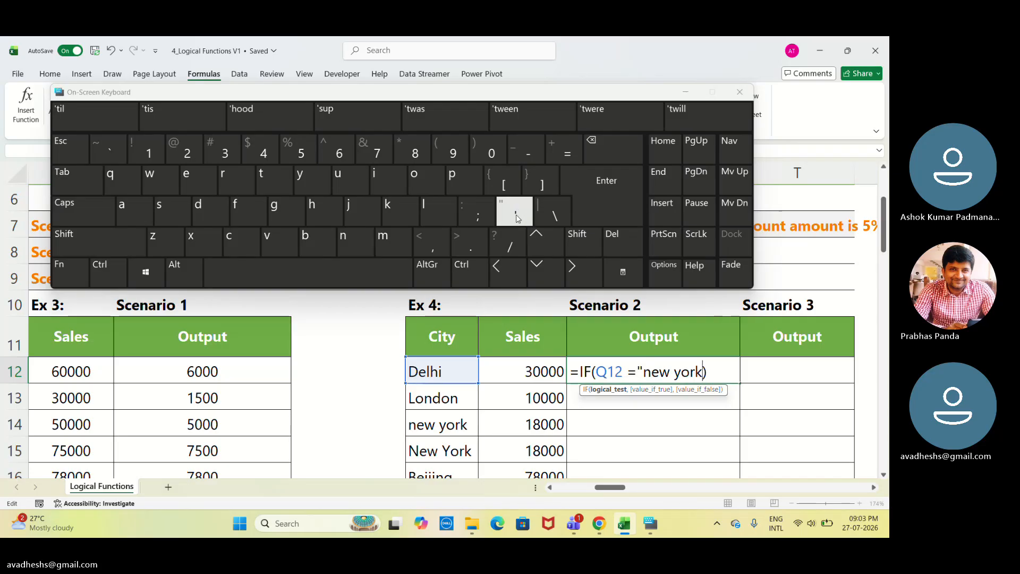
{"action": "left_click", "coordinate": [572, 254]}
{"action": "left_click", "coordinate": [571, 254]}
{"action": "left_click", "coordinate": [571, 254]}
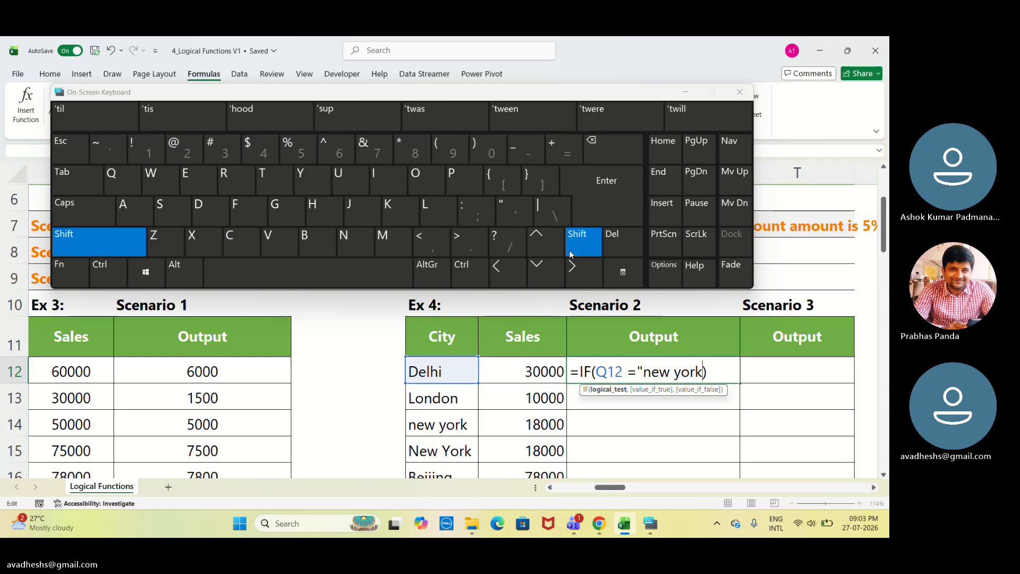
{"action": "left_click", "coordinate": [571, 254]}
{"action": "left_click", "coordinate": [572, 254]}
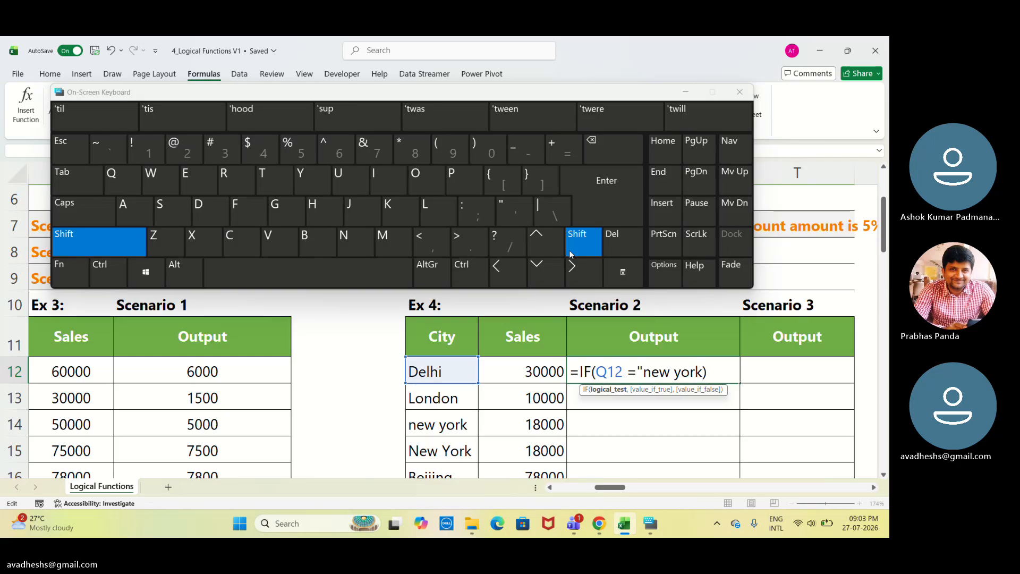
{"action": "left_click", "coordinate": [516, 213]}
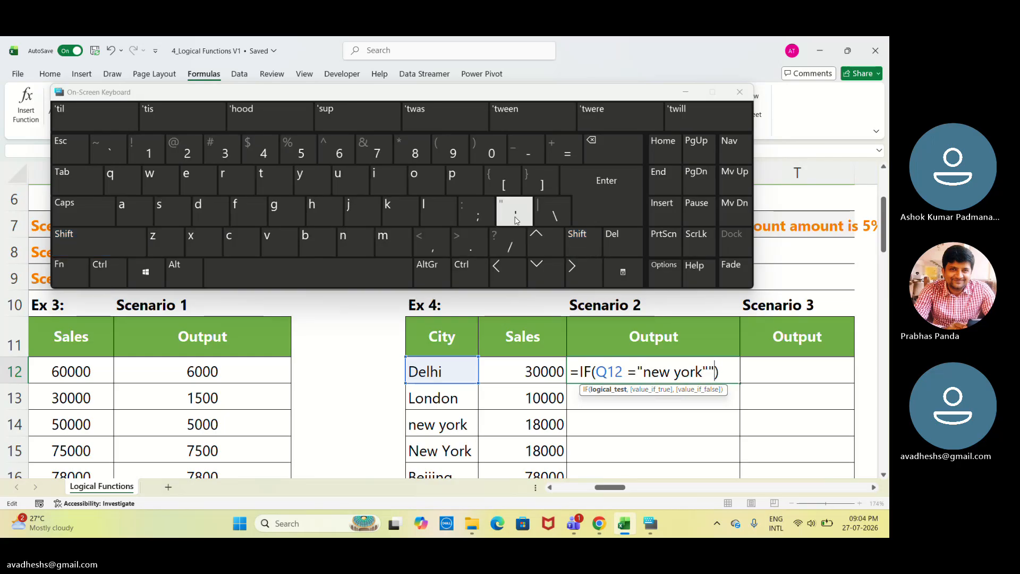
{"action": "key", "text": "BackSpace"}
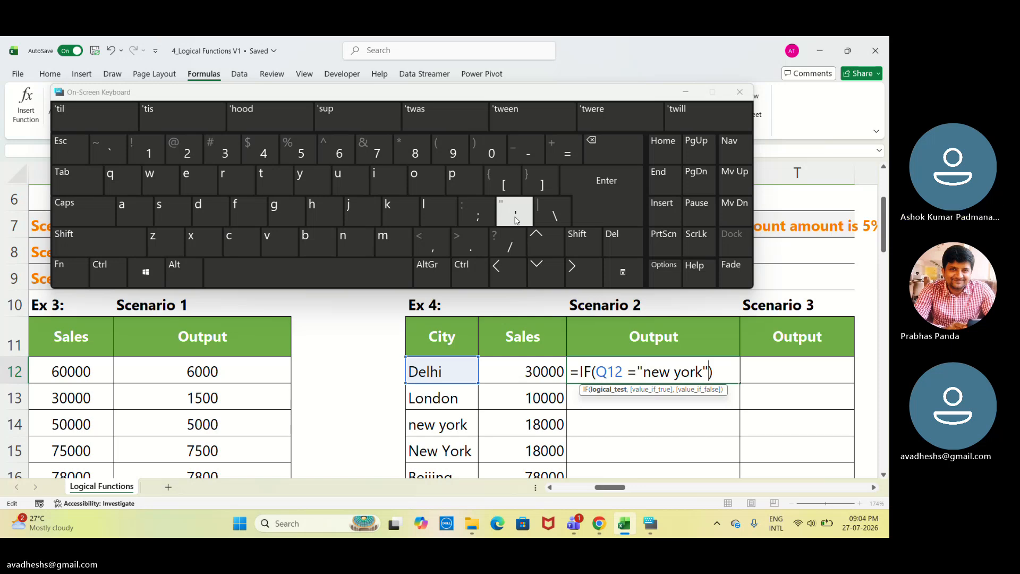
Try to confirm S12's Scenario 2 formula, dismissing the formula error messages and returning to editing.
{"action": "key", "text": "Return"}
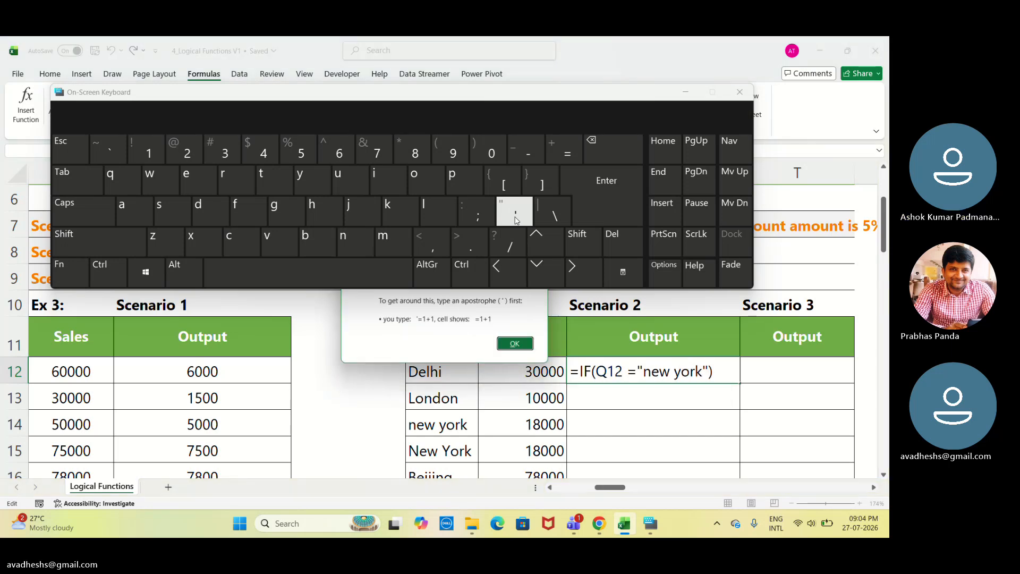
{"action": "key", "text": "Return"}
{"action": "key", "text": "Return"}
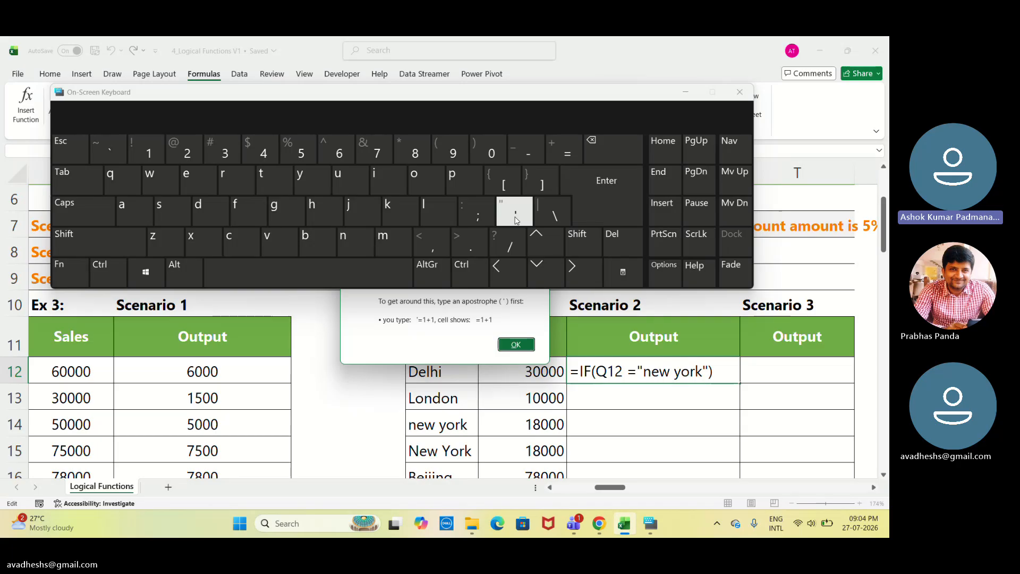
{"action": "key", "text": "Return"}
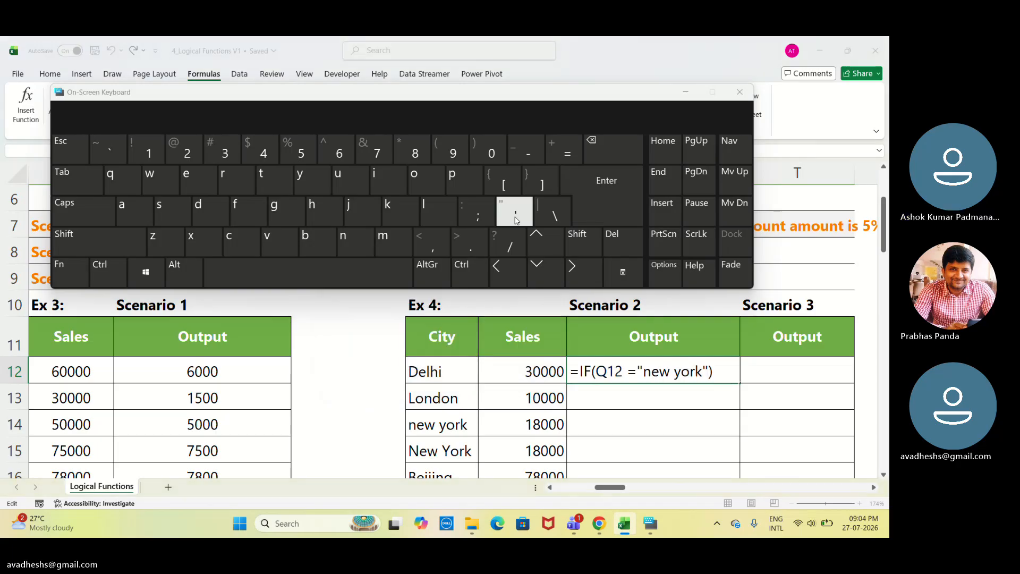
{"action": "key", "text": "Return"}
{"action": "key", "text": "Return"}
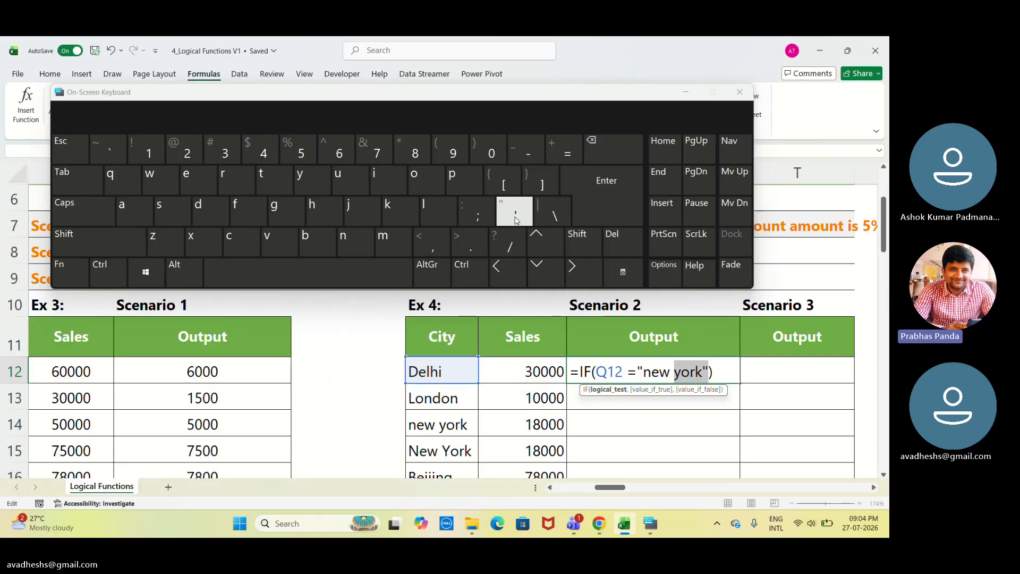
Replace the space and equals sign after Q12 with a single equals sign in S12's formula and try to confirm it.
{"action": "left_click", "coordinate": [623, 374]}
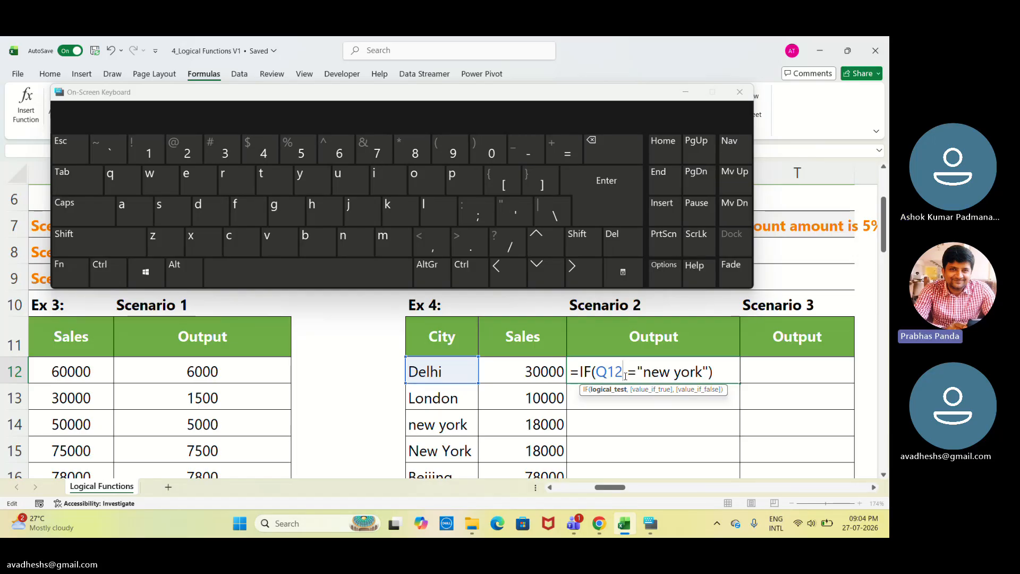
{"action": "key", "text": "Delete"}
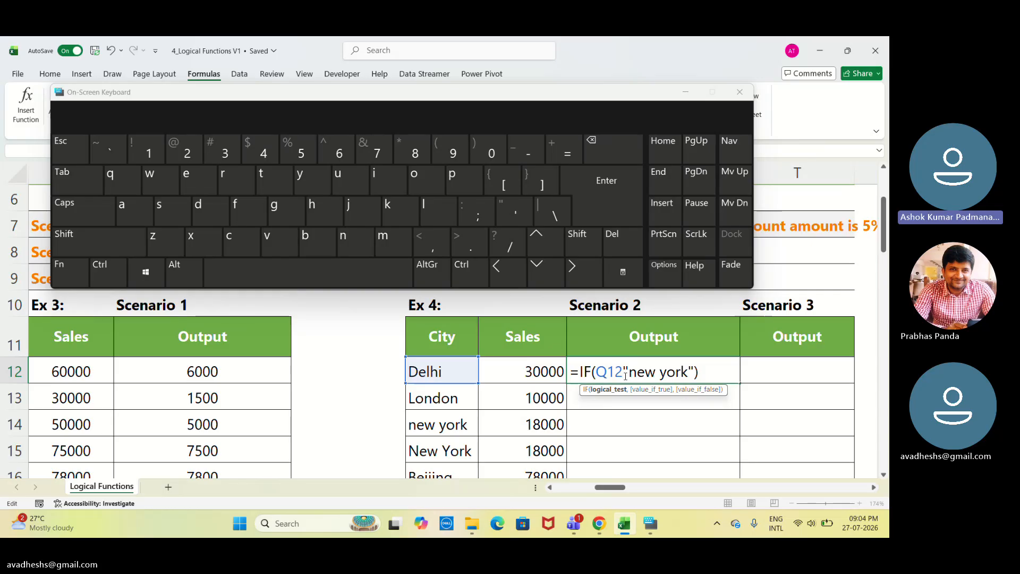
{"action": "type", "text": "="}
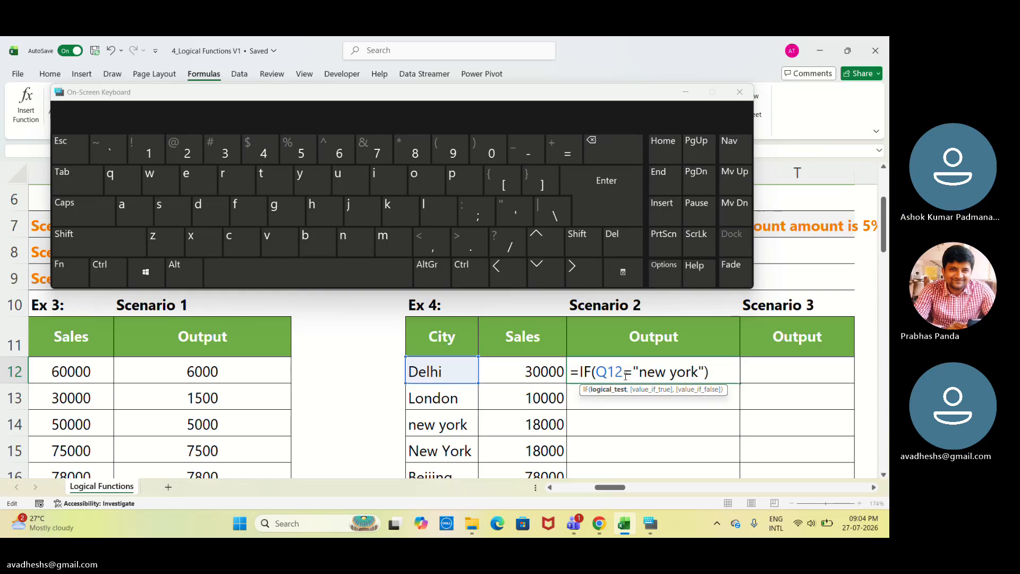
{"action": "key", "text": "Return"}
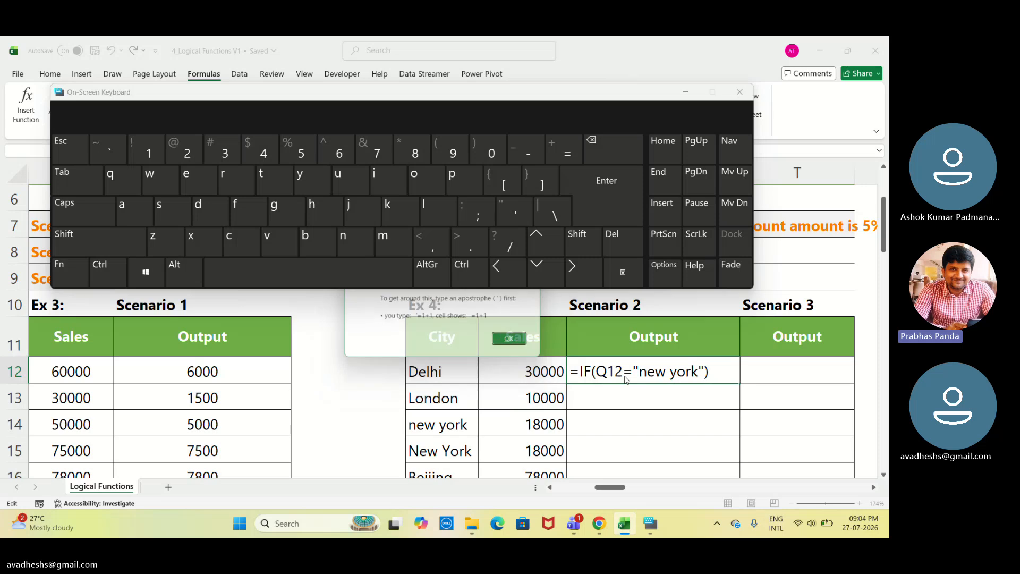
{"action": "key", "text": "Return"}
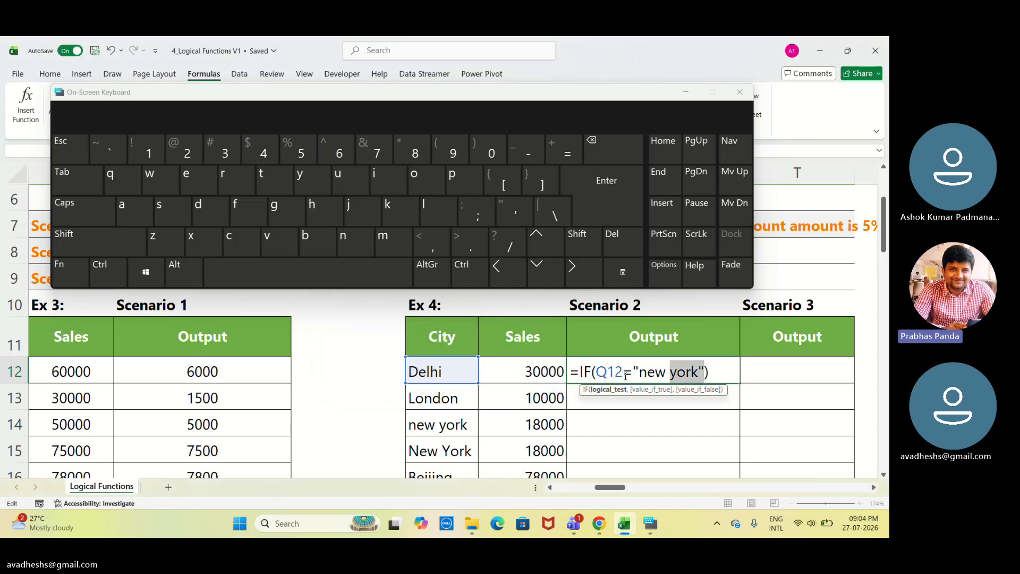
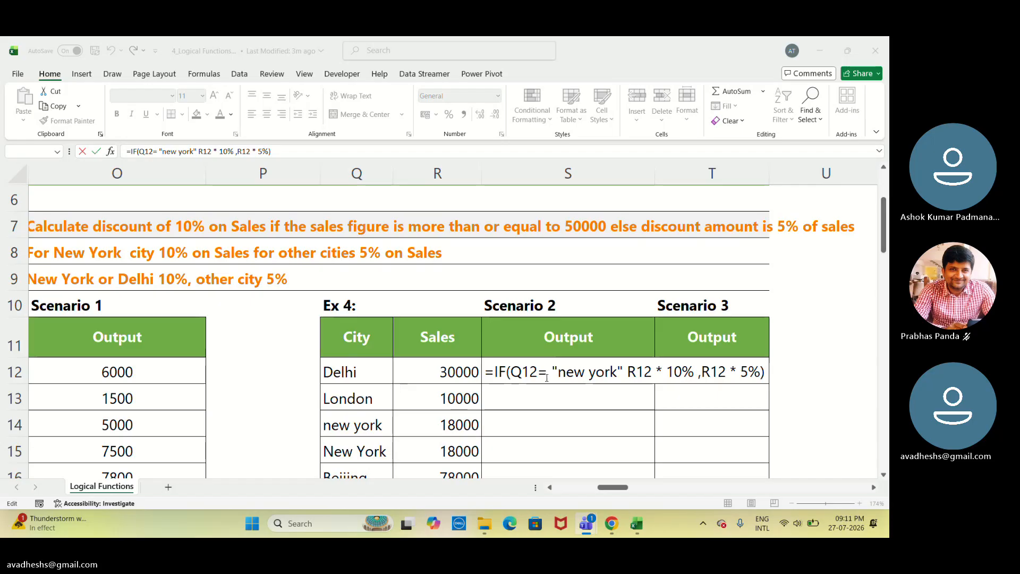
Insert a comma before R12 in S12's Scenario 2 formula.
{"action": "left_click", "coordinate": [627, 372]}
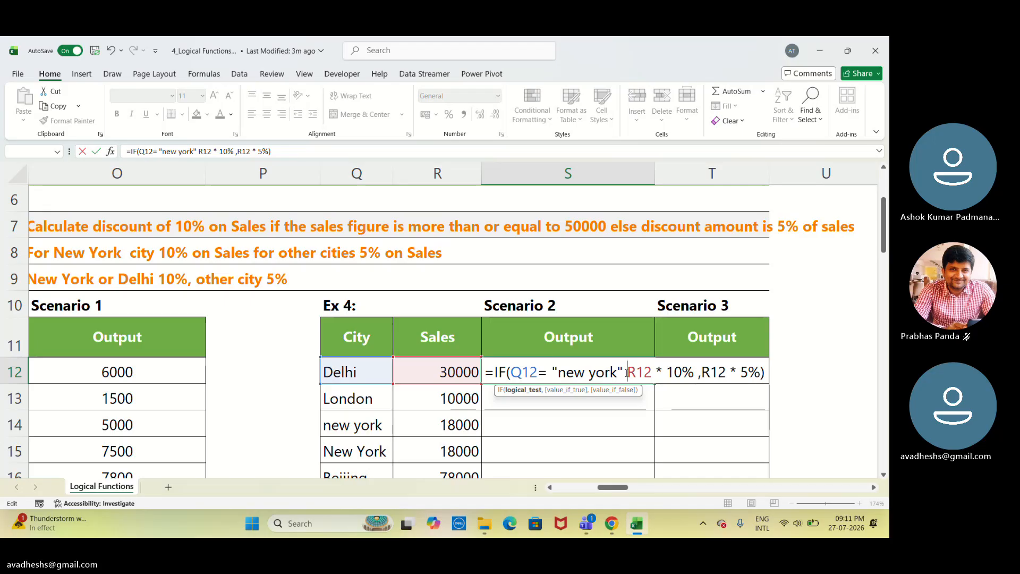
{"action": "type", "text": ","}
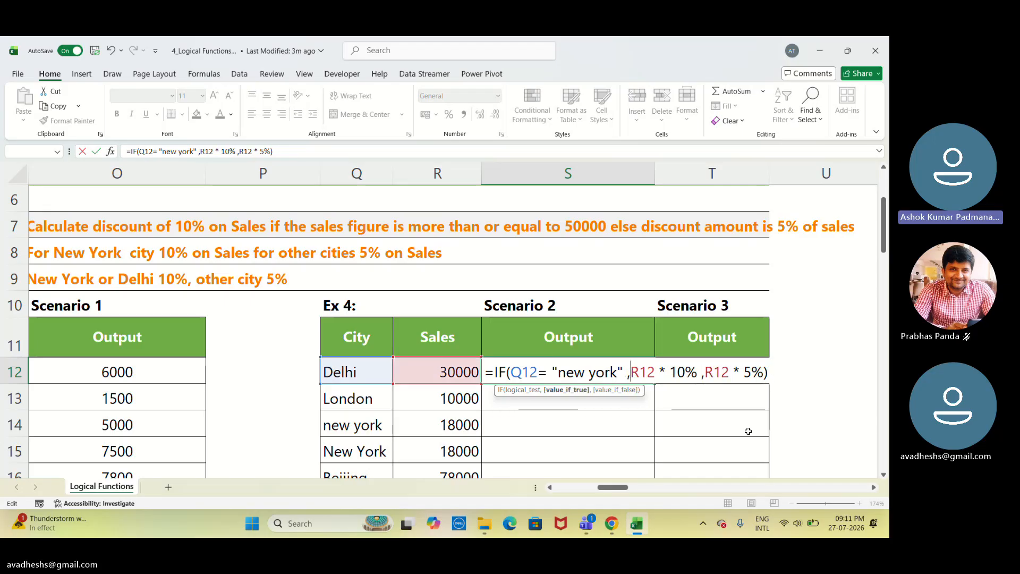
{"action": "left_click", "coordinate": [821, 267]}
{"action": "left_click_drag", "start_coordinate": [821, 266], "coordinate": [791, 258]}
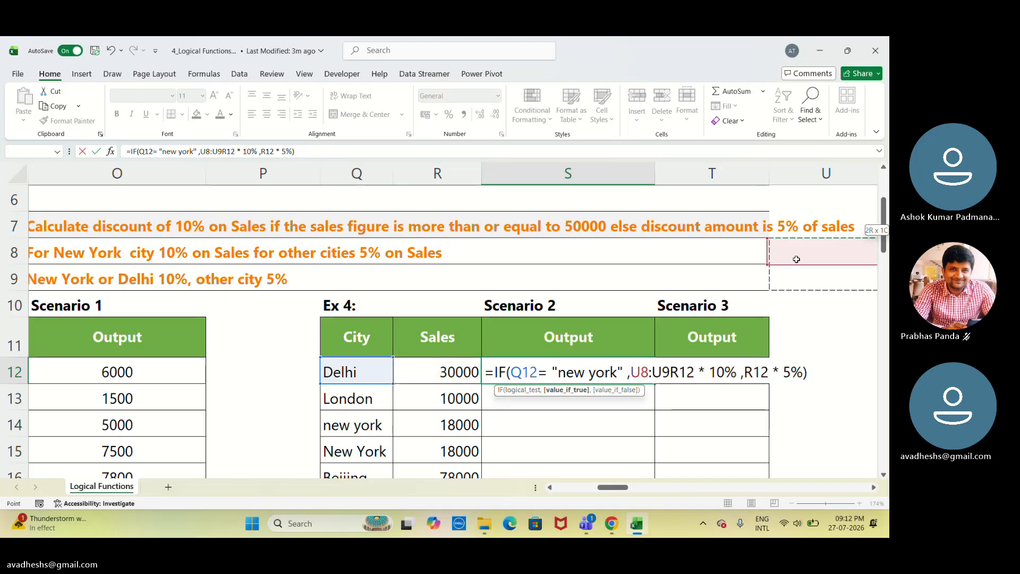
{"action": "key", "text": "BackSpace"}
{"action": "key", "text": "BackSpace"}
{"action": "key", "text": "BackSpace"}
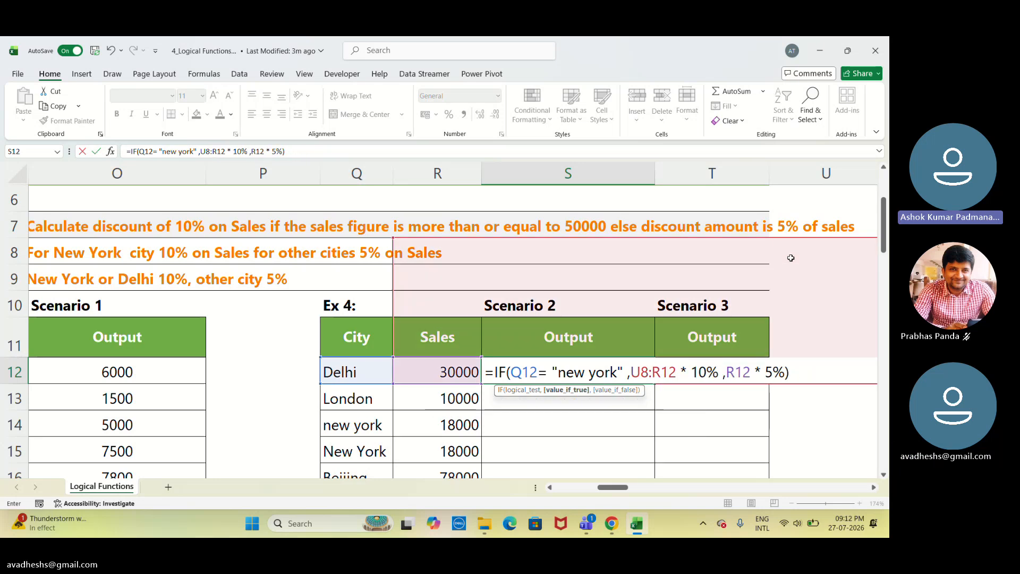
{"action": "key", "text": "Delete"}
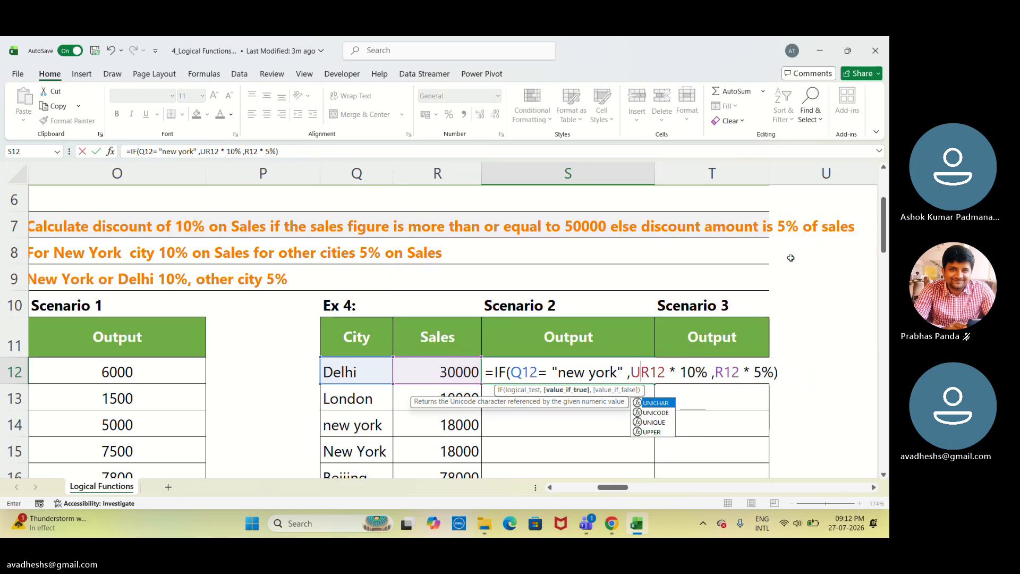
{"action": "key", "text": "BackSpace"}
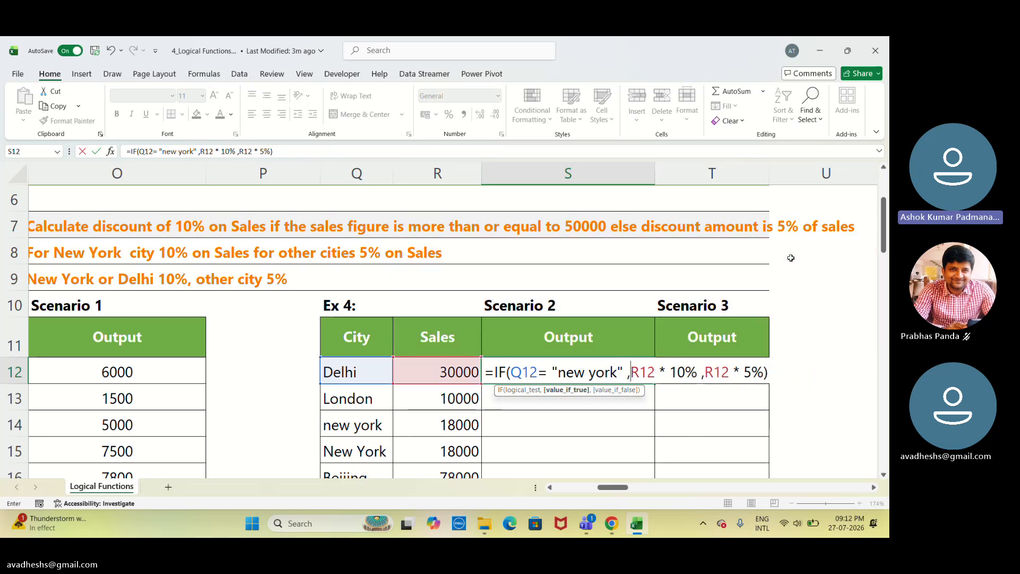
Confirm S12's corrected Scenario 2 formula and fill it down the Scenario 2 output column.
{"action": "left_click", "coordinate": [815, 285]}
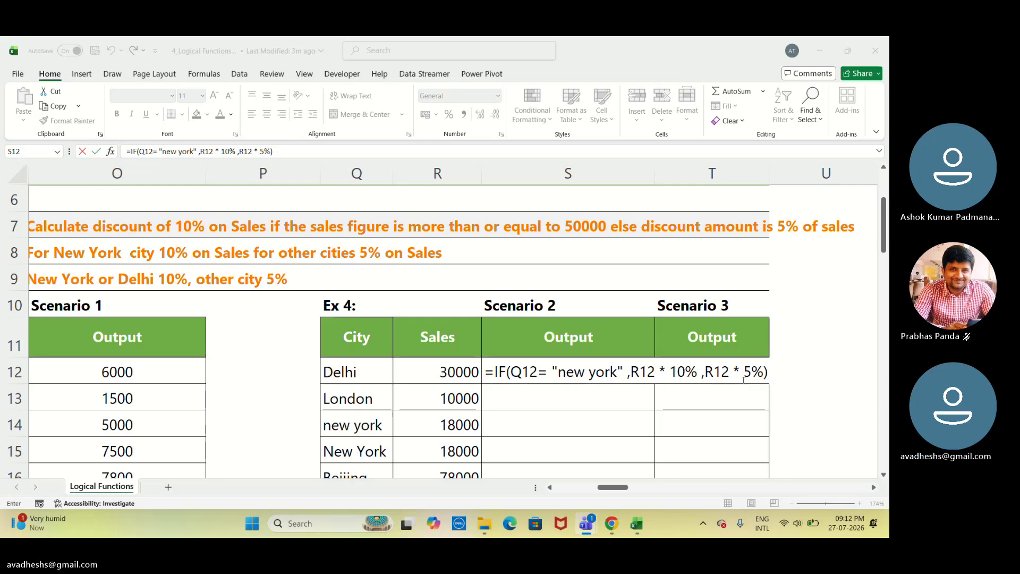
{"action": "left_click", "coordinate": [822, 307]}
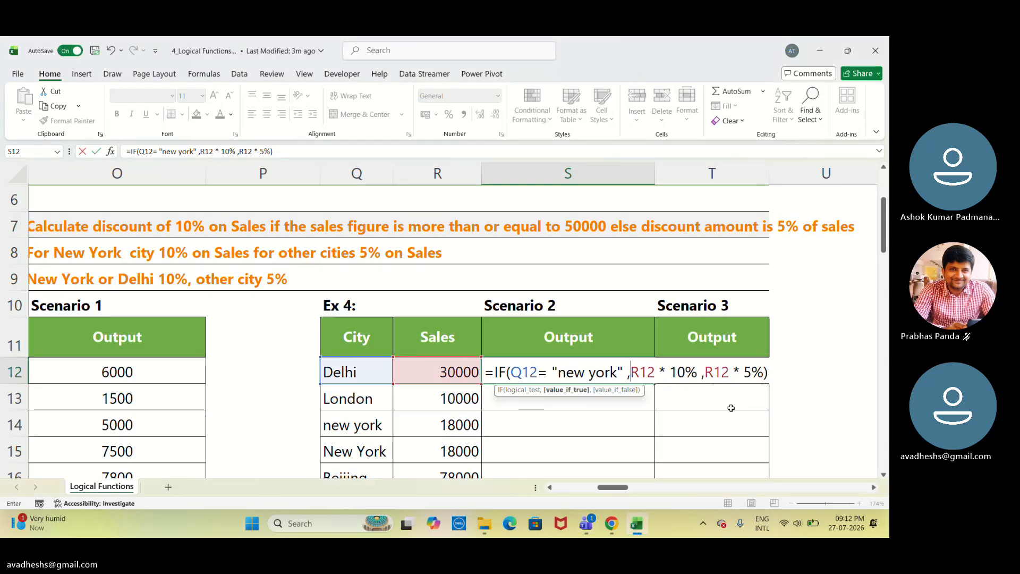
{"action": "key", "text": "Return"}
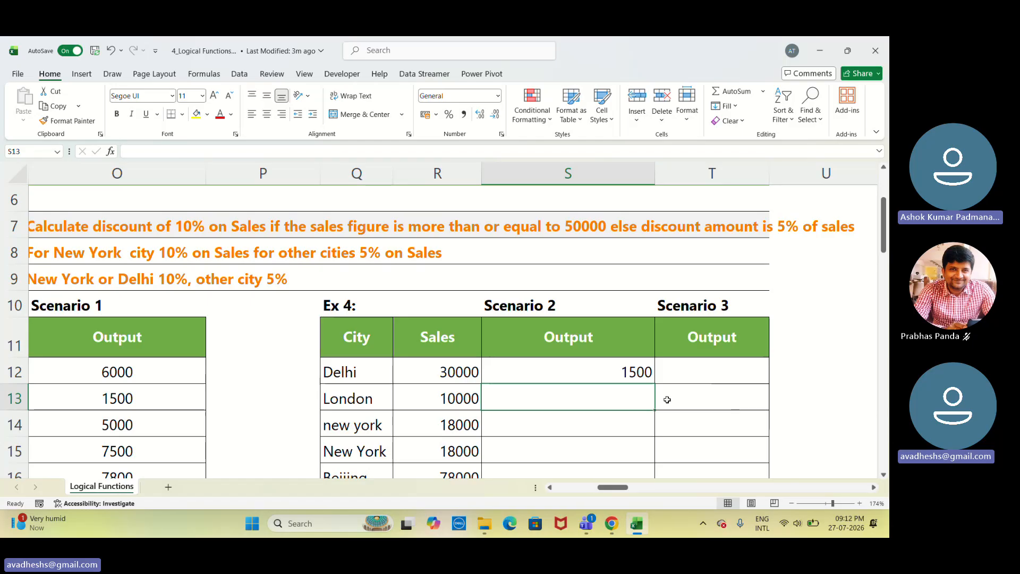
{"action": "left_click", "coordinate": [639, 371]}
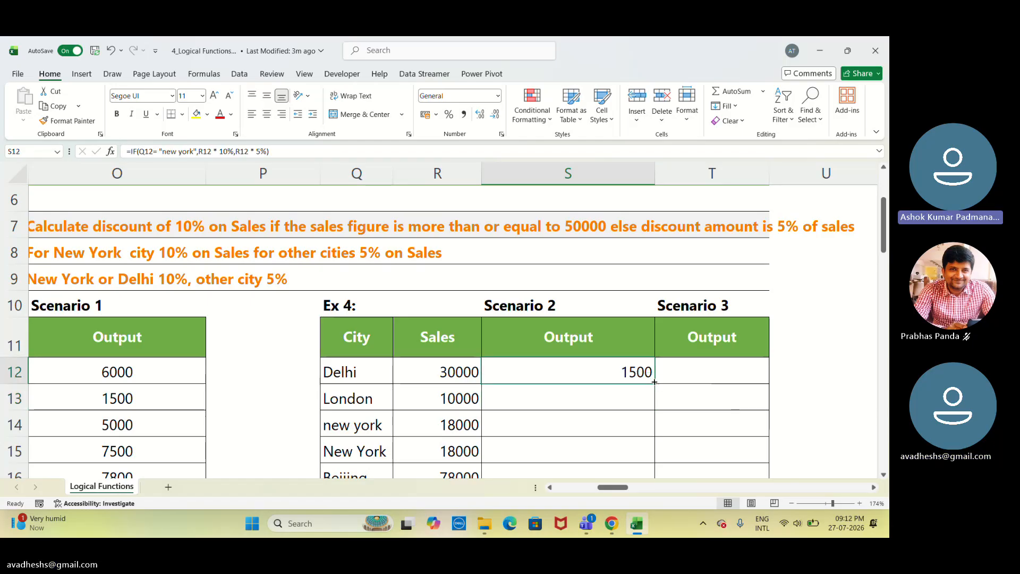
{"action": "double_click", "coordinate": [656, 385]}
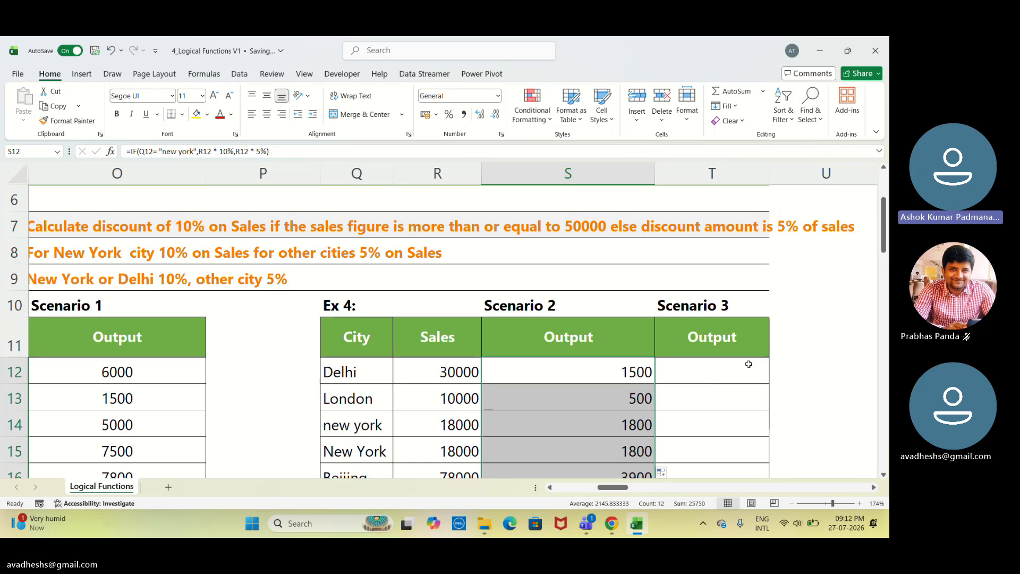
Start an IF formula in T12 for Scenario 3 testing whether Q12 equals "new york".
{"action": "left_click", "coordinate": [747, 365]}
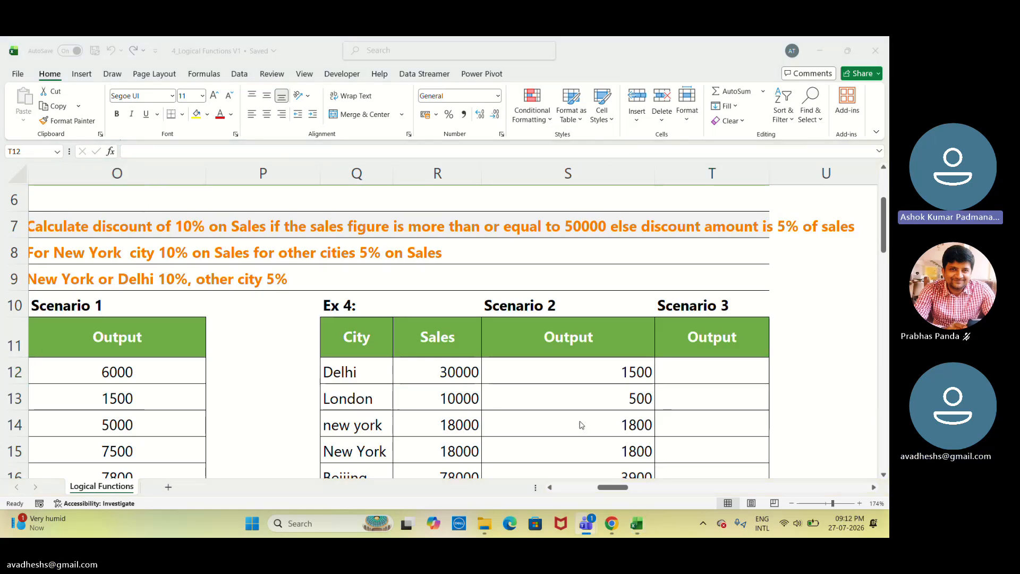
{"action": "left_click", "coordinate": [621, 490]}
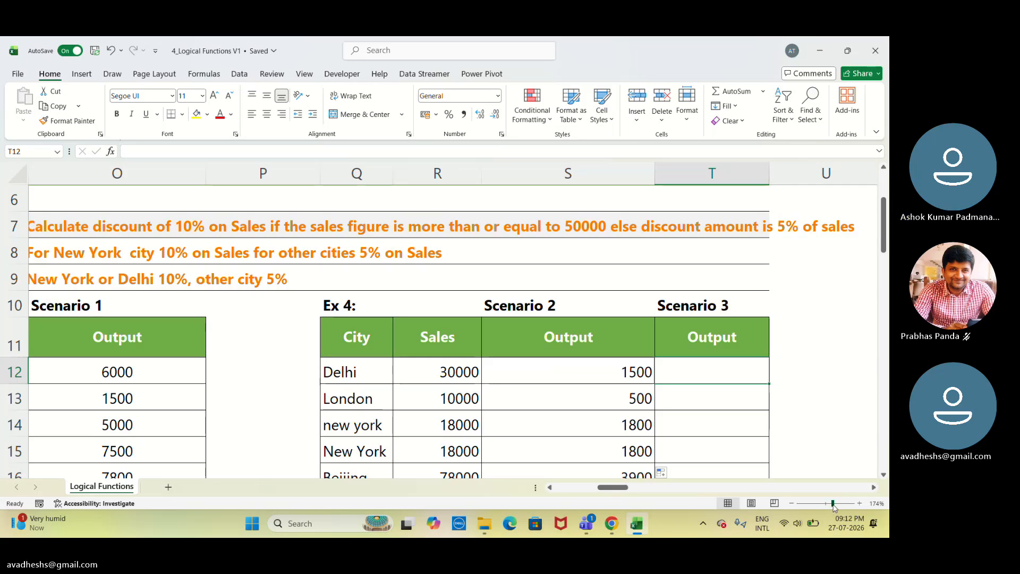
{"action": "left_click_drag", "start_coordinate": [833, 503], "coordinate": [826, 503]}
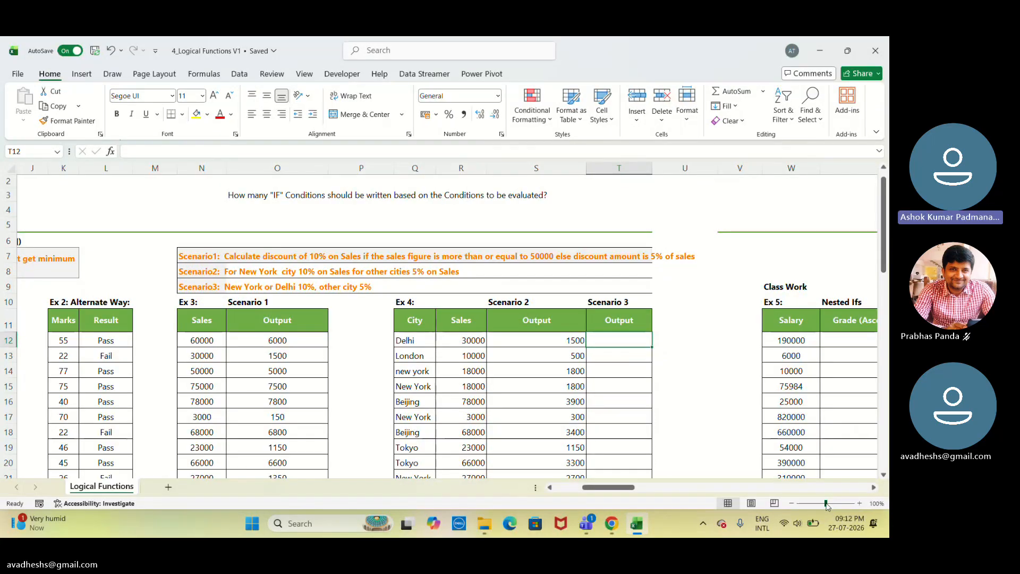
{"action": "left_click", "coordinate": [827, 504]}
{"action": "left_click", "coordinate": [828, 504]}
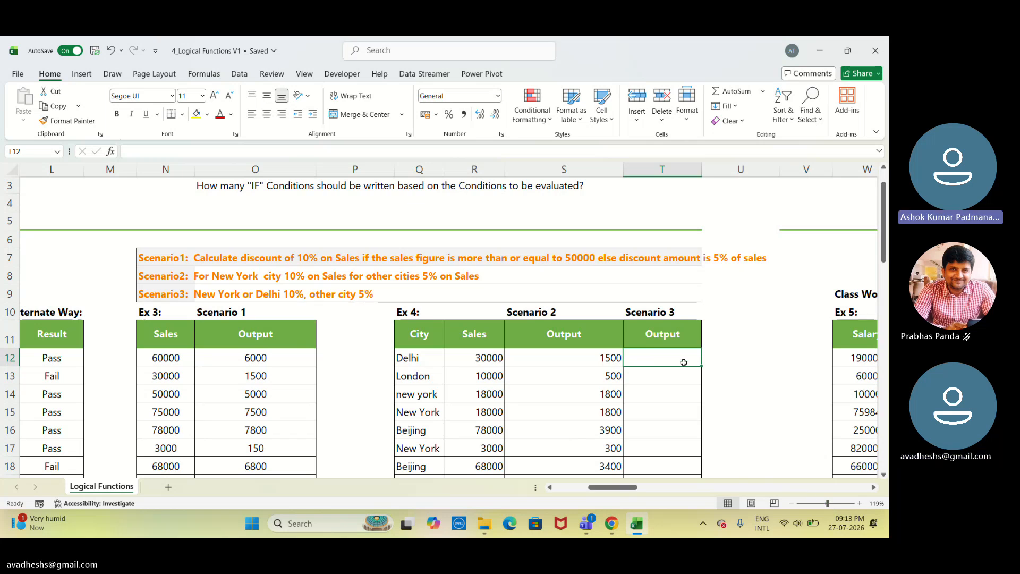
{"action": "type", "text": "="}
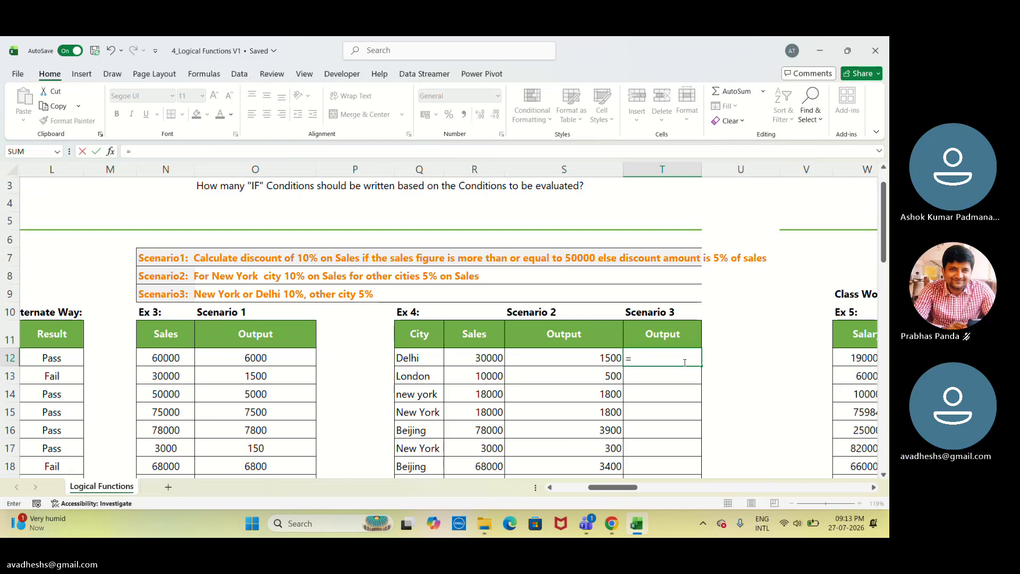
{"action": "type", "text": "i"}
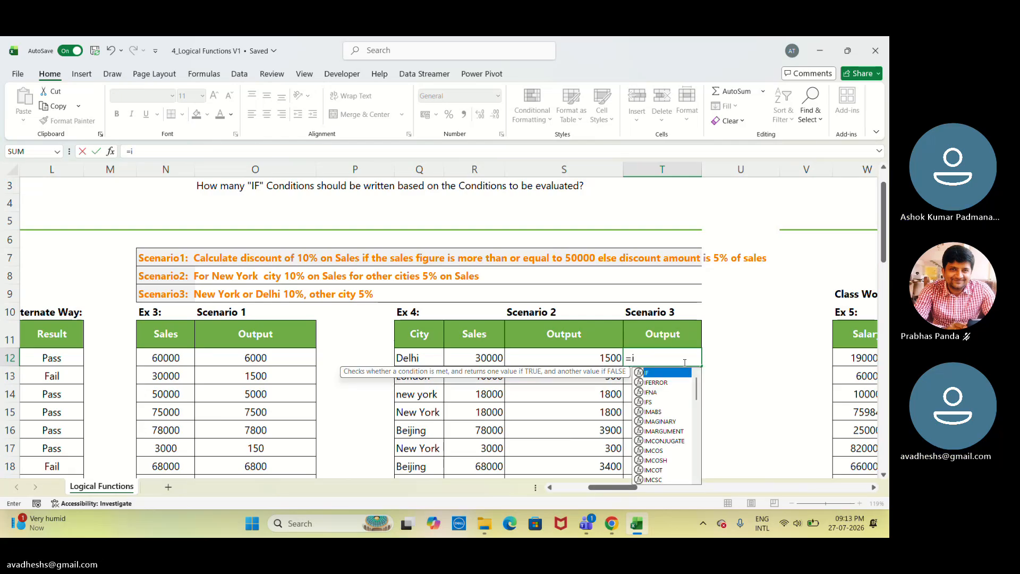
{"action": "key", "text": "Tab"}
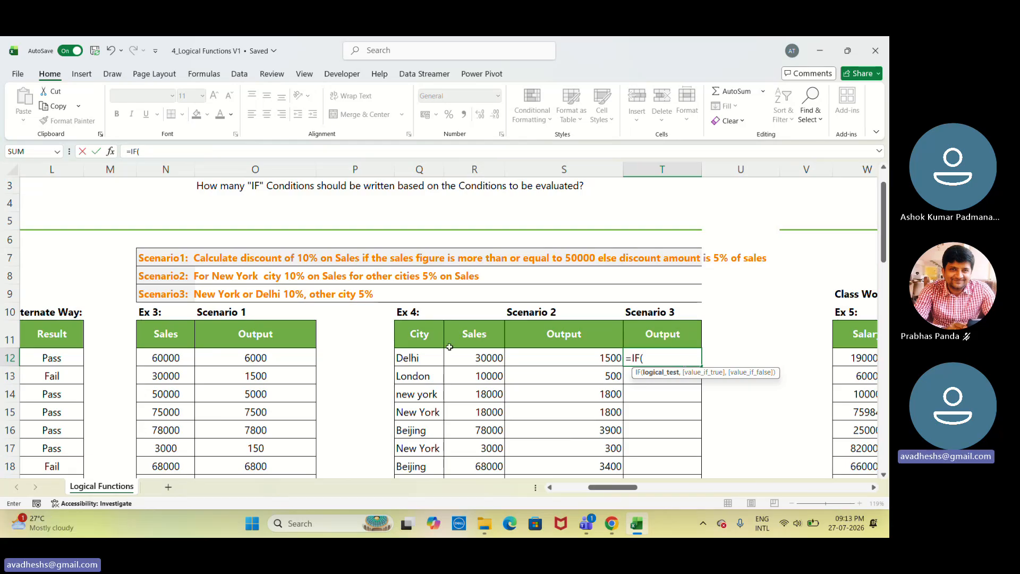
{"action": "left_click", "coordinate": [428, 358]}
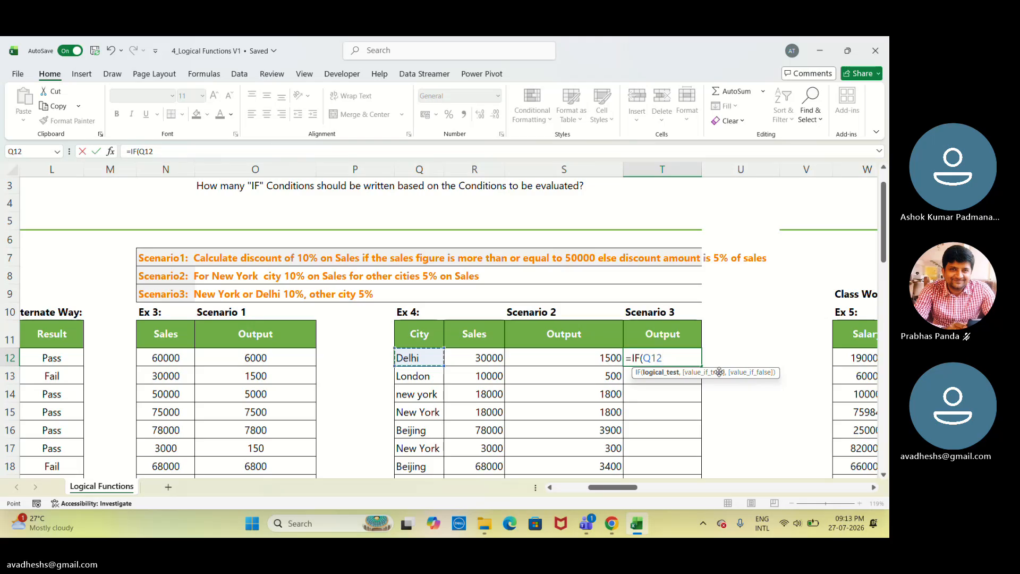
{"action": "type", "text": ","}
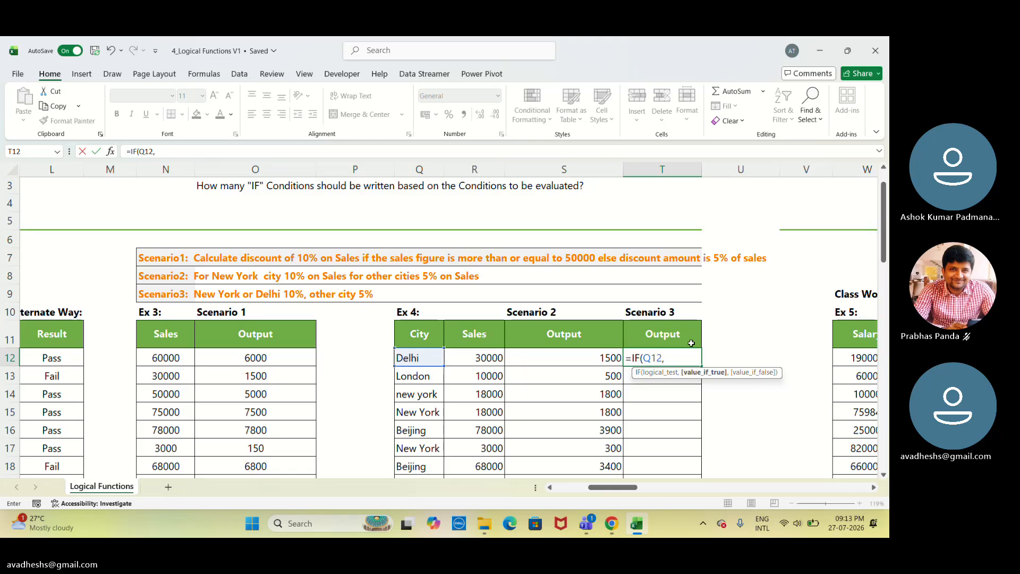
{"action": "key", "text": "BackSpace"}
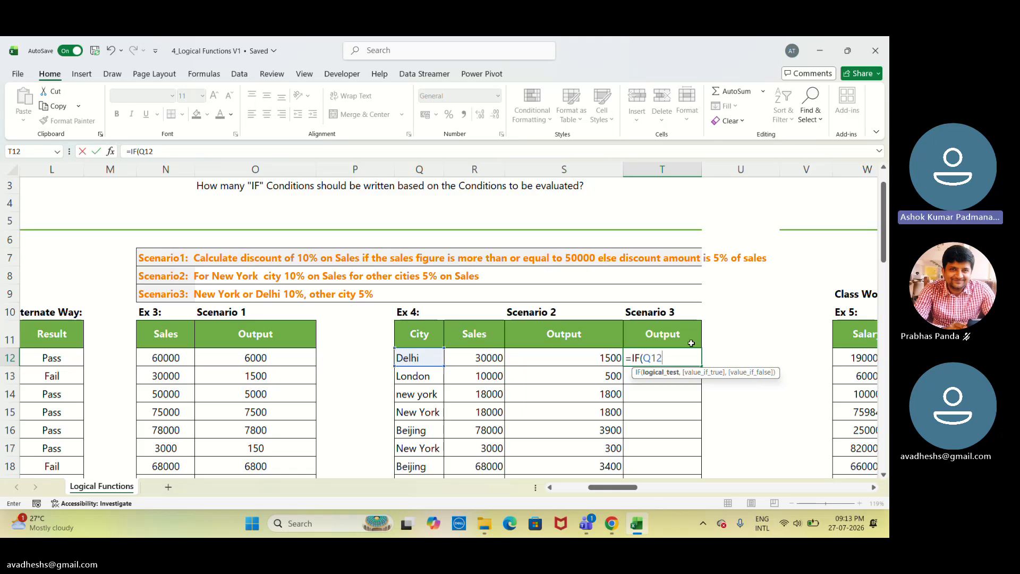
{"action": "type", "text": "="}
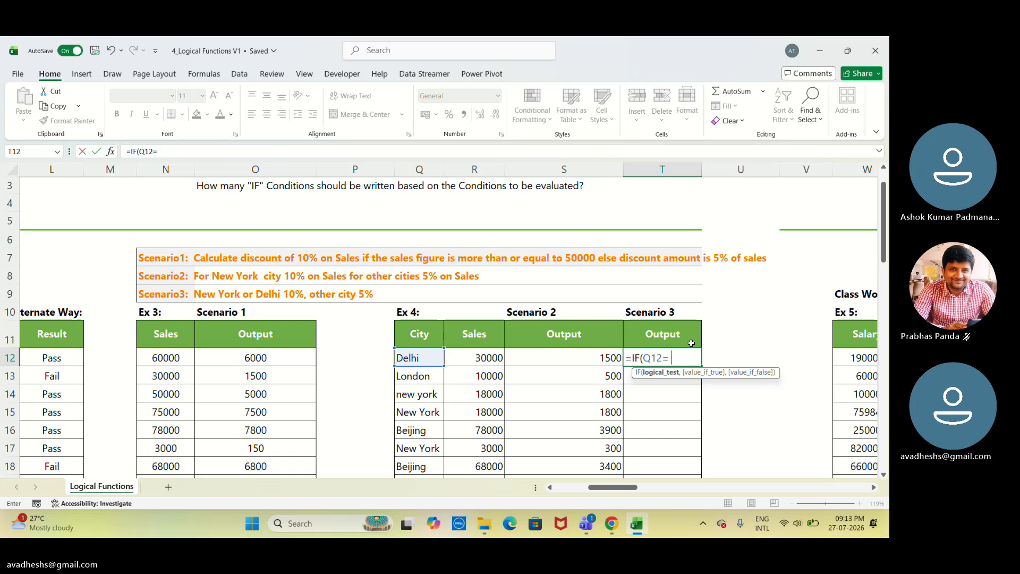
{"action": "type", "text": "\"\""}
{"action": "type", "text": "ne"}
{"action": "type", "text": "w y"}
{"action": "type", "text": "o"}
{"action": "type", "text": "k"}
{"action": "type", "text": "o"}
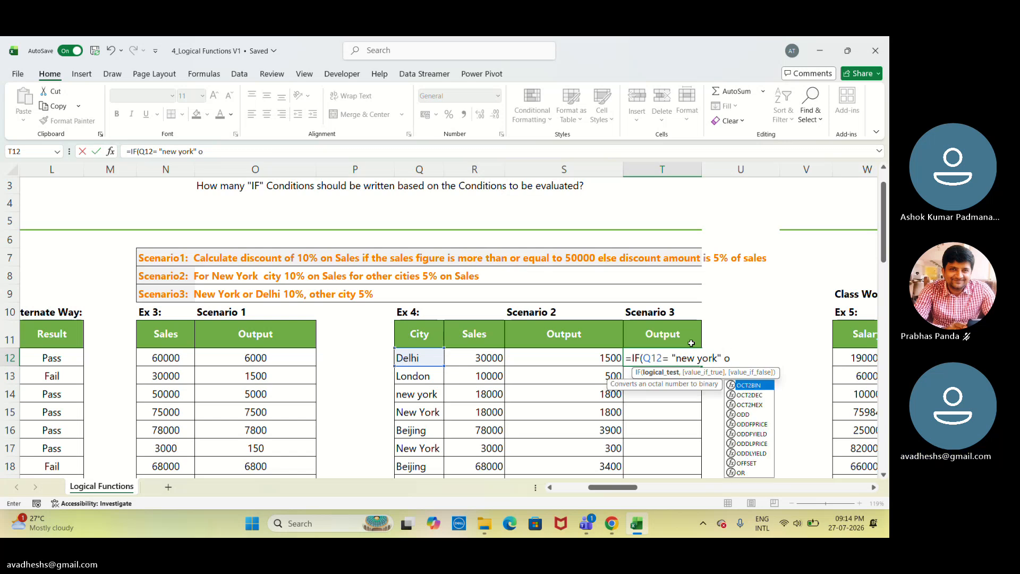
{"action": "type", "text": "r"}
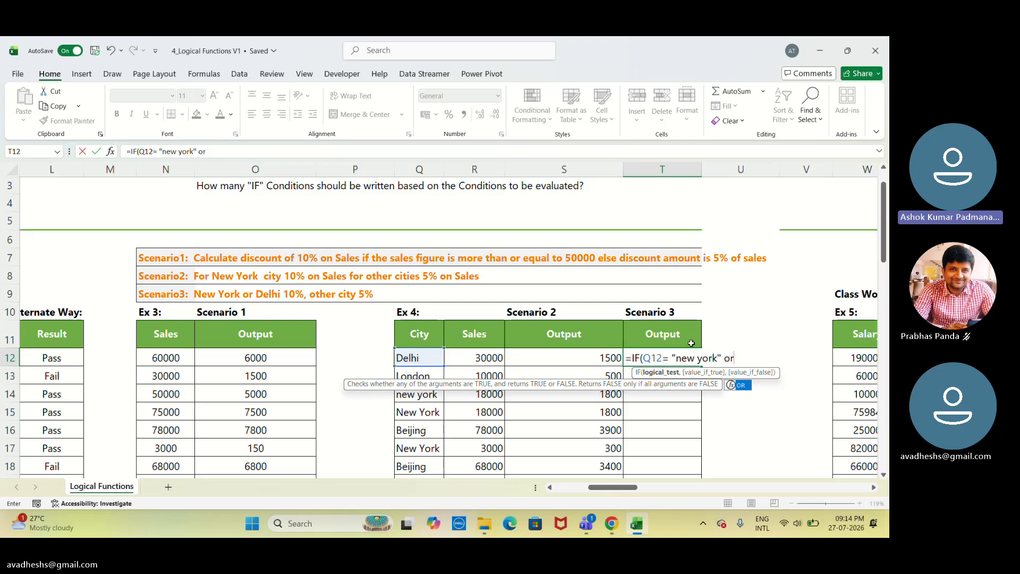
{"action": "key", "text": "Tab"}
{"action": "key", "text": "BackSpace"}
{"action": "key", "text": "BackSpace"}
{"action": "key", "text": "BackSpace"}
{"action": "key", "text": "BackSpace"}
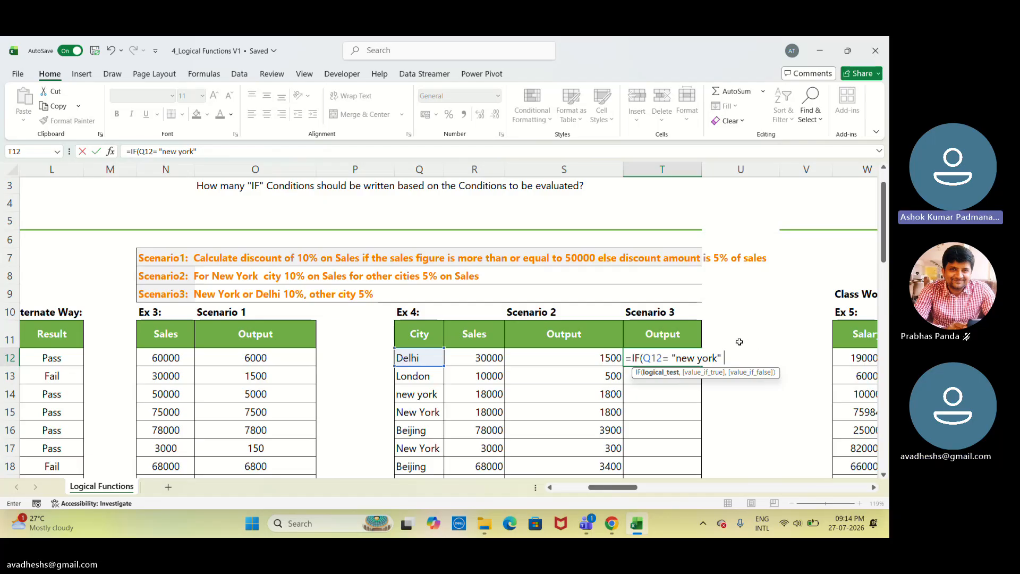
{"action": "left_click", "coordinate": [486, 363]}
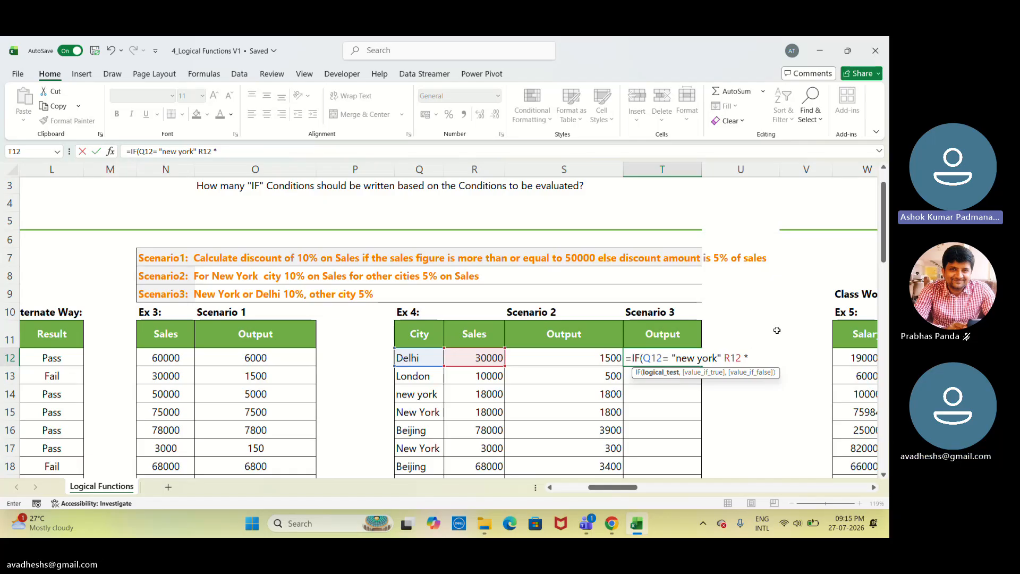
{"action": "key", "text": "BackSpace"}
{"action": "key", "text": "BackSpace"}
{"action": "key", "text": "BackSpace"}
{"action": "key", "text": "BackSpace"}
{"action": "key", "text": "BackSpace"}
{"action": "key", "text": "BackSpace"}
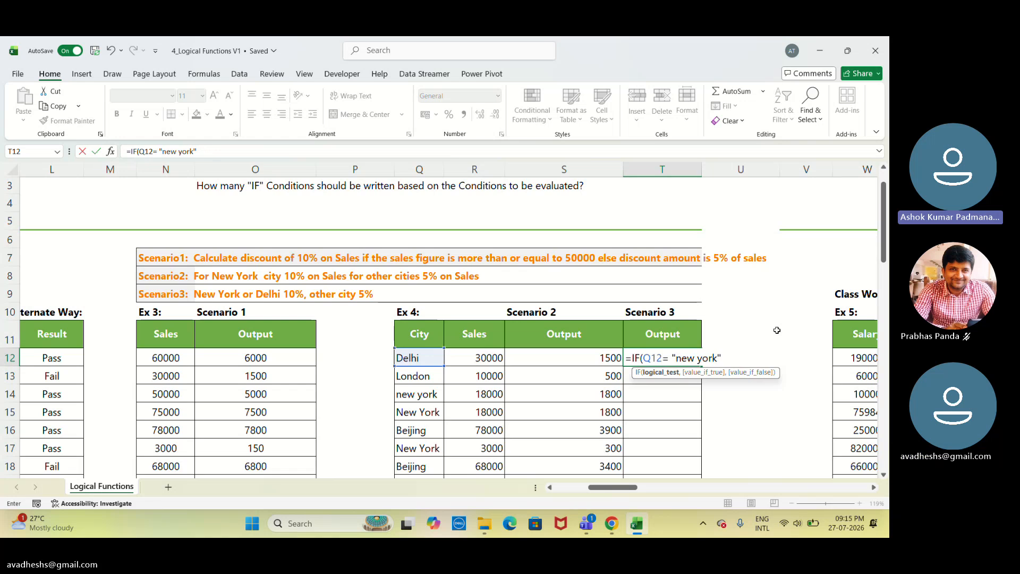
{"action": "type", "text": ","}
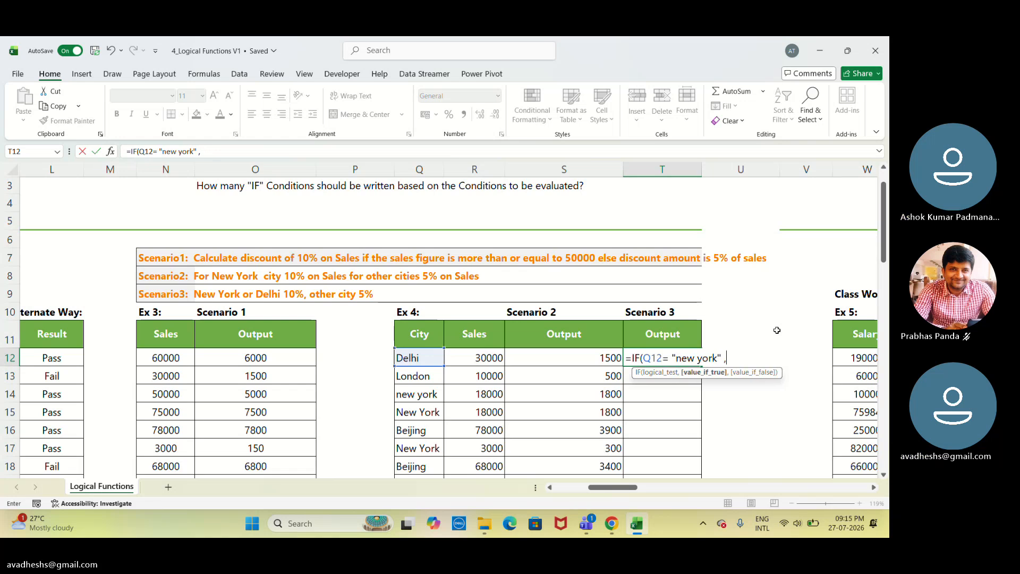
{"action": "key", "text": "BackSpace"}
{"action": "key", "text": "BackSpace"}
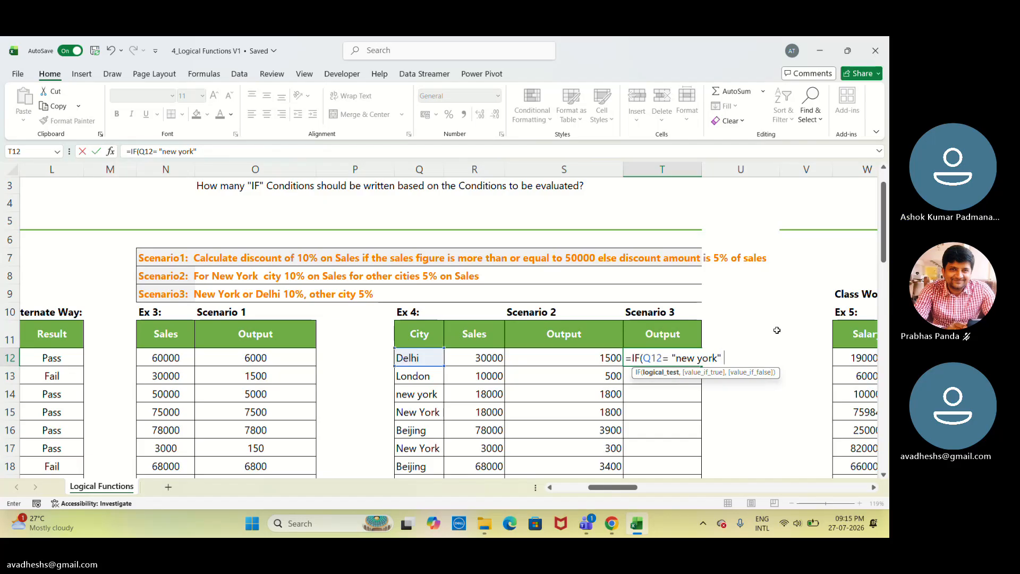
Continue T12's Scenario 3 formula with R12 * 10 % as the value if true, followed by a comma.
{"action": "type", "text": ","}
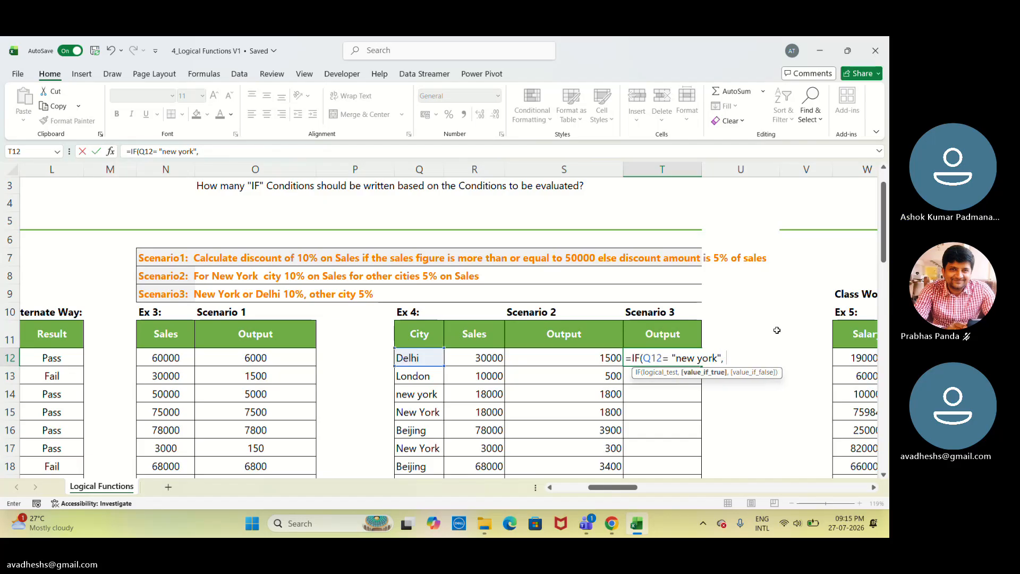
{"action": "left_click", "coordinate": [496, 359]}
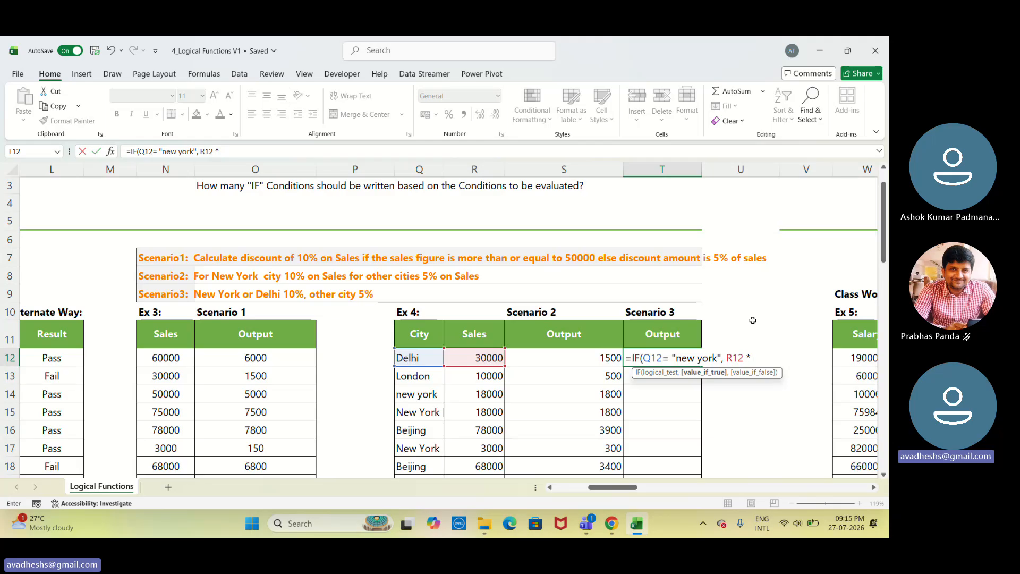
{"action": "type", "text": "10"}
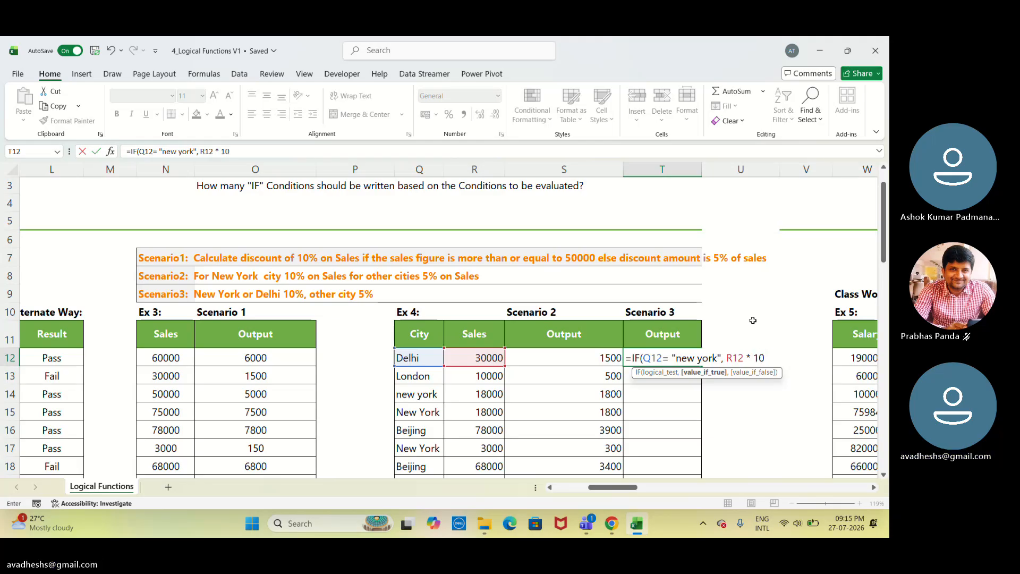
{"action": "type", "text": " %"}
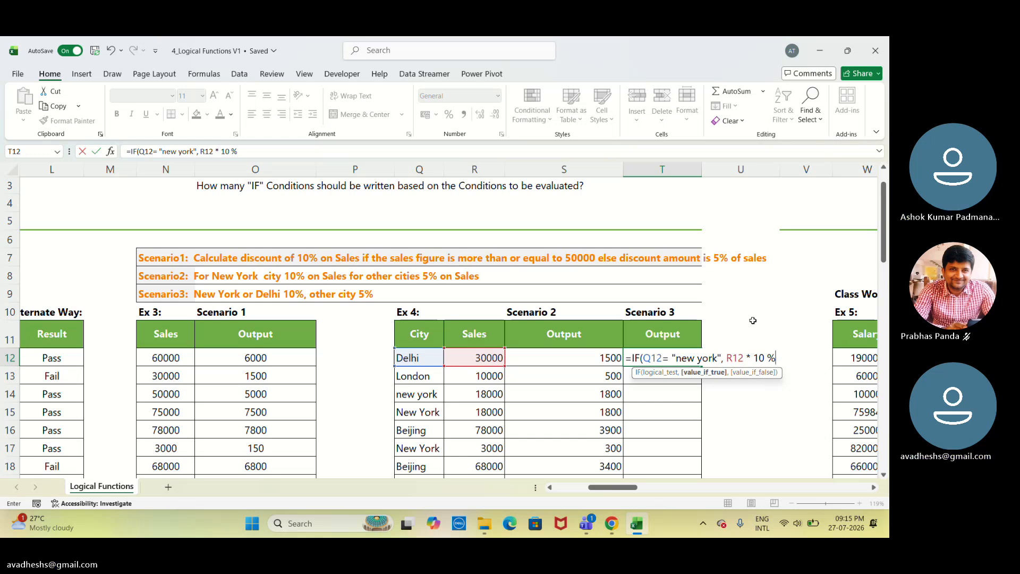
{"action": "type", "text": ", {"}
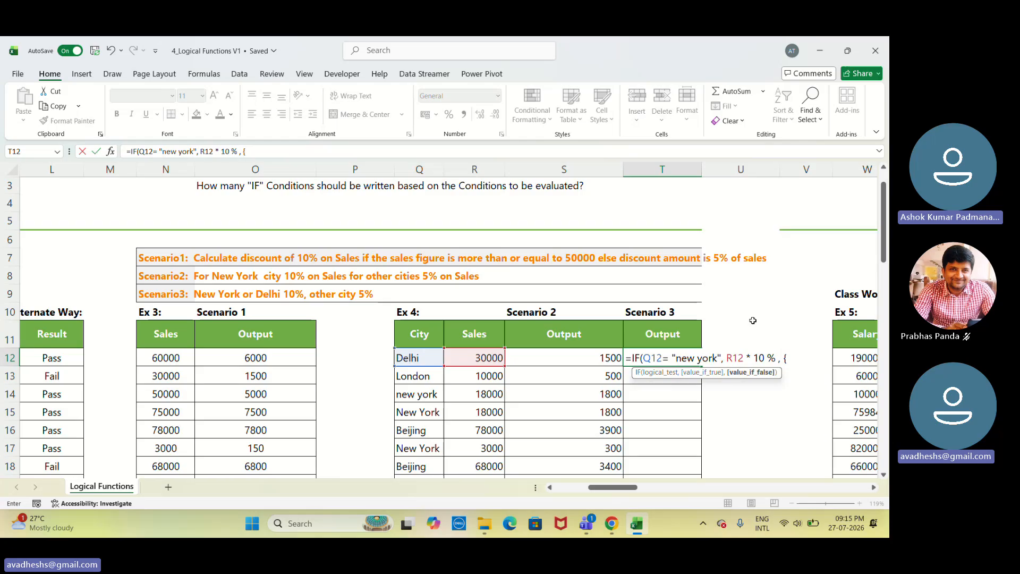
{"action": "key", "text": "BackSpace"}
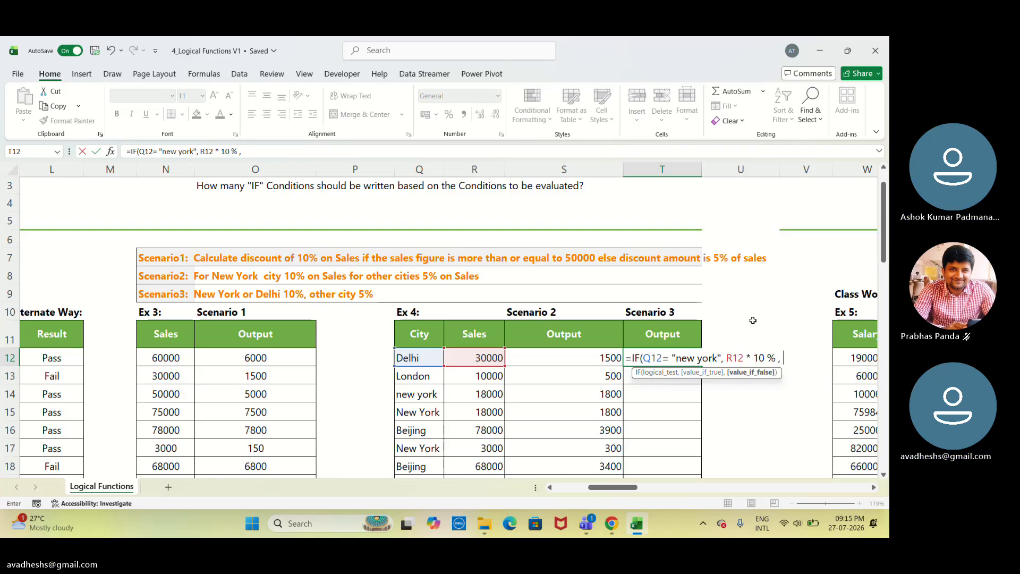
{"action": "type", "text": "["}
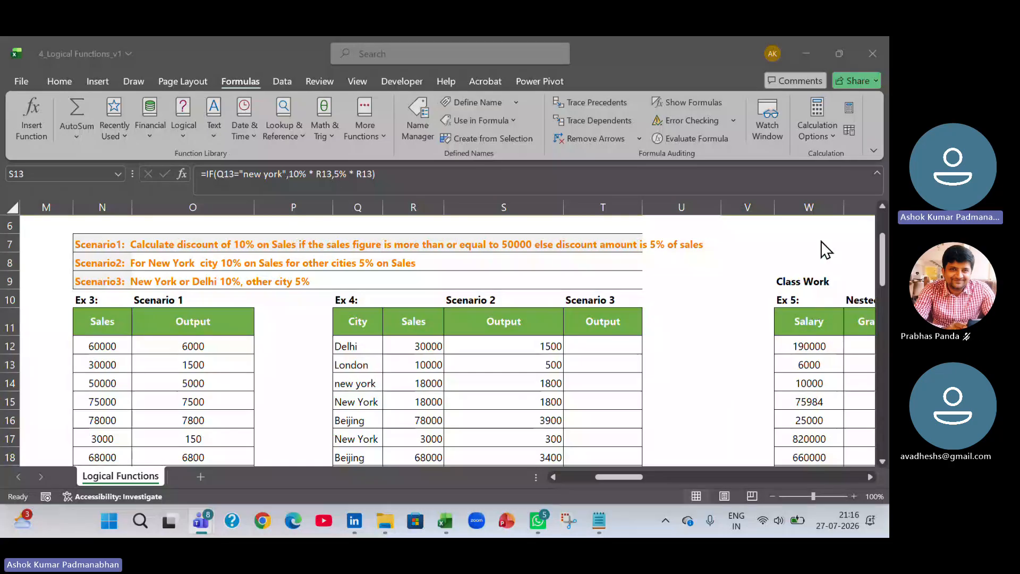
Re-enter an IF formula in T12 for Scenario 3 testing whether Q12 equals "new york".
{"action": "left_click", "coordinate": [591, 340]}
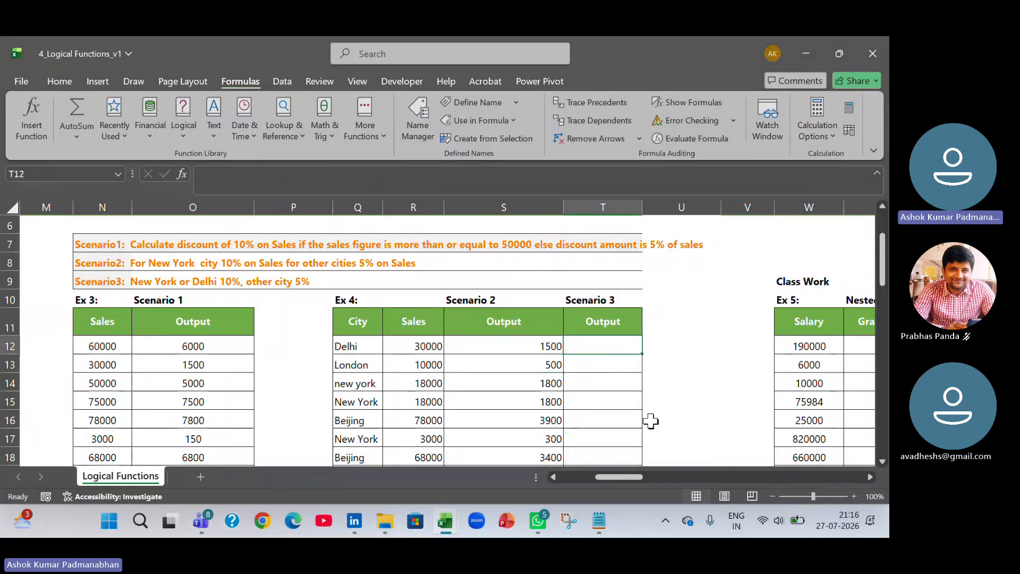
{"action": "type", "text": "=if"}
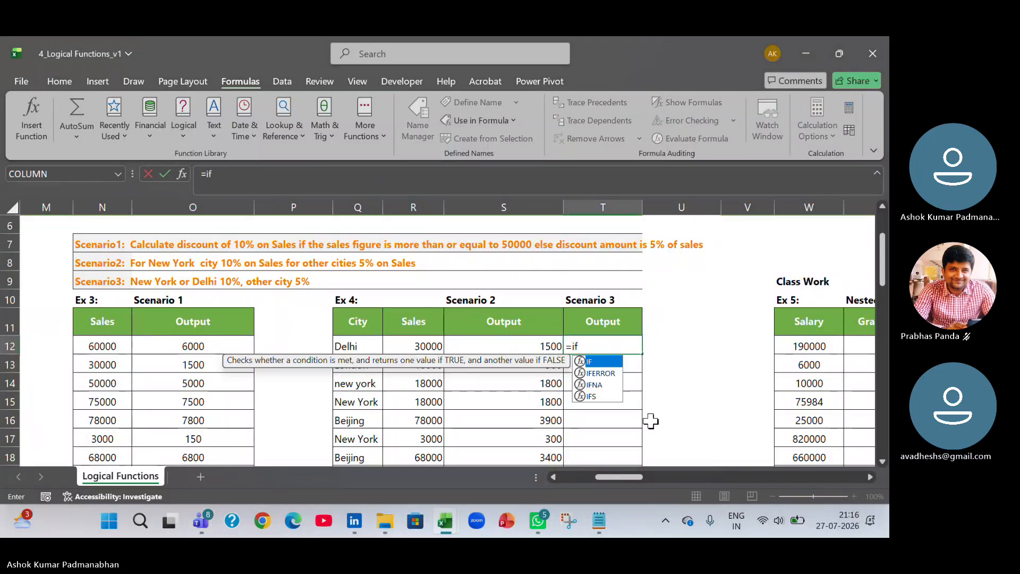
{"action": "key", "text": "Tab"}
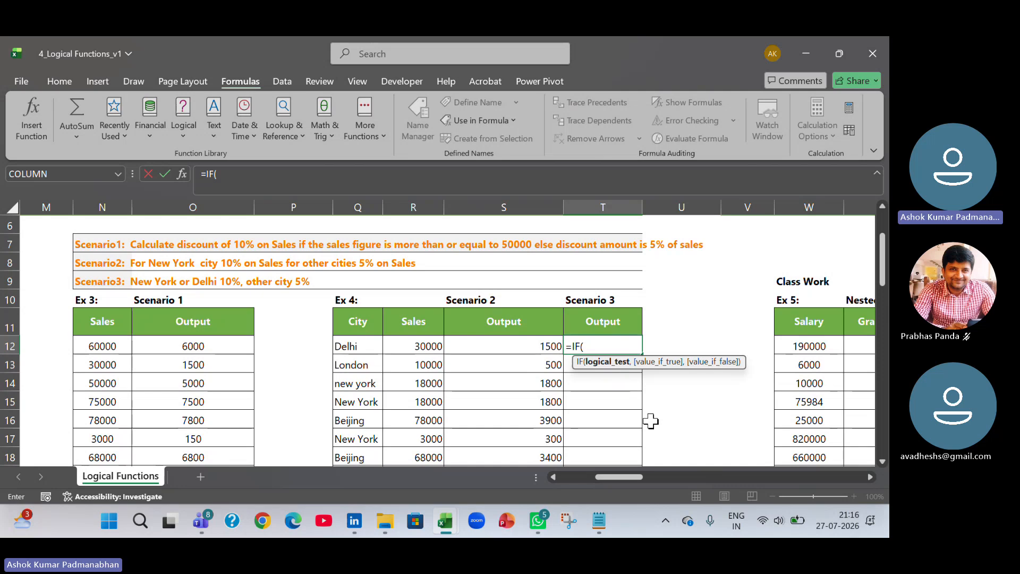
{"action": "key", "text": "Left"}
{"action": "key", "text": "Left"}
{"action": "key", "text": "Left"}
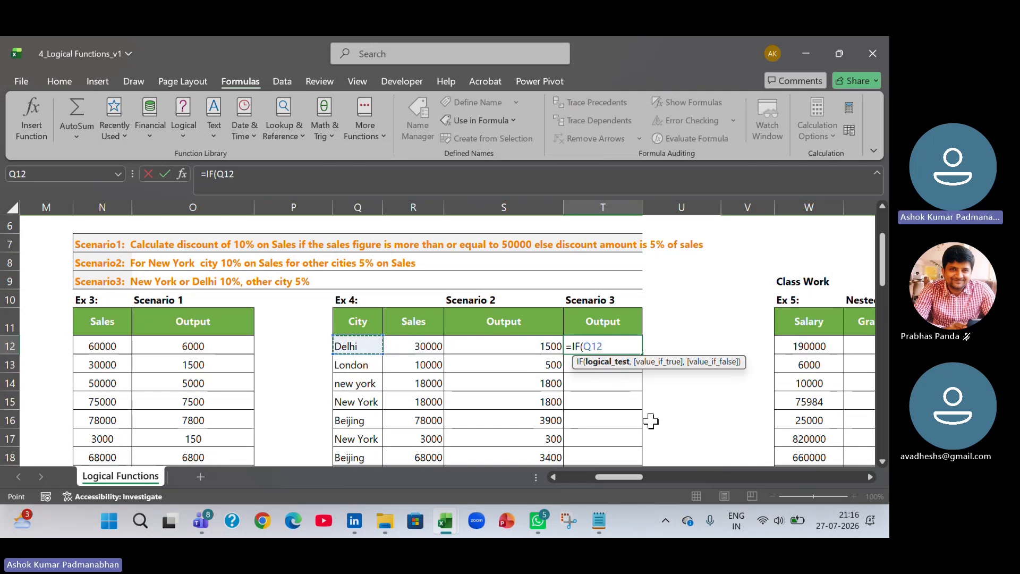
{"action": "type", "text": "=\"new yor"}
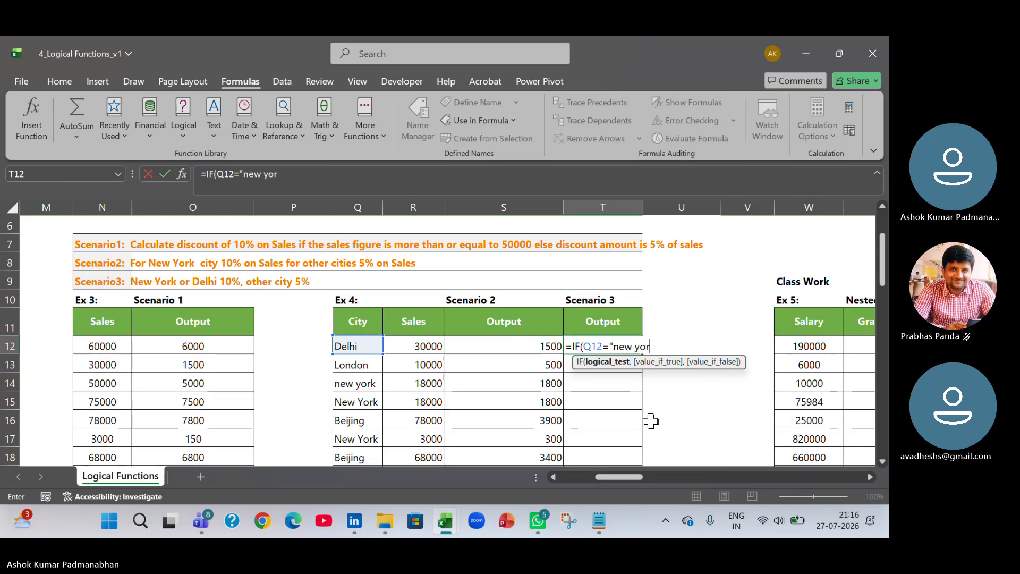
{"action": "type", "text": "k\""}
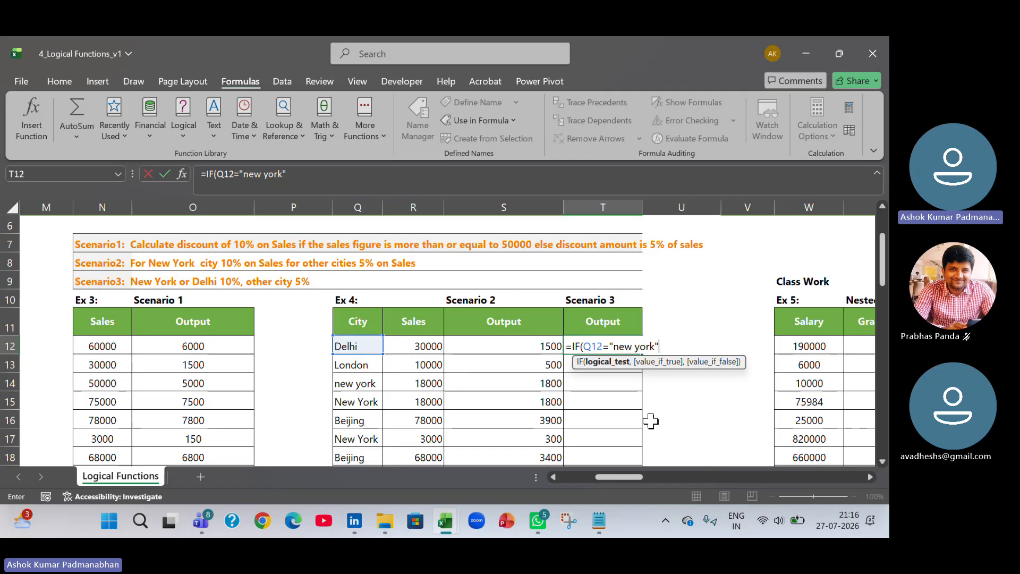
{"action": "type", "text": ","}
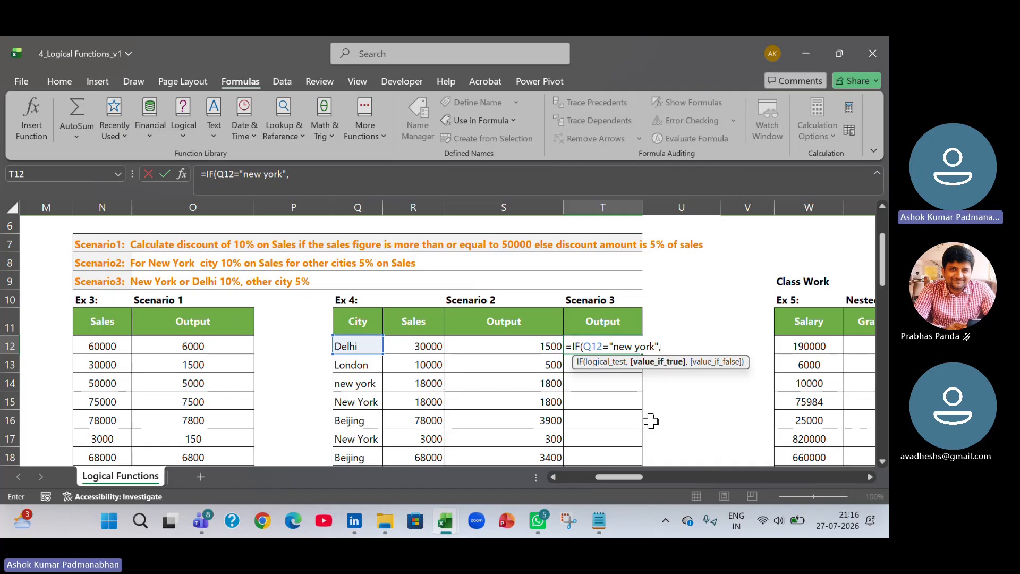
Set R12 * 0.1 as the value if true in T12's Scenario 3 formula.
{"action": "key", "text": "Left"}
{"action": "key", "text": "Left"}
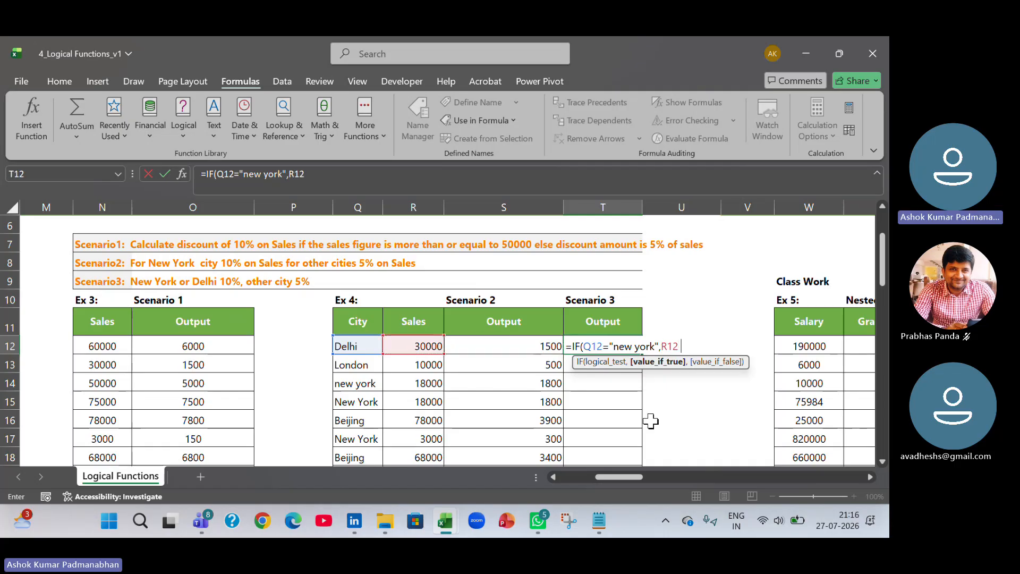
{"action": "type", "text": "*"}
{"action": "type", "text": " 10"}
{"action": "key", "text": "BackSpace"}
{"action": "key", "text": "BackSpace"}
{"action": "type", "text": "0.1"}
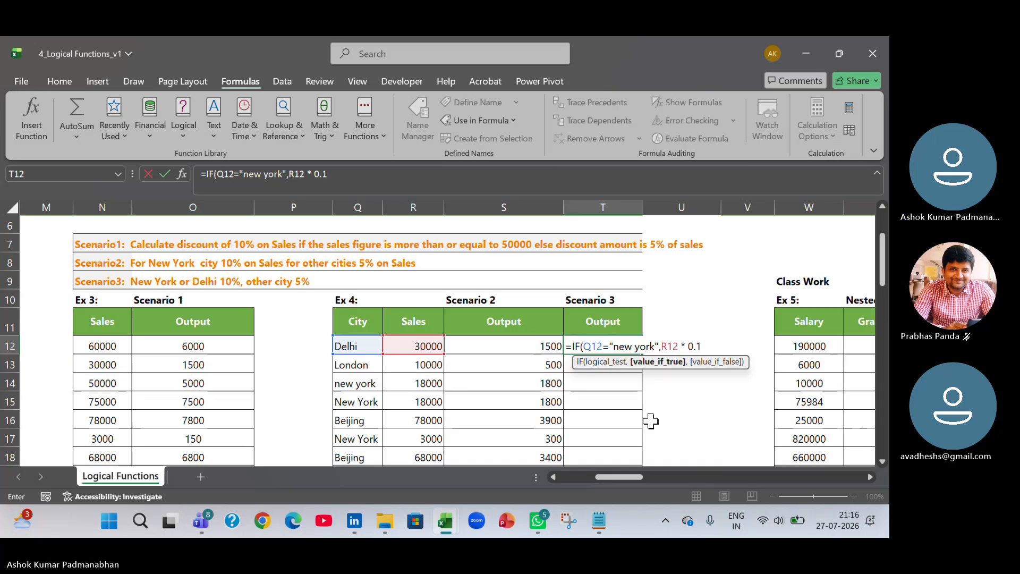
{"action": "type", "text": ","}
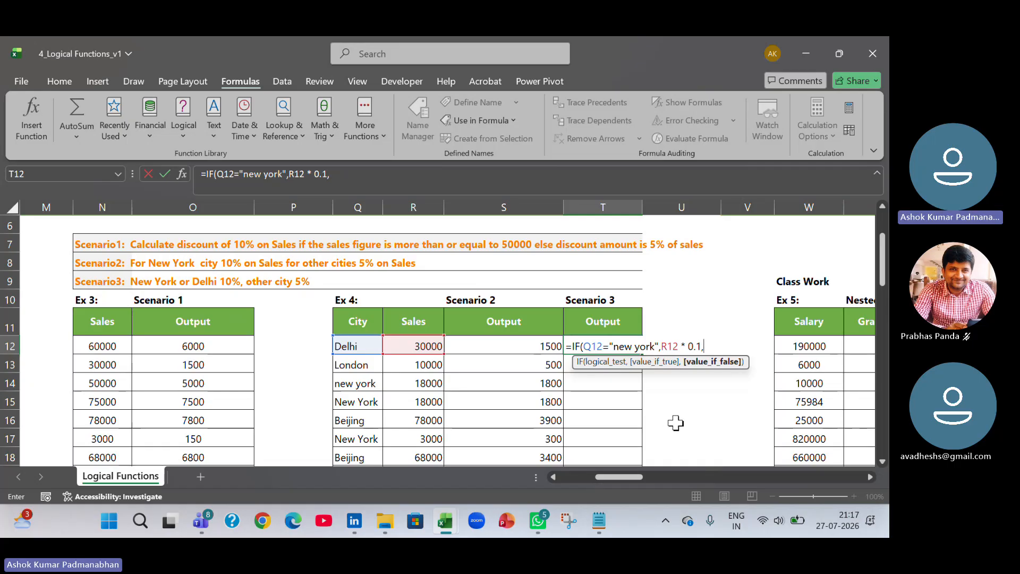
Nest a second IF as the false branch, testing whether Q12 equals "delhi" and returning R12 * 0.1.
{"action": "type", "text": "if("}
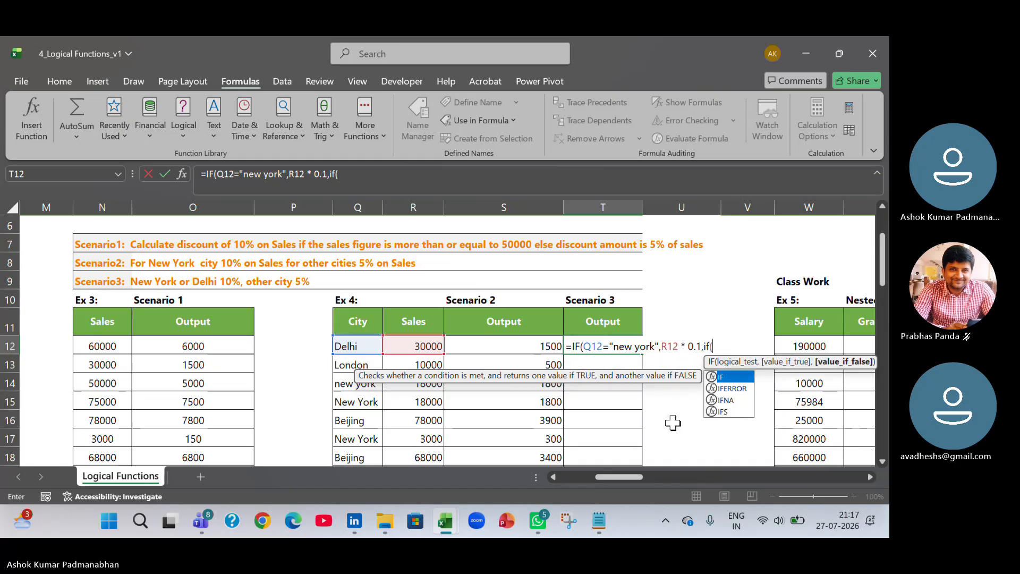
{"action": "key", "text": "Left"}
{"action": "key", "text": "Left"}
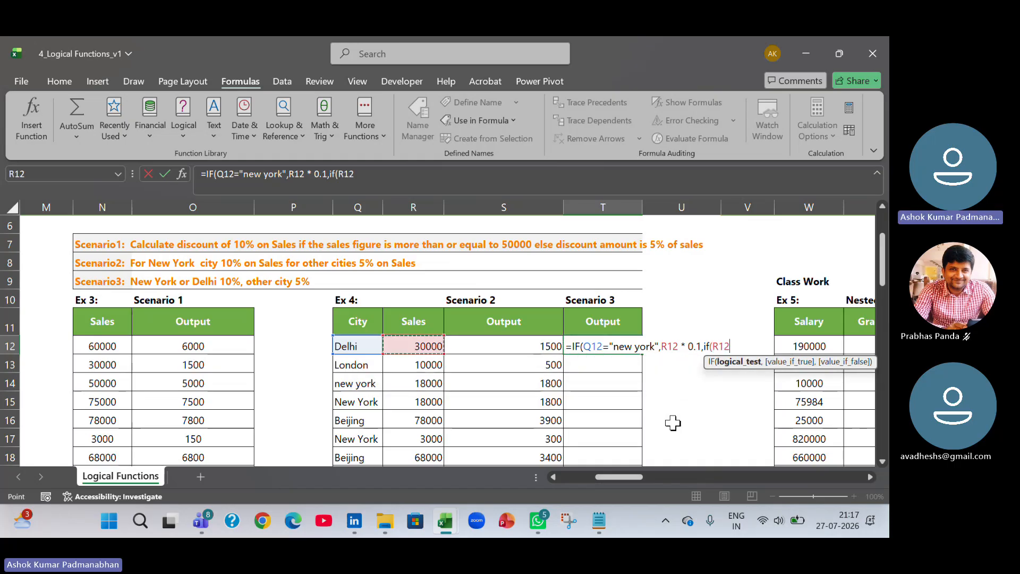
{"action": "key", "text": "Left"}
{"action": "type", "text": "="}
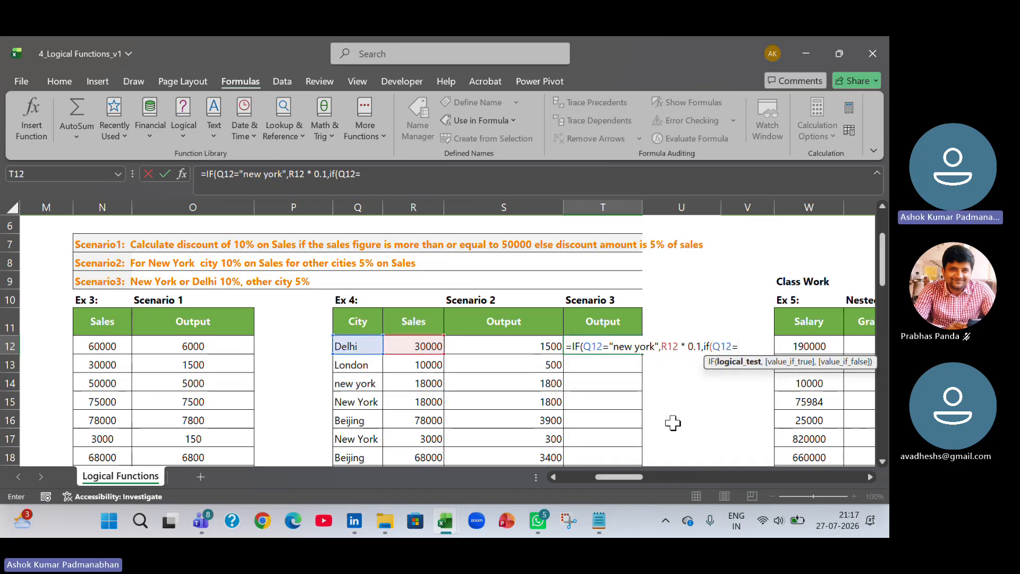
{"action": "type", "text": "\"delhi\","}
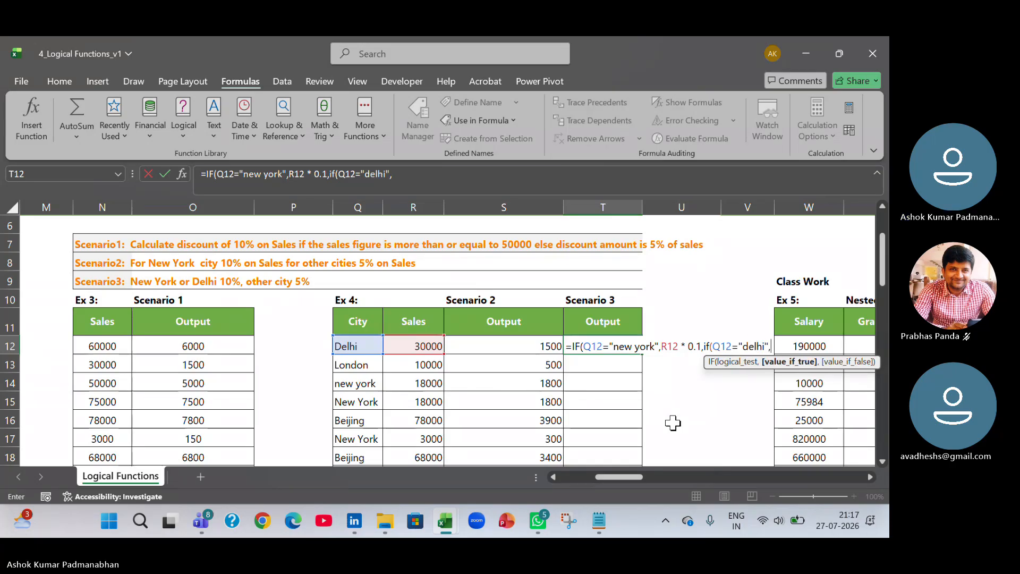
{"action": "key", "text": "Left"}
{"action": "key", "text": "Left"}
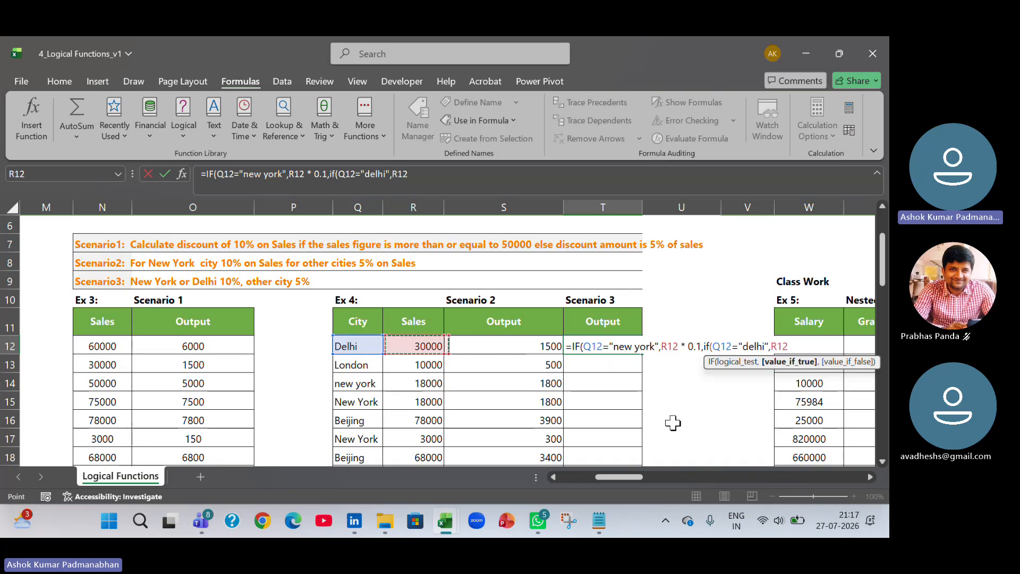
{"action": "type", "text": "* 0.1"}
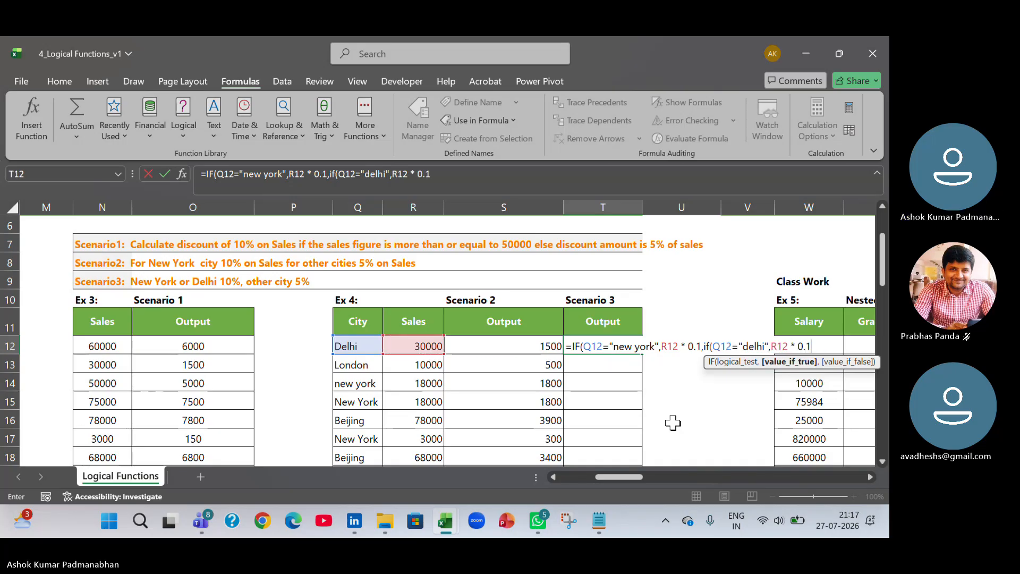
{"action": "type", "text": ","}
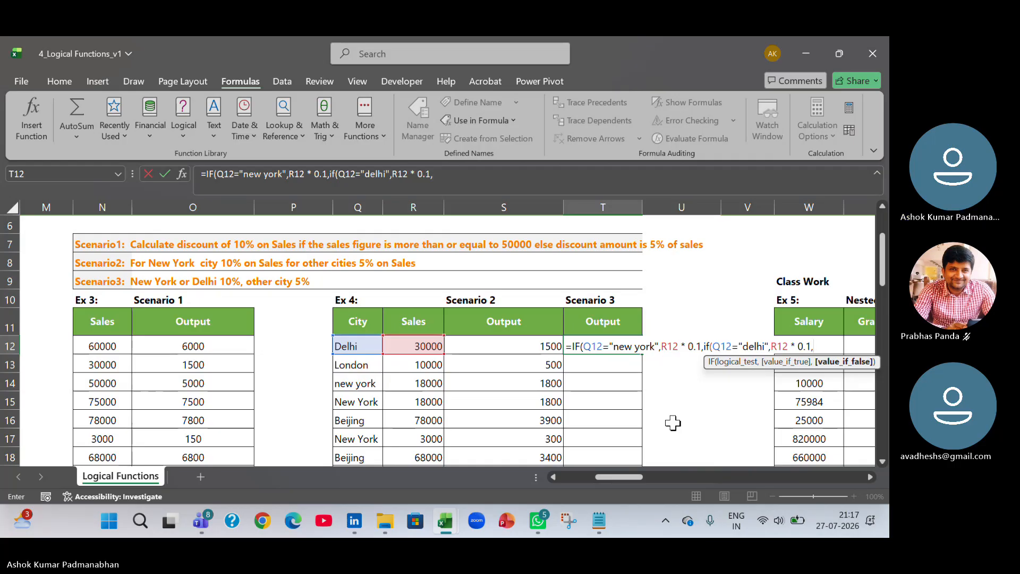
Finish the nested IF with R12 * 0.05 as the final value, close both brackets and confirm the formula.
{"action": "key", "text": "Left"}
{"action": "key", "text": "Left"}
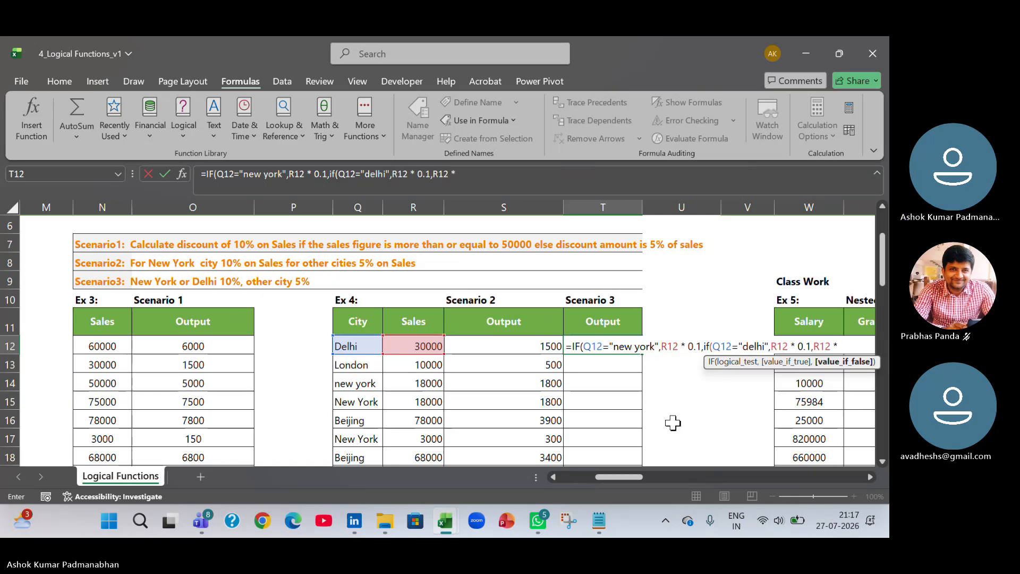
{"action": "type", "text": "* 0.05"}
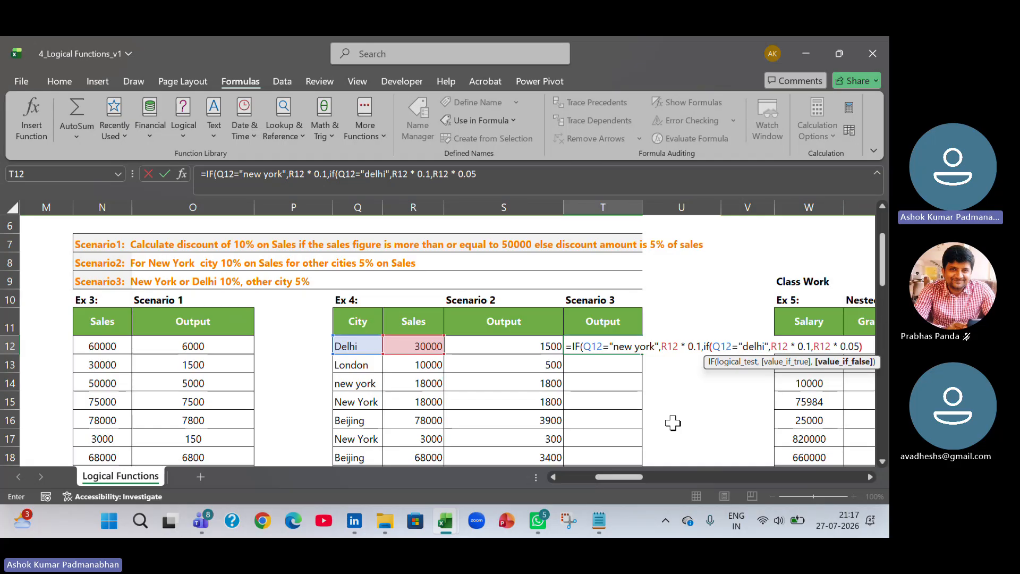
{"action": "type", "text": ")"}
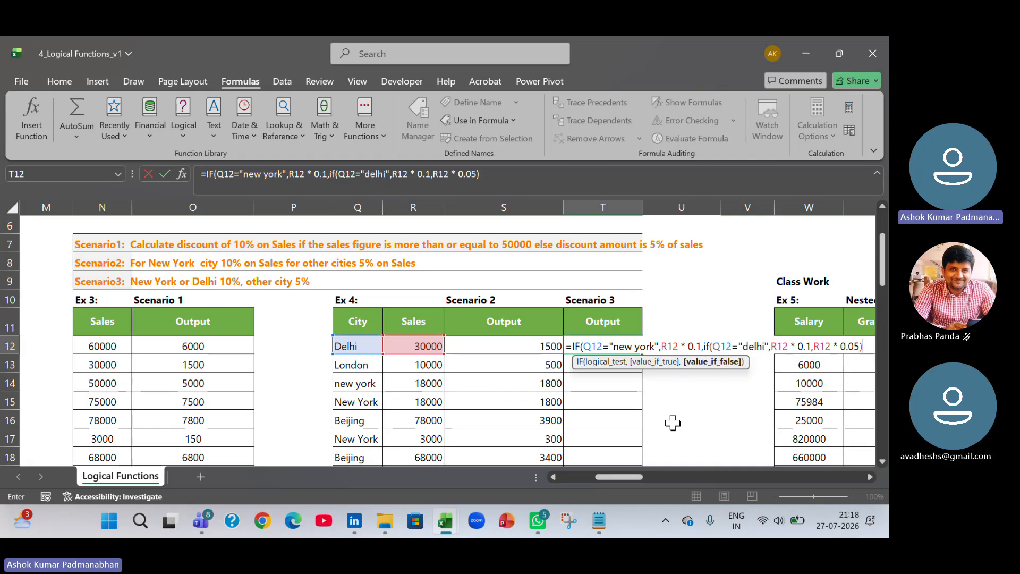
{"action": "type", "text": ")"}
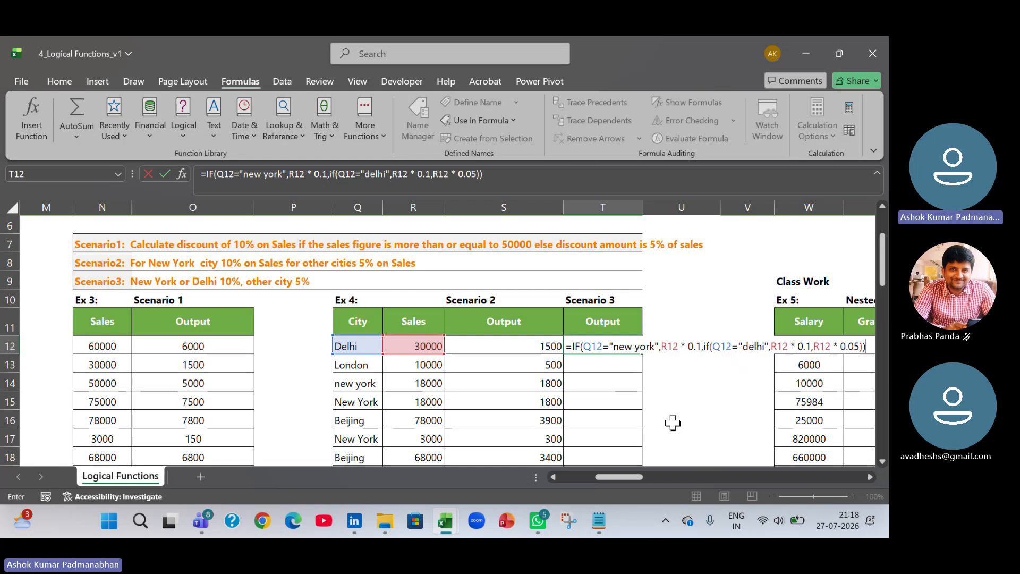
{"action": "key", "text": "Return"}
Step through the nested IF formula in T12 with Evaluate Formula to see how each part resolves.
{"action": "key", "text": "Up"}
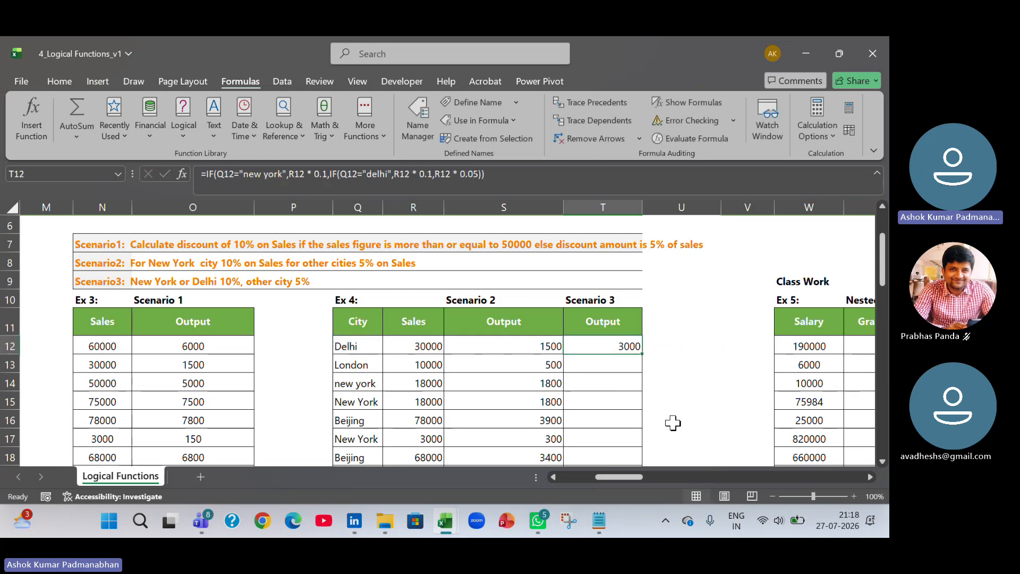
{"action": "left_click", "coordinate": [870, 477]}
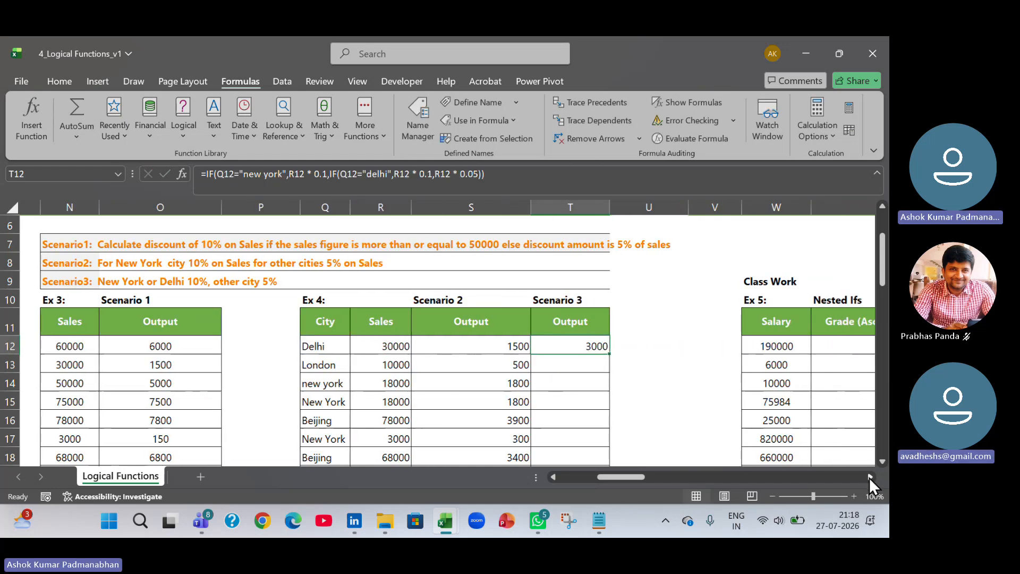
{"action": "left_click", "coordinate": [870, 477]}
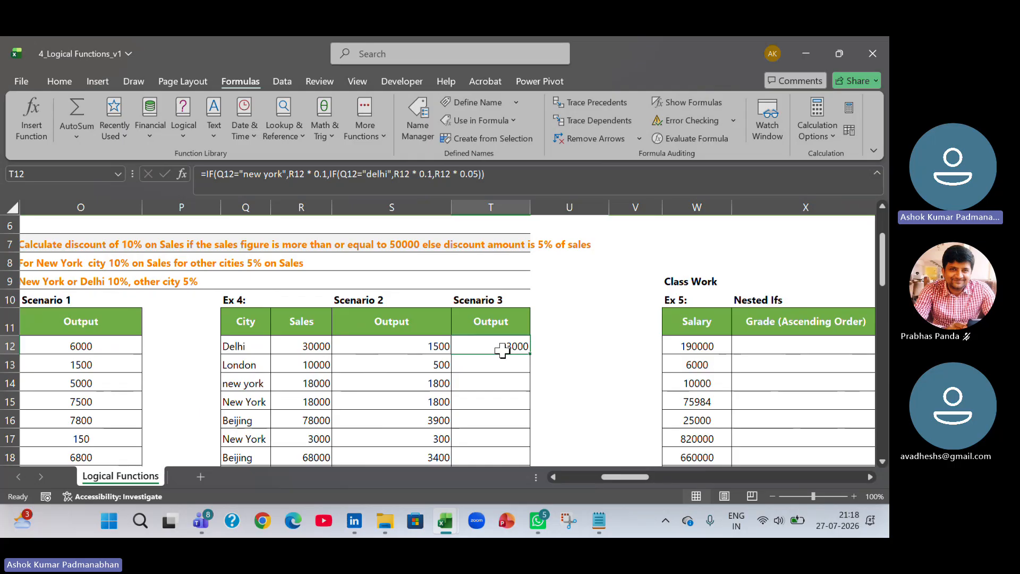
{"action": "left_click", "coordinate": [703, 141]}
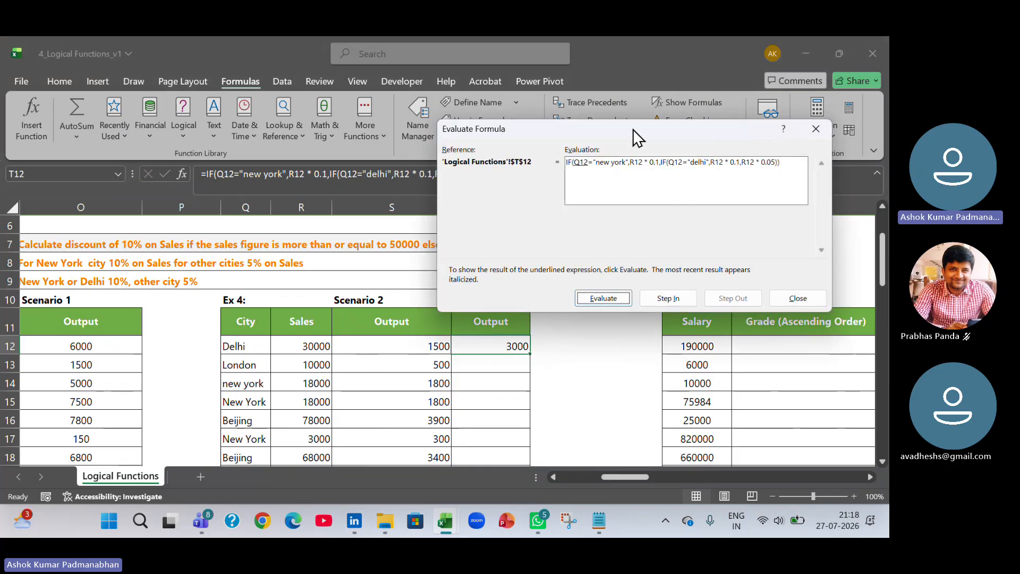
{"action": "left_click_drag", "start_coordinate": [633, 129], "coordinate": [327, 98]}
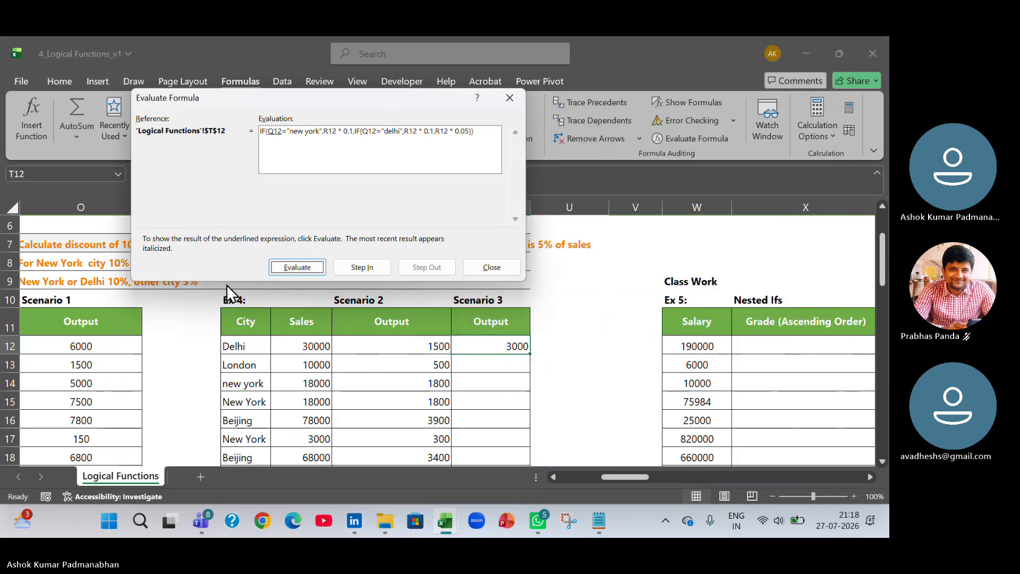
{"action": "left_click", "coordinate": [295, 267]}
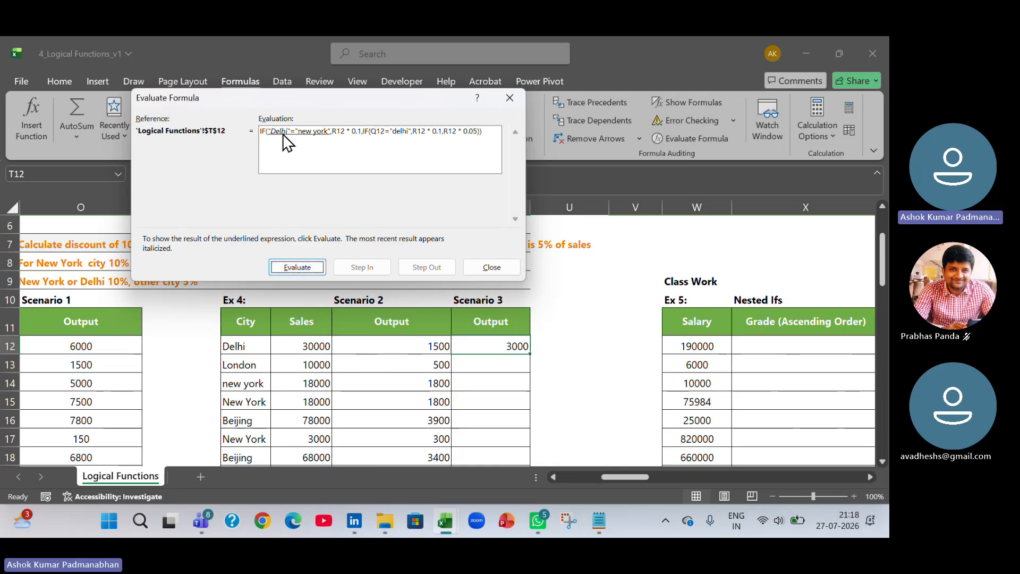
{"action": "left_click", "coordinate": [302, 266]}
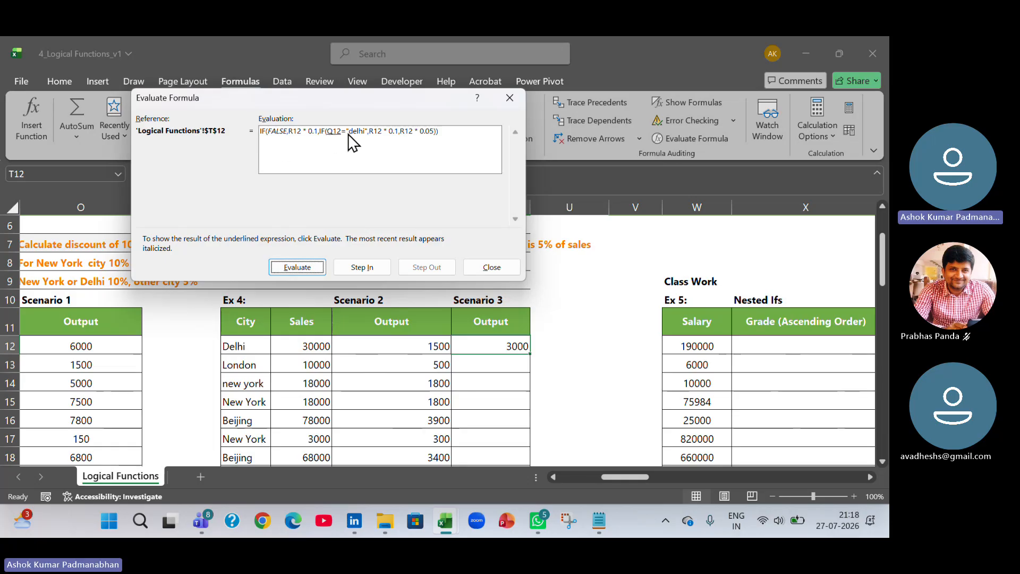
{"action": "left_click", "coordinate": [307, 265]}
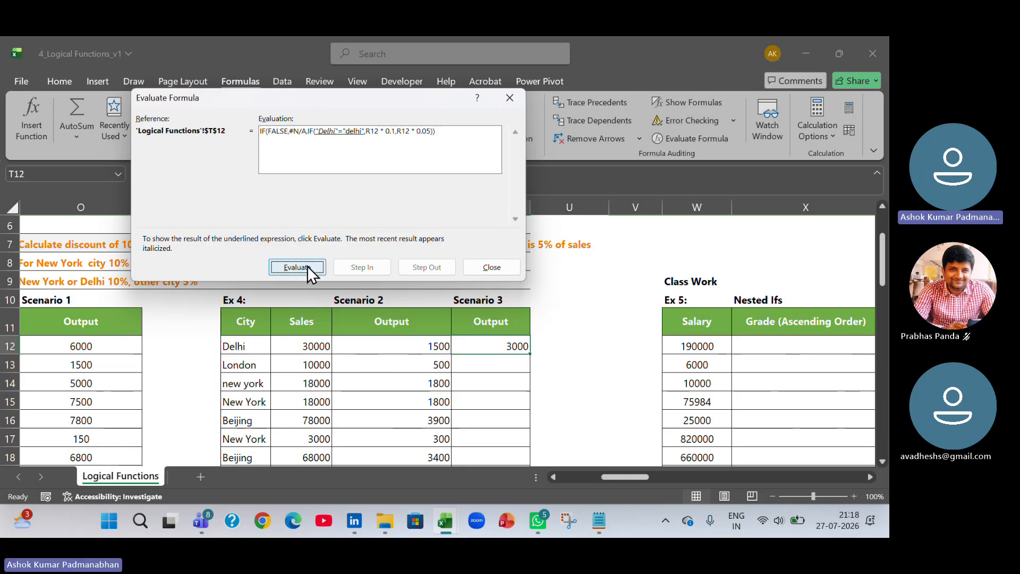
{"action": "left_click", "coordinate": [307, 265]}
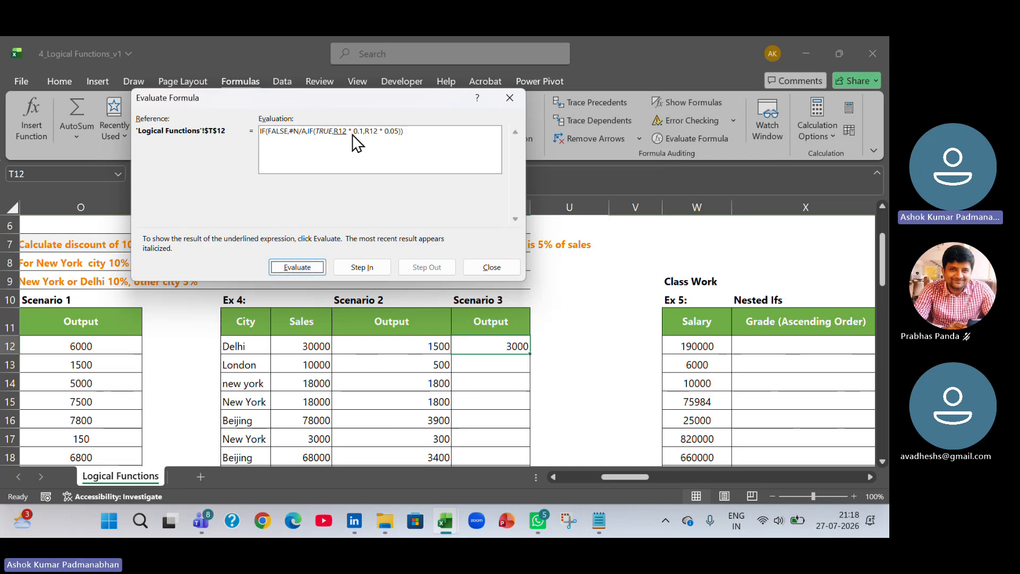
{"action": "left_click", "coordinate": [314, 267]}
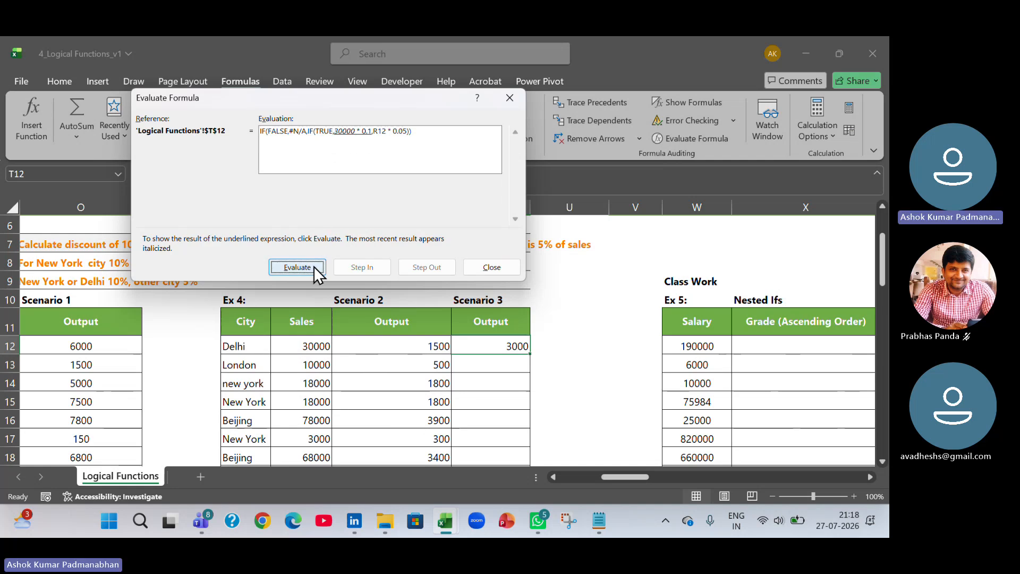
{"action": "left_click", "coordinate": [314, 266]}
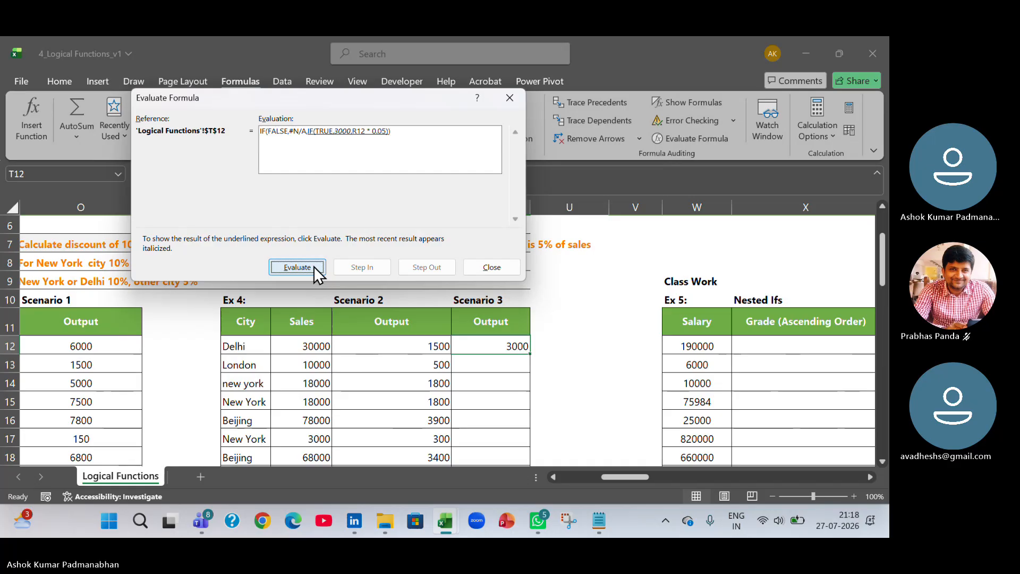
{"action": "left_click", "coordinate": [314, 267]}
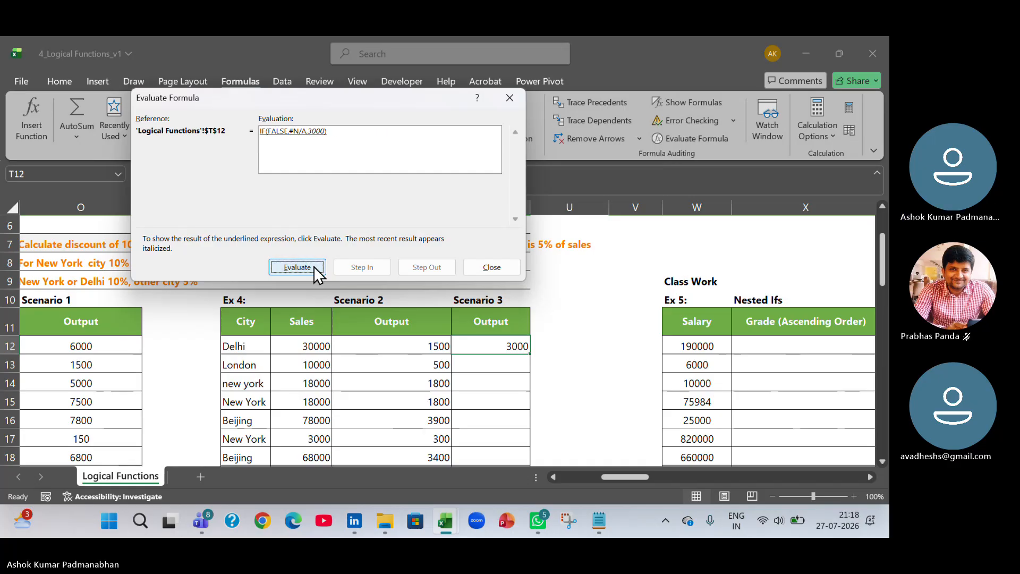
{"action": "left_click", "coordinate": [314, 267]}
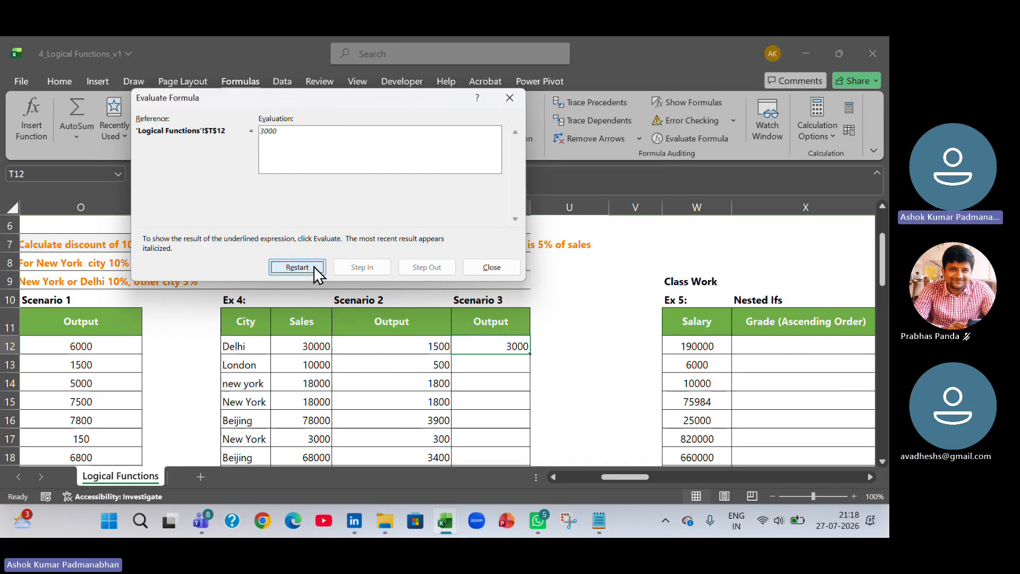
{"action": "key", "text": "Escape"}
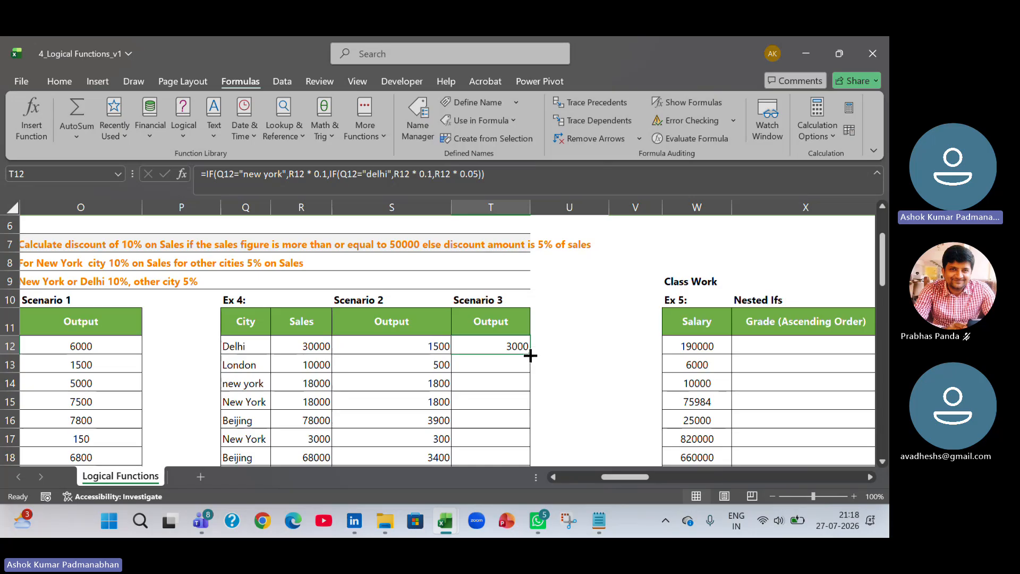
Fill the Scenario 3 nested IF formula down the rest of the Output column.
{"action": "double_click", "coordinate": [530, 355]}
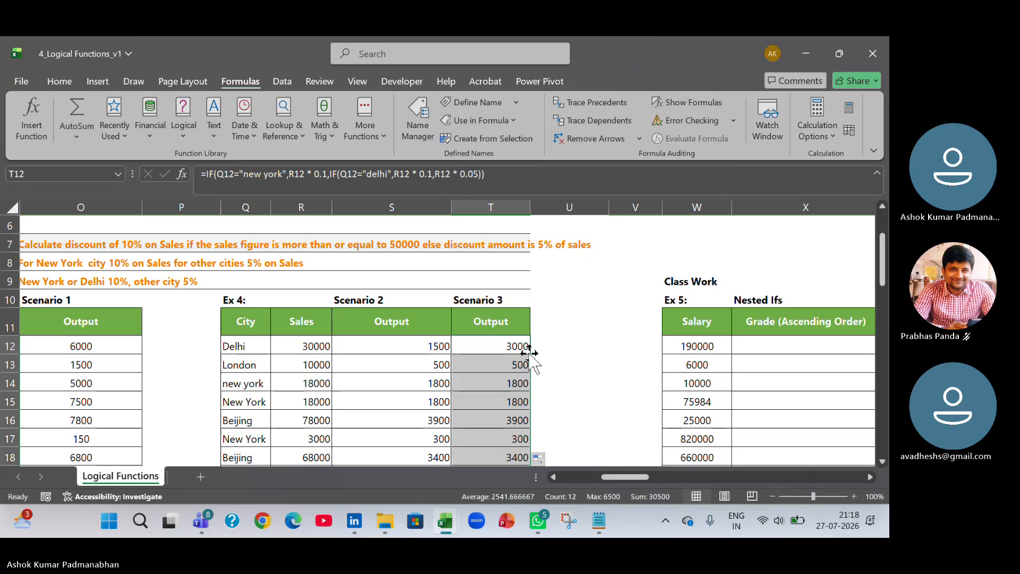
Evaluate the nested IF formula in T13 step by step with Evaluate Formula, then close the dialog.
{"action": "left_click", "coordinate": [501, 364]}
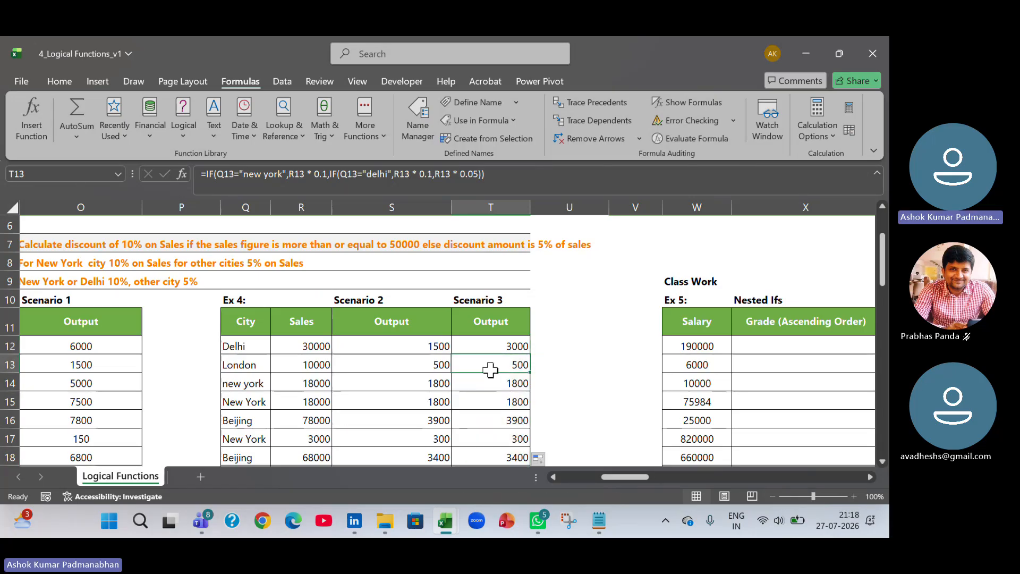
{"action": "left_click", "coordinate": [711, 138]}
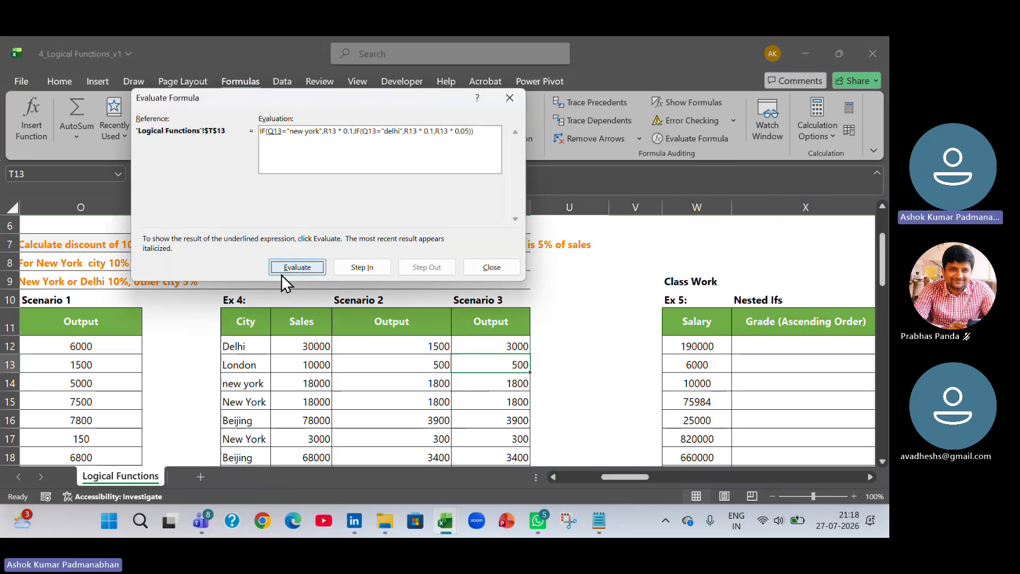
{"action": "left_click", "coordinate": [298, 267]}
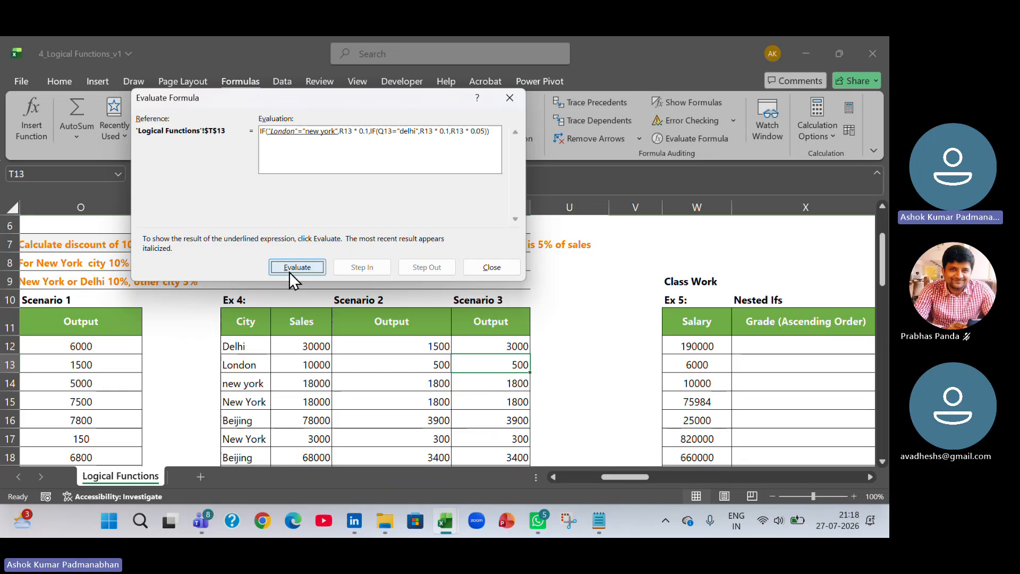
{"action": "left_click", "coordinate": [297, 267]}
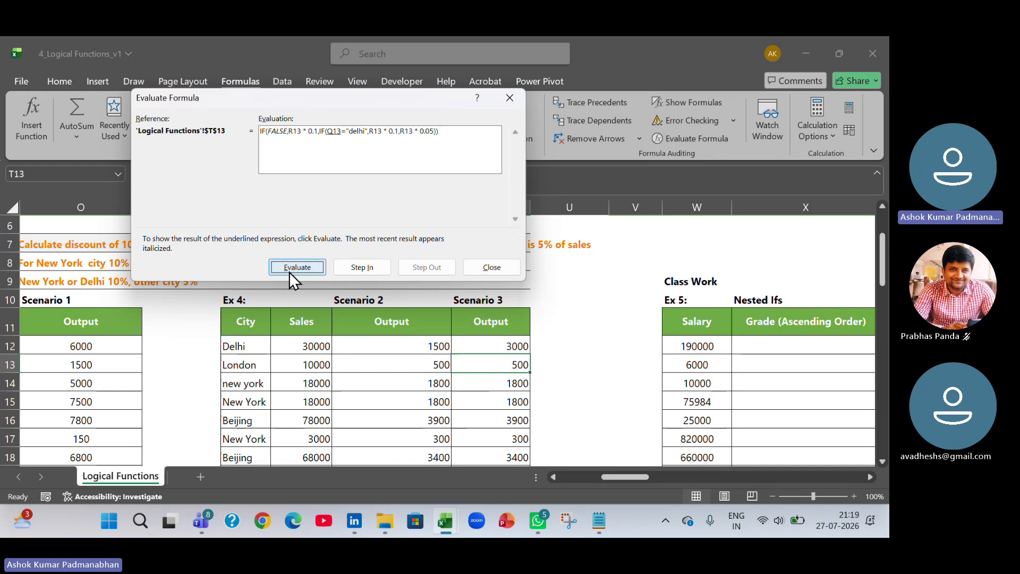
{"action": "left_click", "coordinate": [297, 268]}
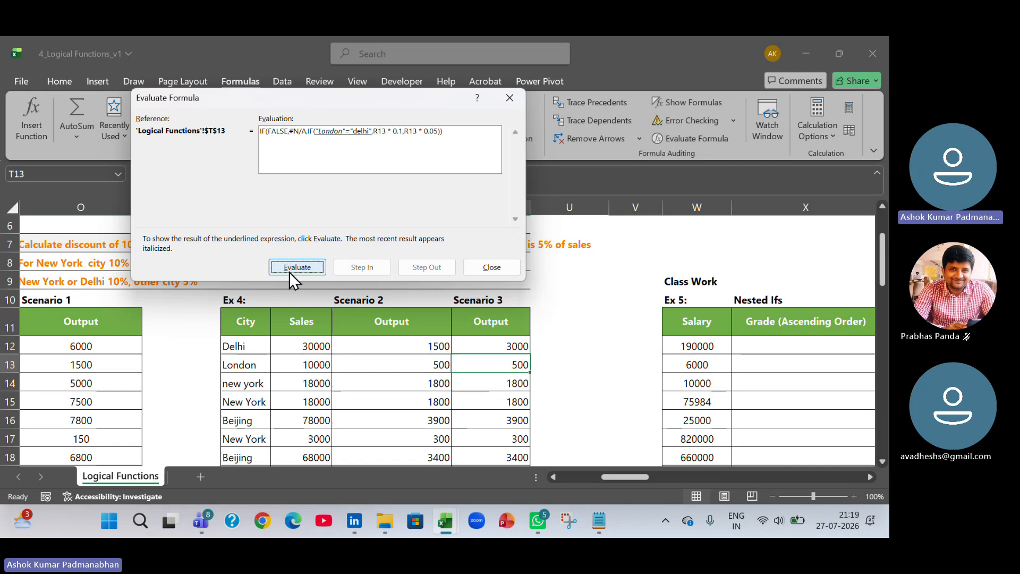
{"action": "left_click", "coordinate": [289, 272]}
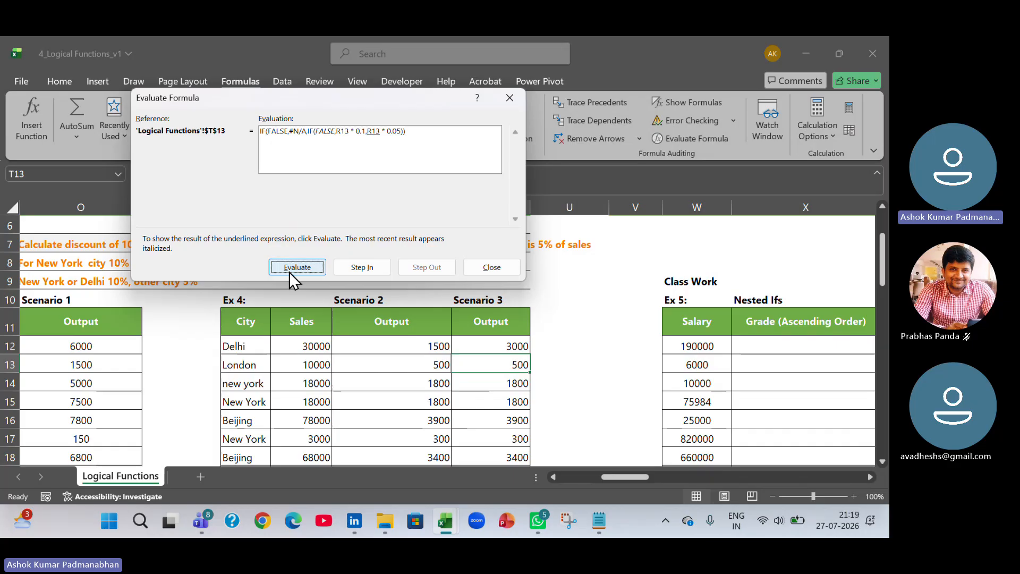
{"action": "left_click", "coordinate": [289, 272]}
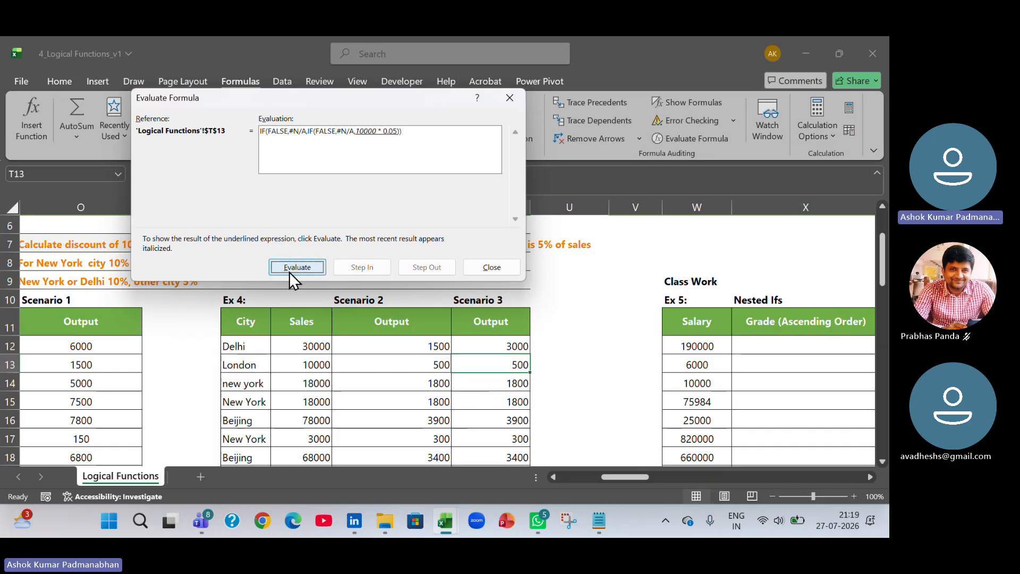
{"action": "left_click", "coordinate": [289, 272]}
{"action": "left_click", "coordinate": [289, 272]}
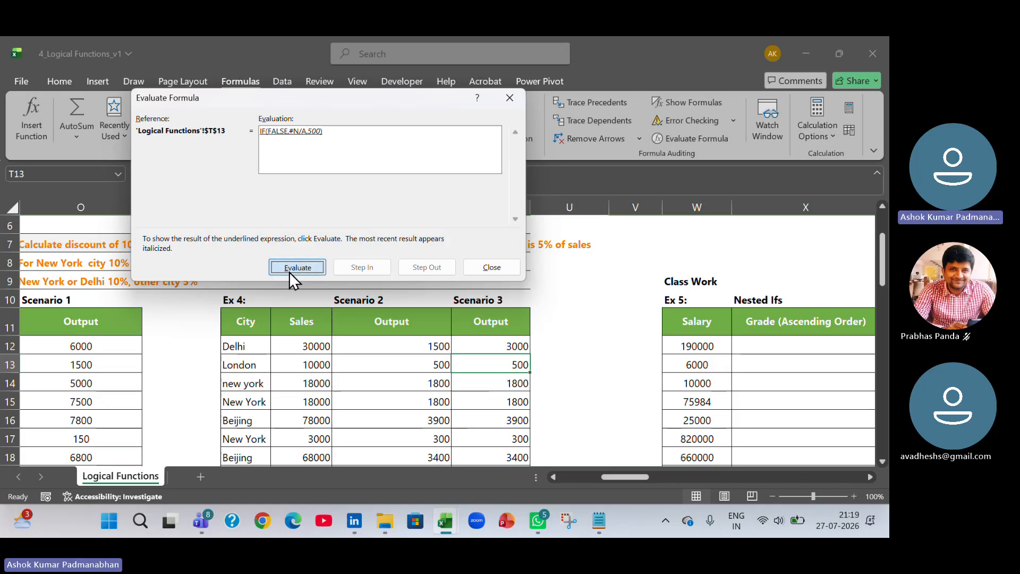
{"action": "left_click", "coordinate": [289, 272]}
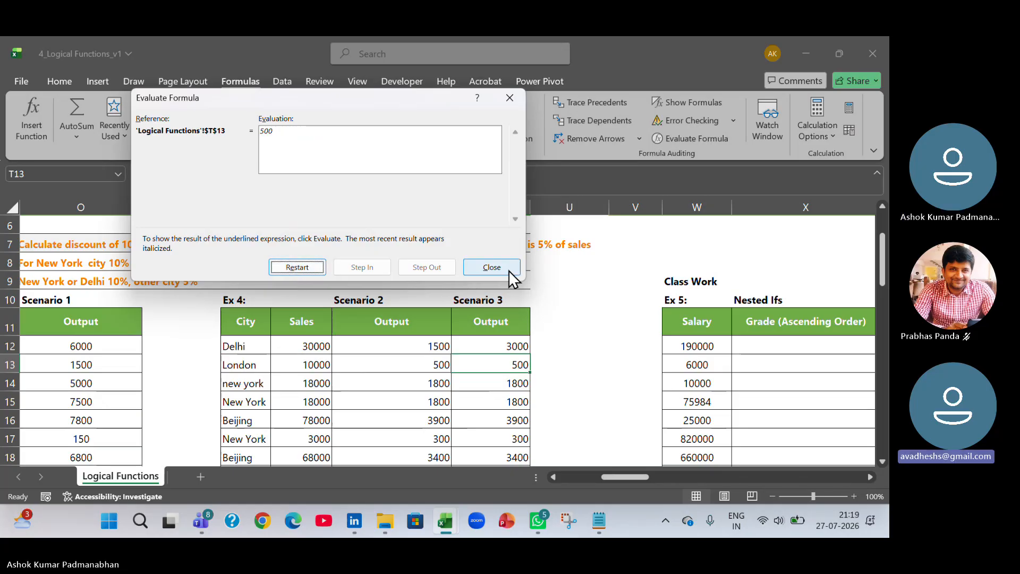
{"action": "left_click", "coordinate": [492, 267]}
Review the Scenario 3 formula in cell T12.
{"action": "double_click", "coordinate": [515, 344]}
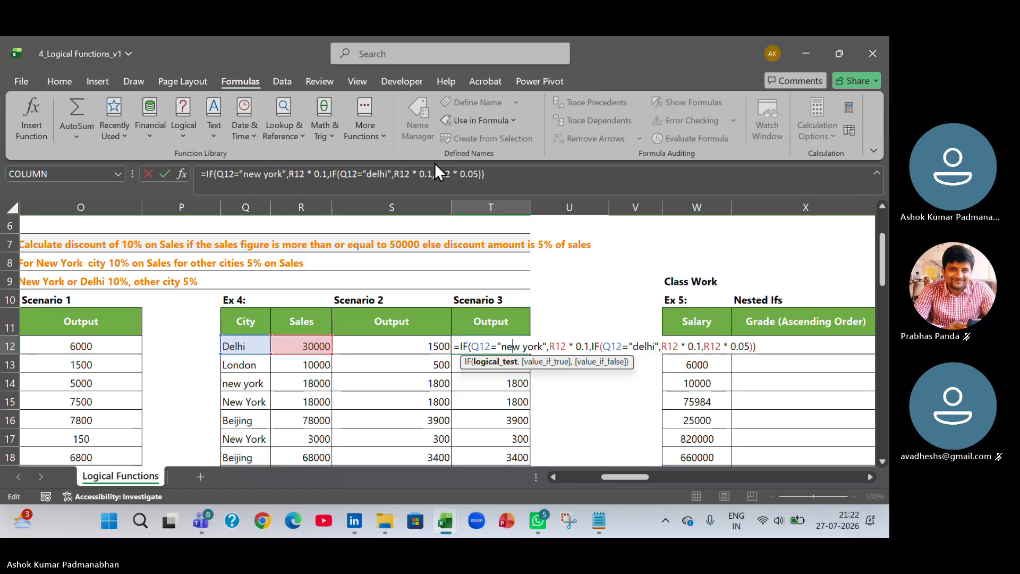
{"action": "left_click", "coordinate": [528, 56]}
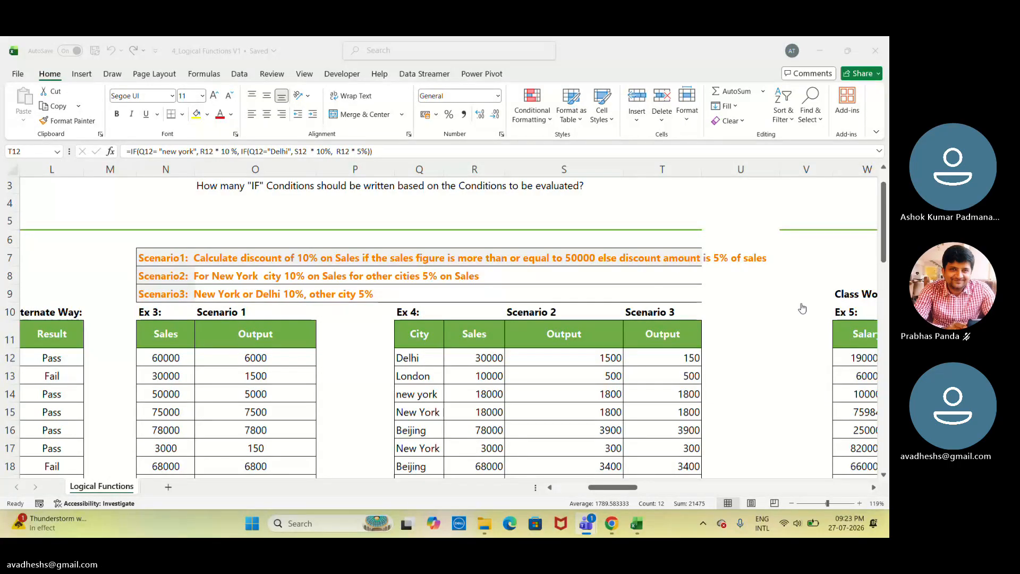
{"action": "left_click", "coordinate": [657, 356]}
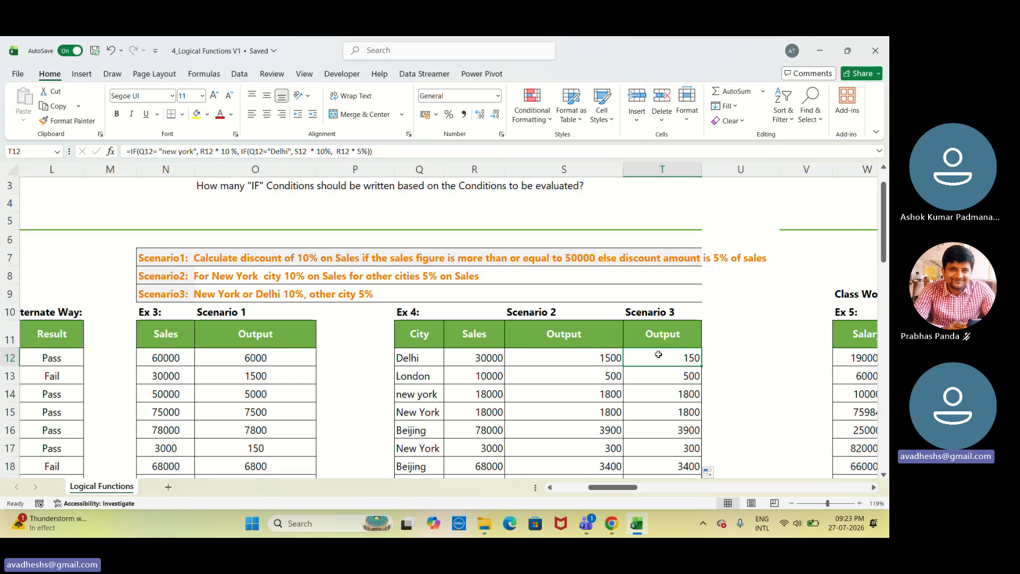